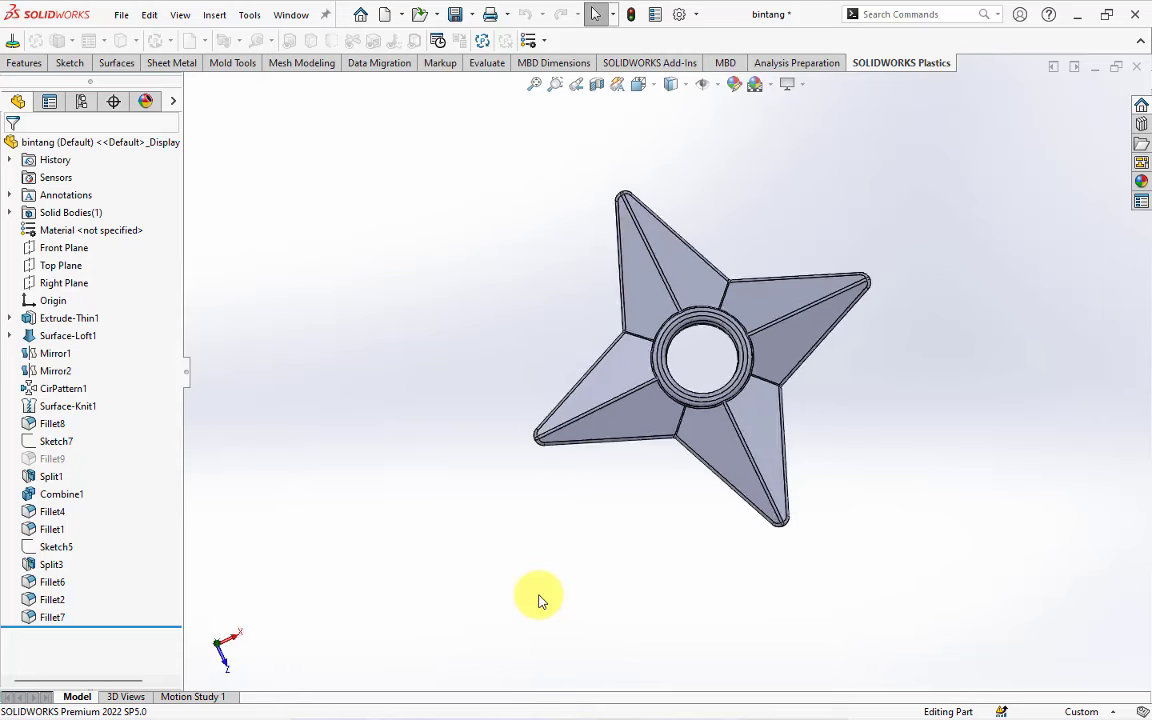
Create a new part and insert the bintang part into it.
click(401, 22)
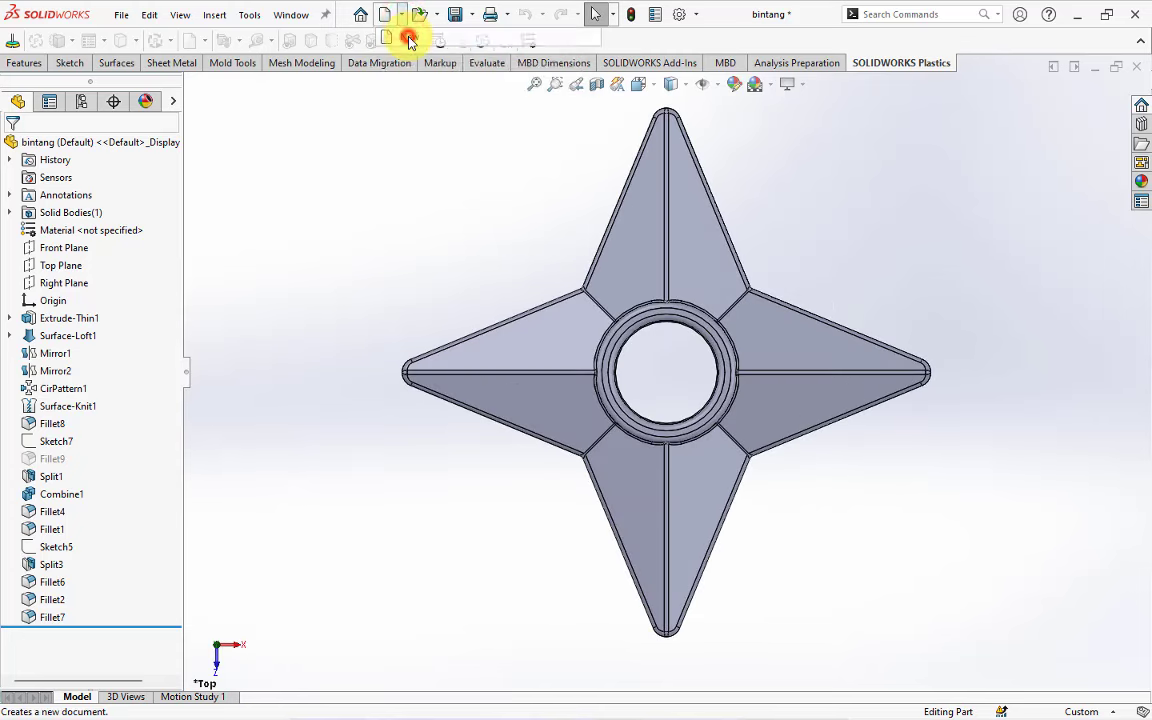
click(382, 450)
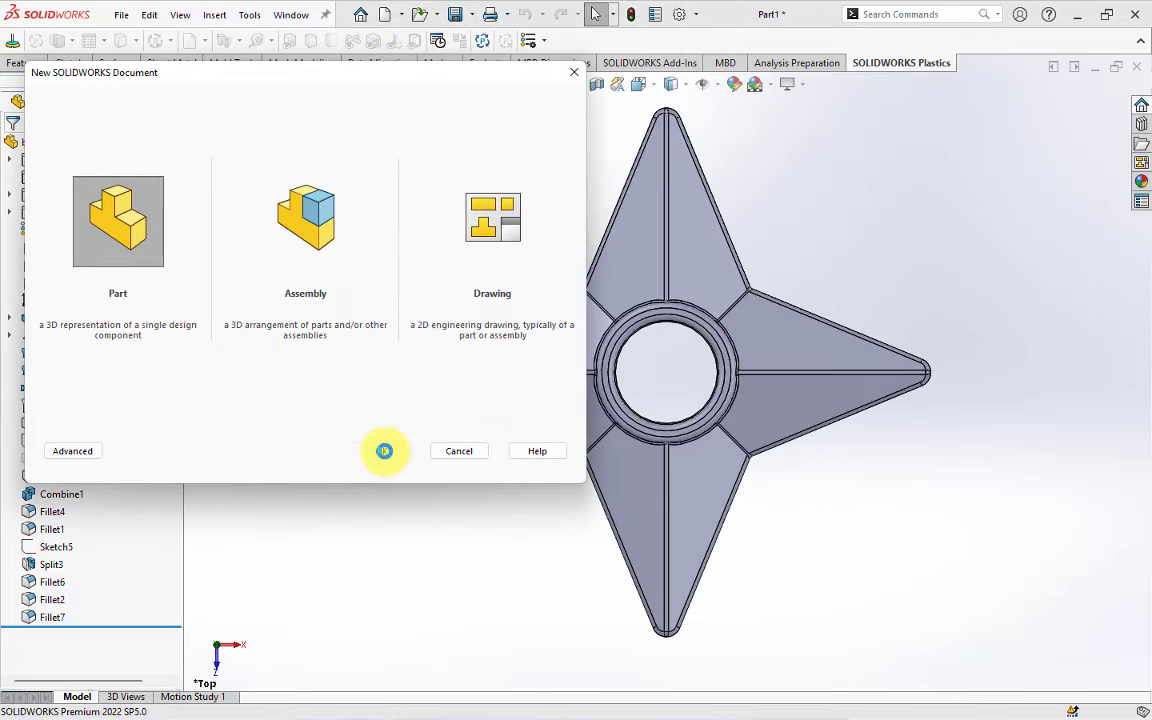
click(214, 14)
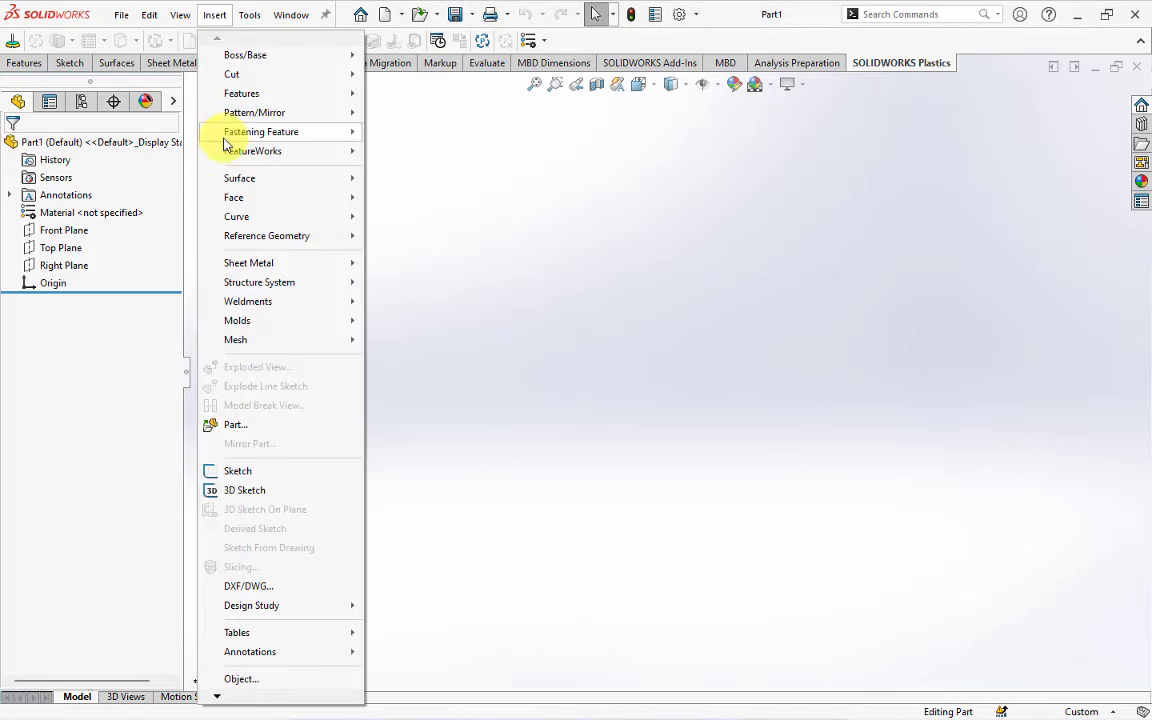
click(259, 428)
click(45, 316)
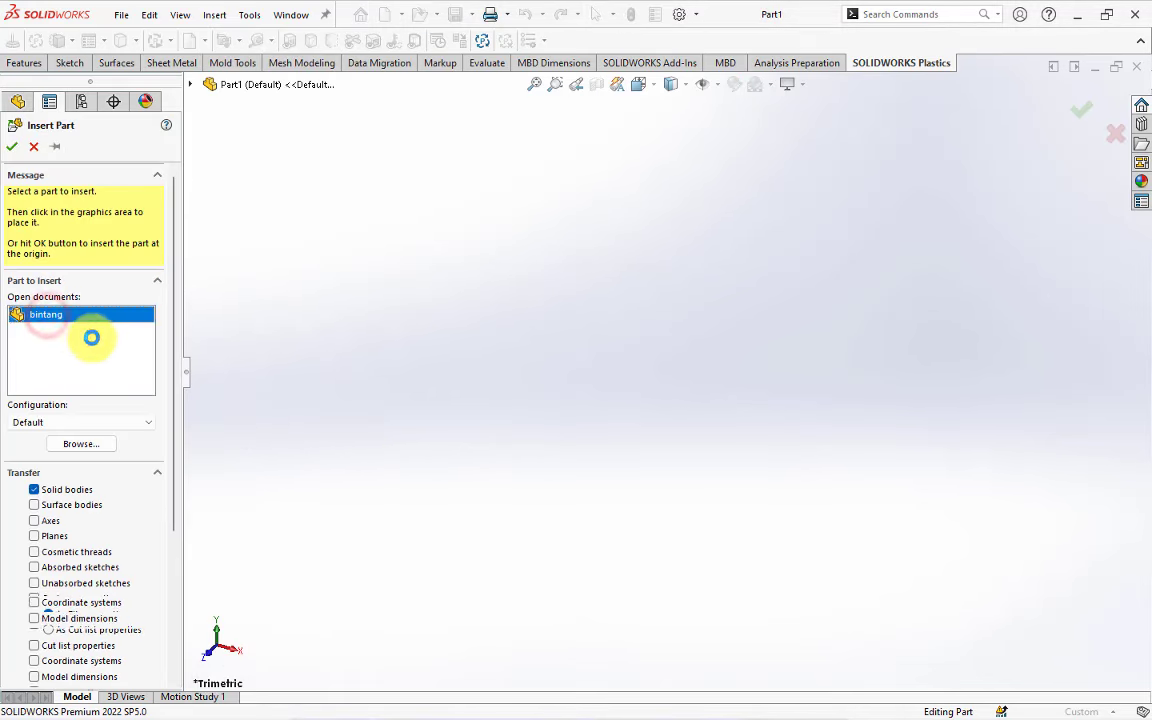
mouse_move(173, 387)
mouse_down()
mouse_move(183, 522)
mouse_move(95, 586)
mouse_up()
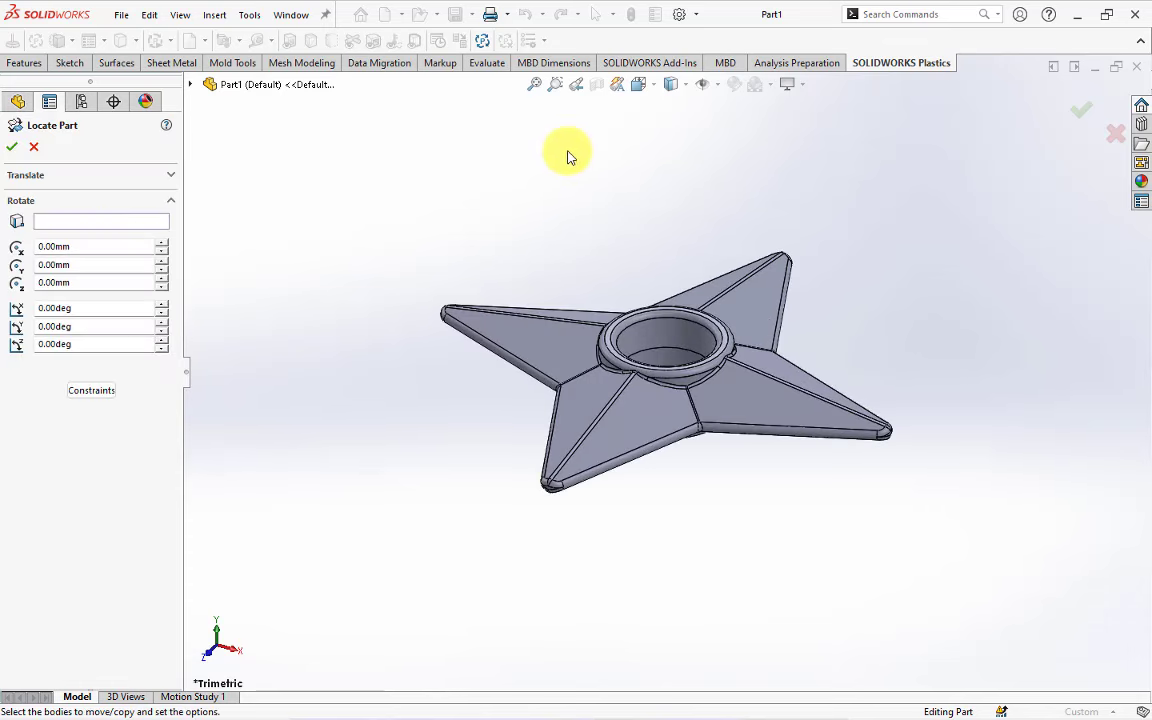
View from the top and rotate the inserted star 45° about Y.
click(640, 84)
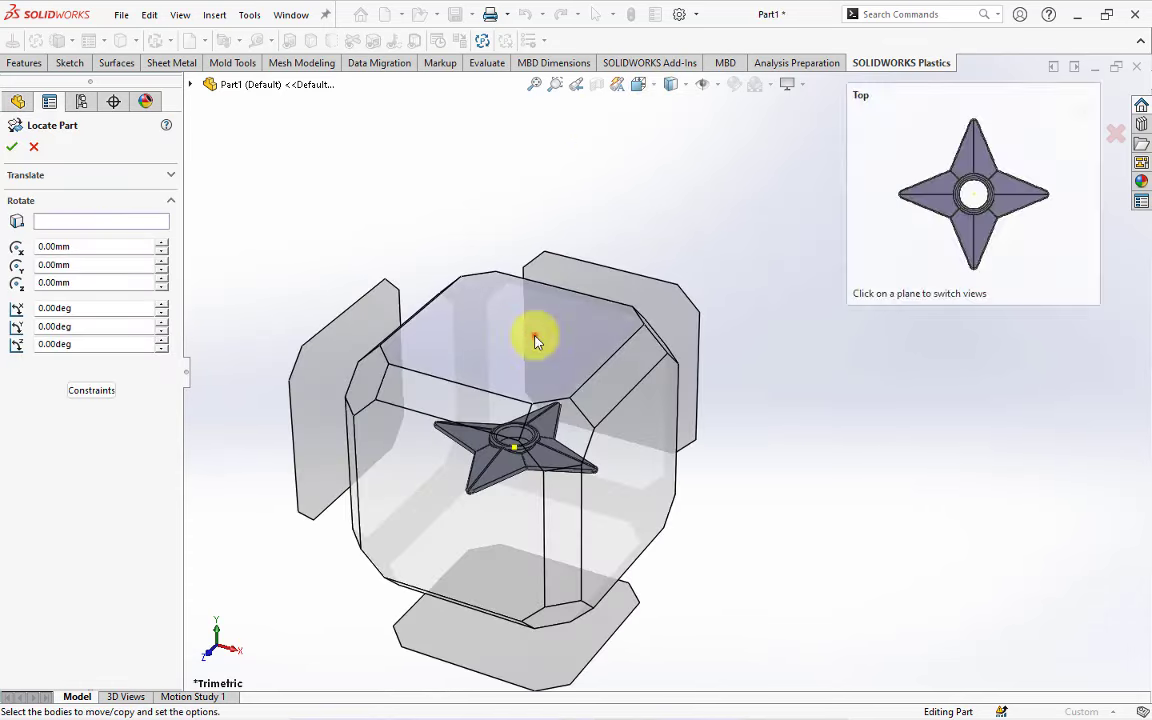
click(533, 342)
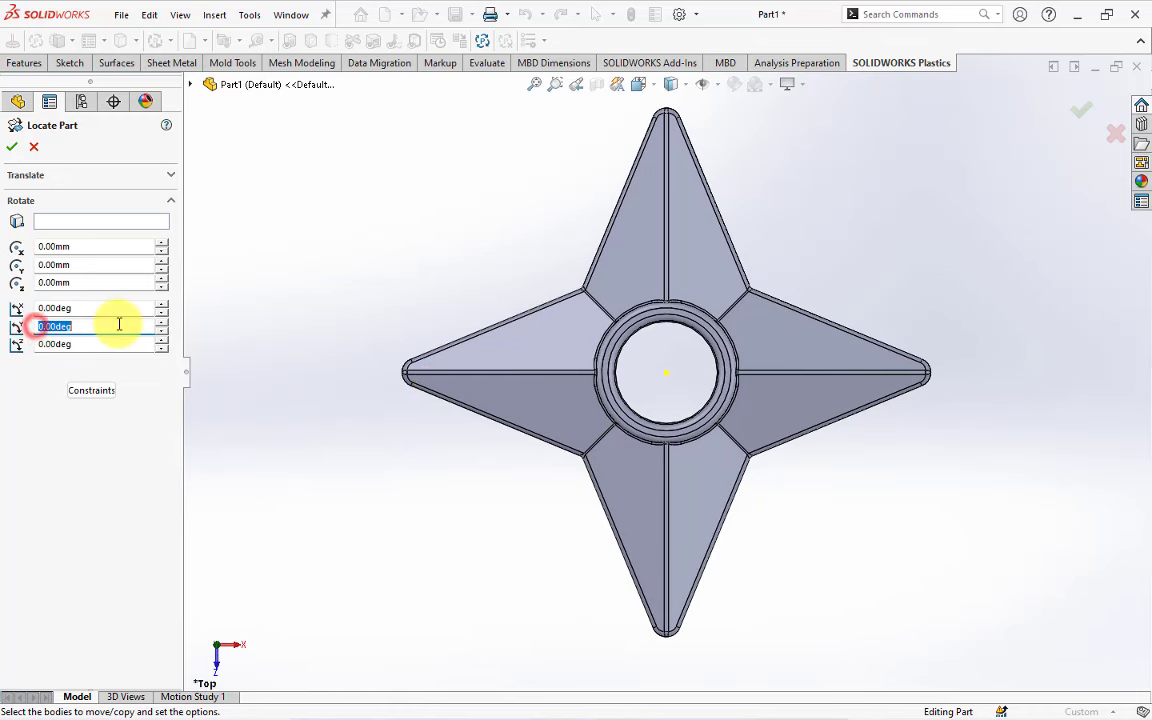
text(45)
key(Return)
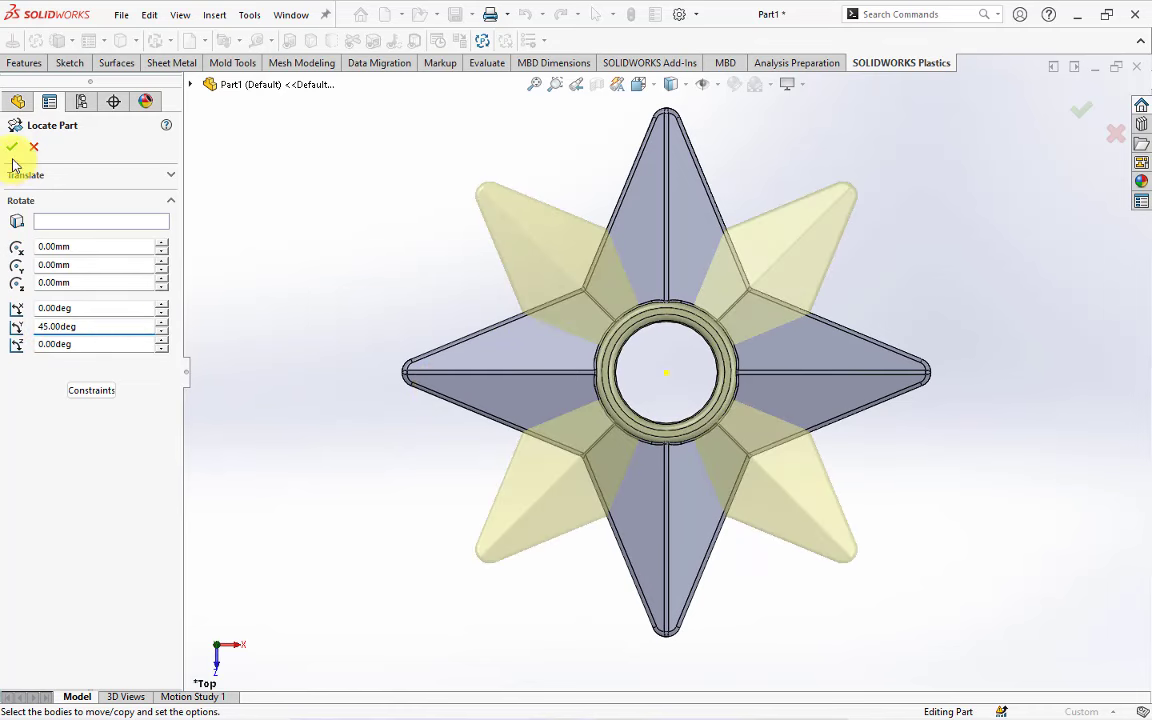
click(11, 148)
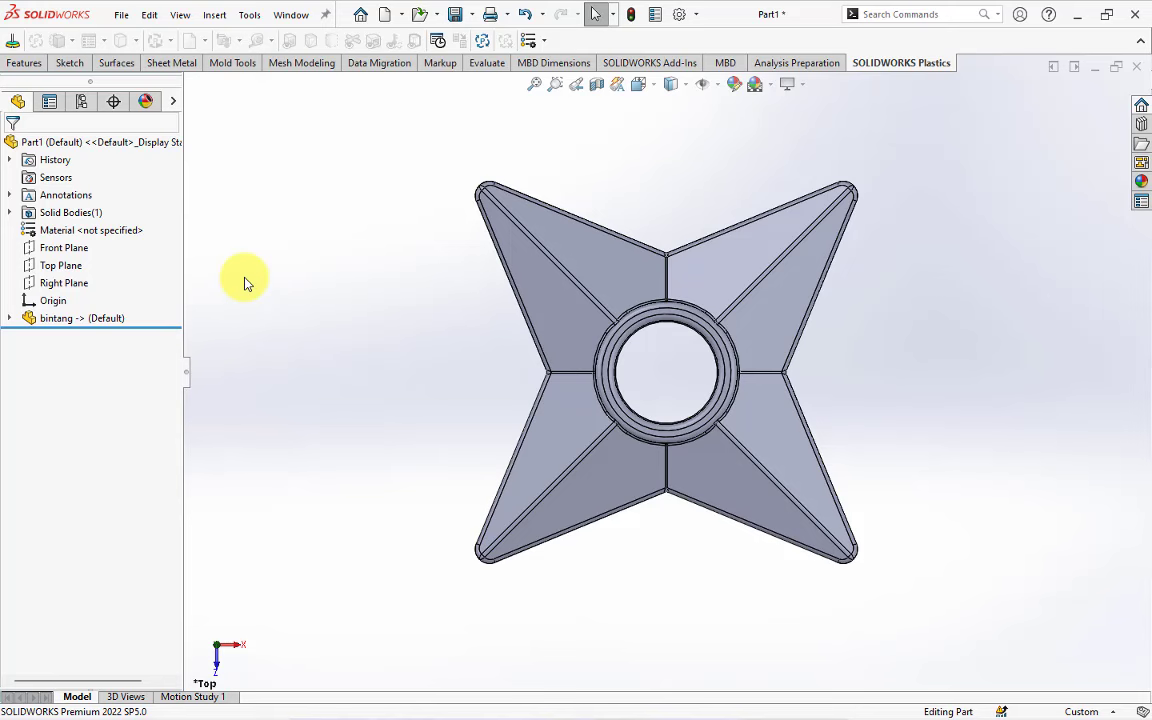
Add a uniform Scale feature of 1.016 about the origin to the star body.
click(238, 66)
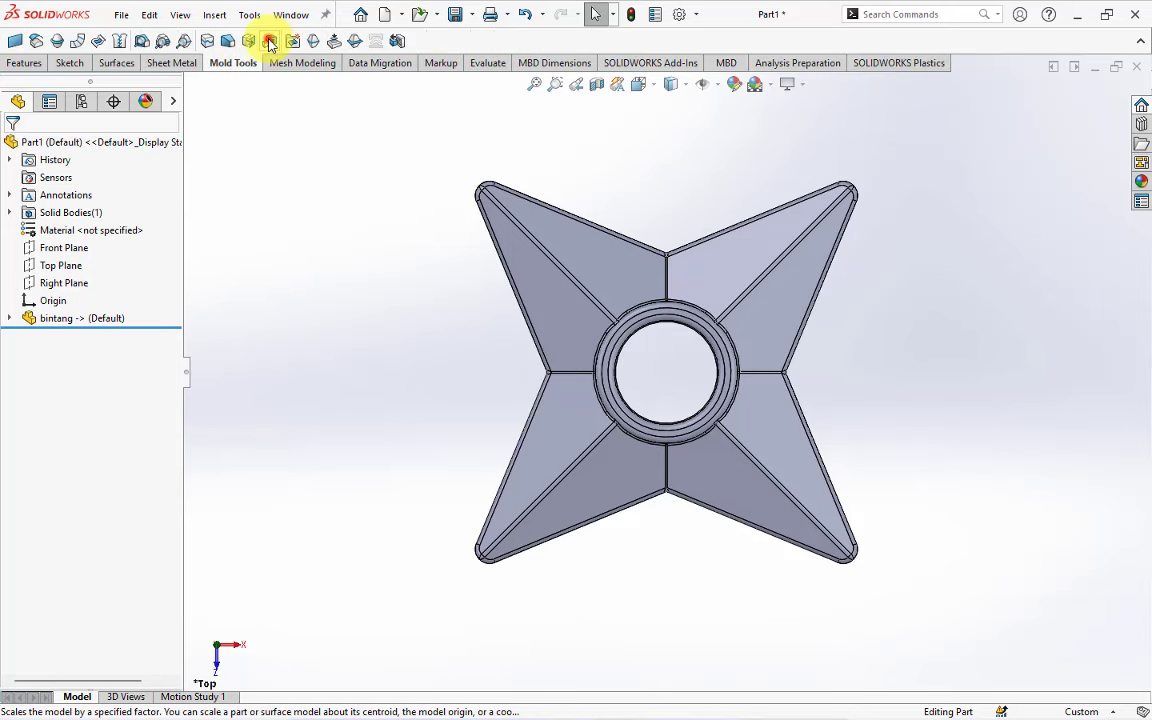
click(270, 42)
click(120, 210)
click(115, 229)
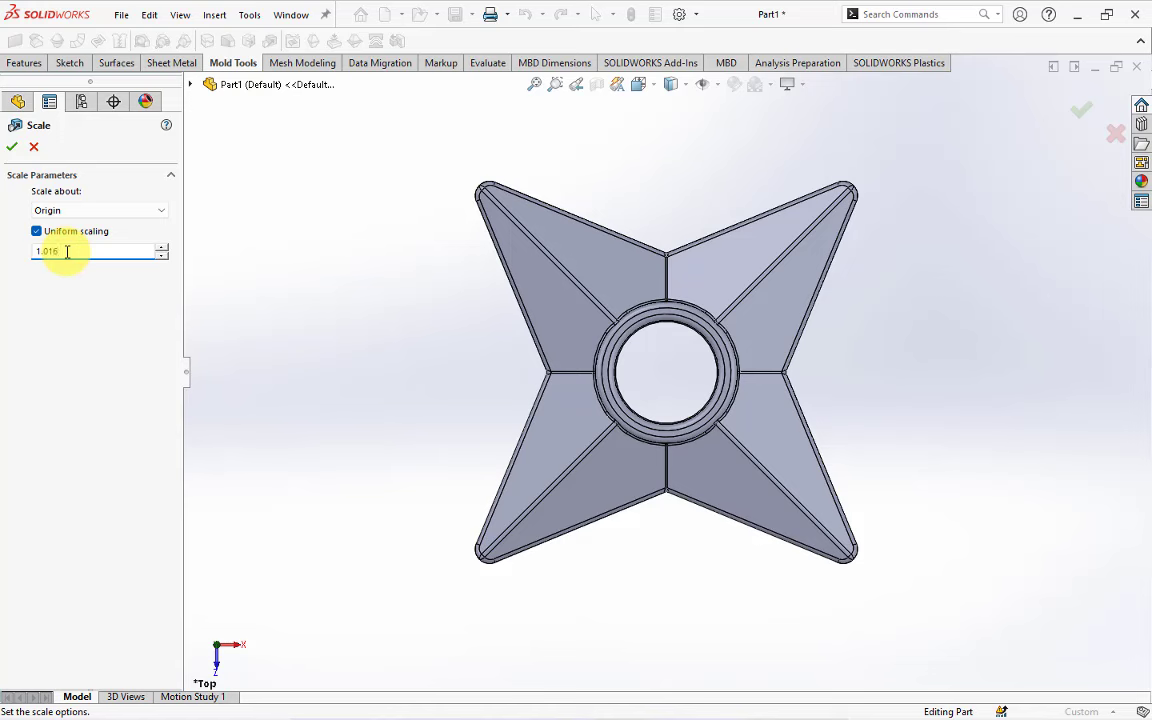
click(14, 150)
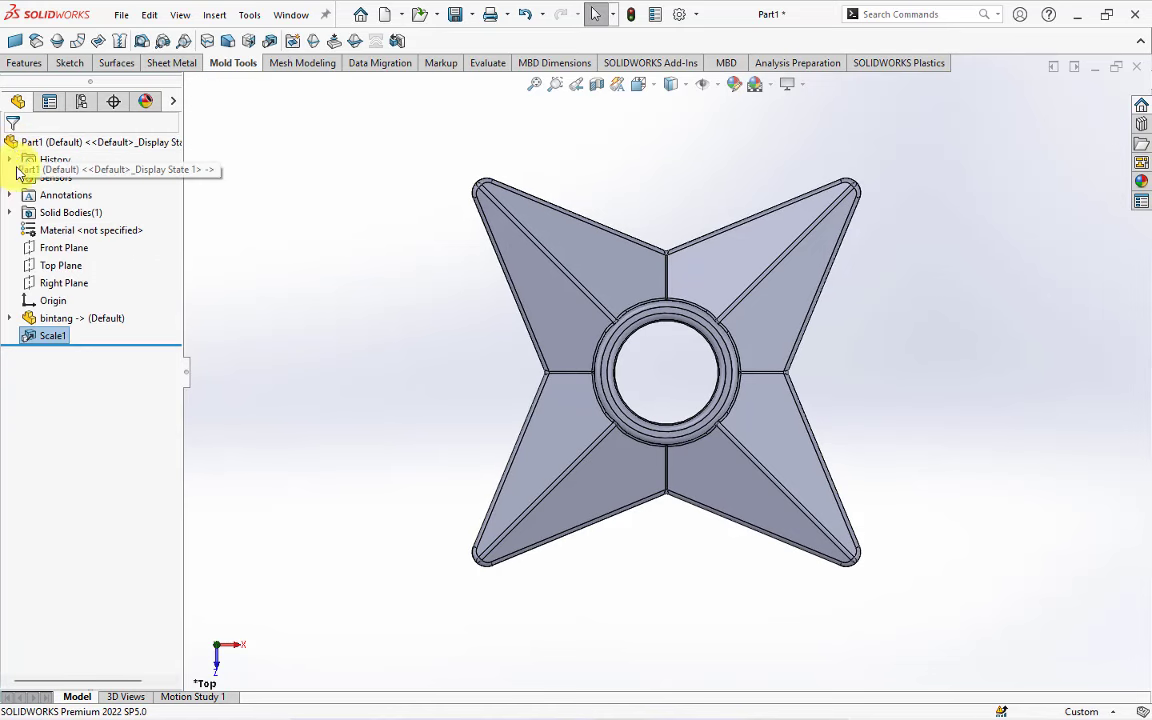
click(20, 64)
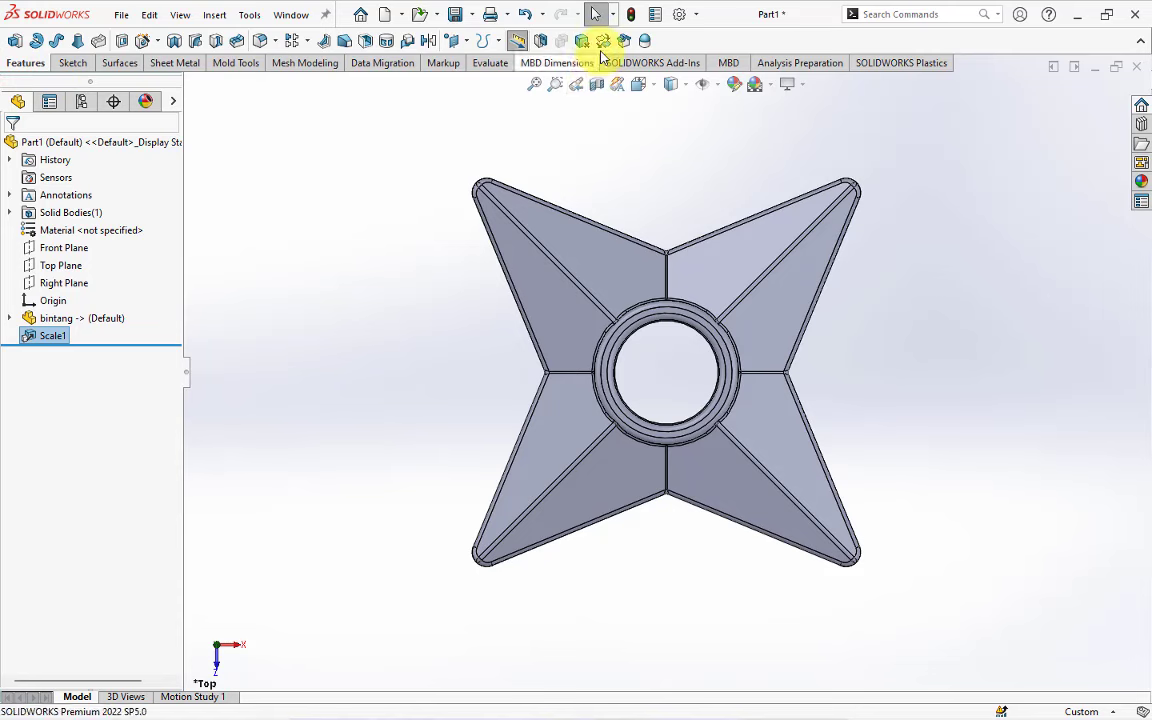
Copy the star 45 mm along X with Move/Copy Body.
click(607, 42)
click(545, 224)
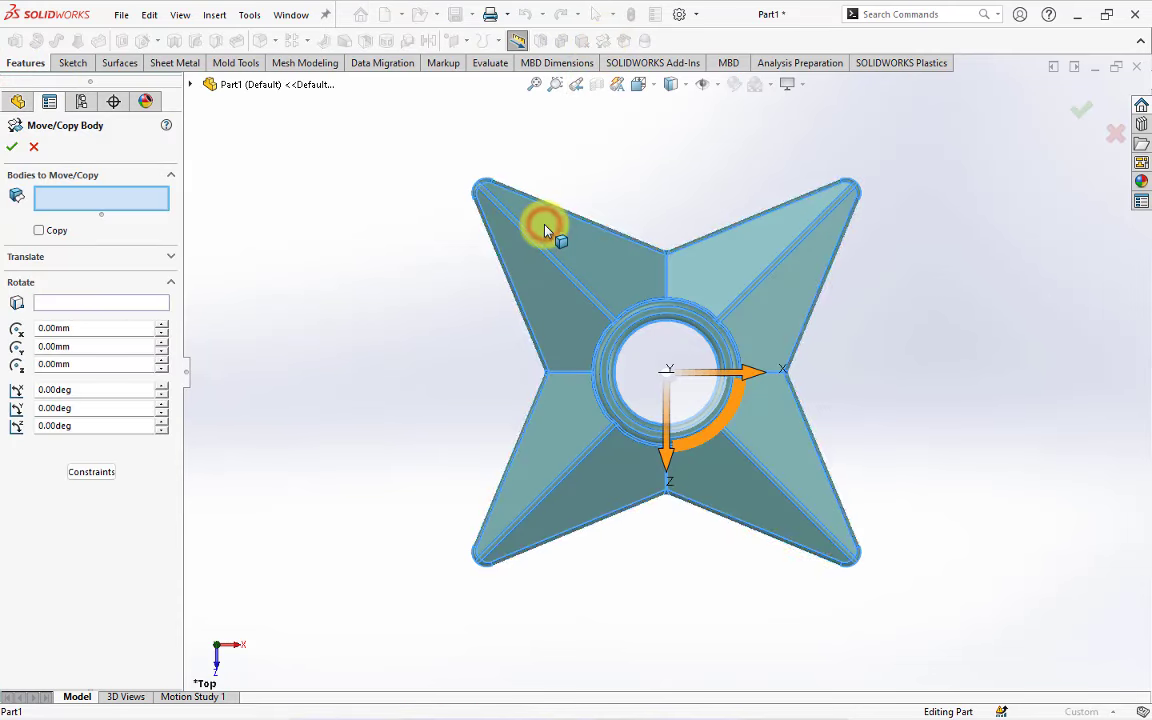
click(39, 231)
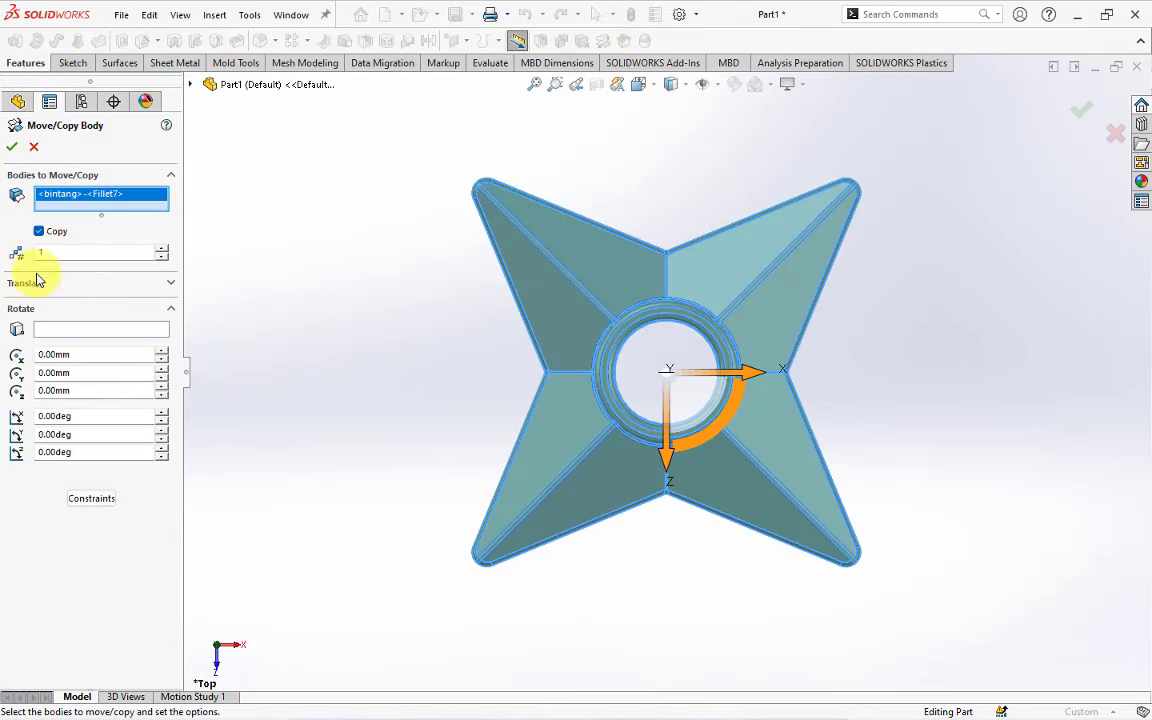
click(171, 286)
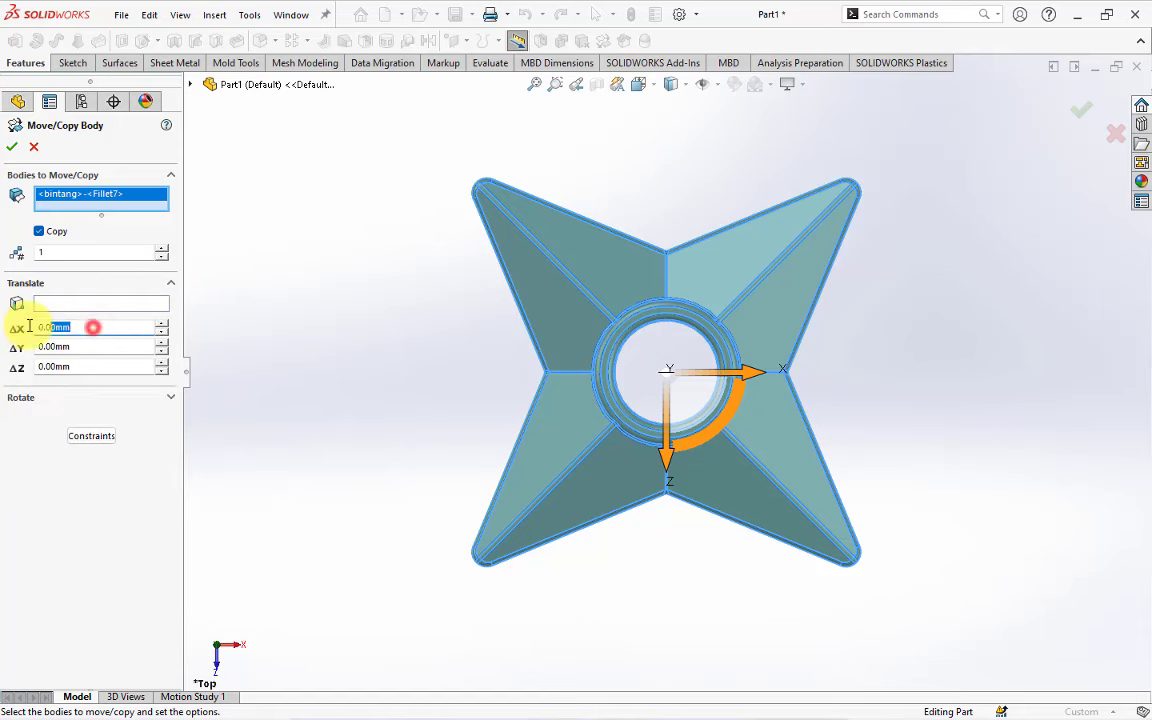
text(45)
key(Return)
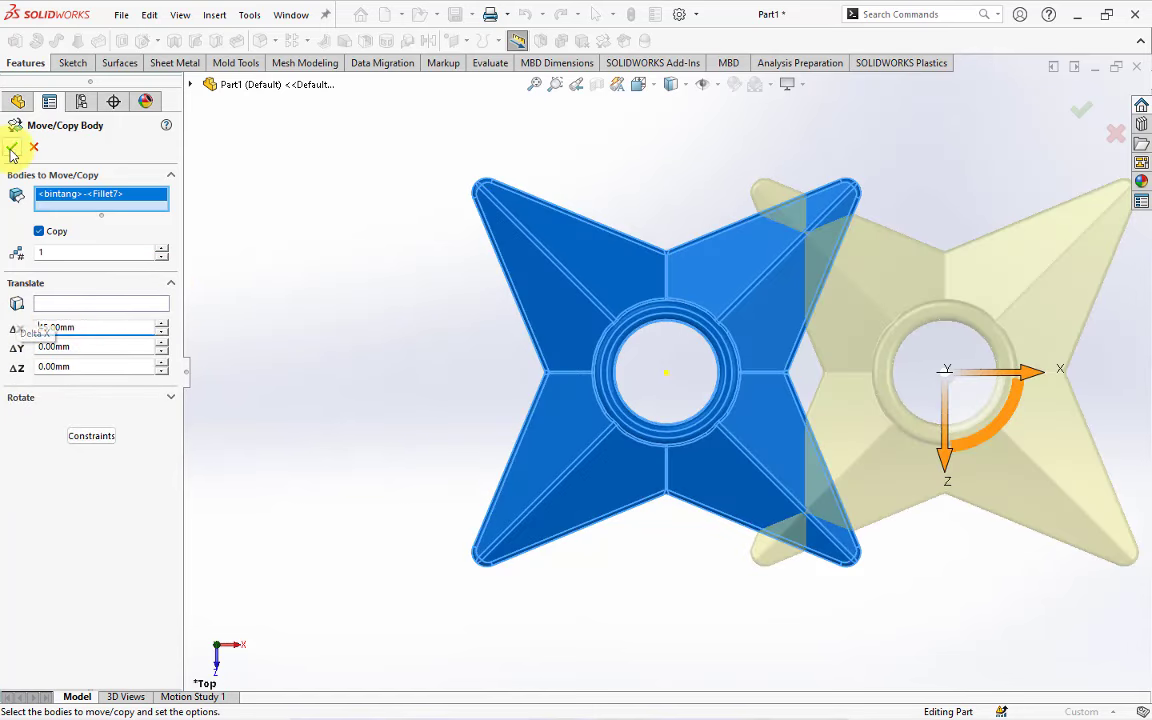
click(11, 149)
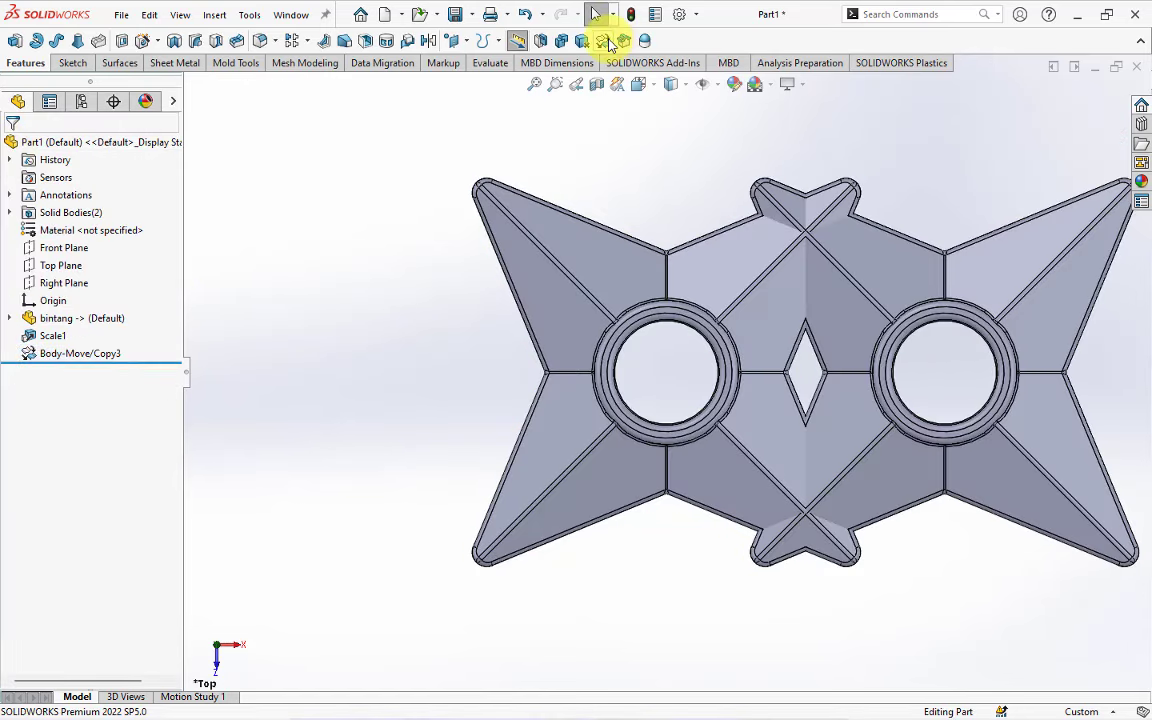
Move the original star -45 mm along X and zoom to fit both.
click(604, 45)
click(540, 216)
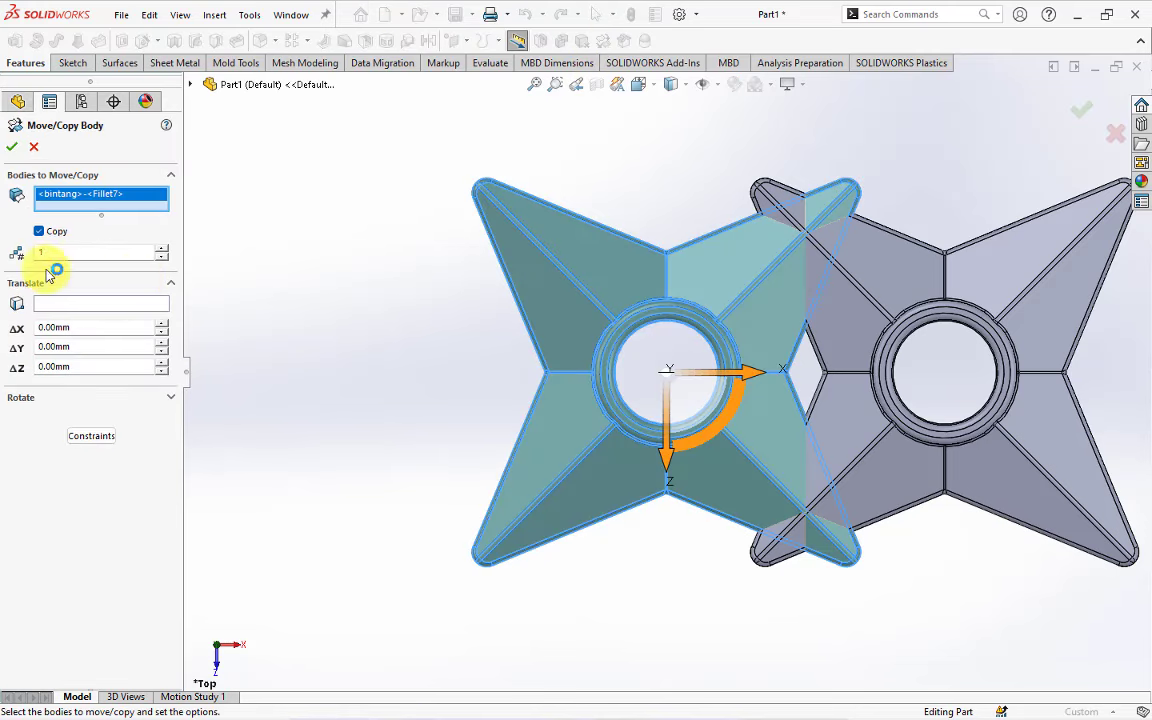
click(38, 231)
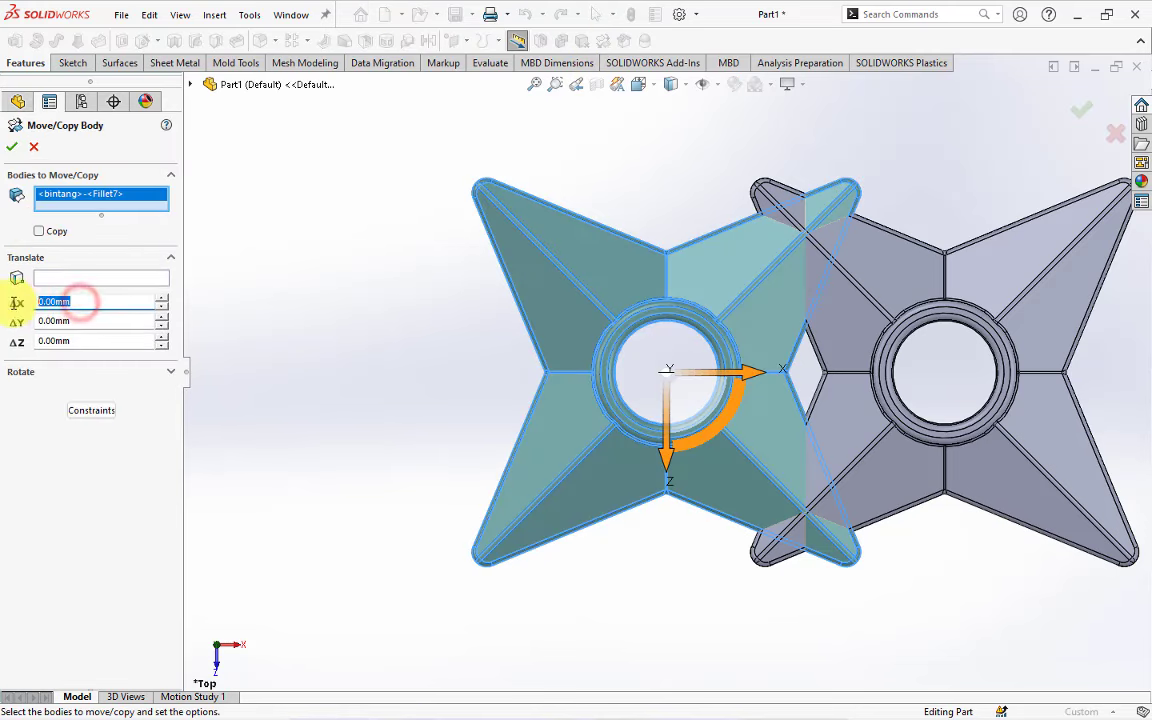
click(101, 301)
text(-45)
key(Return)
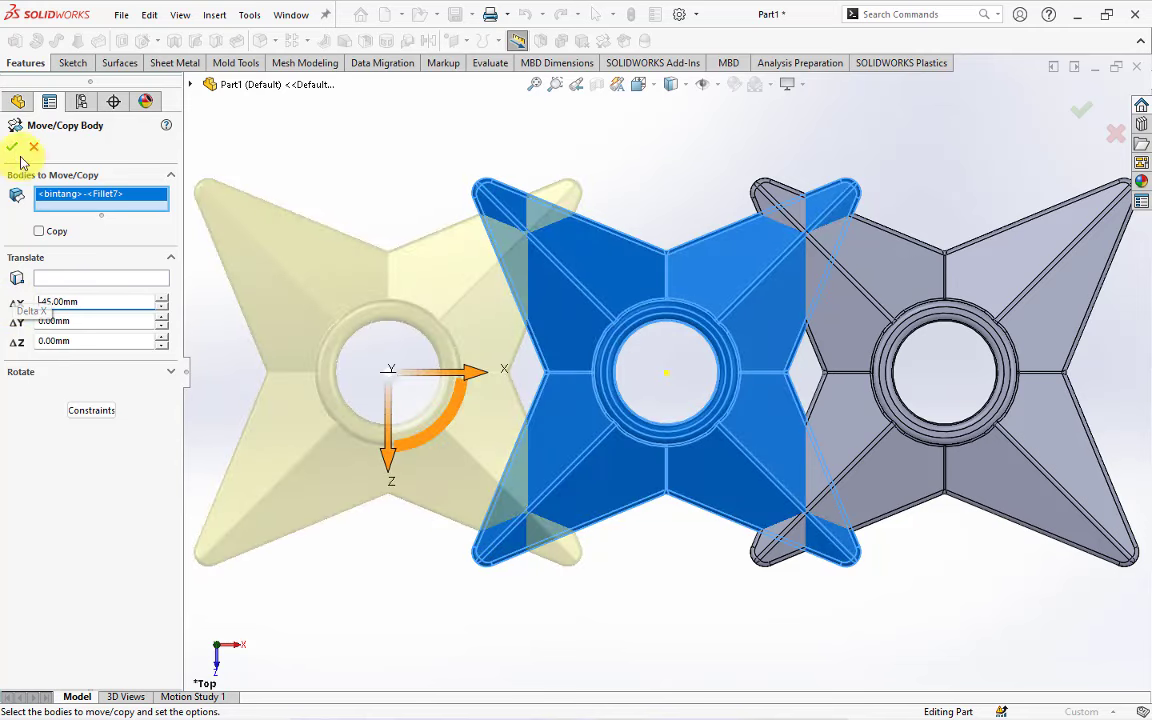
click(10, 148)
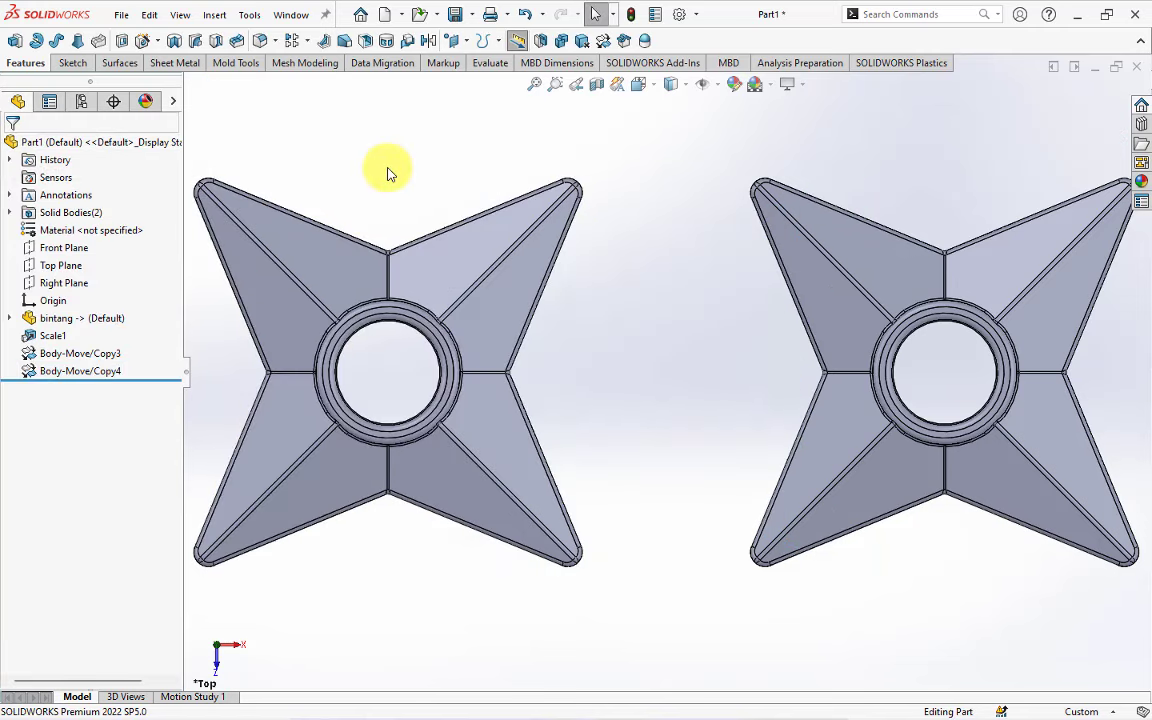
key(f)
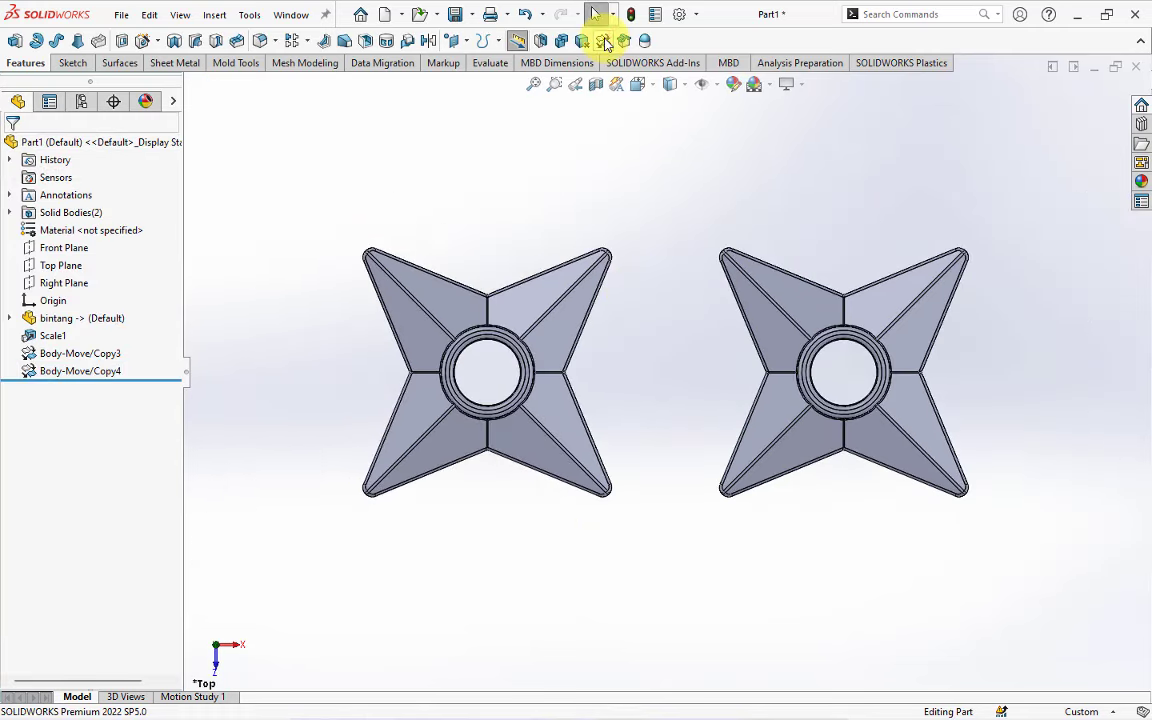
Copy both stars 100 mm along Z, making a 2×2 grid of four bodies.
click(603, 40)
click(553, 301)
click(790, 301)
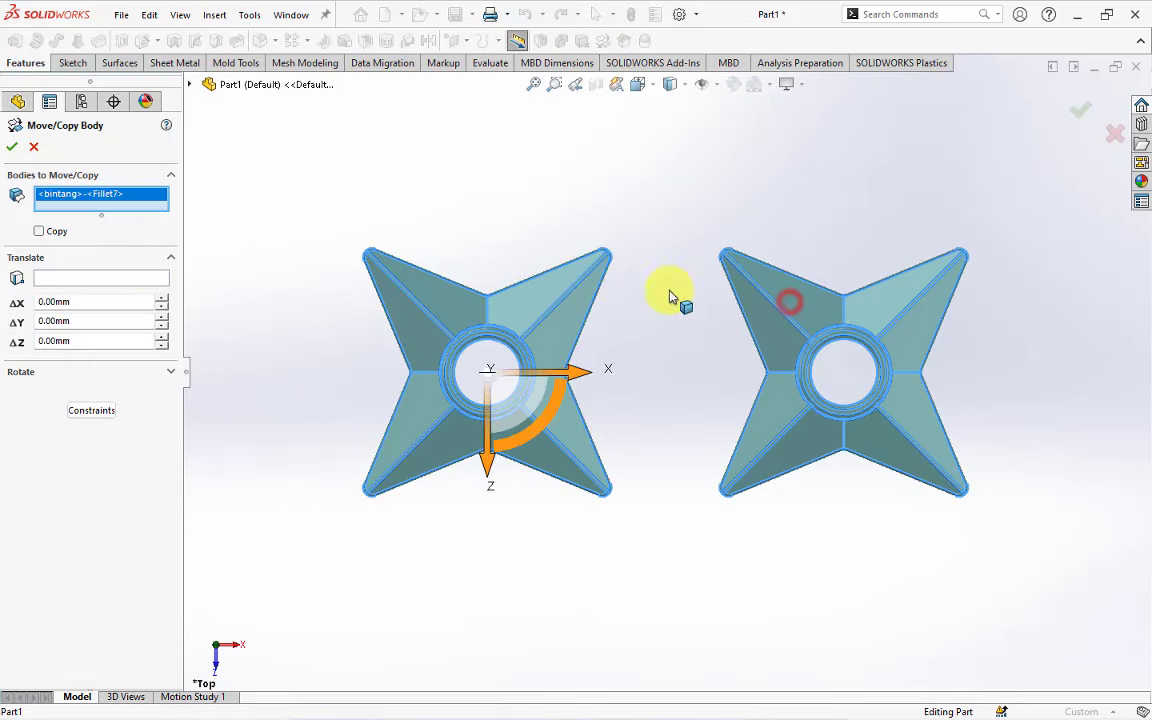
click(39, 244)
text(-100)
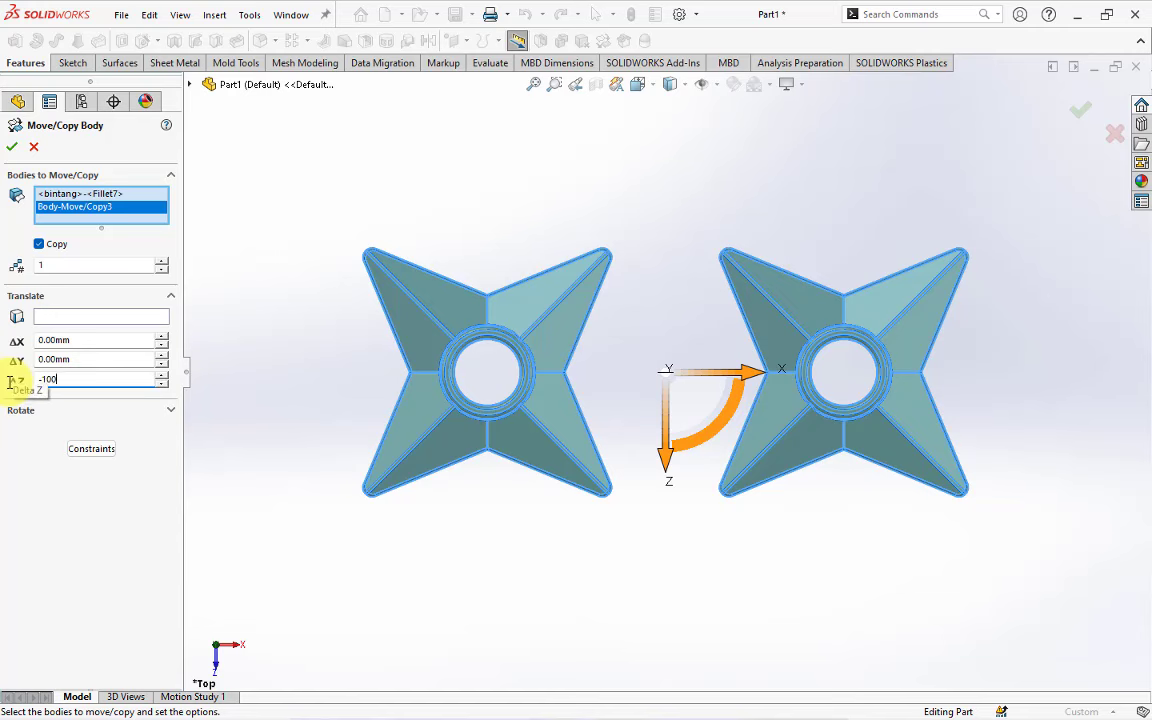
key(Return)
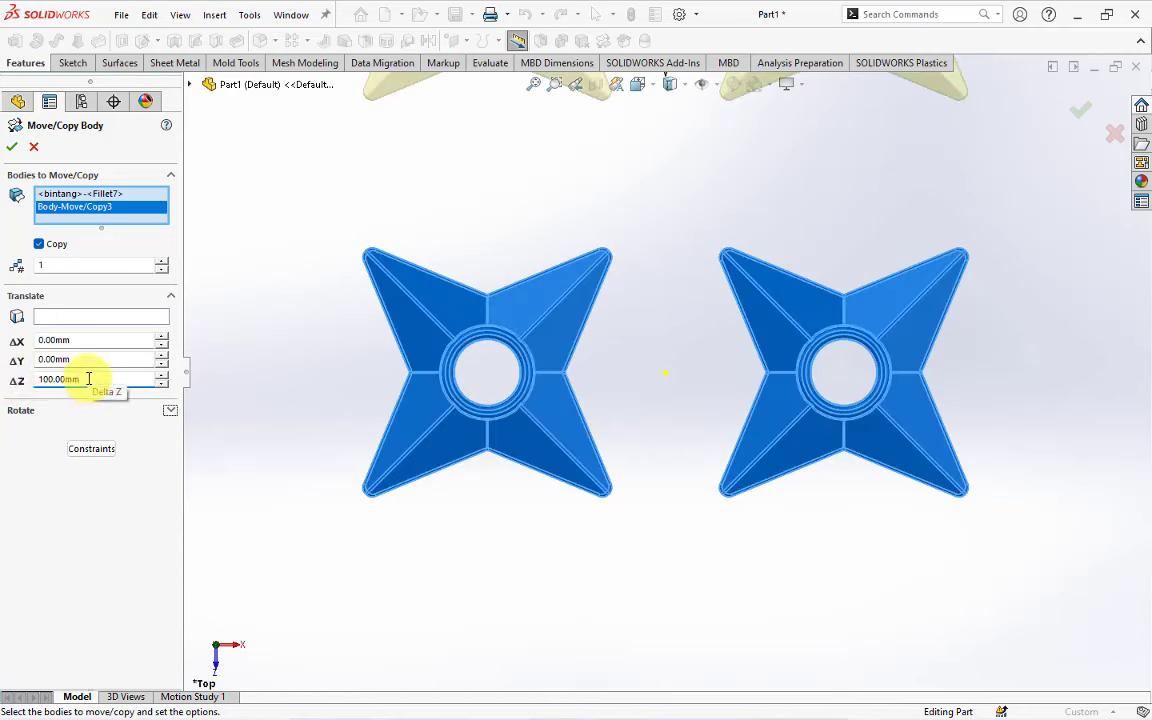
key(Return)
shift+middle_drag(345, 372, 427, 350)
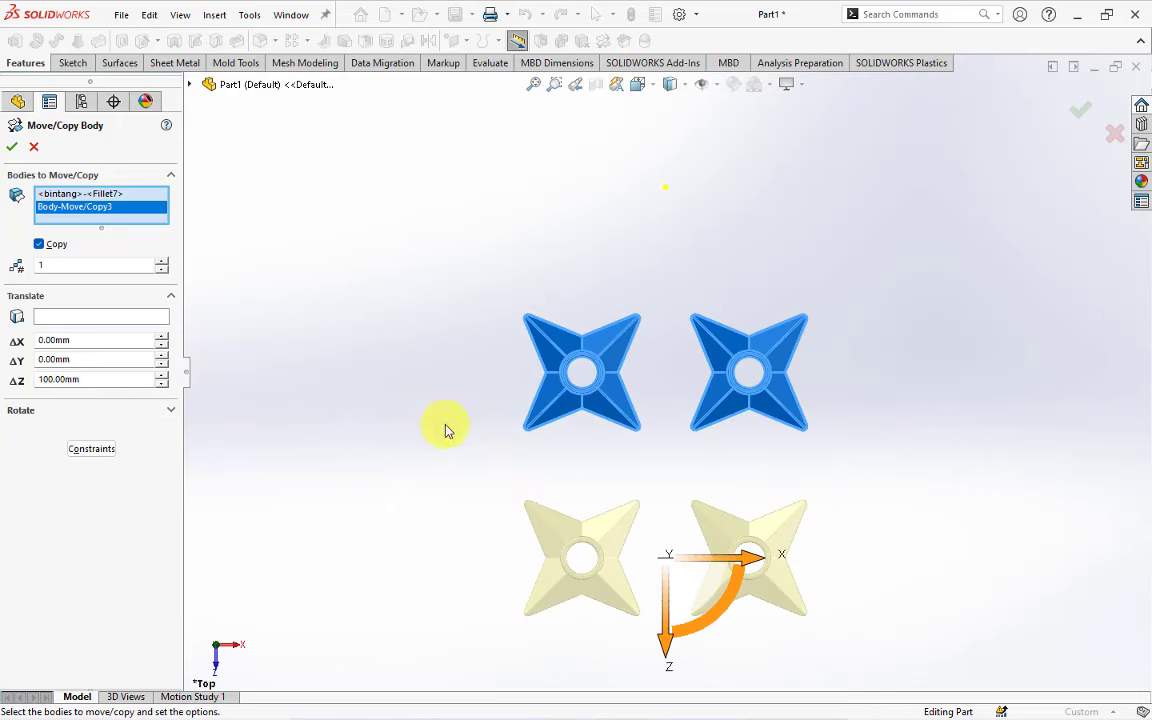
ctrl+middle_drag(442, 424, 411, 278)
scroll(645, 310, down, 1)
scroll(645, 310, down, 1)
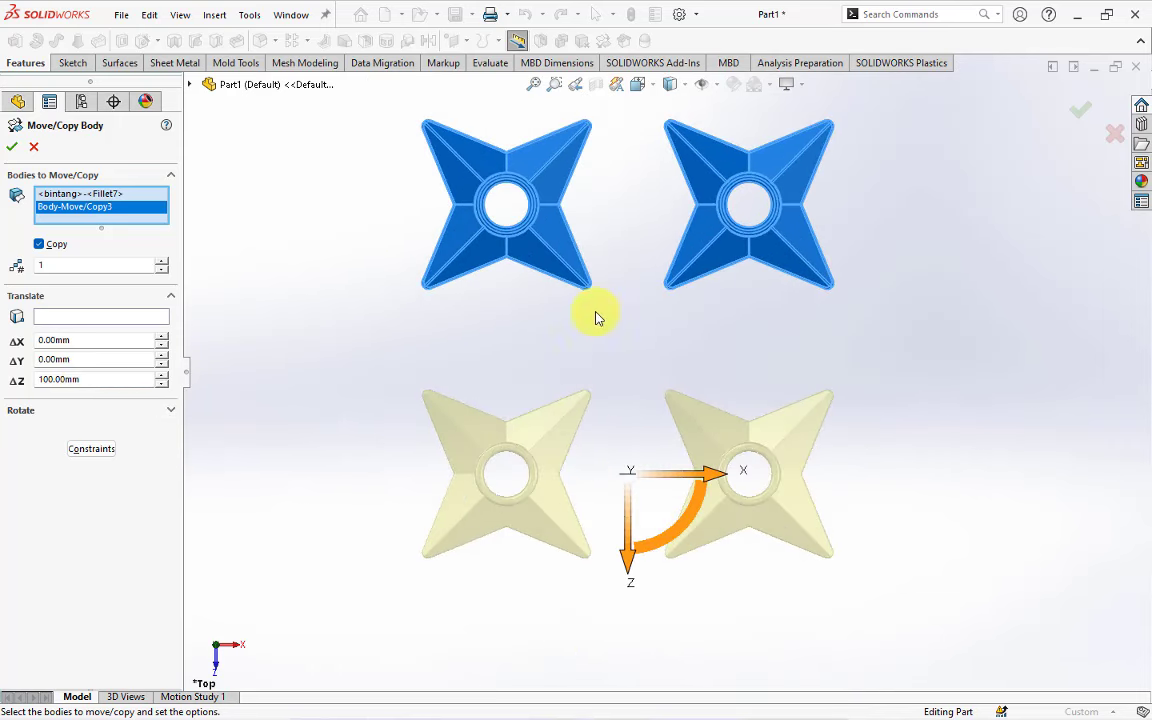
click(12, 150)
key(f)
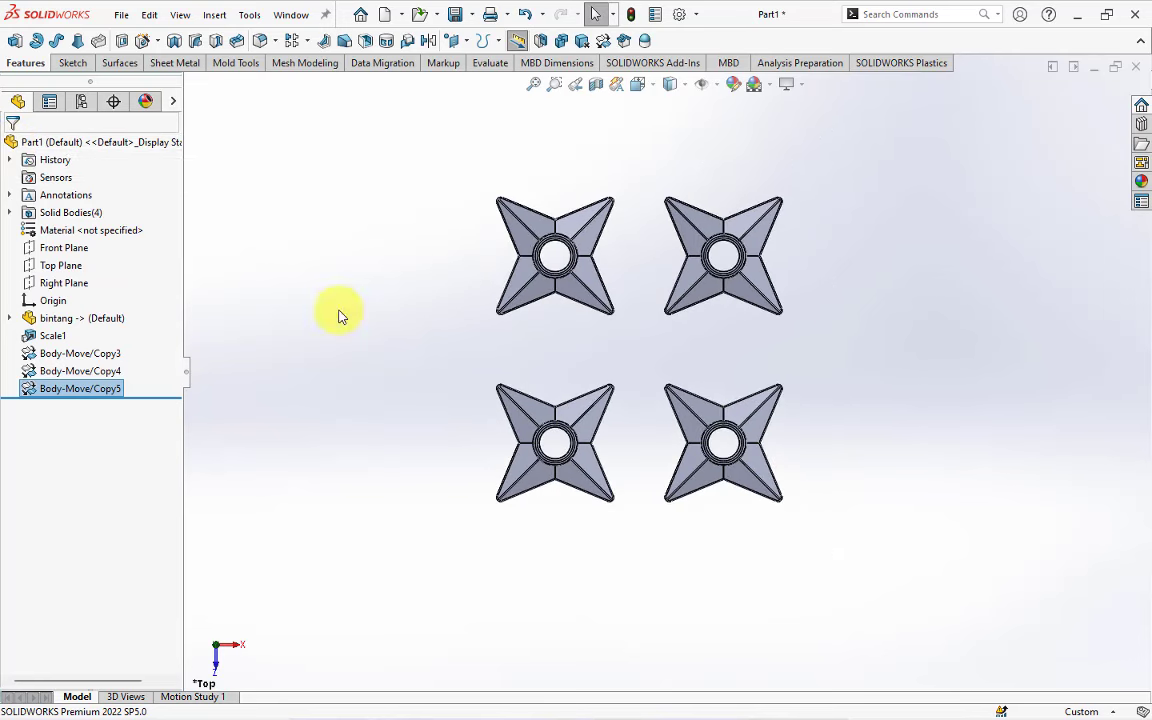
mouse_move(320, 313)
middle_down()
mouse_move(308, 365)
mouse_move(326, 375)
middle_up()
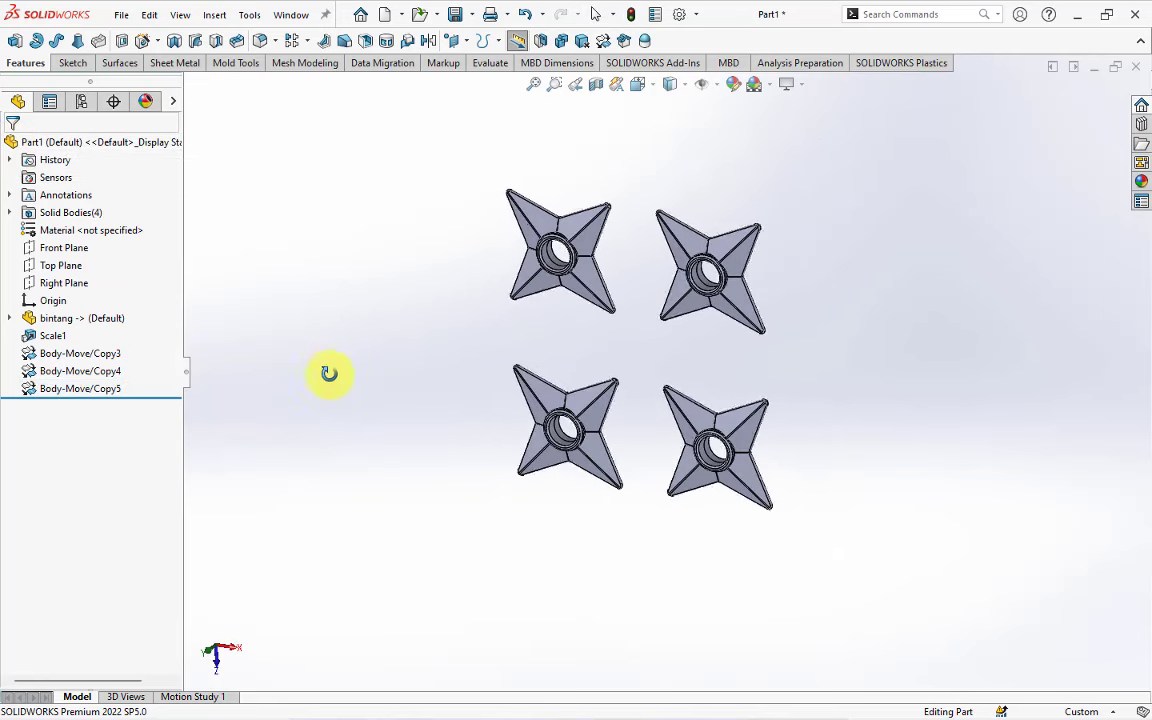
Start a Top Plane sketch with a diagonal centerline between opposite shuriken centres.
click(55, 268)
click(62, 245)
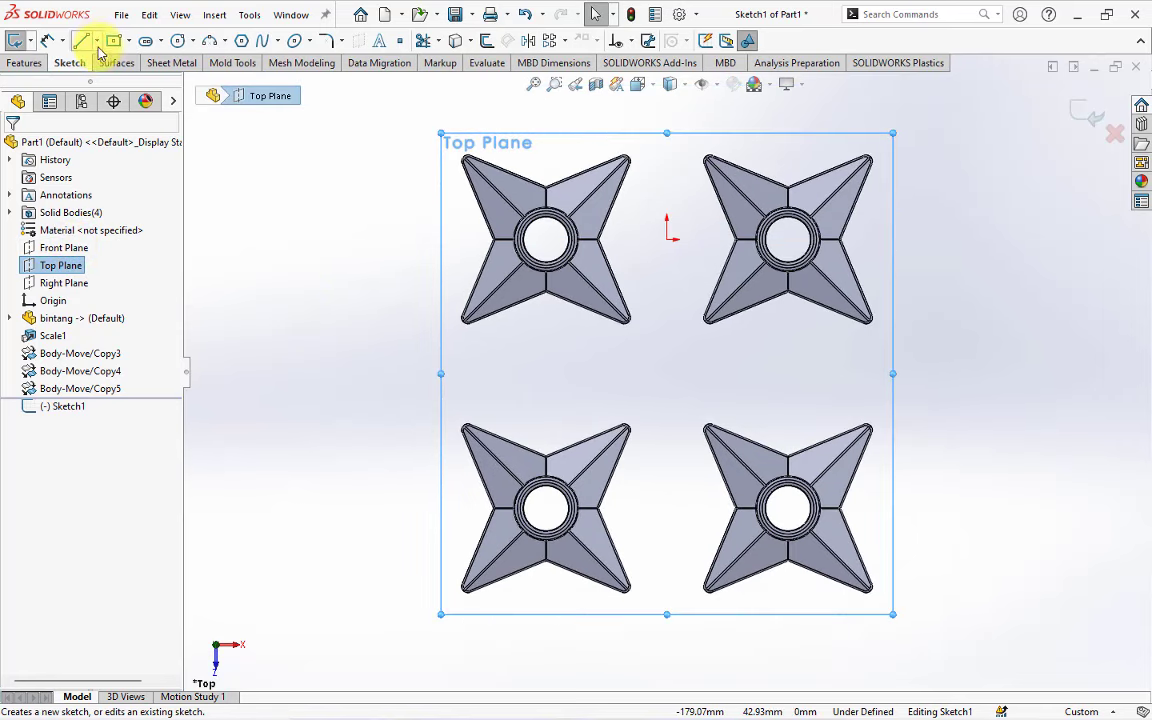
click(96, 40)
click(100, 77)
click(545, 240)
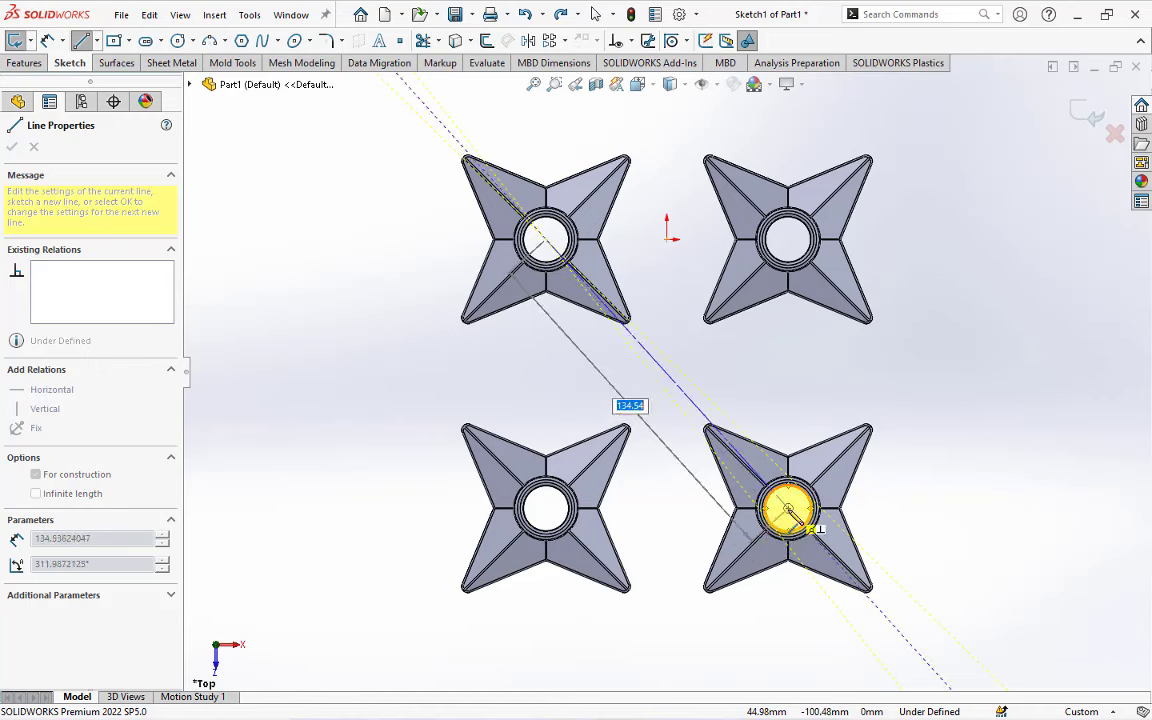
click(788, 508)
key(Escape)
key(z)
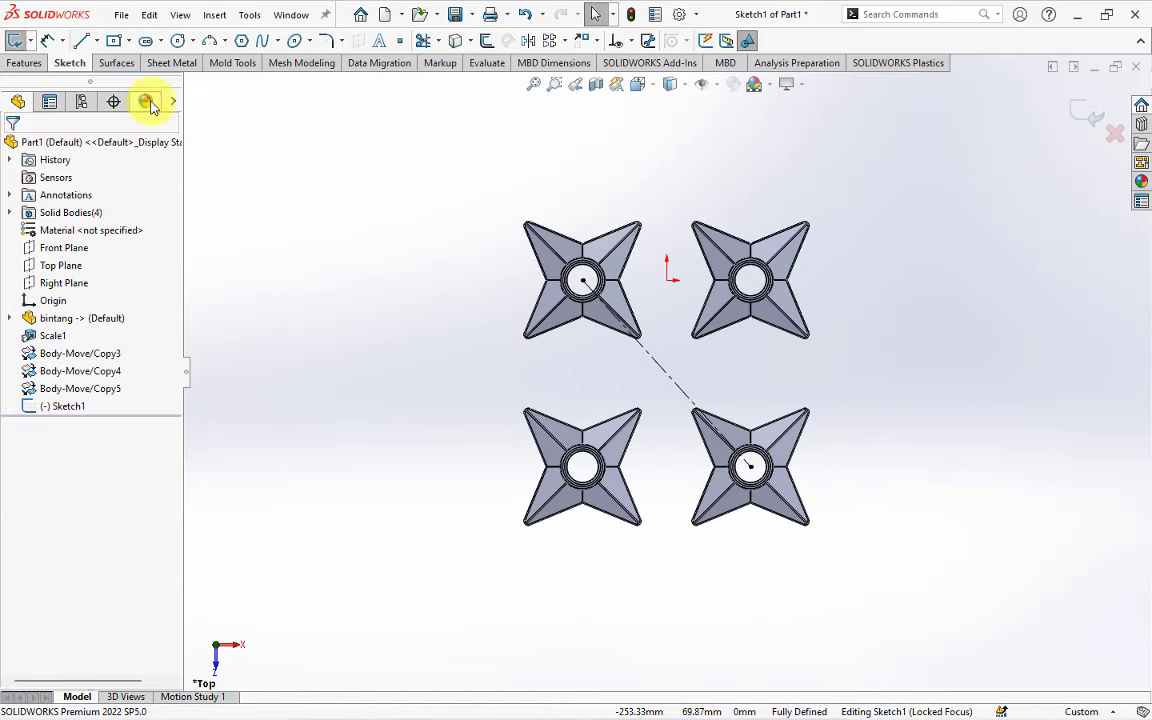
Draw a center rectangle from the centerline midpoint around all four shurikens.
click(114, 42)
click(666, 373)
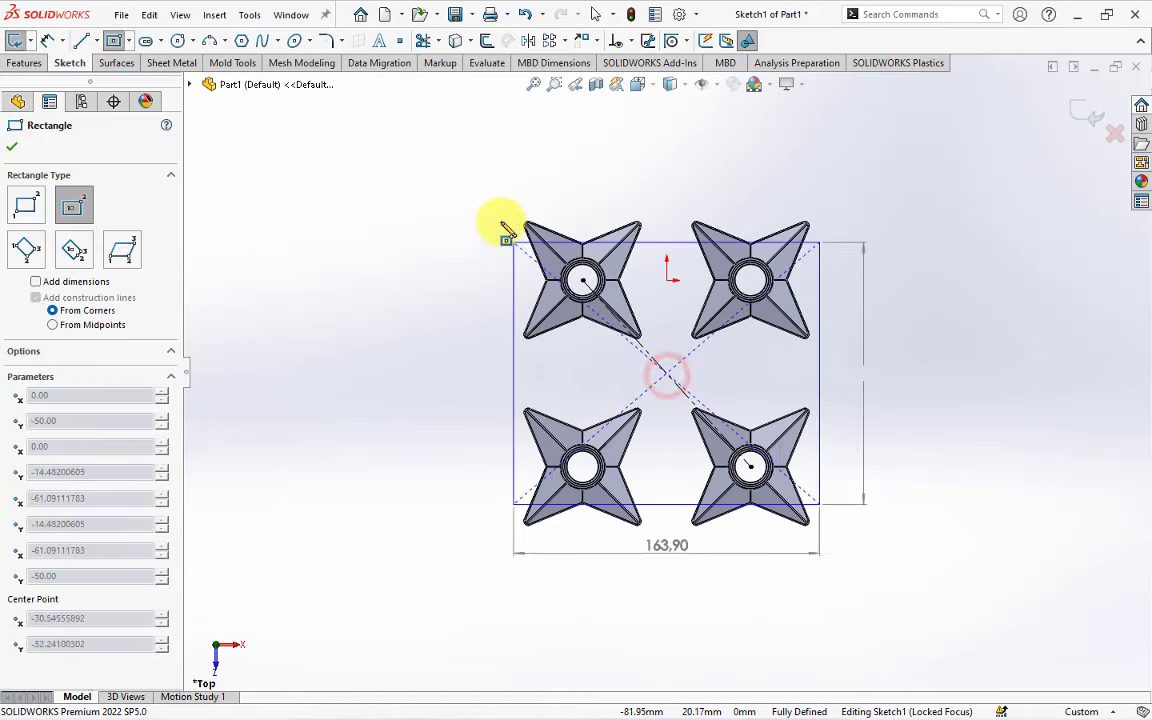
key(z)
click(480, 184)
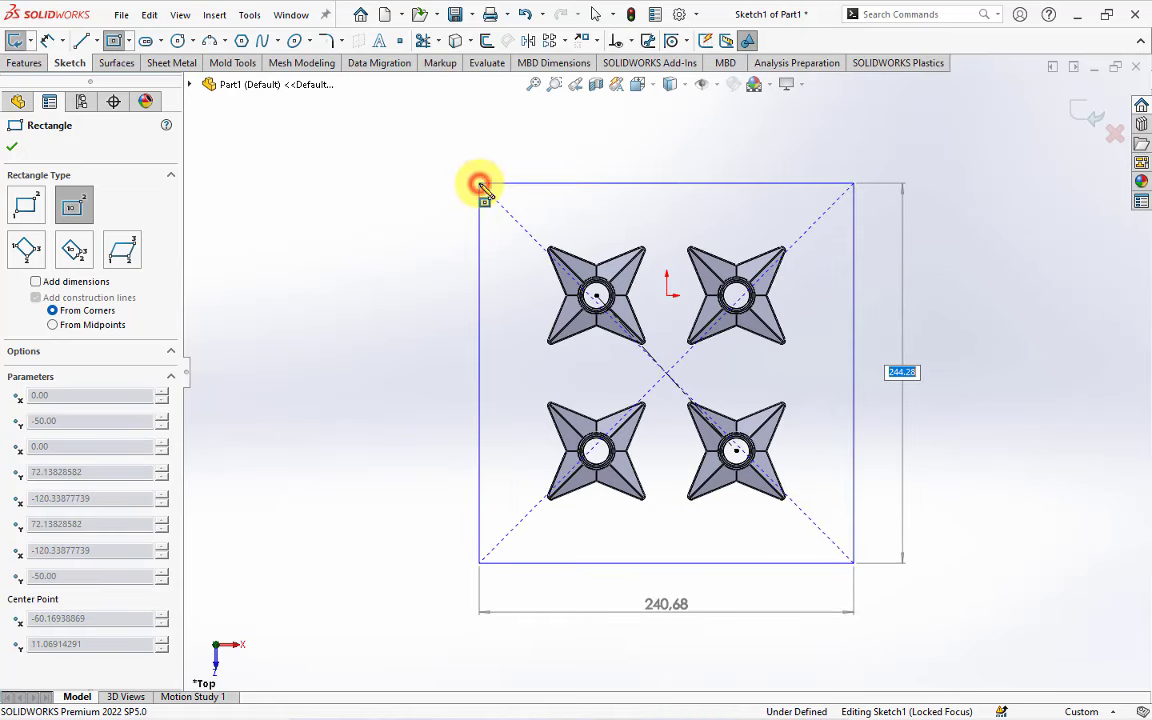
Dimension the rectangle 250 mm wide and 240 mm high.
click(47, 40)
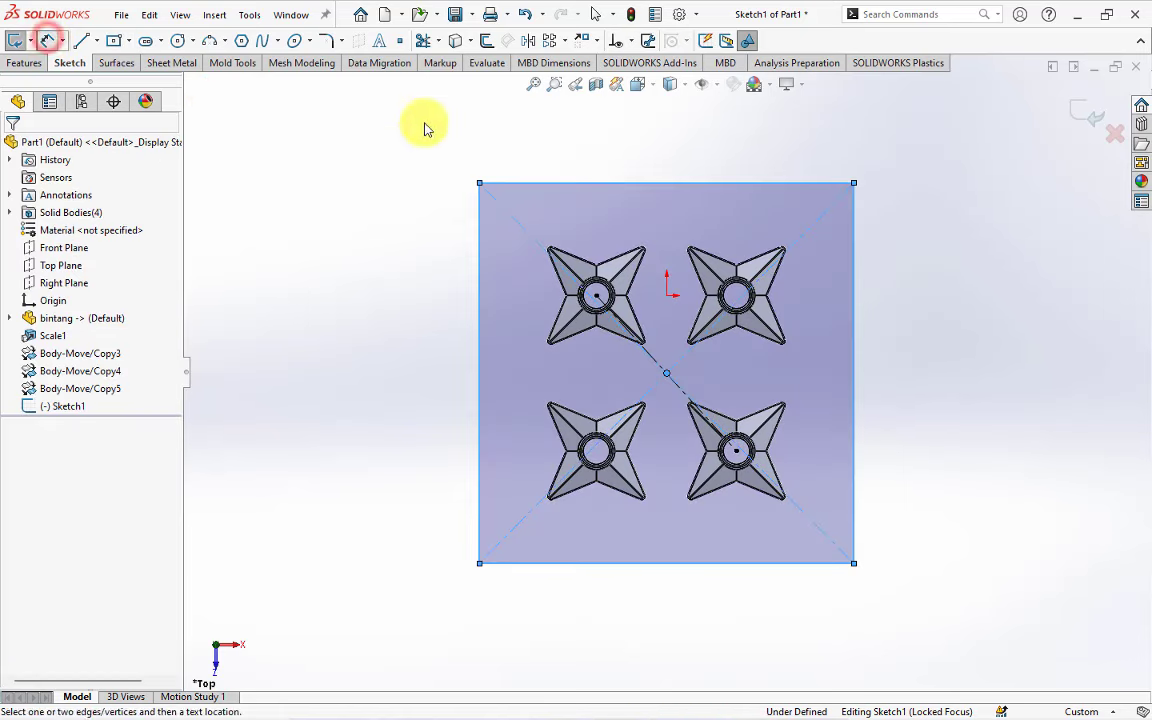
click(553, 183)
click(652, 160)
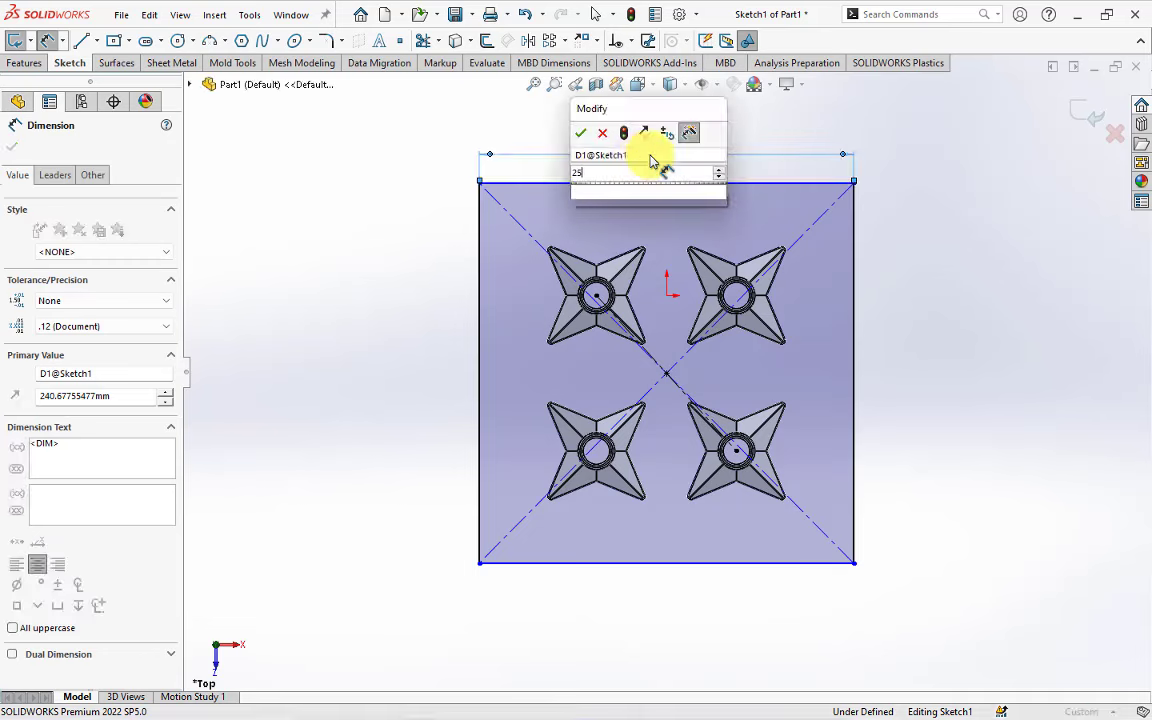
text(250)
click(573, 131)
click(474, 296)
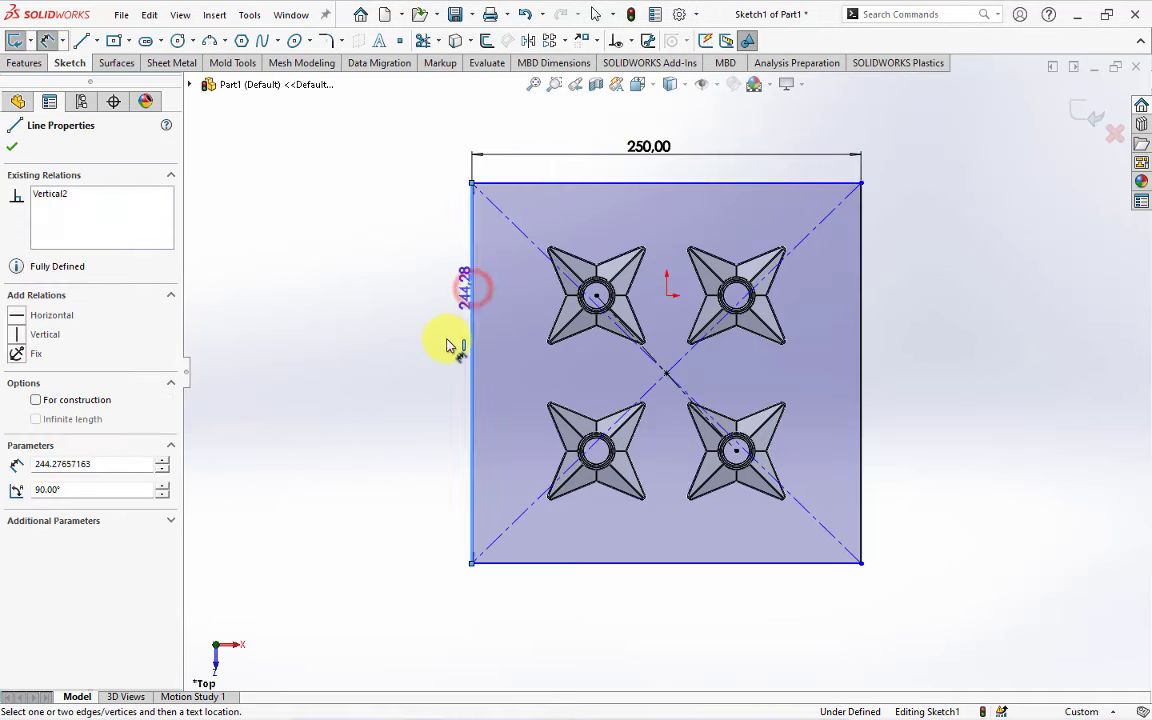
click(434, 345)
text(240)
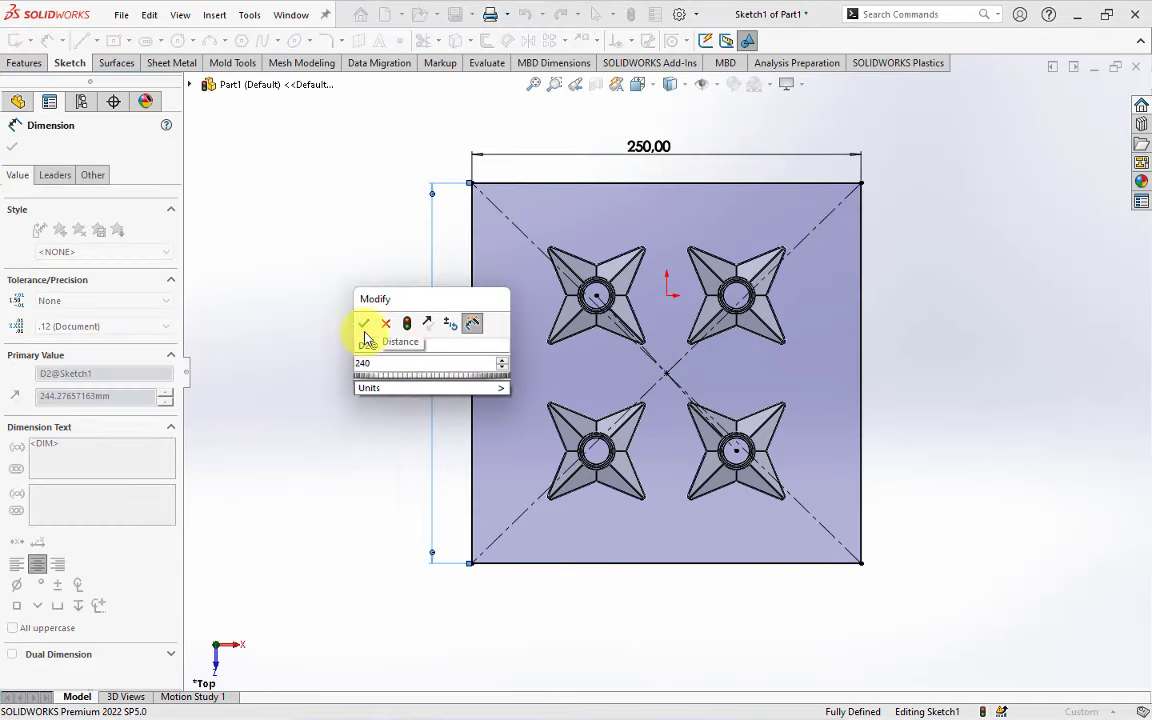
click(363, 323)
click(11, 152)
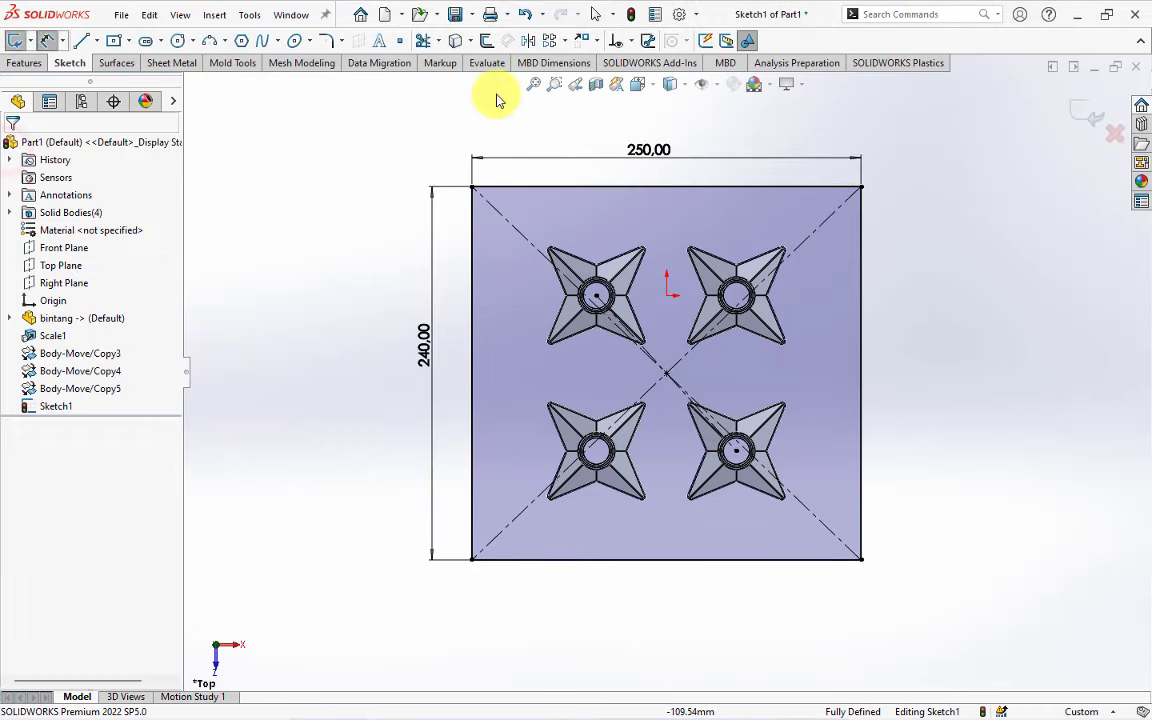
Offset the rectangle outline 25 mm inward.
click(486, 40)
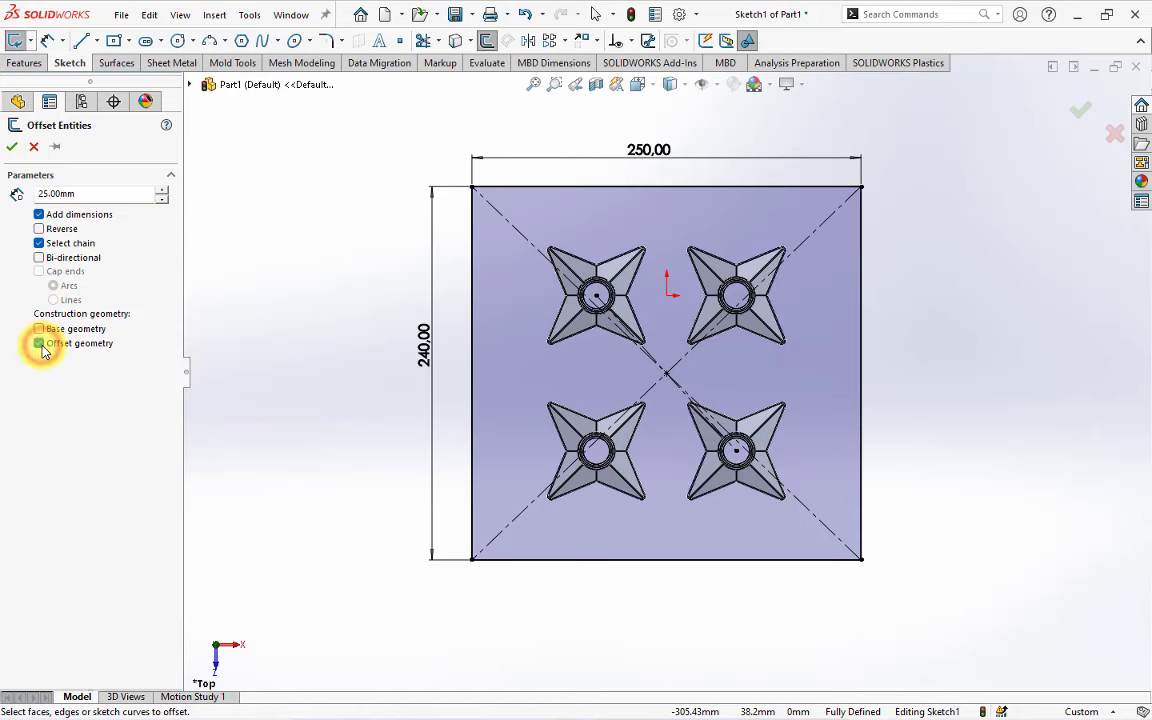
click(479, 262)
click(474, 265)
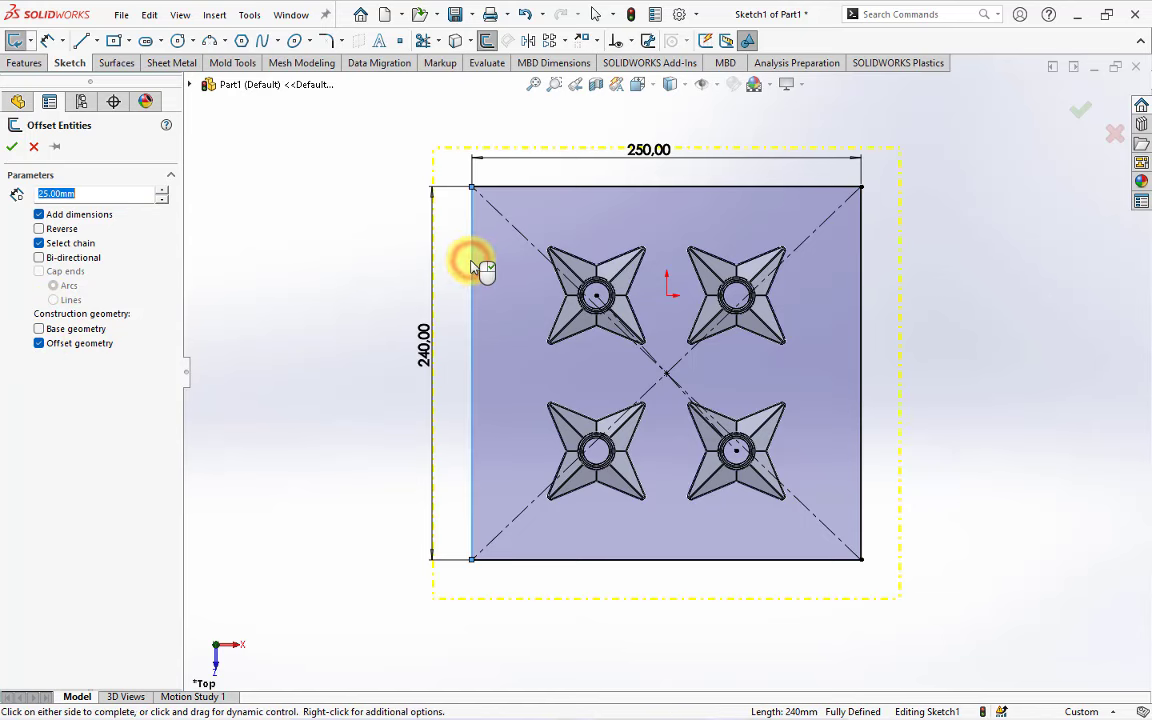
click(11, 150)
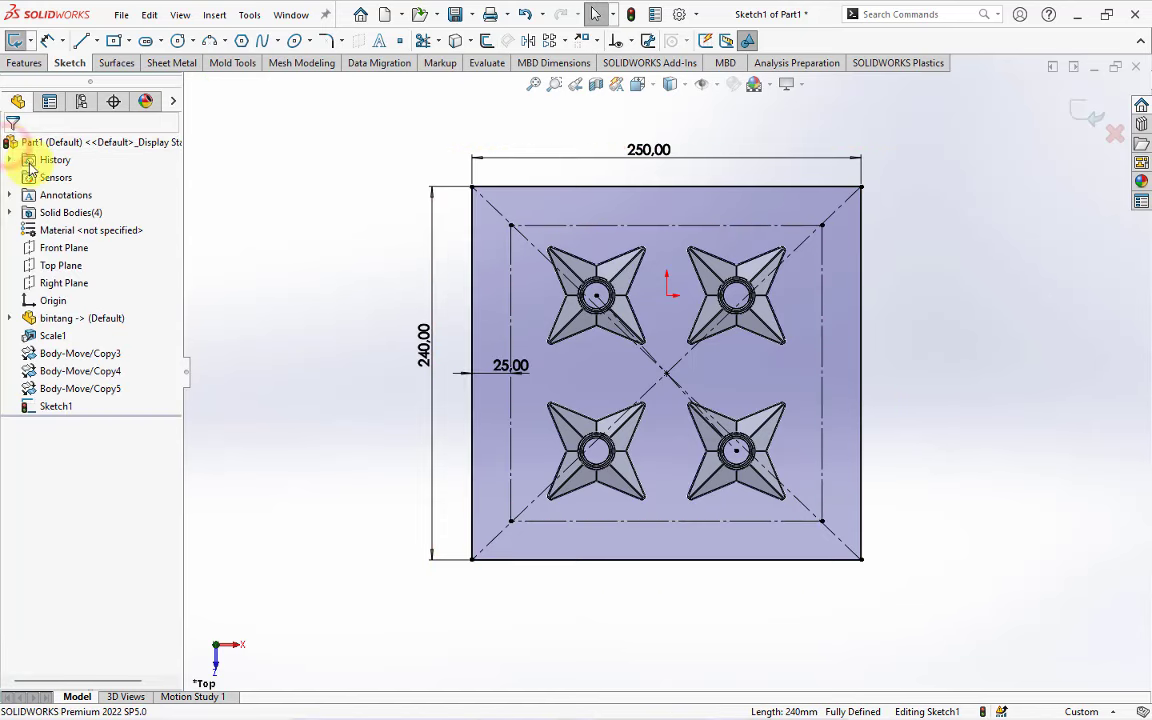
middle_drag(265, 250, 290, 230)
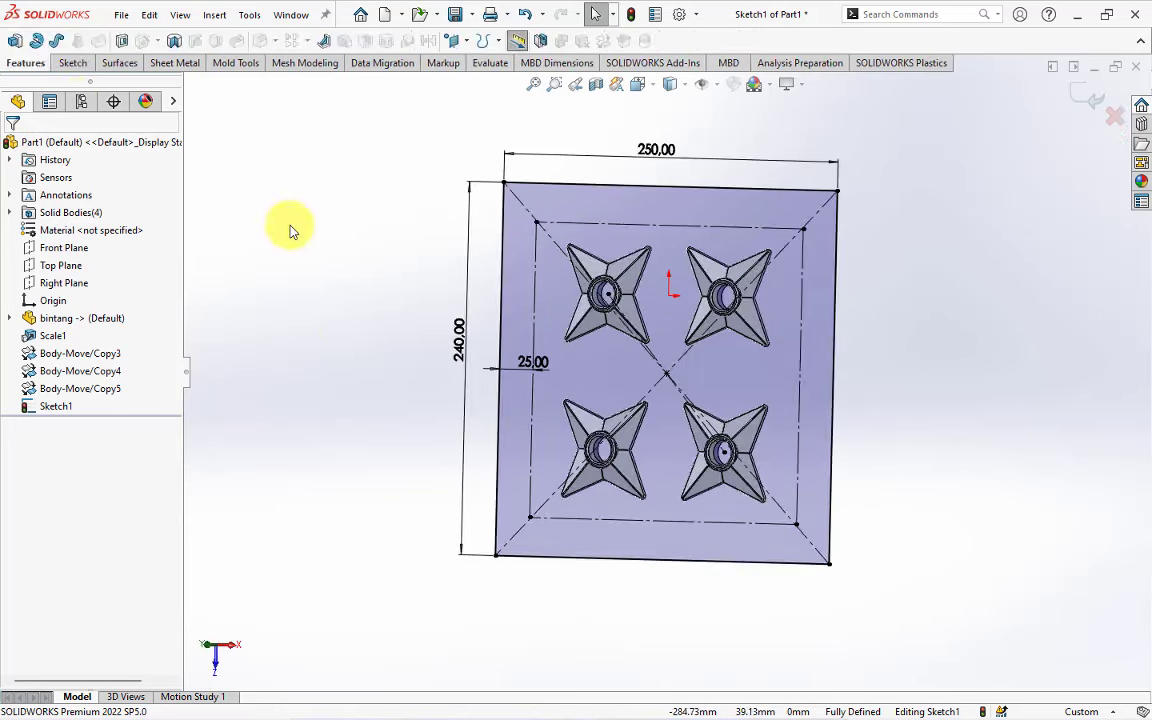
Extrude Sketch1 100 mm Mid Plane into a separate, unmerged block.
click(15, 44)
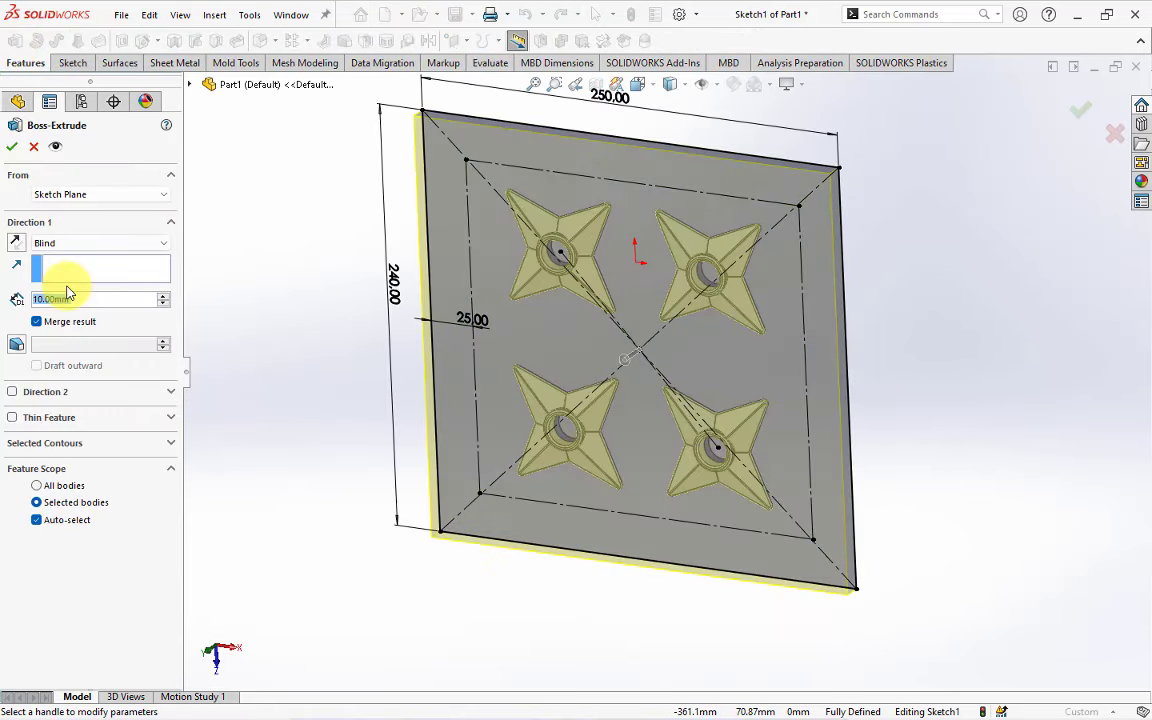
text(100)
key(Return)
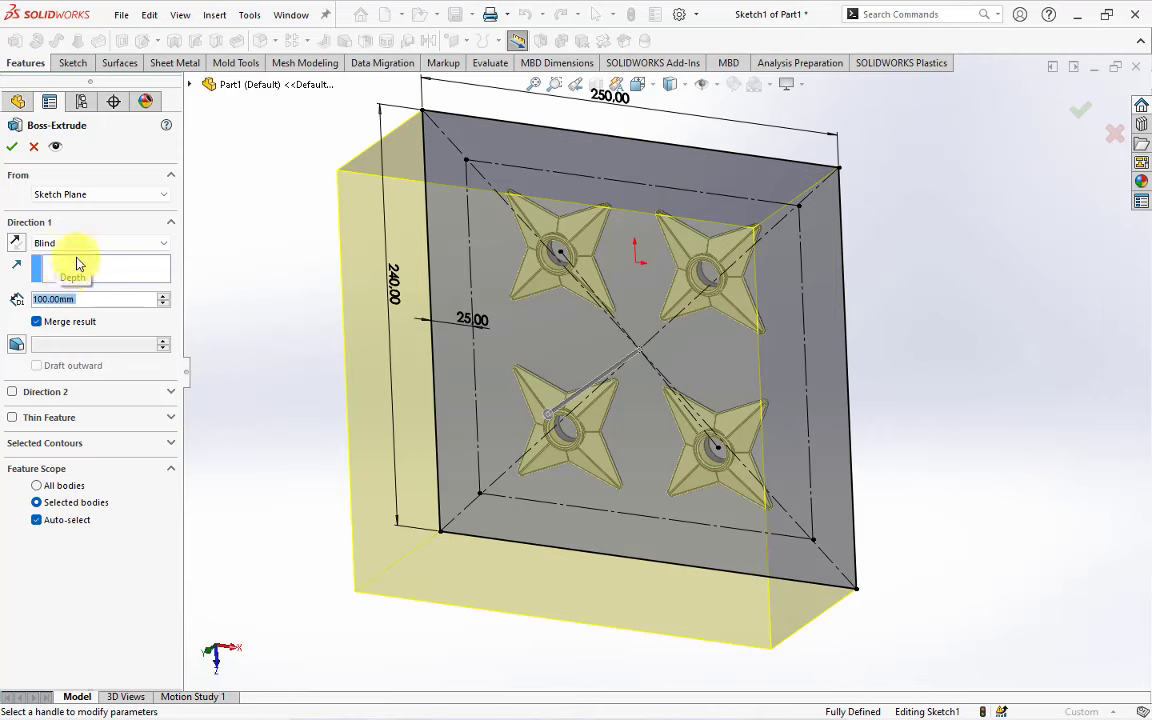
click(80, 243)
click(66, 318)
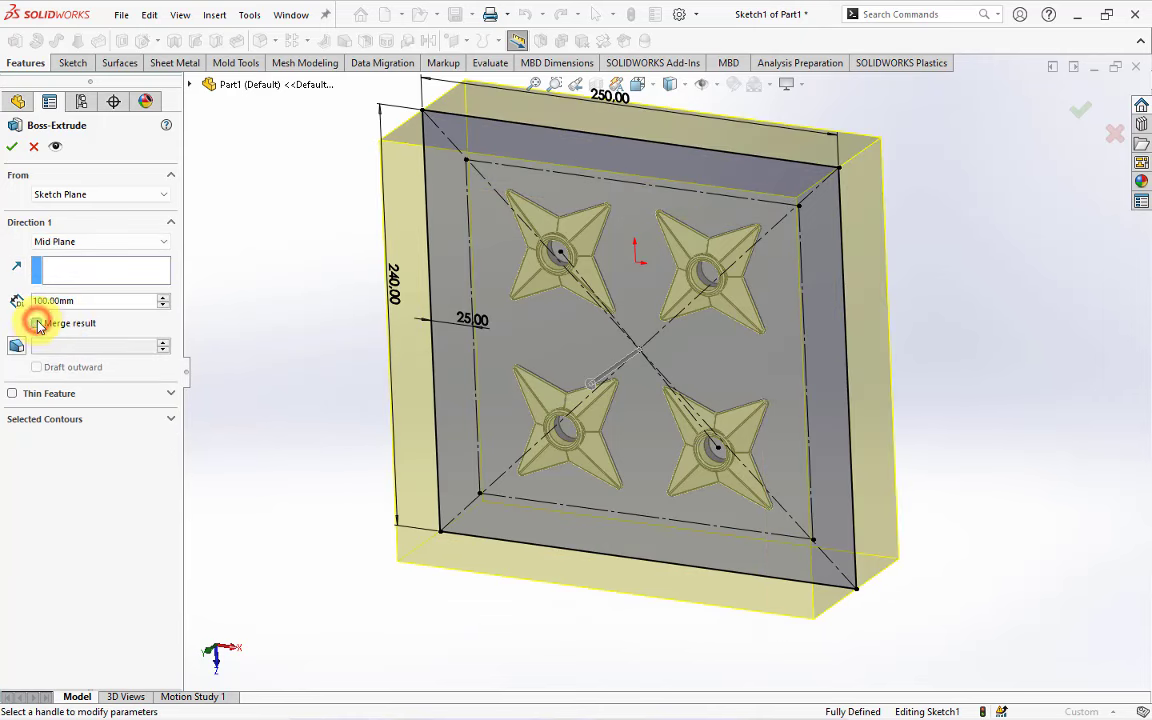
middle_drag(347, 360, 341, 381)
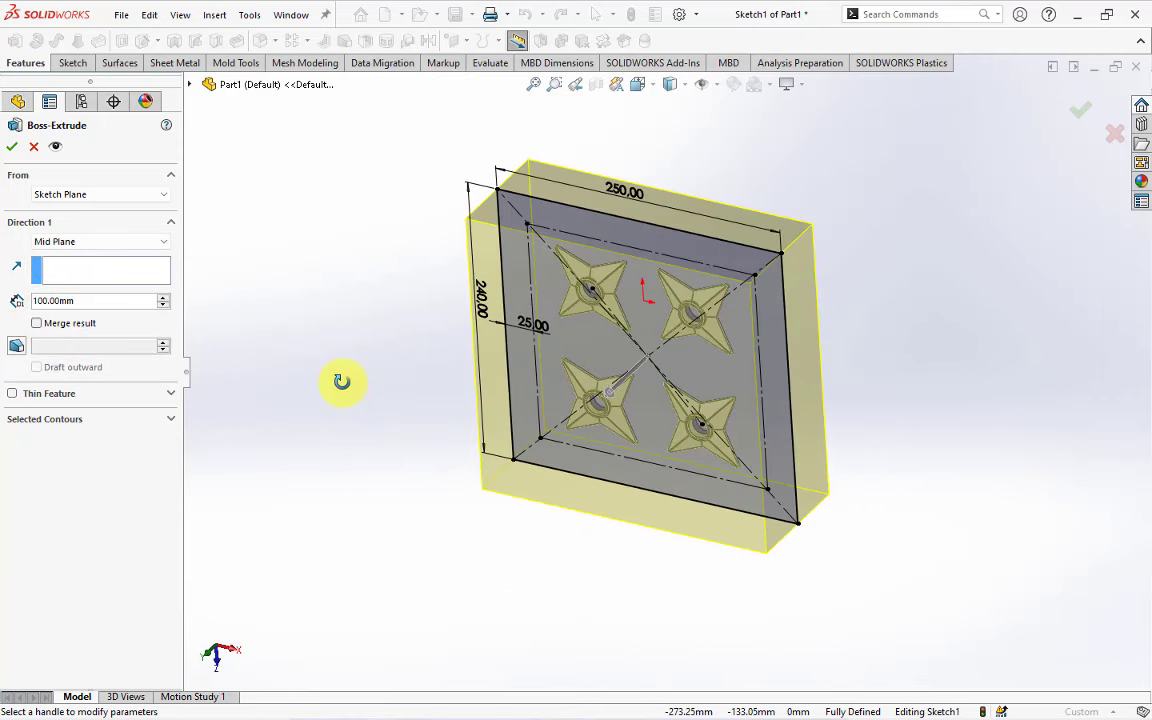
click(24, 157)
click(342, 329)
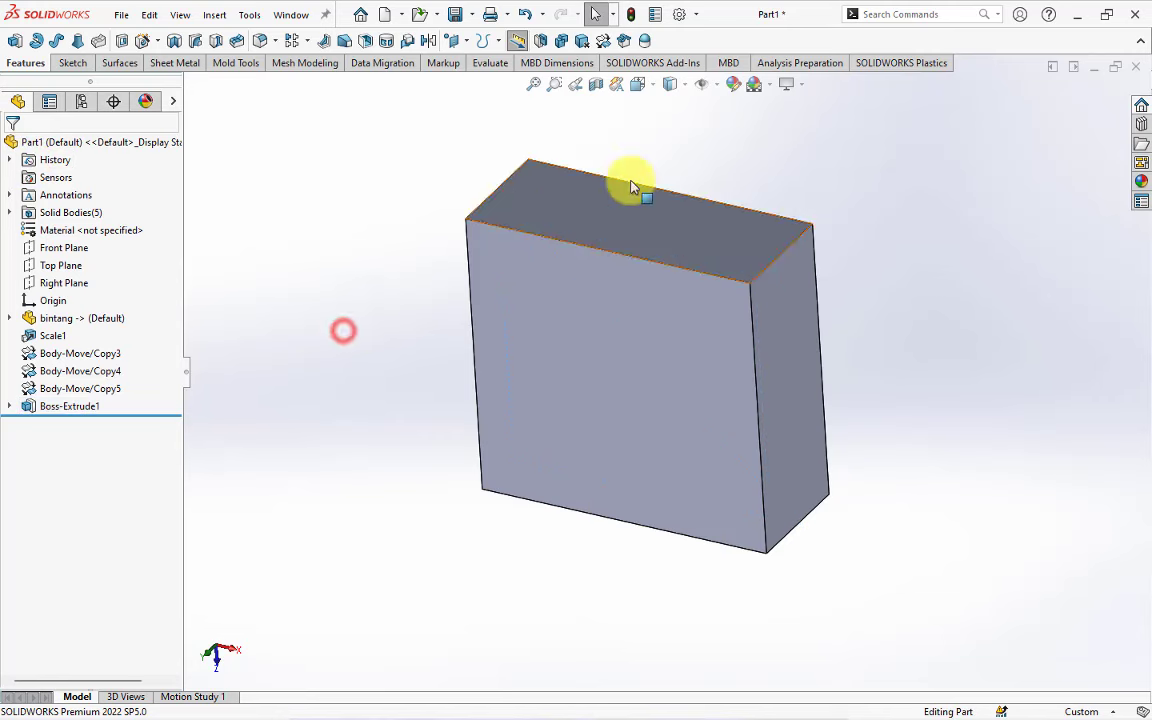
In wireframe, Combine-subtract the four shuriken bodies from Boss-Extrude1.
click(670, 84)
click(671, 195)
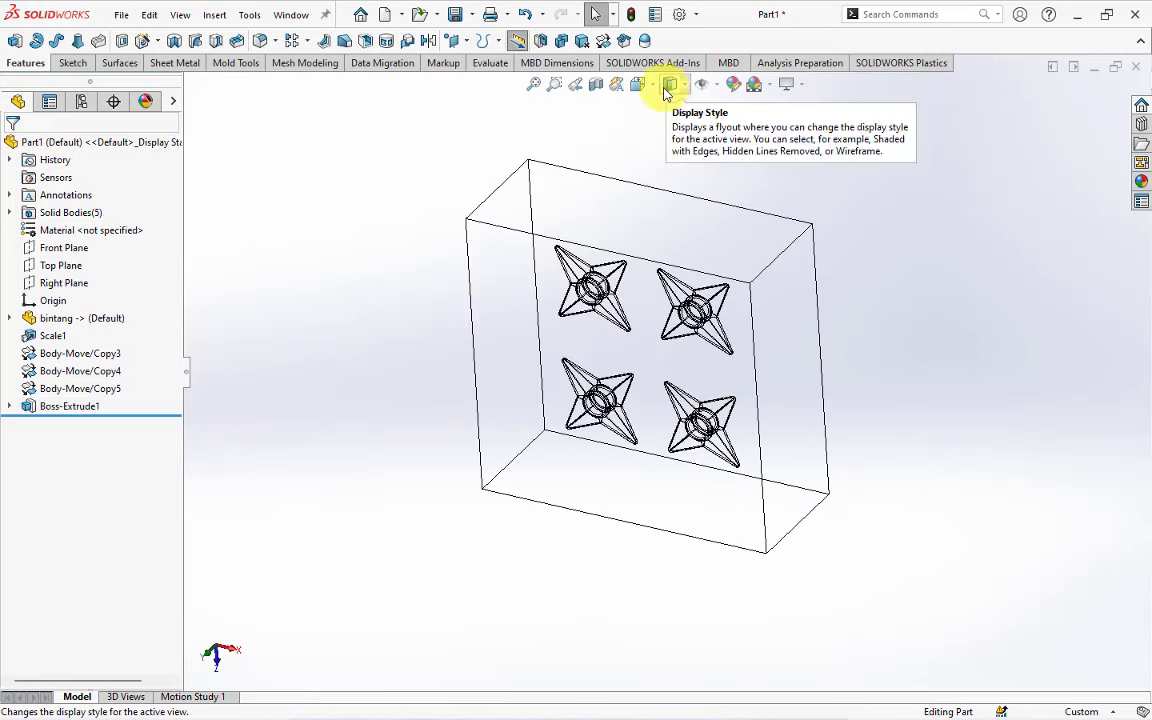
click(540, 40)
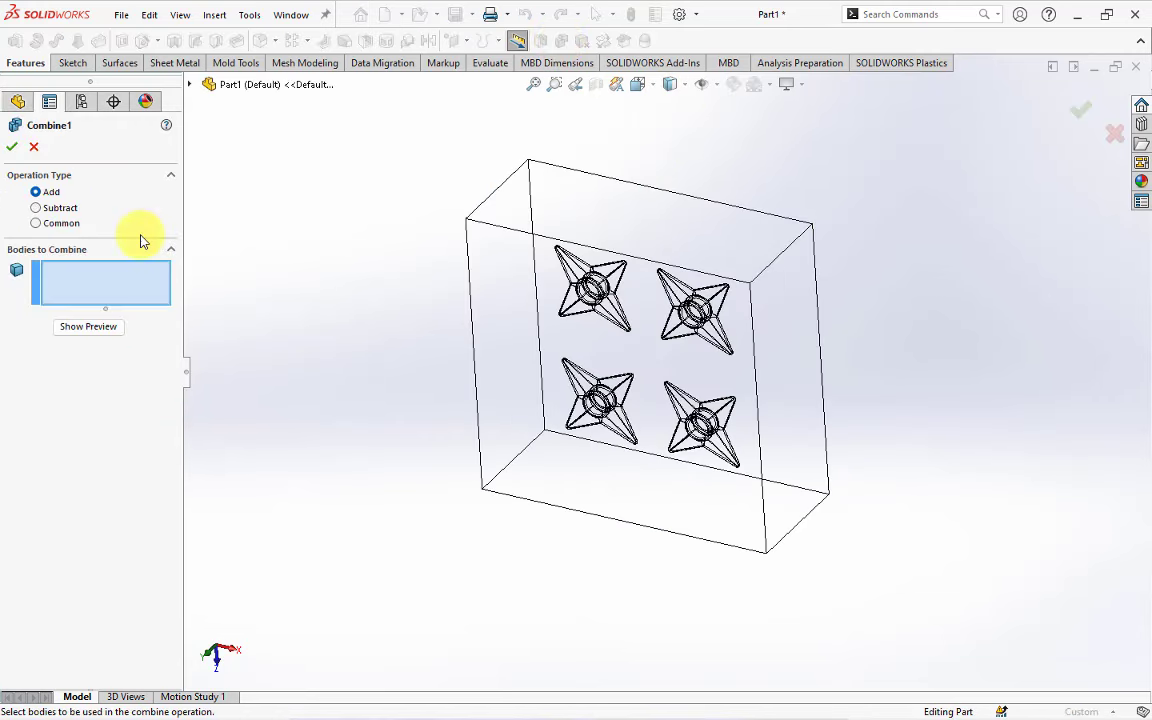
click(52, 211)
click(526, 190)
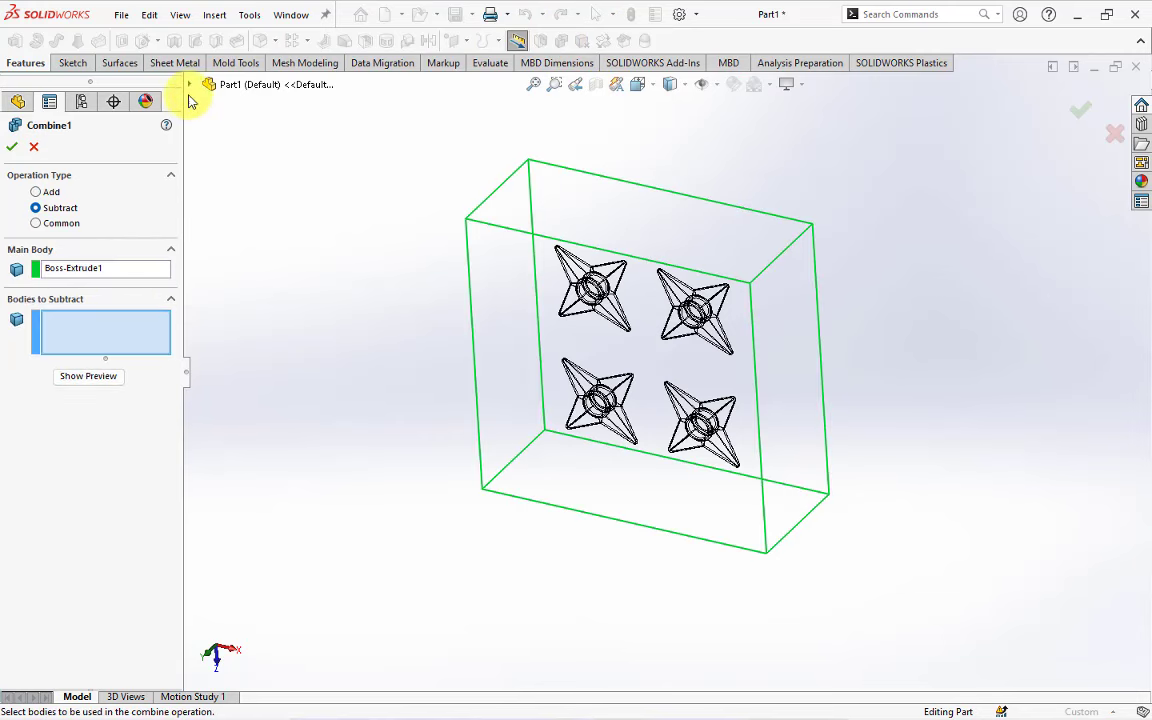
click(191, 87)
click(207, 155)
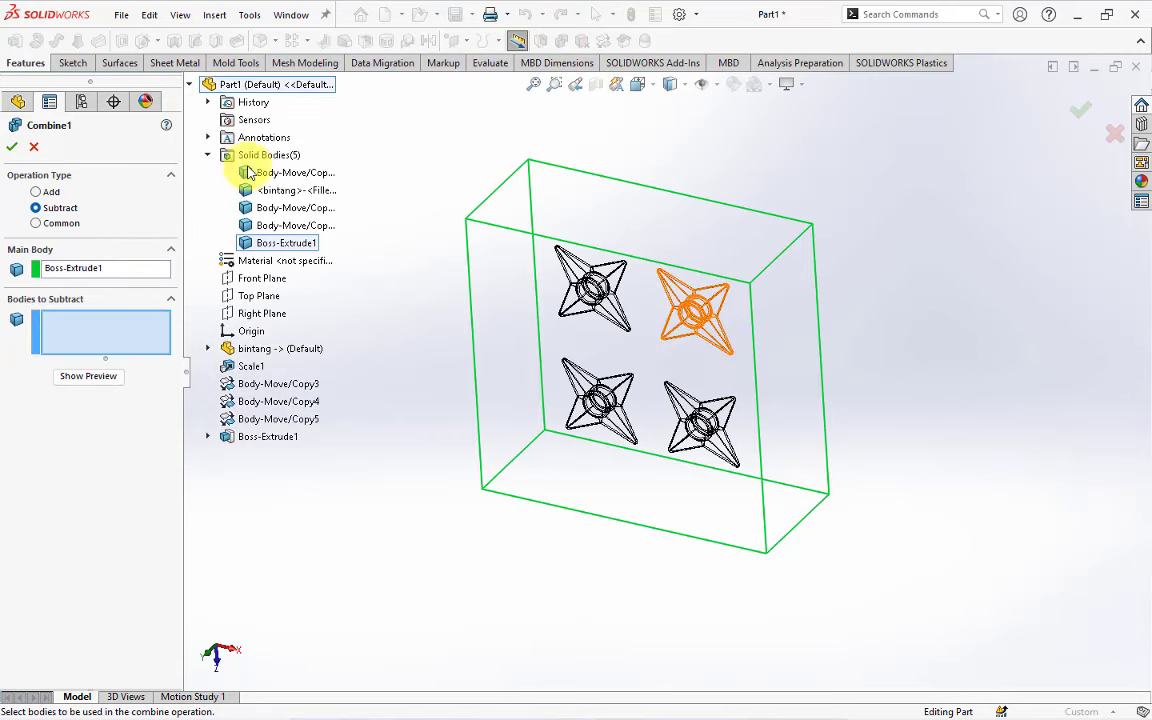
click(245, 173)
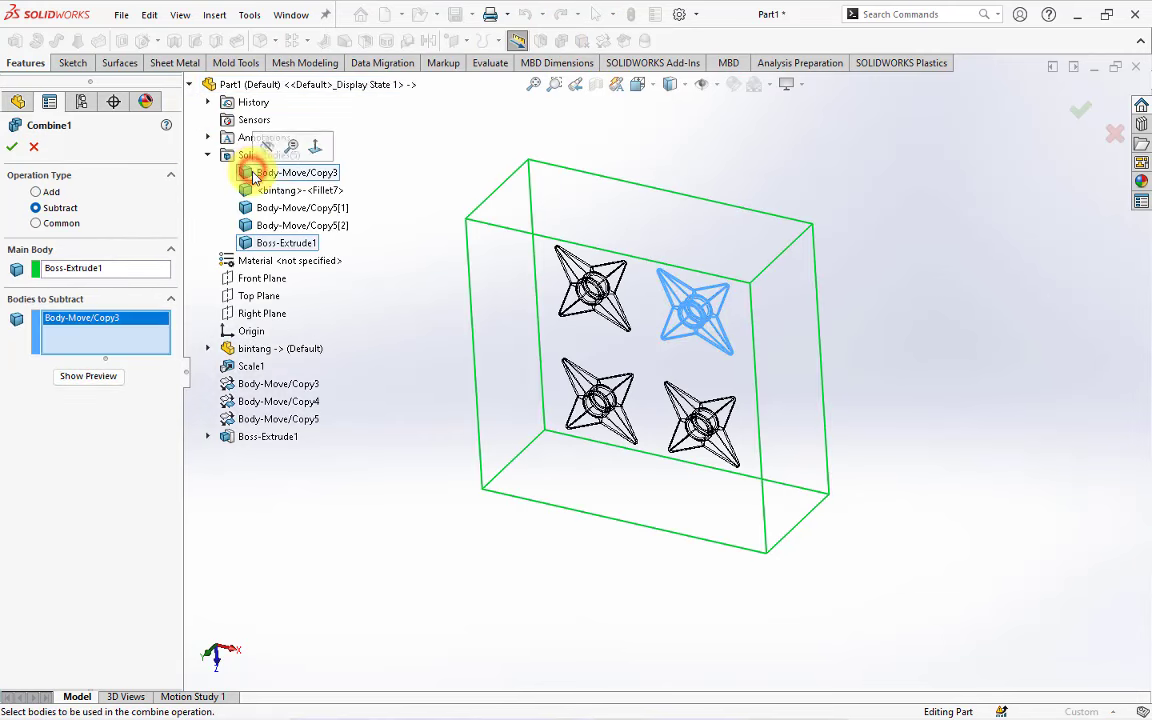
shift+click(254, 226)
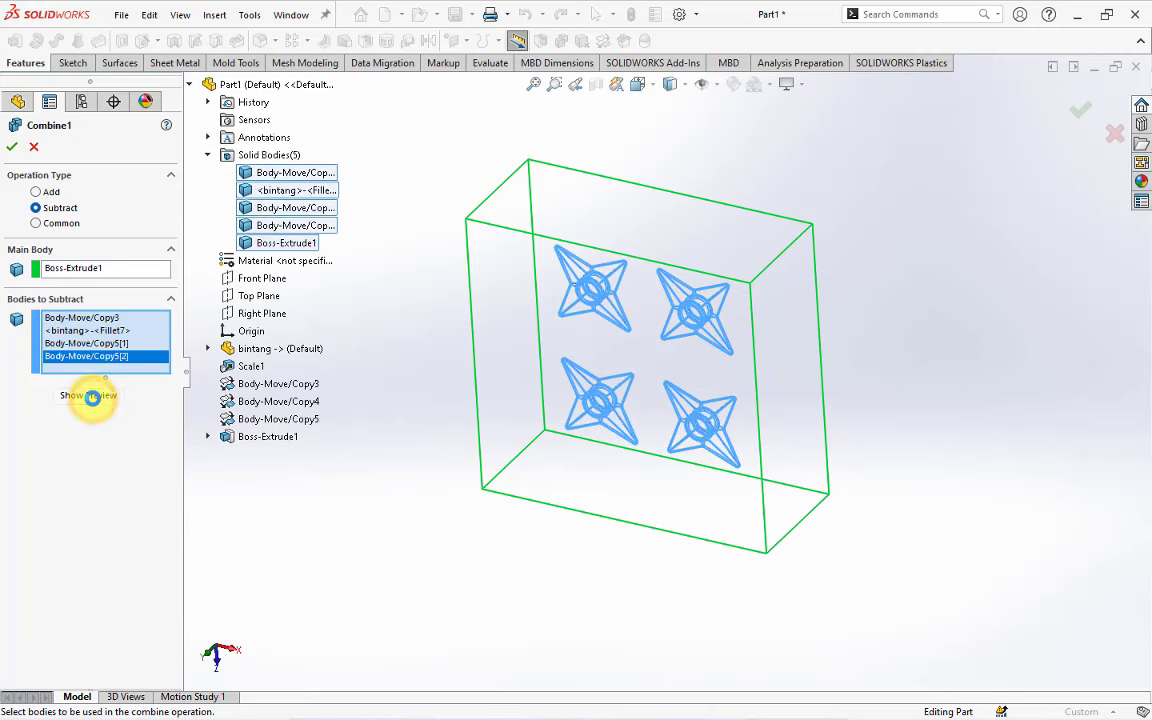
click(92, 397)
middle_drag(479, 453, 456, 447)
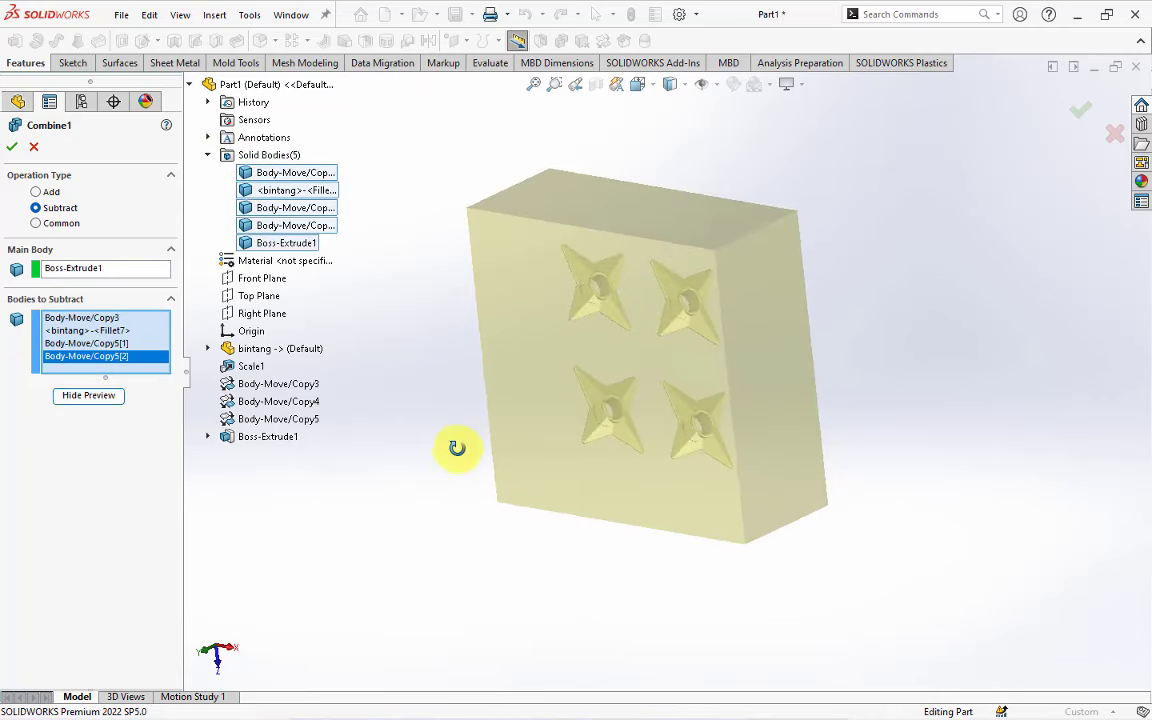
click(13, 148)
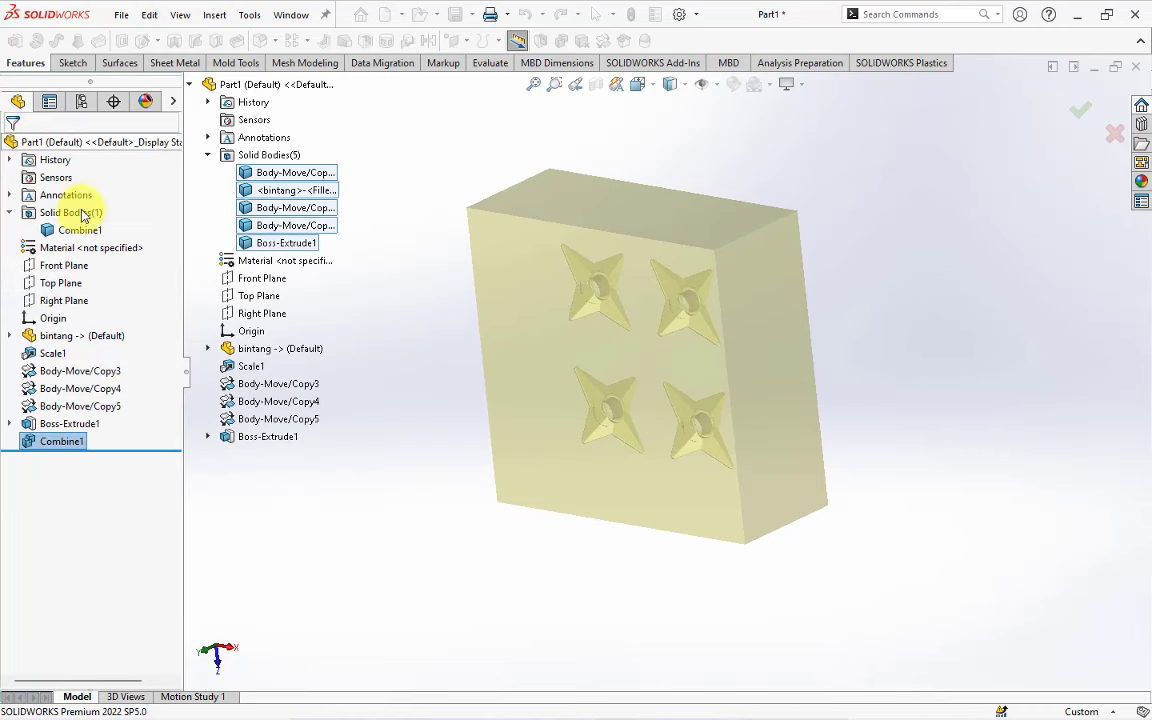
Return the model to shaded display.
middle_drag(373, 326, 397, 343)
click(670, 84)
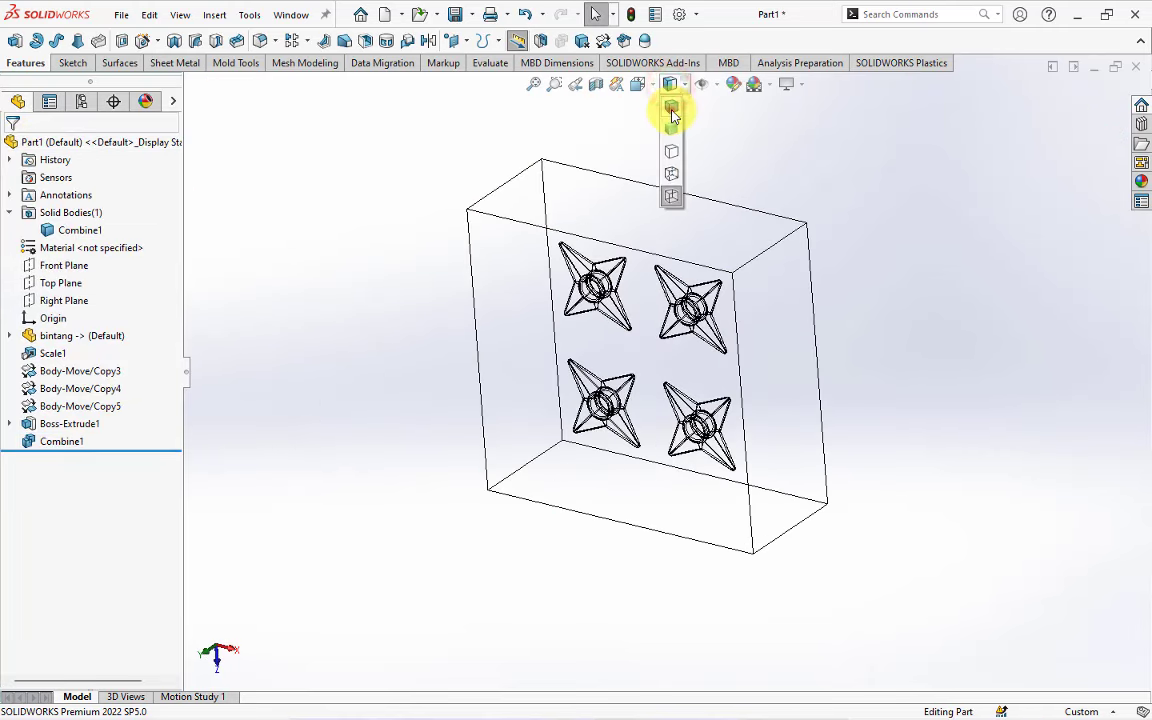
click(669, 118)
Section the block along the Top Plane to inspect the cavities, then turn the section off in isometric.
click(596, 86)
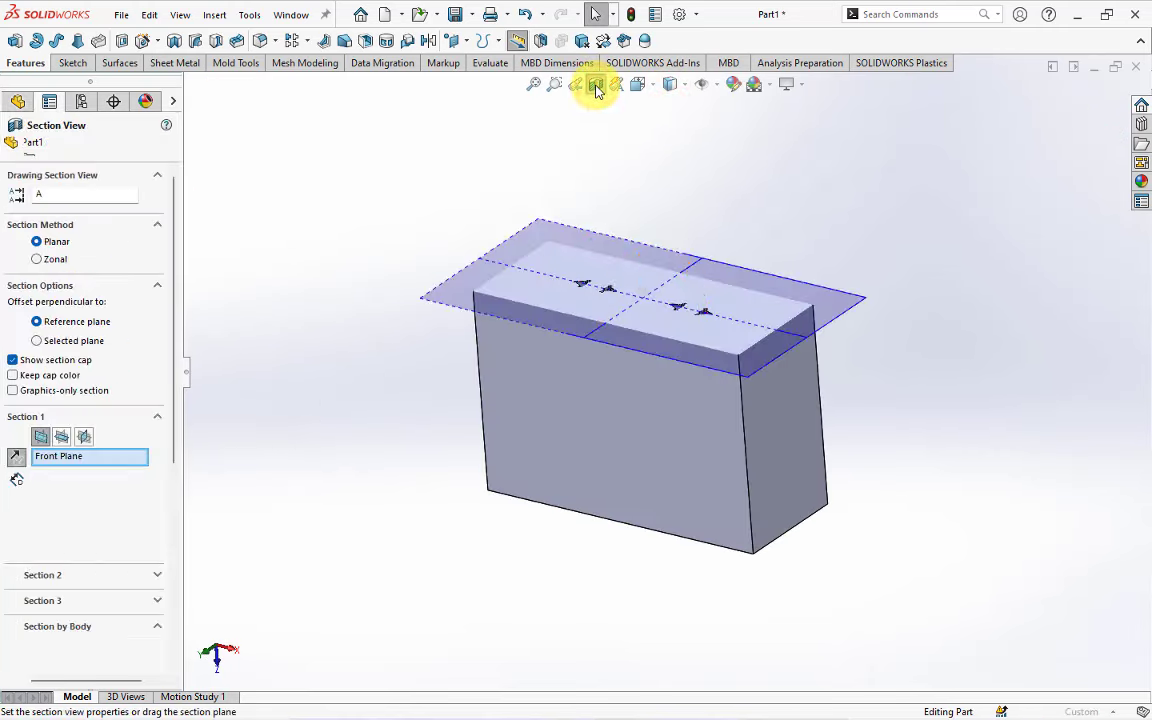
click(62, 438)
click(11, 147)
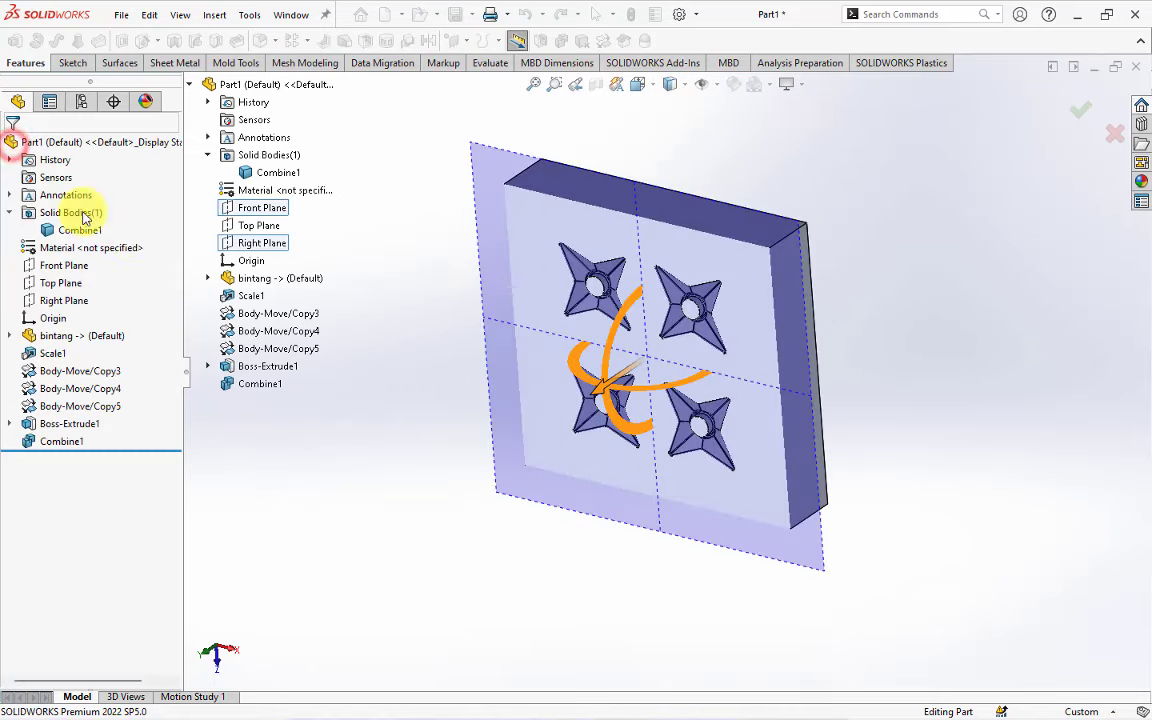
scroll(663, 316, down, 5)
mouse_move(663, 327)
middle_down()
mouse_move(575, 250)
mouse_move(663, 316)
middle_up()
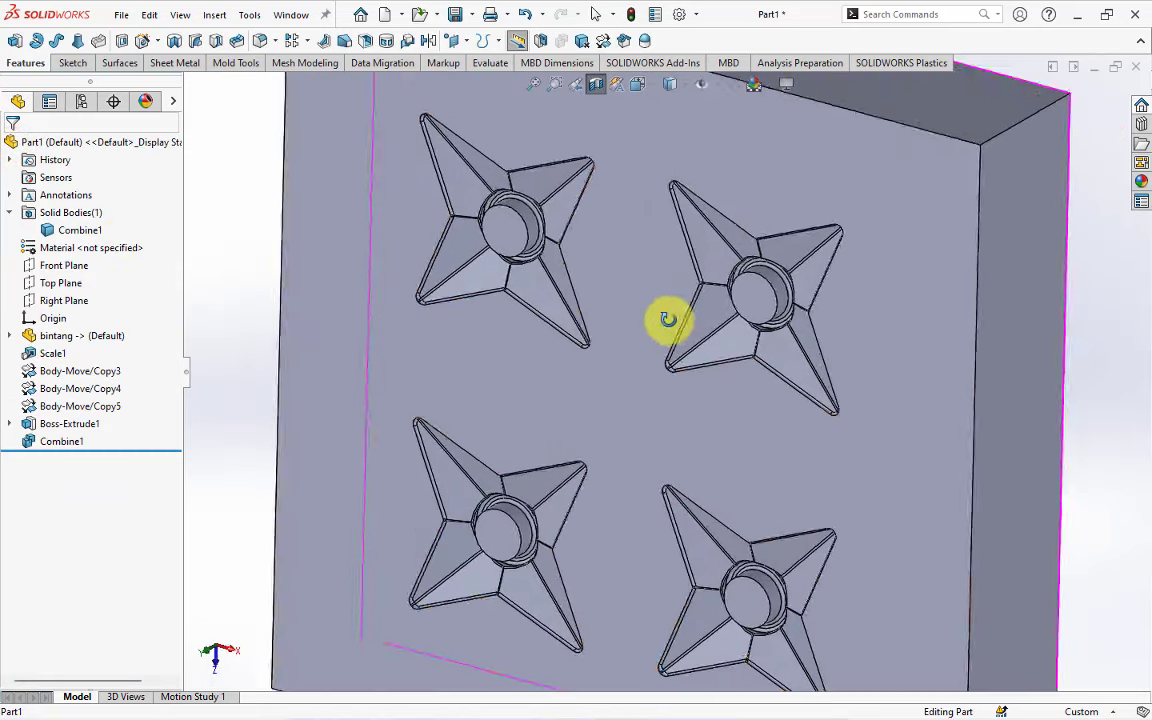
key(ctrl+7)
click(596, 84)
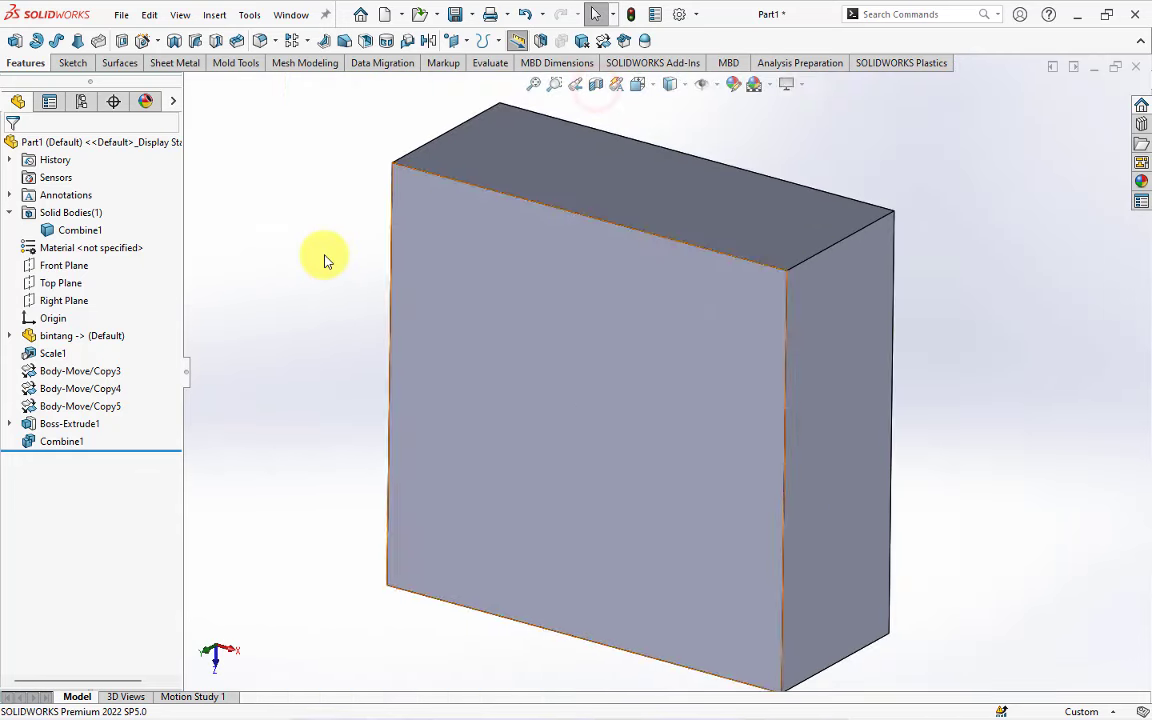
Split the block at the Top Plane into two bodies, keeping body 1.
click(60, 283)
click(518, 41)
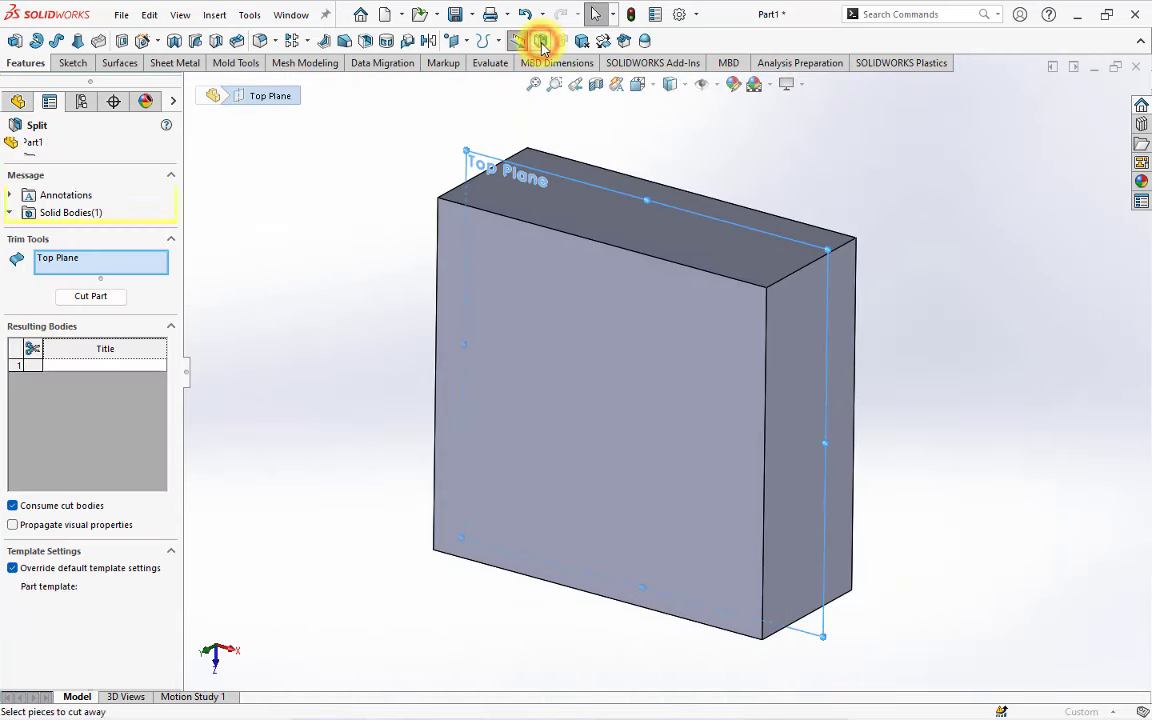
click(90, 296)
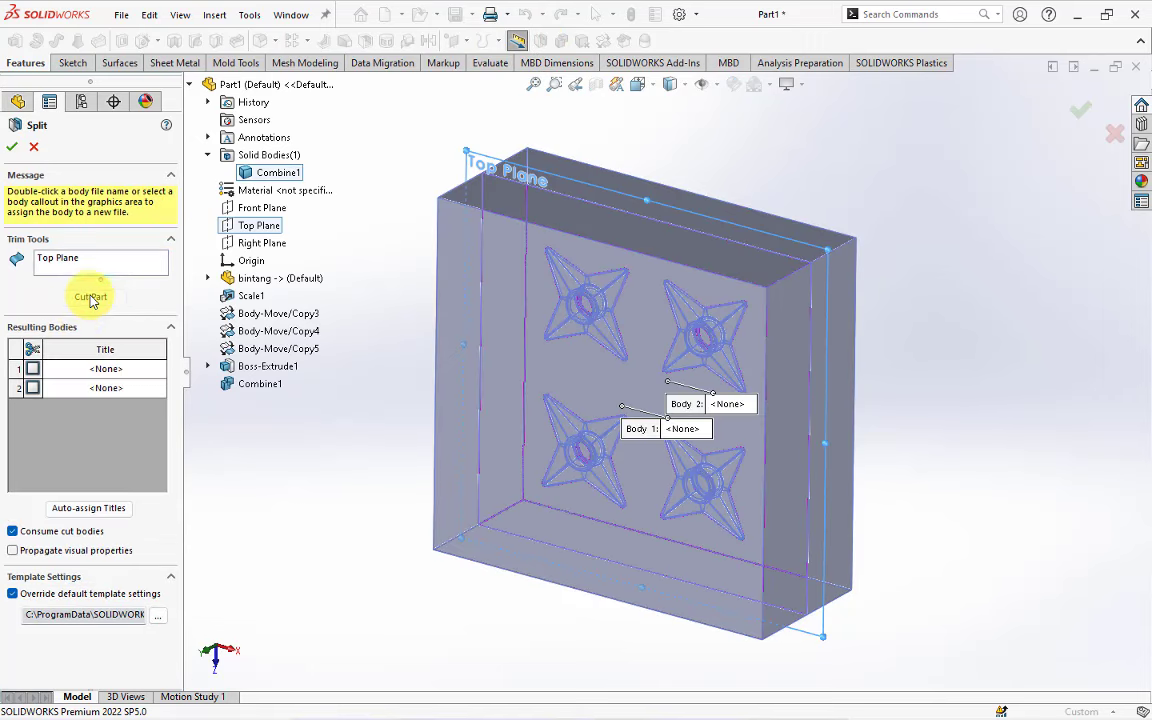
click(33, 368)
click(12, 148)
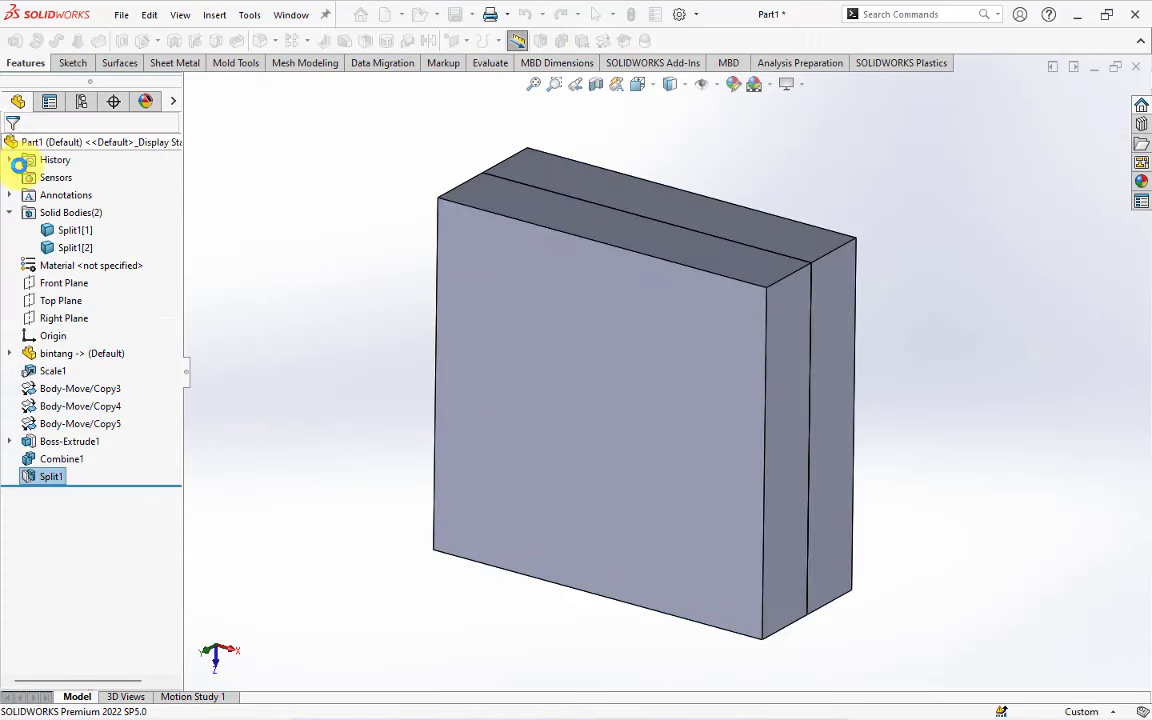
Select the front half and orbit round to view the star cavities.
click(492, 350)
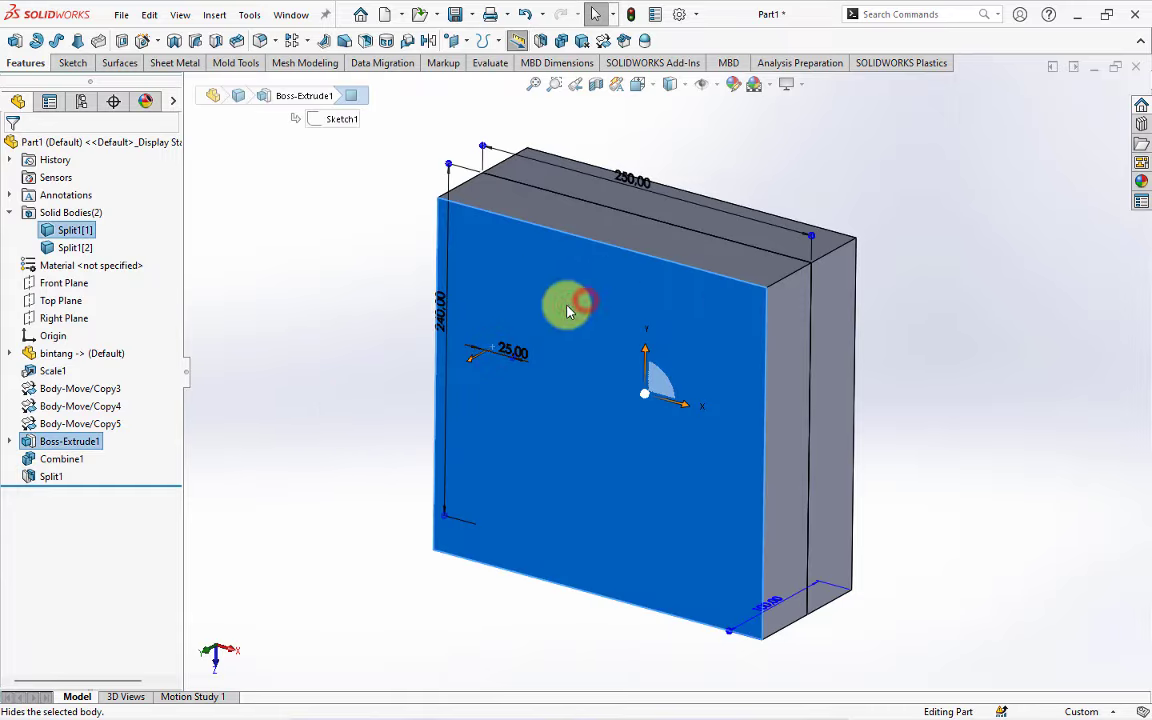
middle_drag(566, 303, 400, 293)
scroll(650, 373, down, 3)
mouse_move(650, 373)
middle_down()
mouse_move(661, 249)
mouse_move(637, 460)
middle_up()
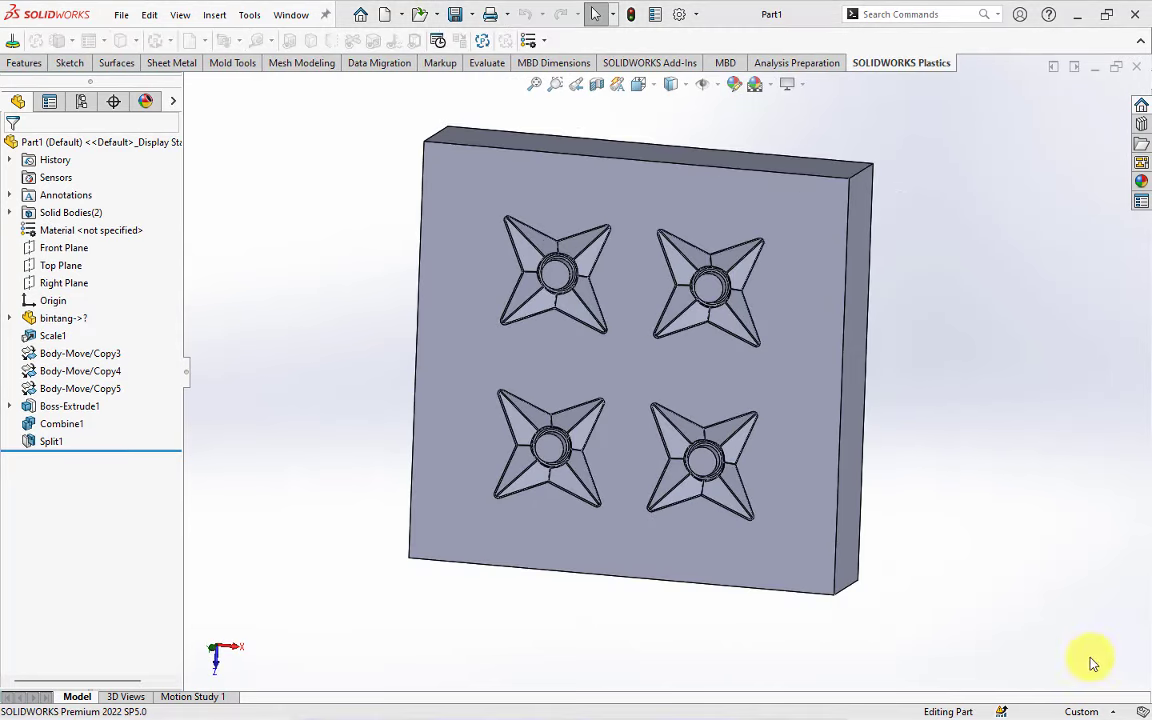
Start a new sketch on the plate face holding the star cavities.
middle_drag(957, 553, 496, 350)
click(500, 342)
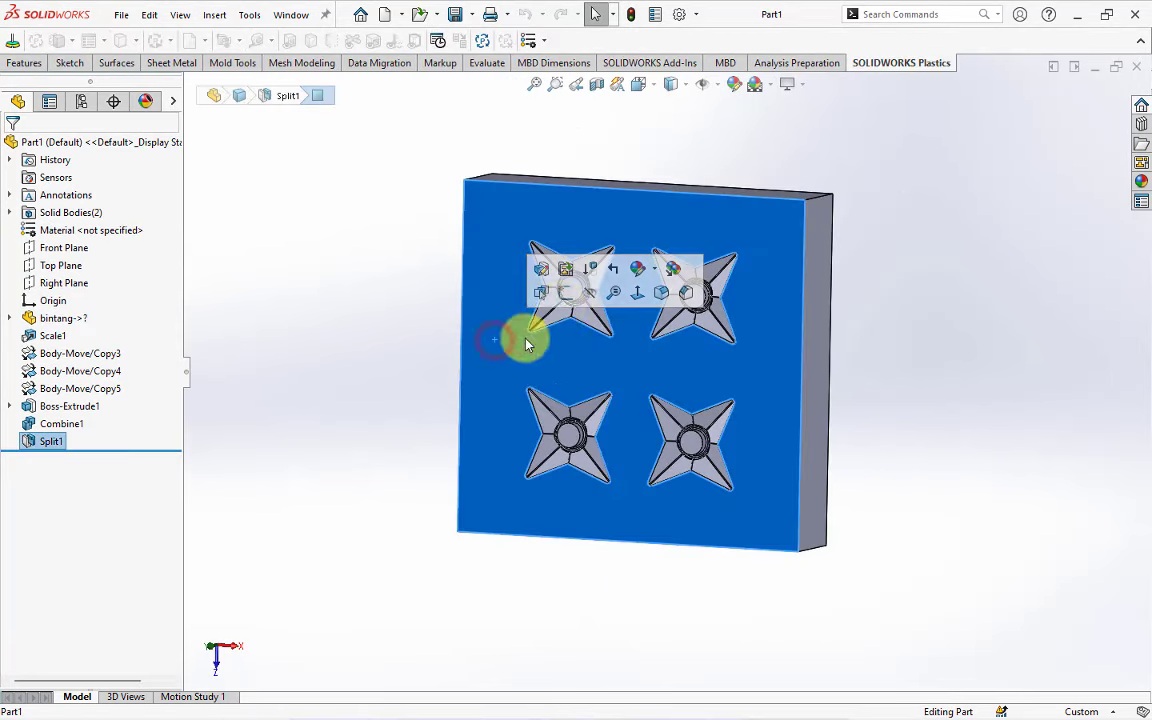
click(566, 300)
scroll(532, 206, down, 3)
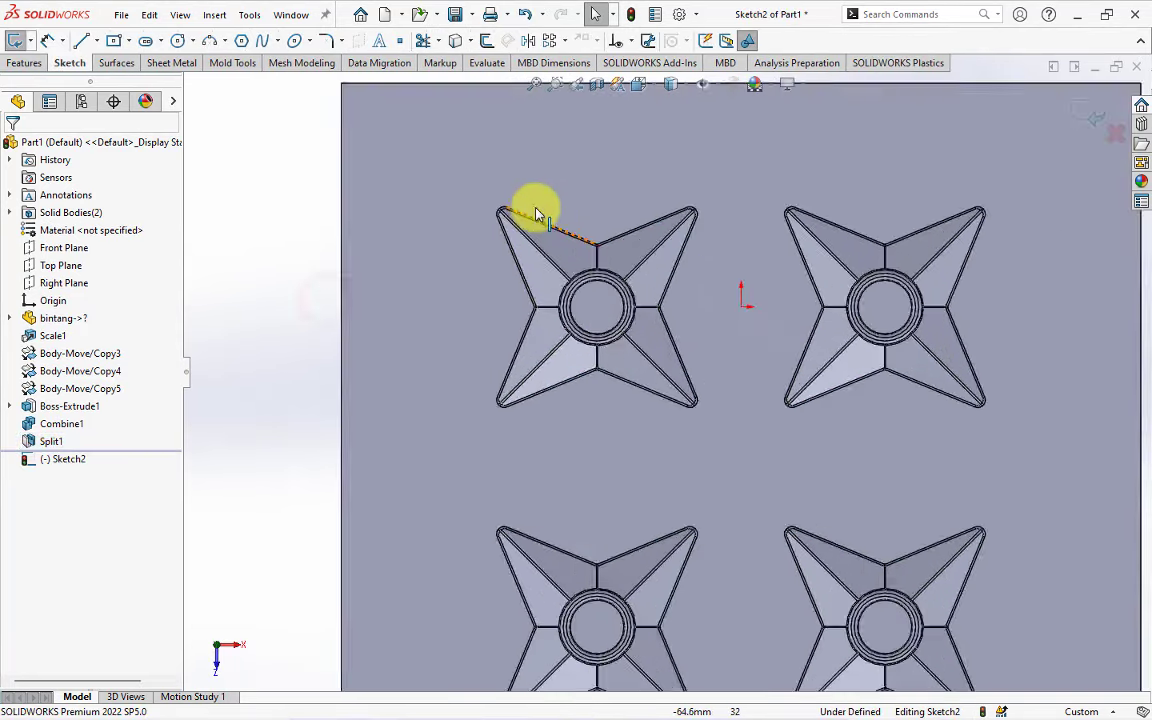
scroll(560, 248, down, 3)
scroll(540, 240, down, 2)
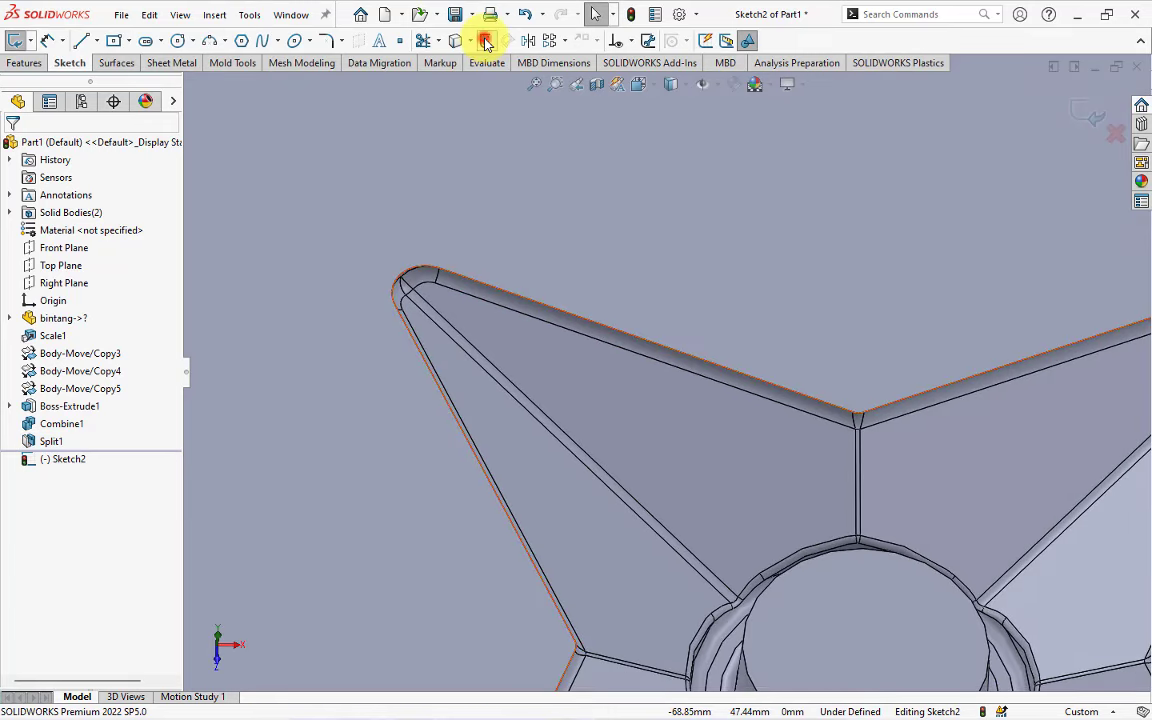
Offset the first star arm's edges and rounded tip 1.00 mm outward with Reverse.
click(486, 40)
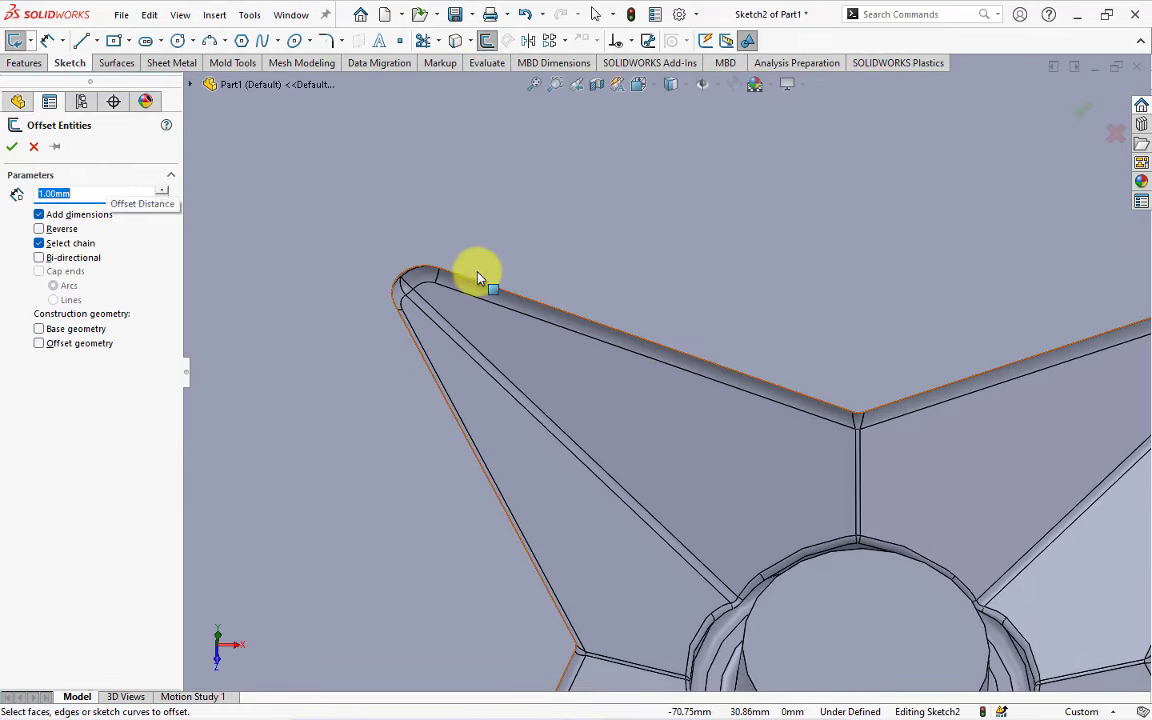
middle_drag(478, 278, 490, 249)
click(492, 294)
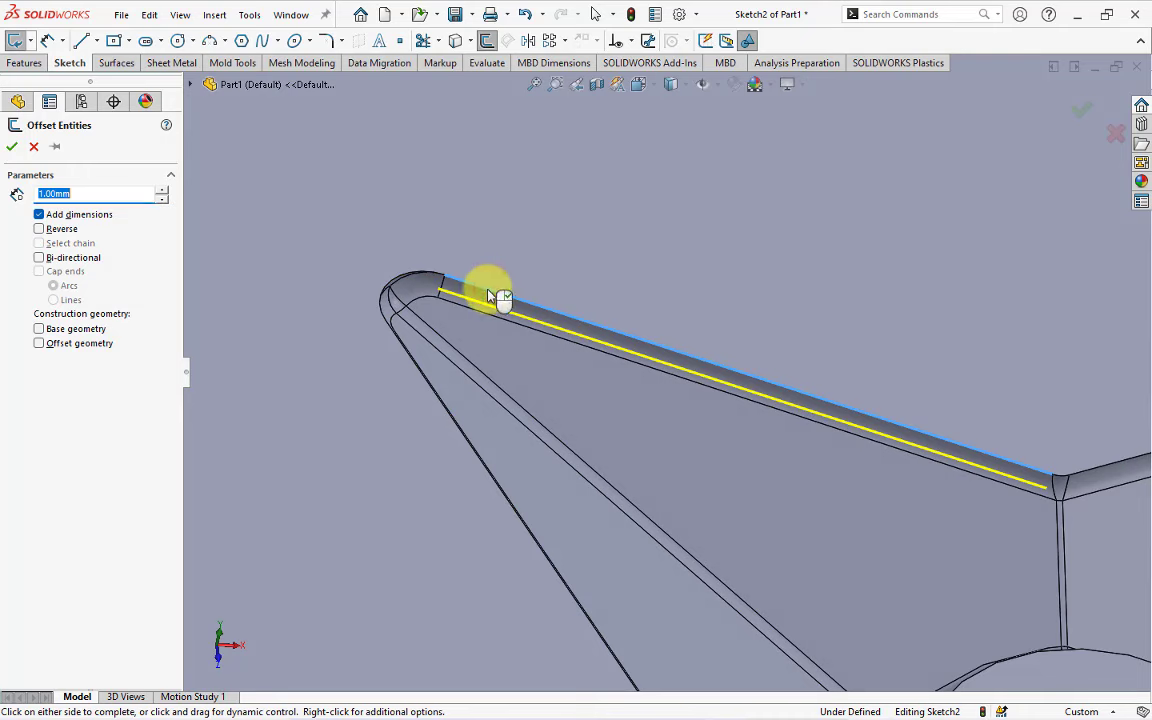
click(39, 228)
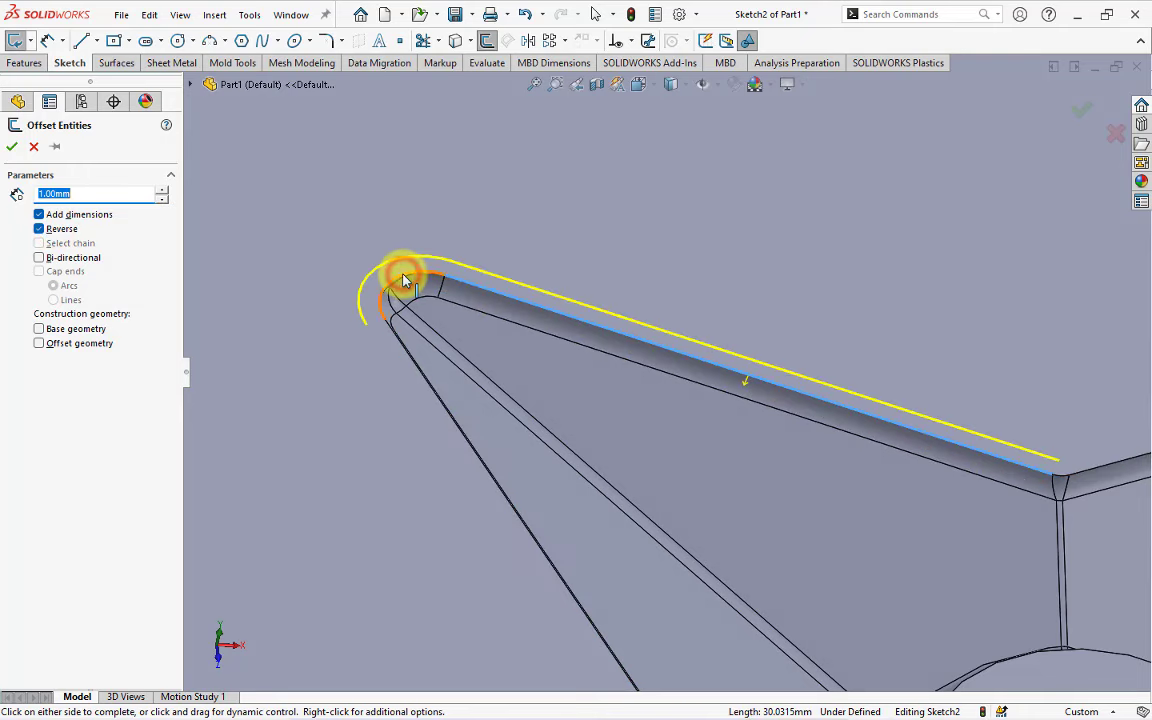
click(405, 280)
middle_drag(405, 280, 334, 386)
click(411, 360)
scroll(411, 360, up, 3)
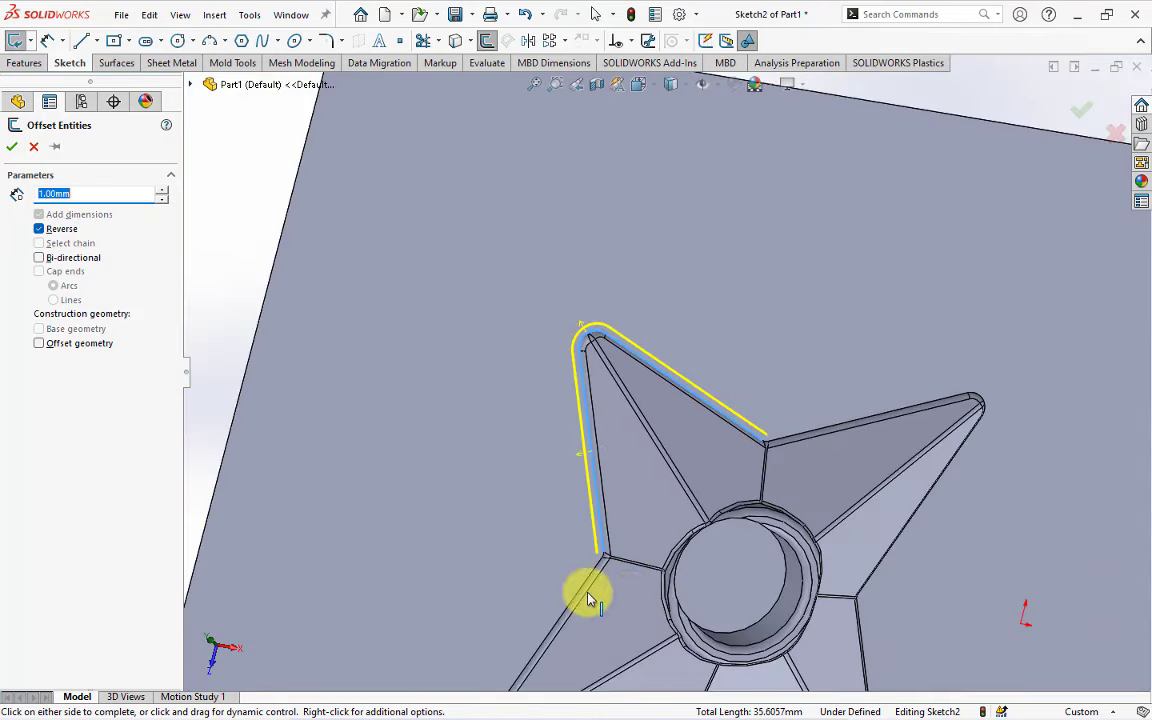
scroll(588, 598, down, 3)
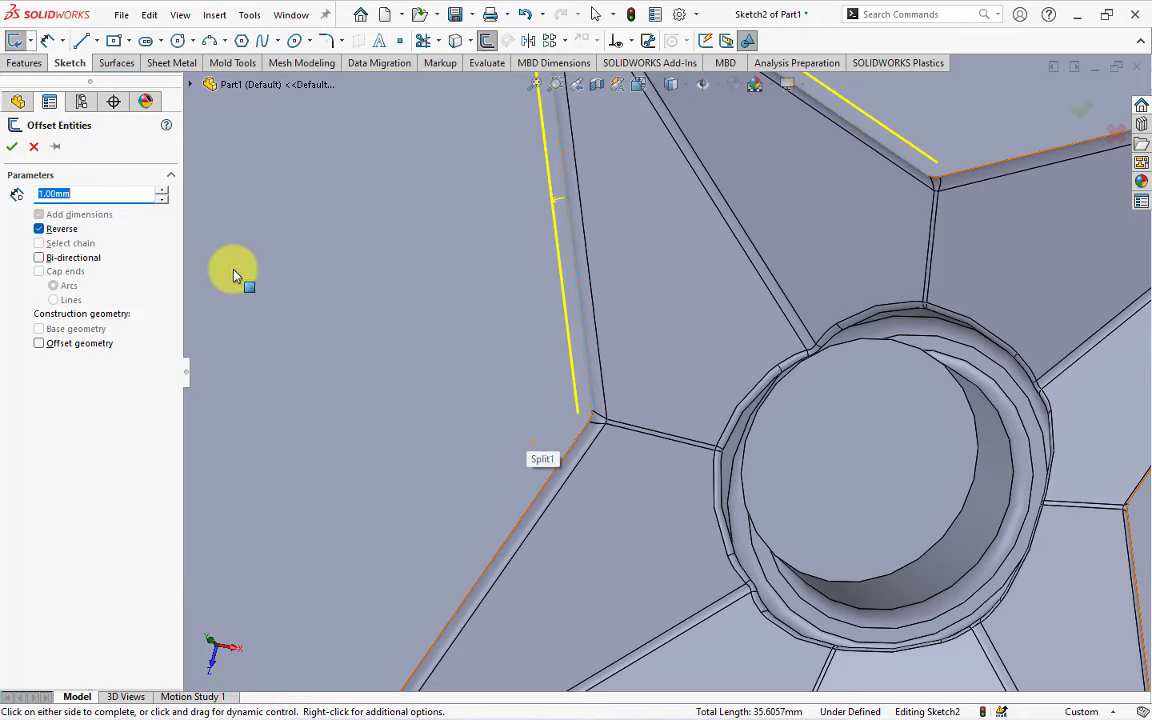
click(13, 148)
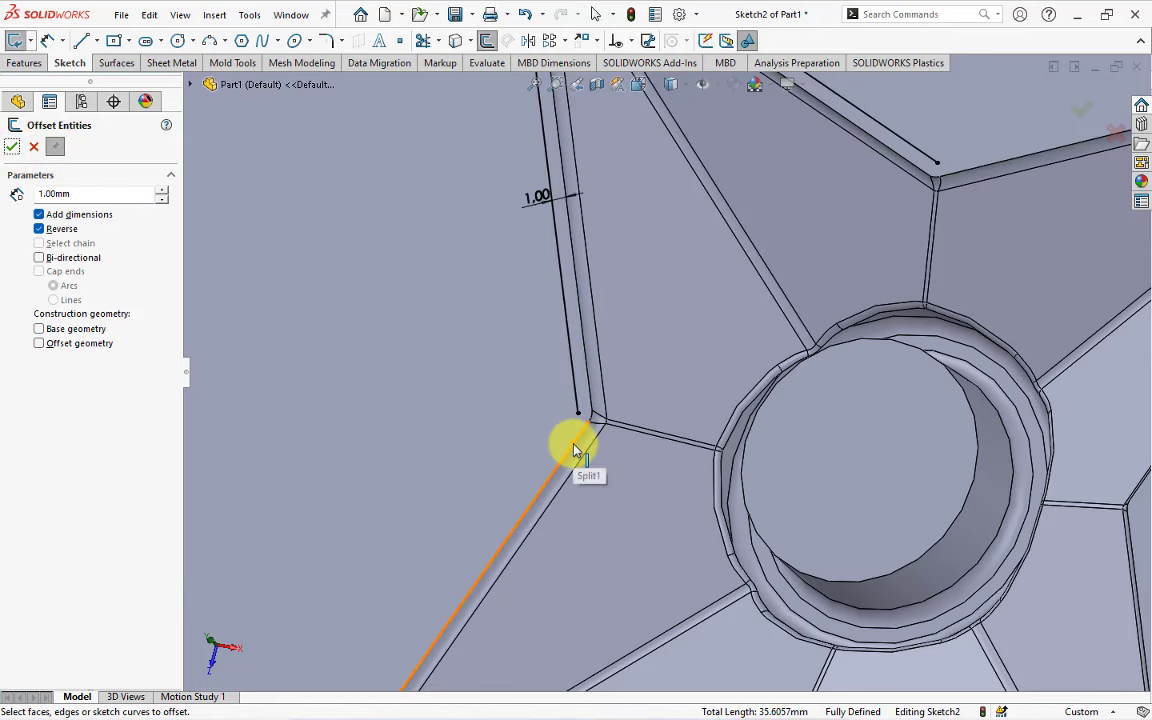
Offset the edges of the next two star arms by 1.00 mm.
click(575, 444)
scroll(578, 445, up, 3)
scroll(569, 514, down, 4)
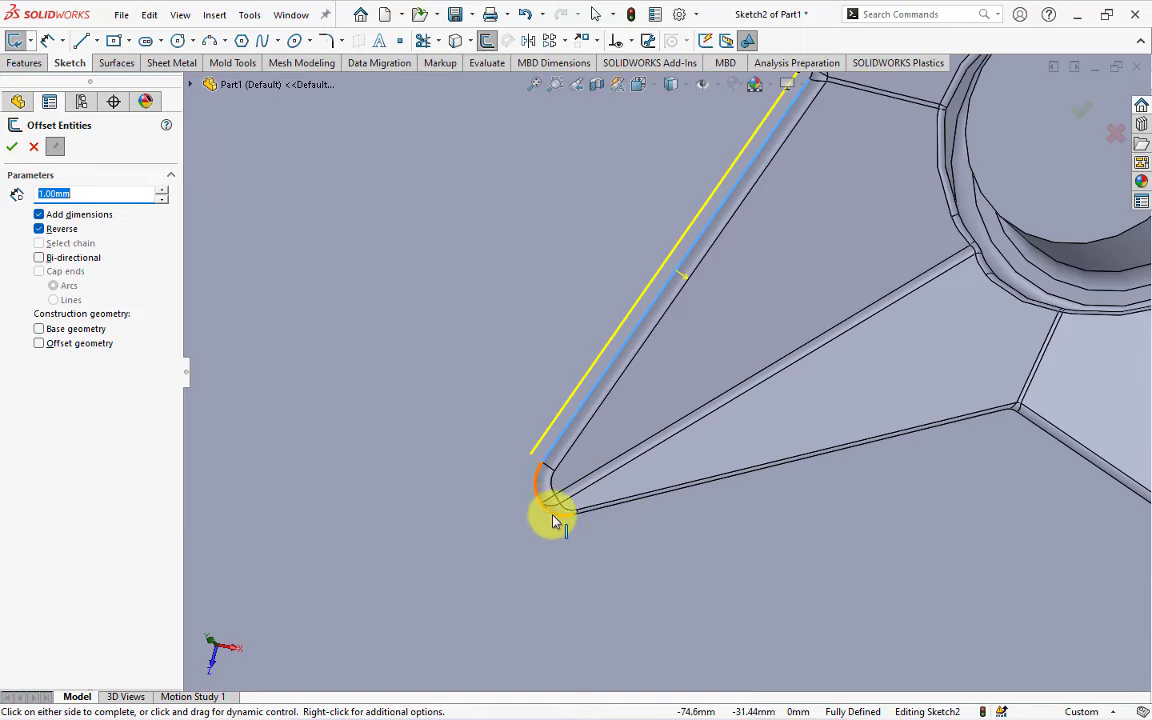
click(553, 518)
click(620, 513)
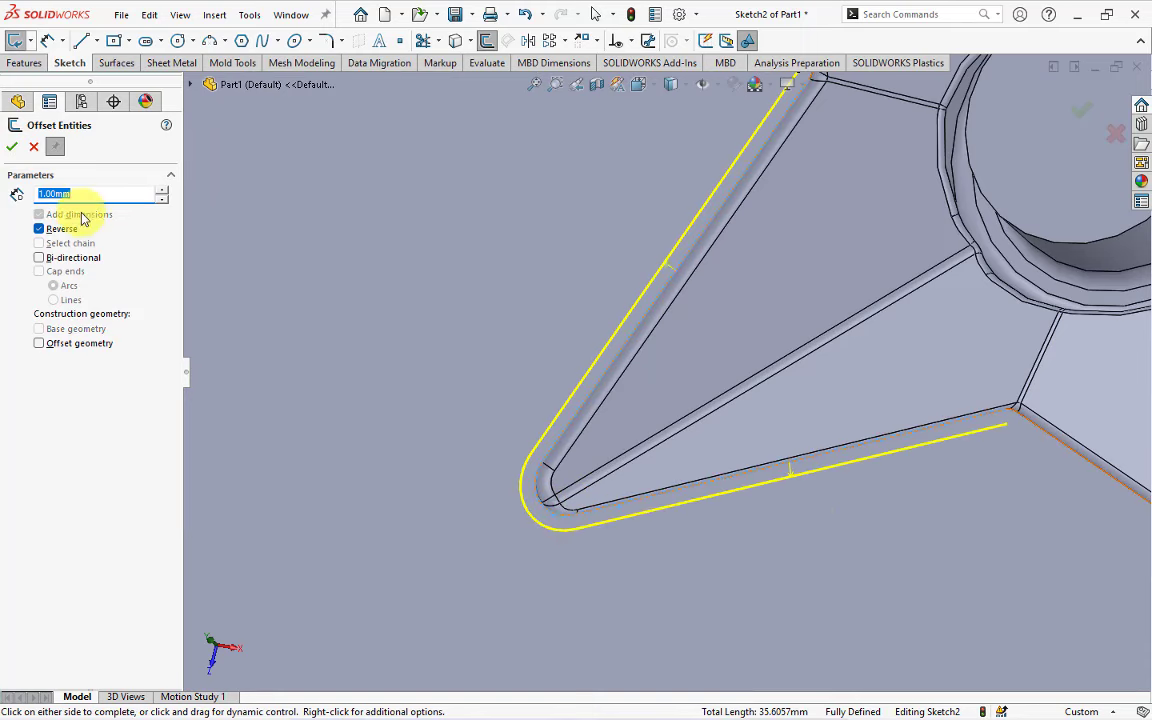
click(12, 147)
middle_drag(935, 510, 925, 447)
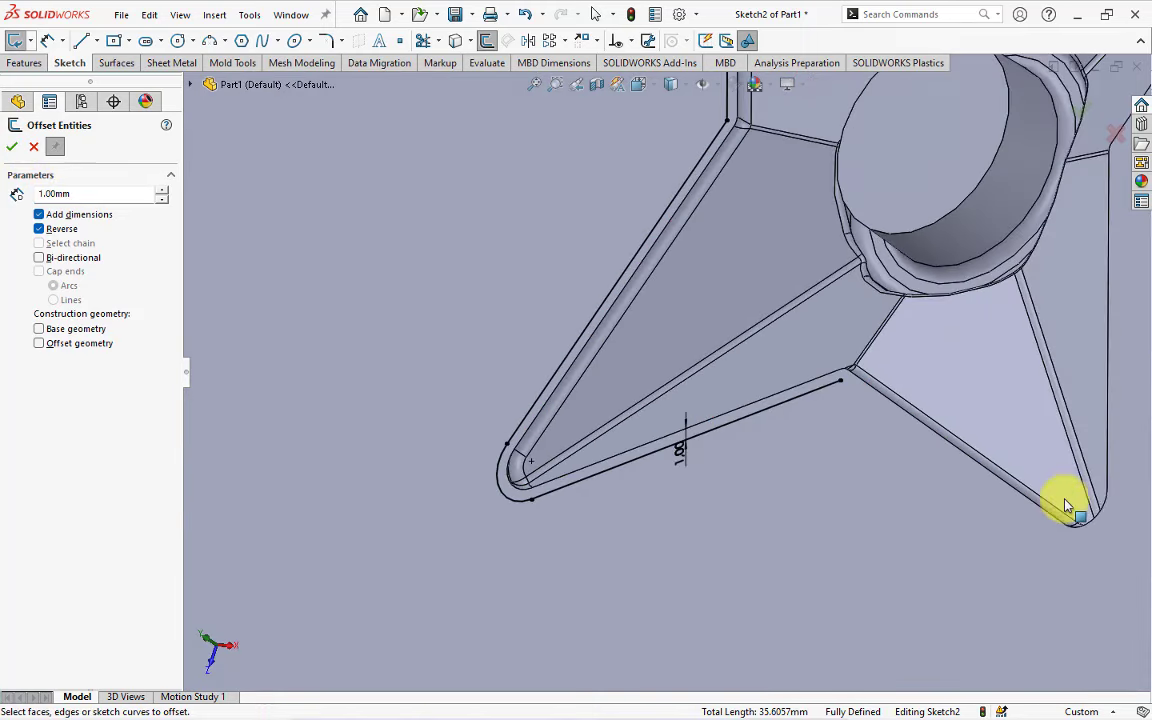
click(925, 447)
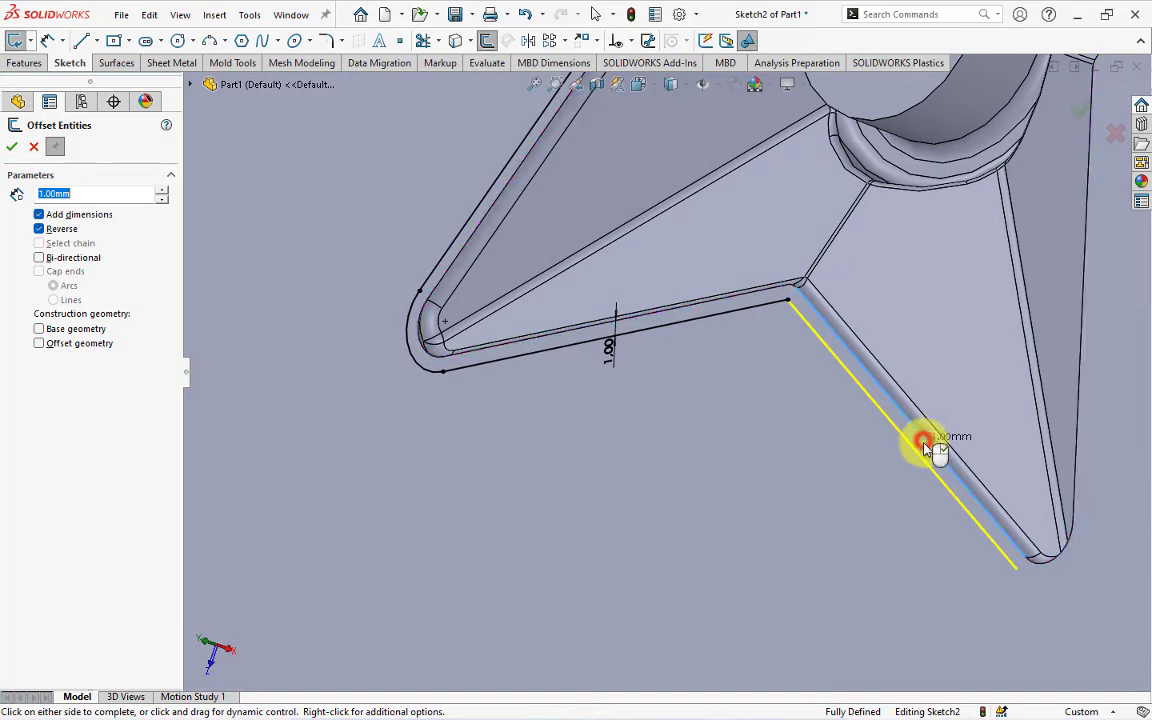
click(1050, 568)
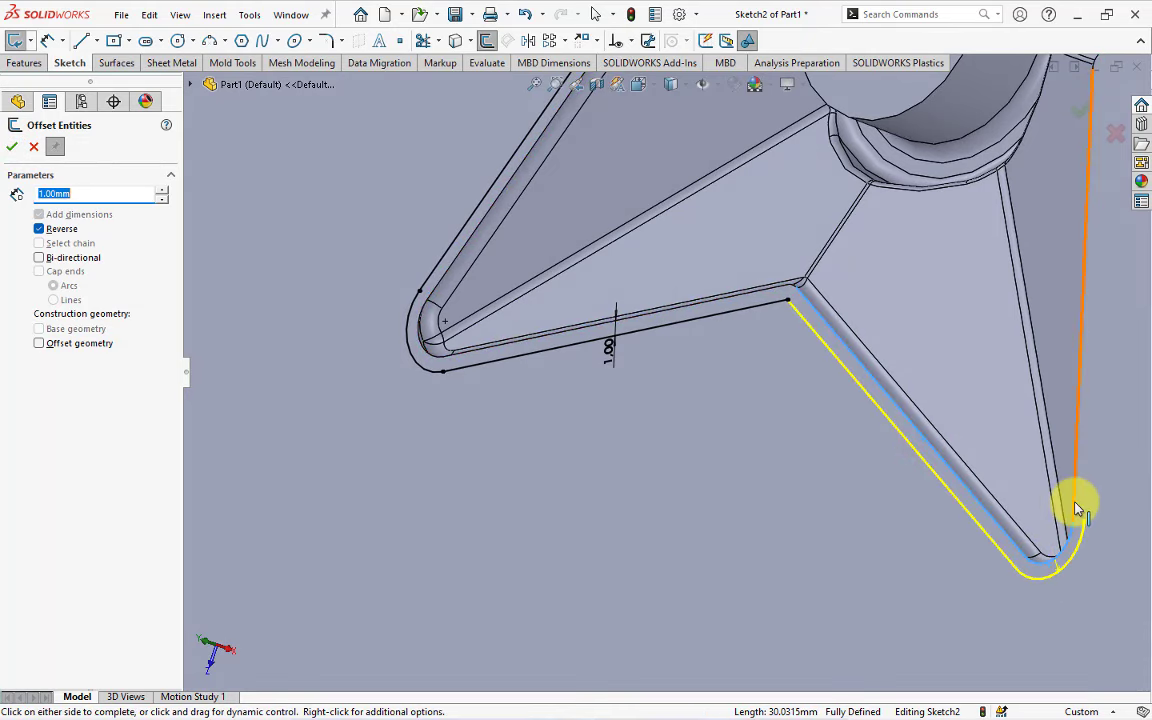
scroll(1015, 463, up, 3)
scroll(1025, 443, down, 1)
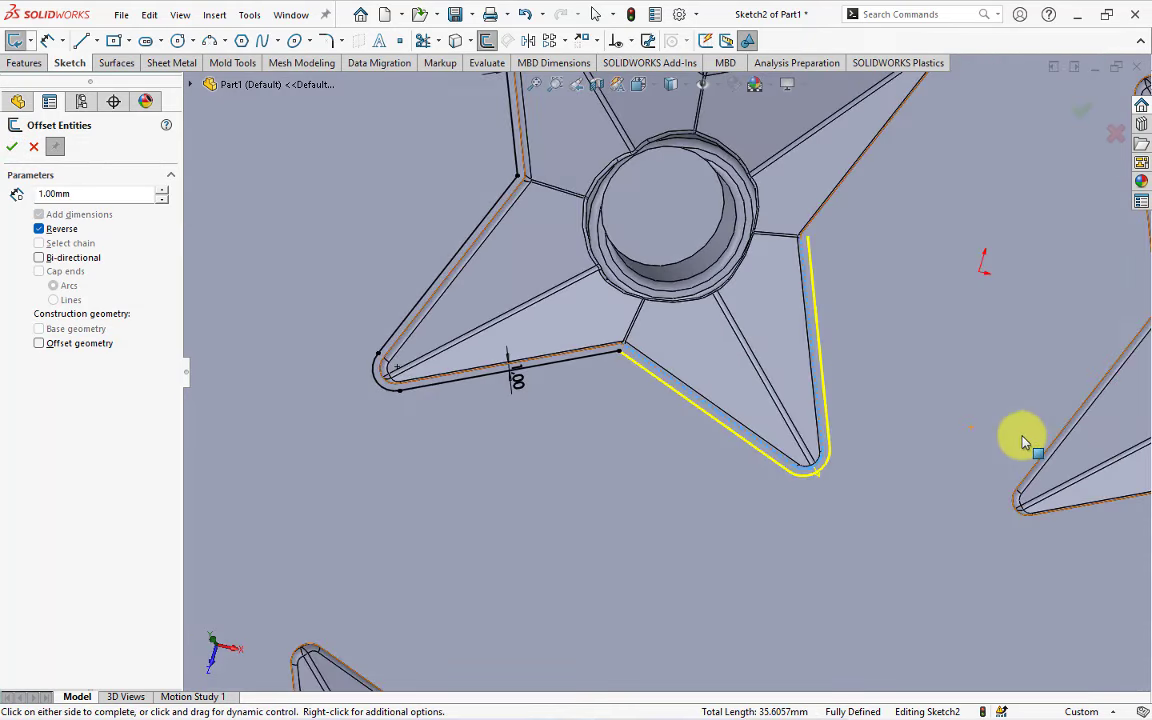
click(13, 148)
Offset the last star arm's edges and rounded tip by 1.00 mm.
scroll(802, 159, up, 3)
scroll(648, 355, down, 5)
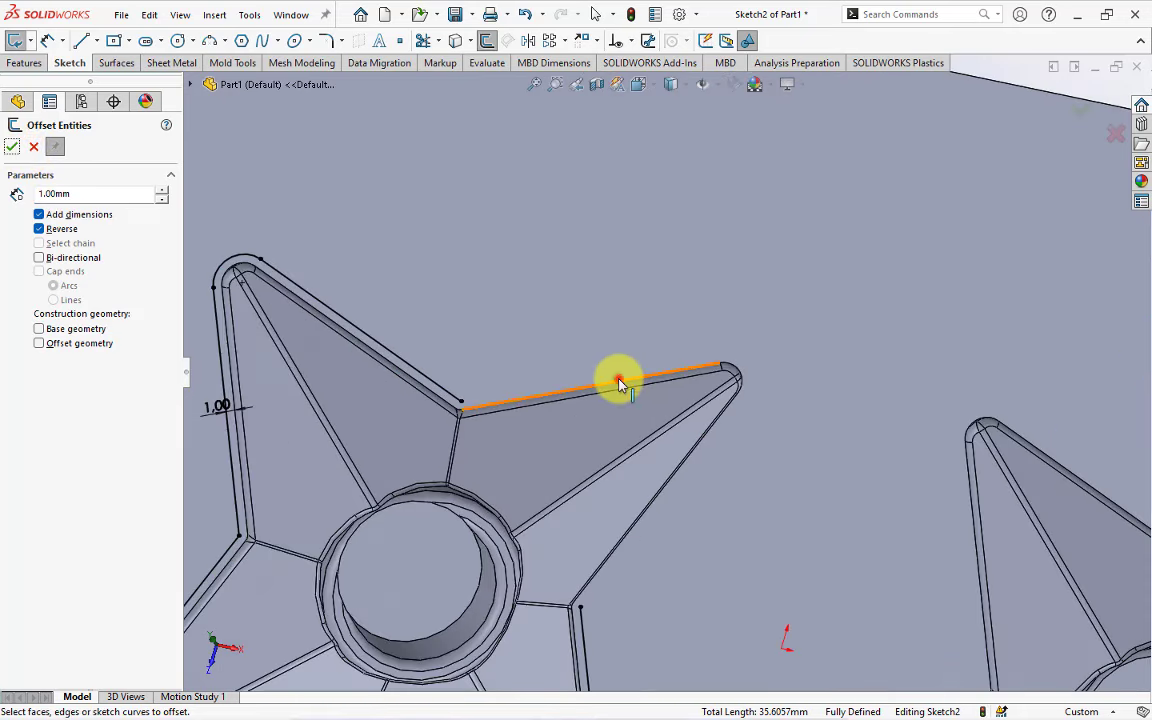
click(619, 383)
click(738, 377)
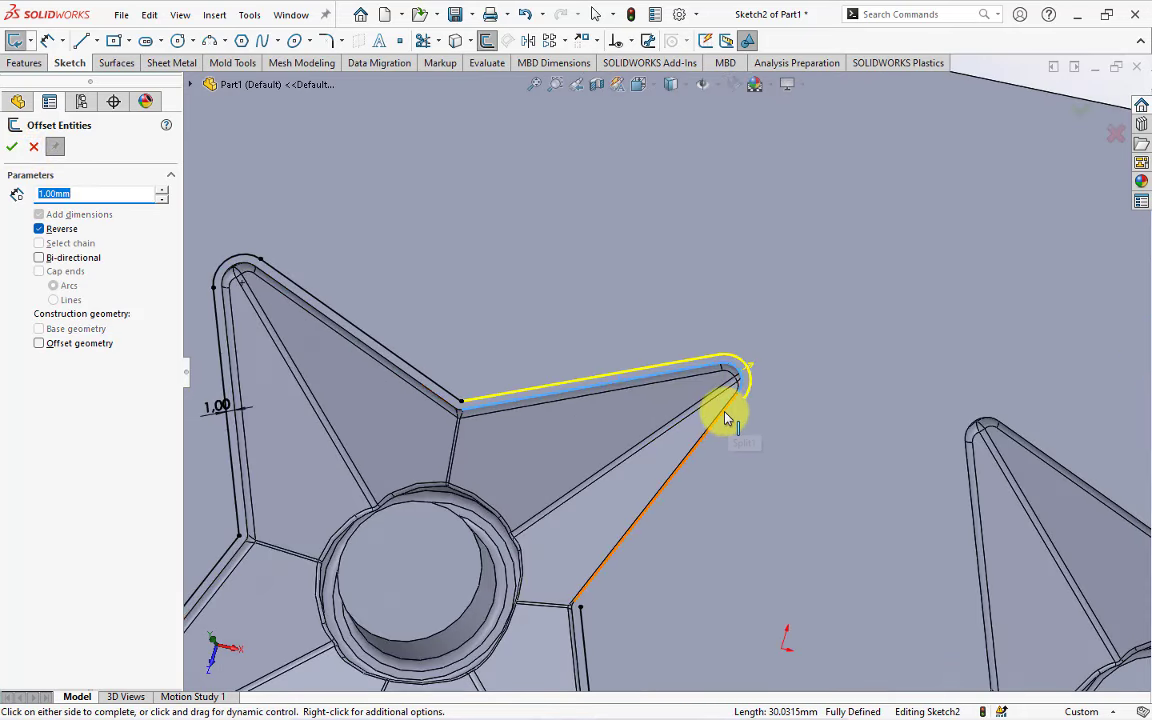
click(726, 418)
scroll(736, 416, up, 4)
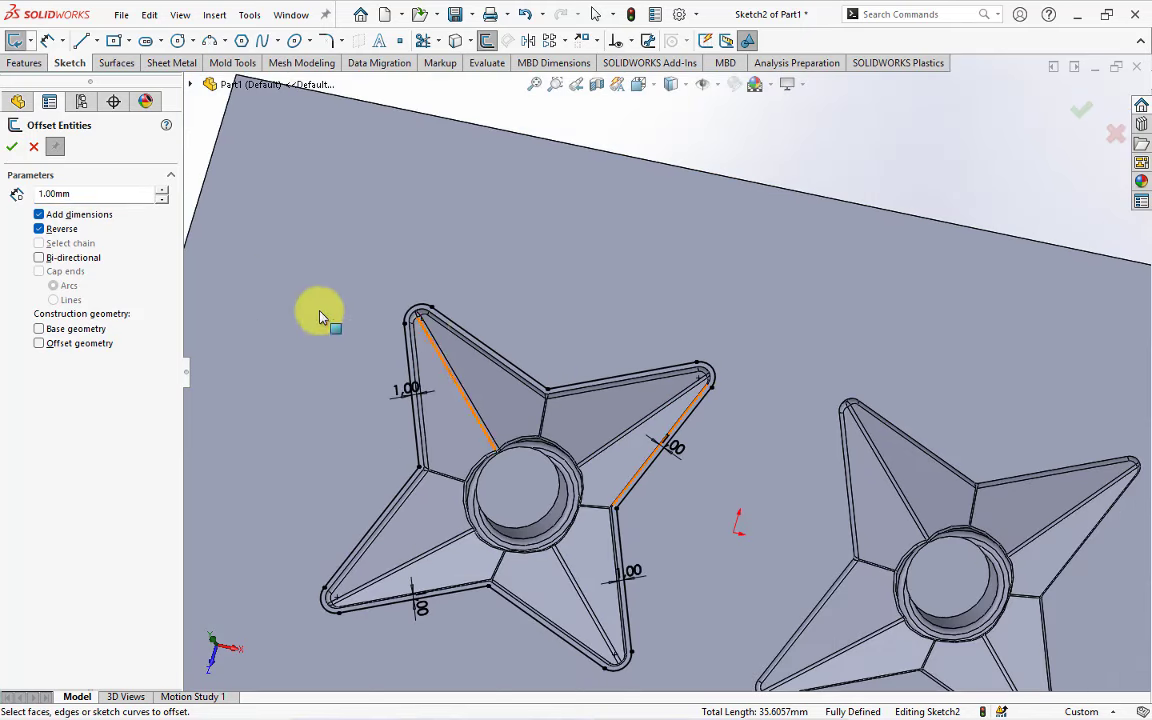
click(35, 148)
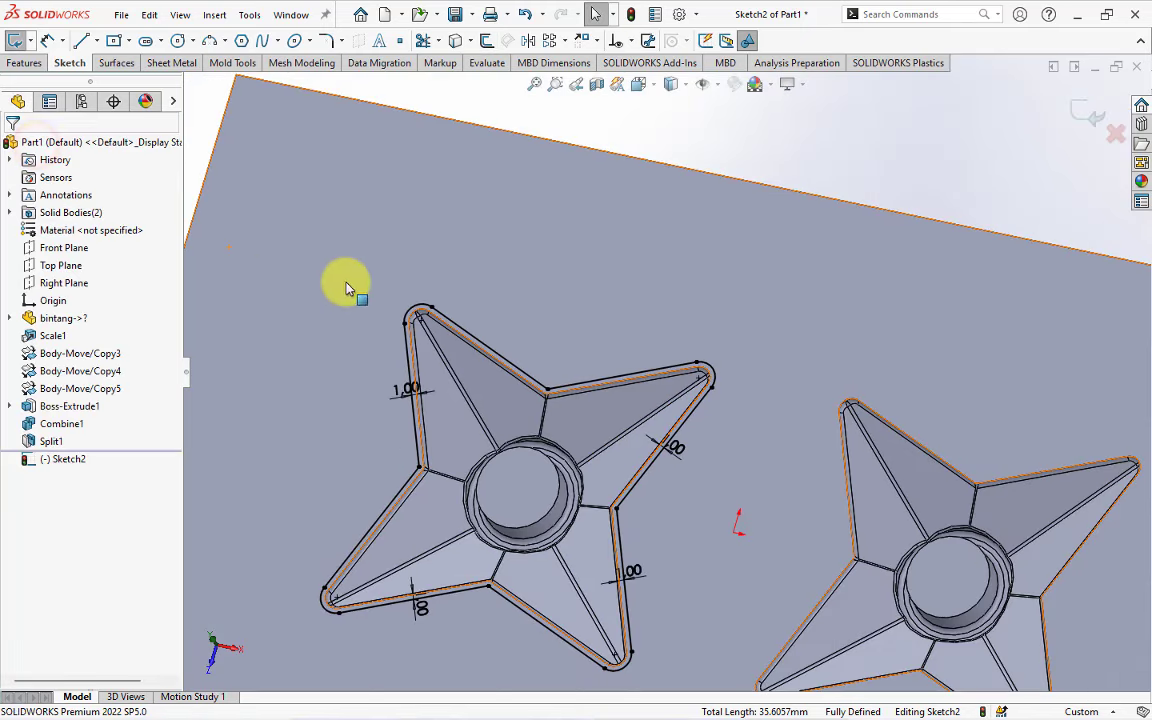
Round the first inner corner of the offset star outline with an R1.00 sketch fillet.
click(326, 40)
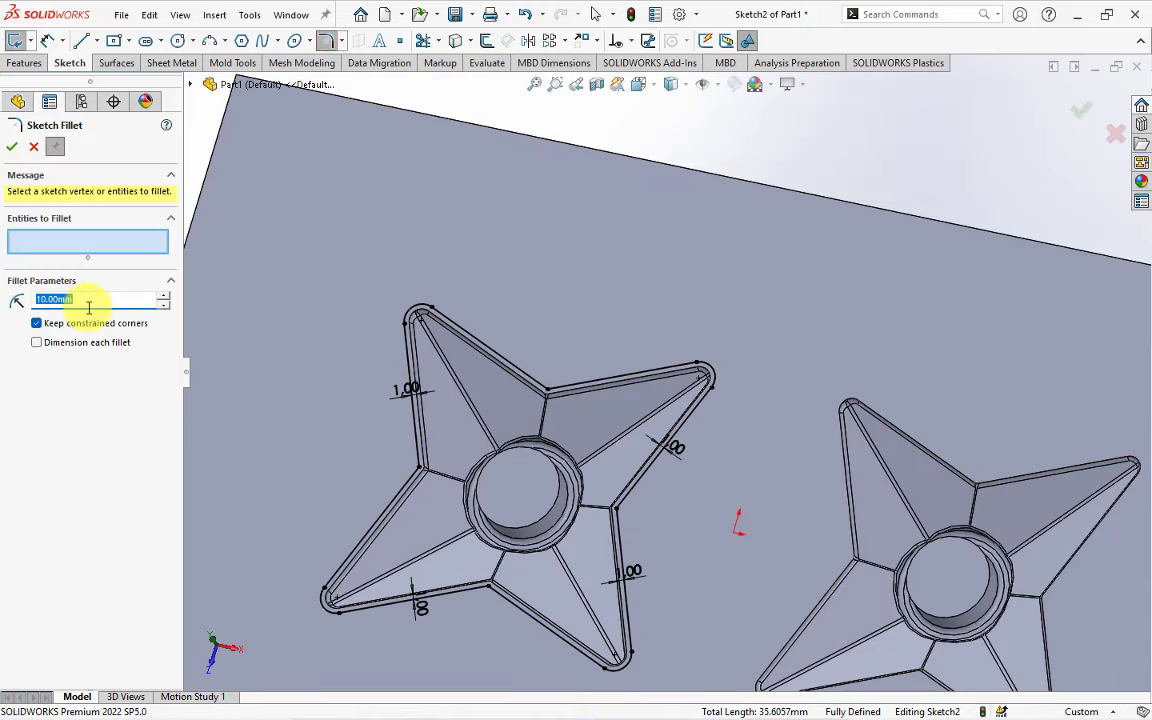
text(1)
key(Tab)
scroll(536, 382, down, 5)
scroll(499, 325, down, 5)
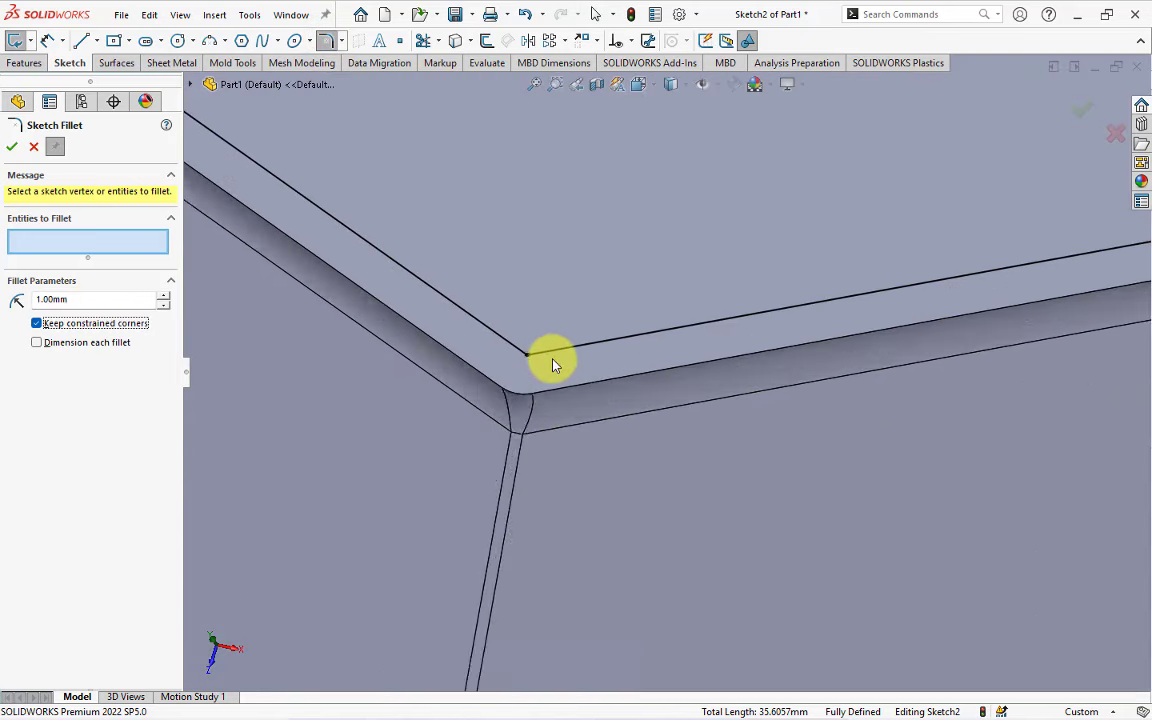
scroll(497, 322, down, 5)
click(562, 330)
click(398, 268)
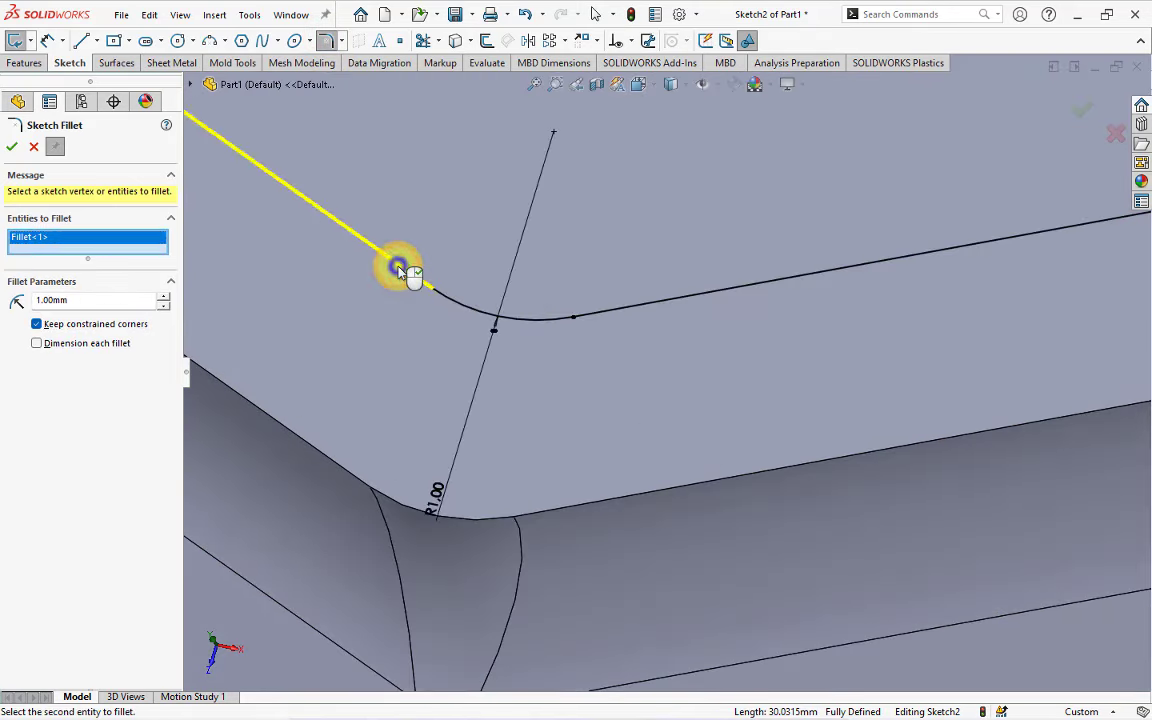
scroll(404, 283, up, 3)
scroll(404, 283, up, 5)
Fillet the lower-left, right and bottom inner star corners at R1.00.
click(468, 467)
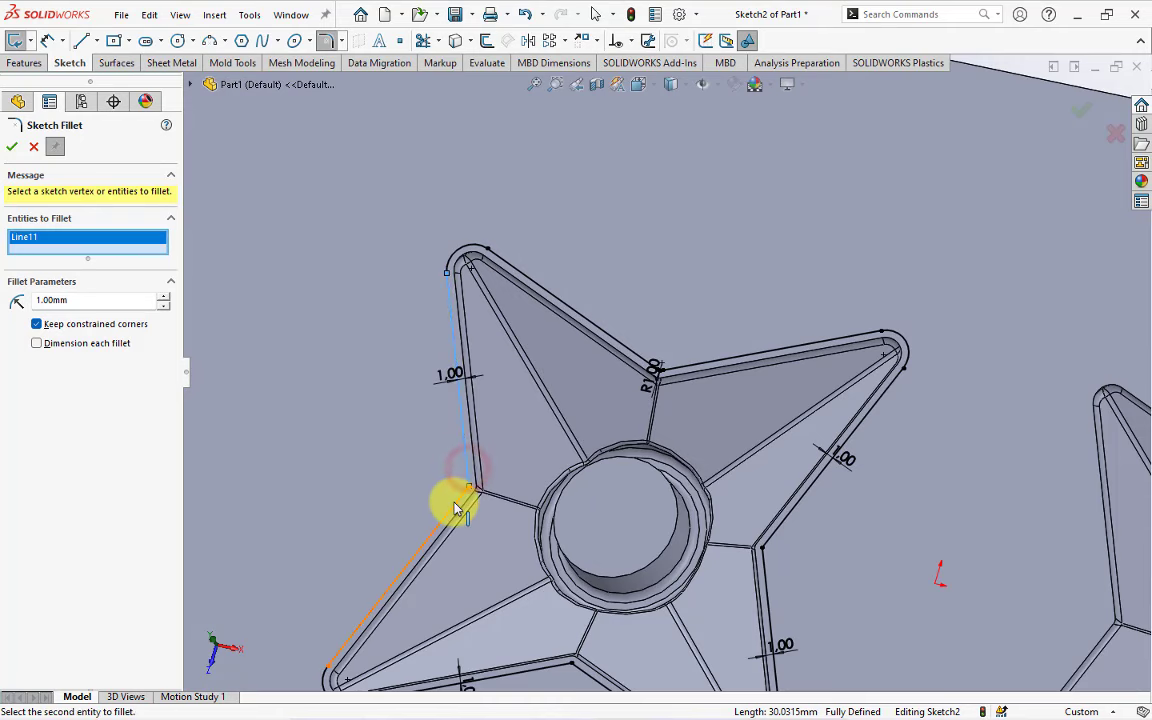
click(455, 508)
scroll(613, 551, up, 3)
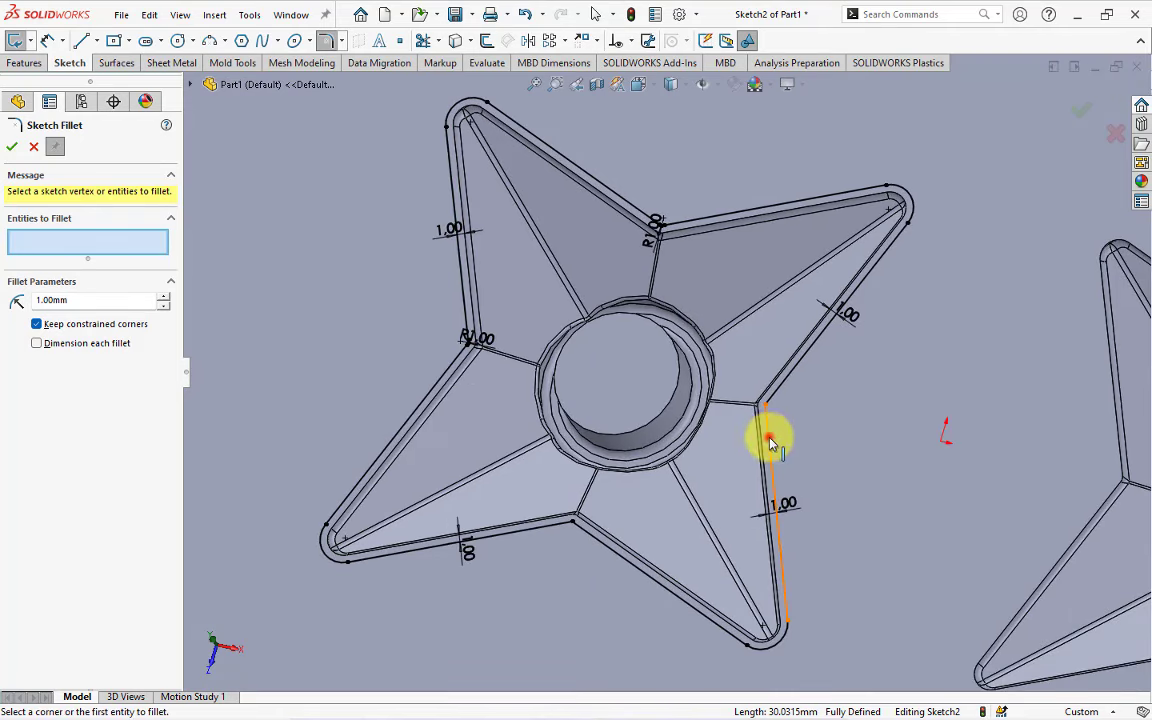
click(770, 443)
click(779, 391)
click(586, 534)
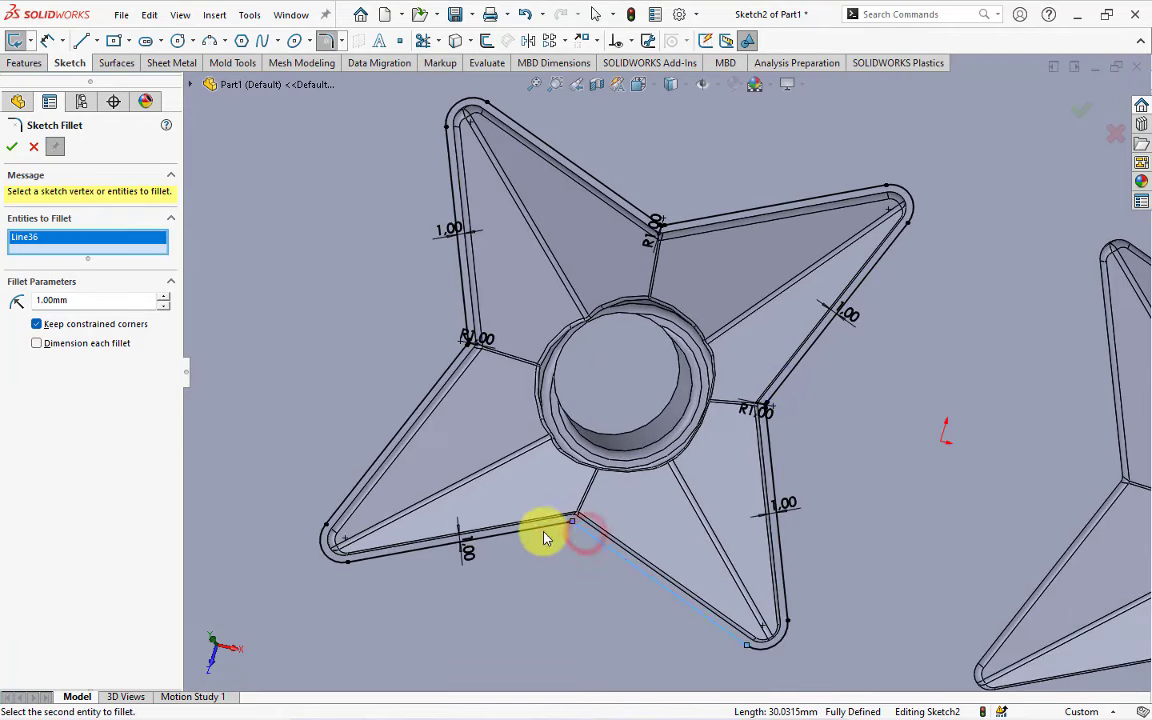
click(545, 525)
click(33, 146)
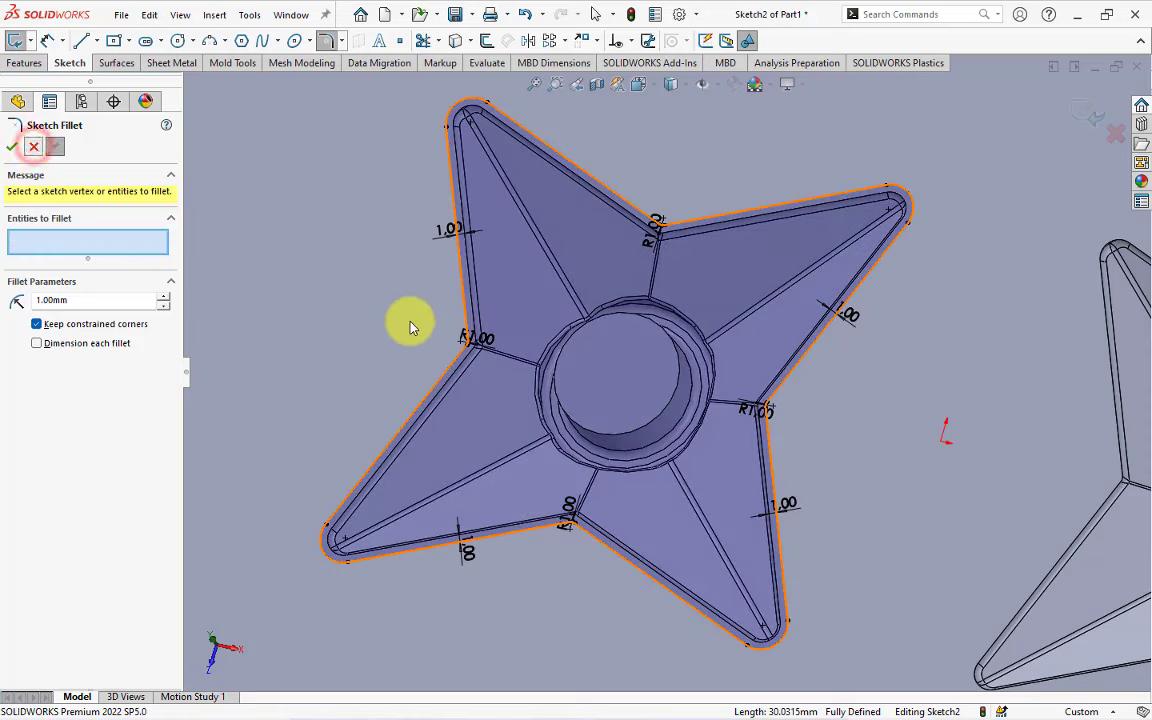
scroll(410, 327, down, 5)
mouse_move(424, 334)
middle_down()
mouse_move(471, 403)
mouse_move(746, 481)
mouse_move(710, 237)
middle_up()
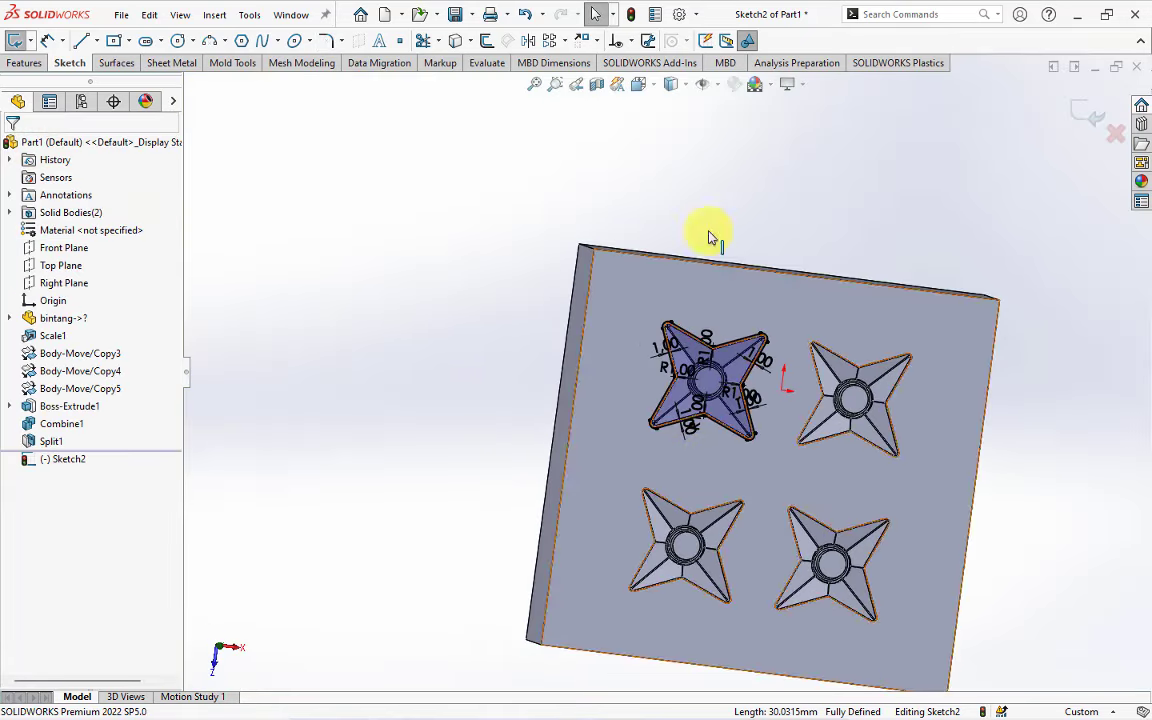
In Top view, draw a horizontal construction midpoint line through the plate centre.
click(638, 84)
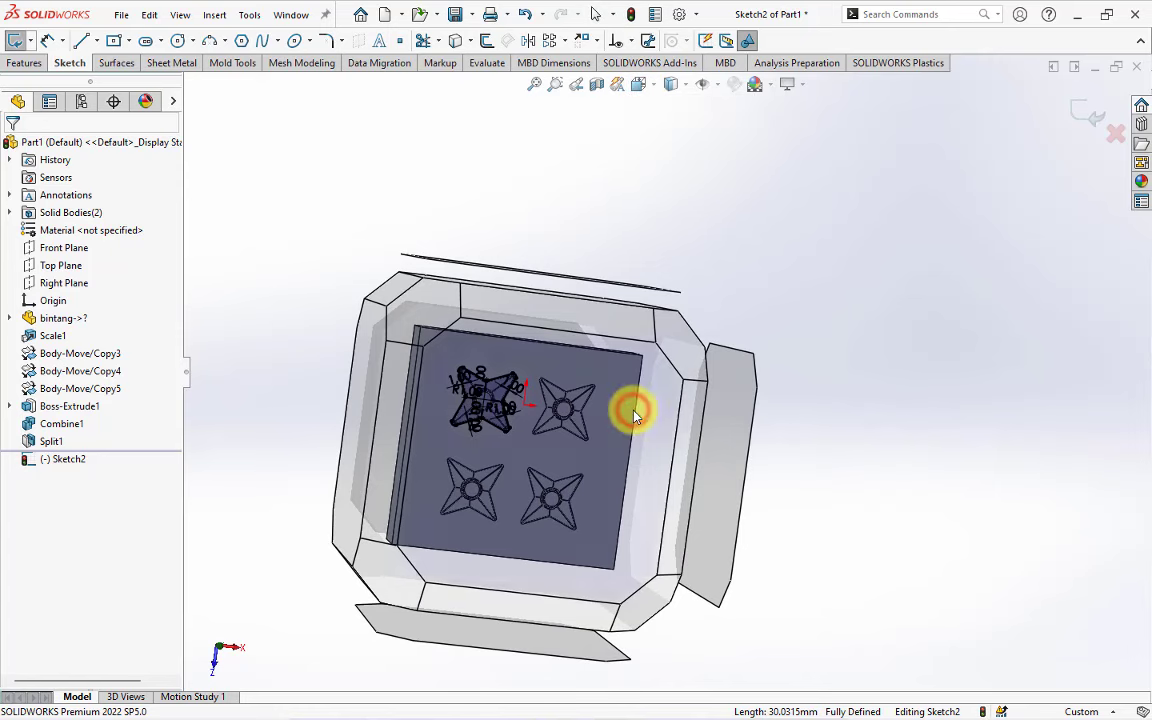
key(ctrl+5)
click(93, 40)
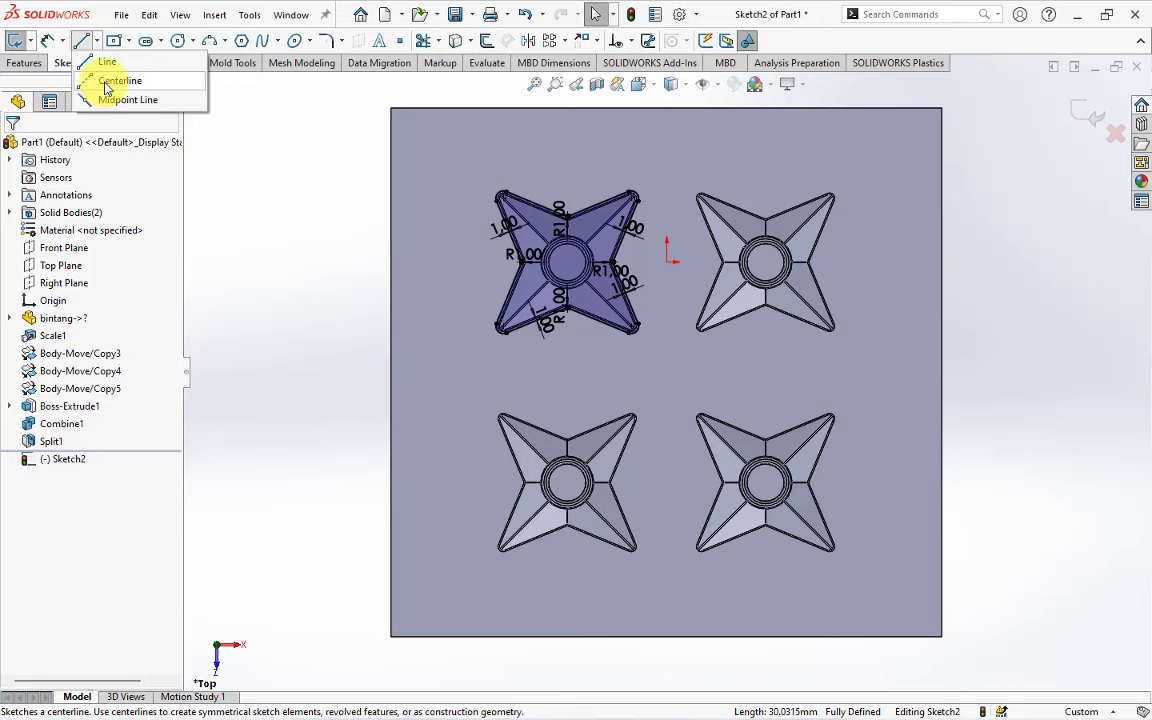
click(256, 203)
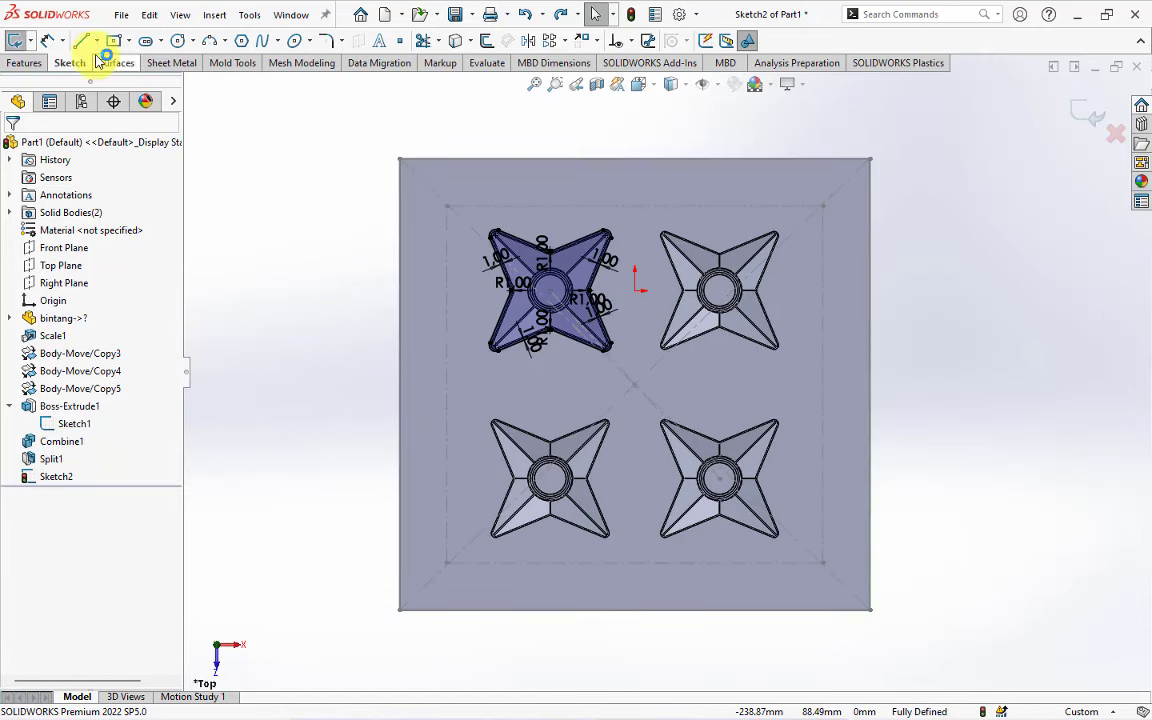
click(96, 40)
click(116, 85)
click(38, 365)
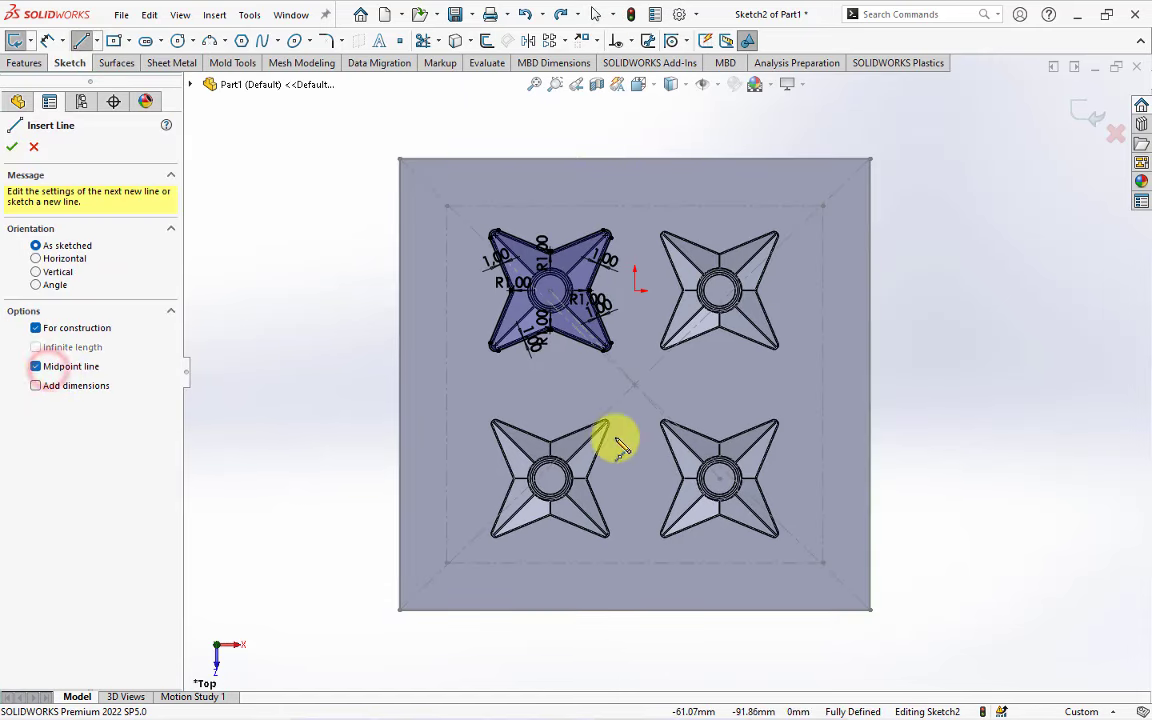
click(635, 385)
click(823, 384)
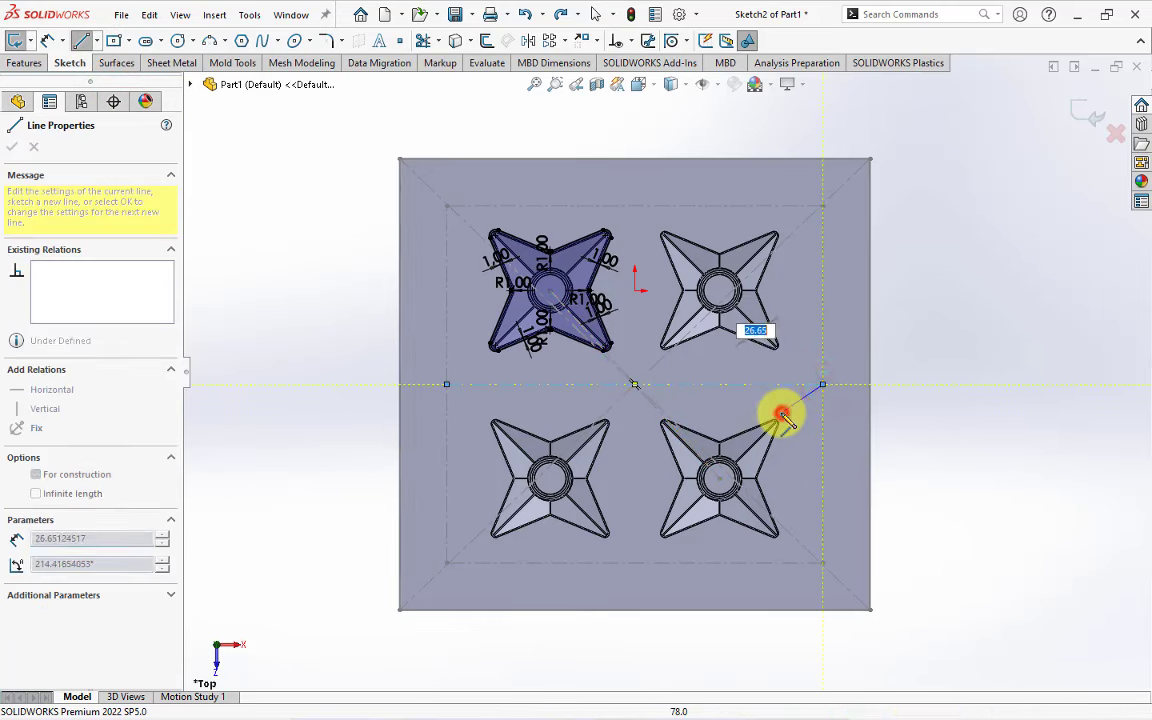
key(Escape)
key(Escape)
Draw a vertical construction line from the centre up to the top edge.
drag(635, 384, 634, 206)
right_click(636, 207)
click(661, 222)
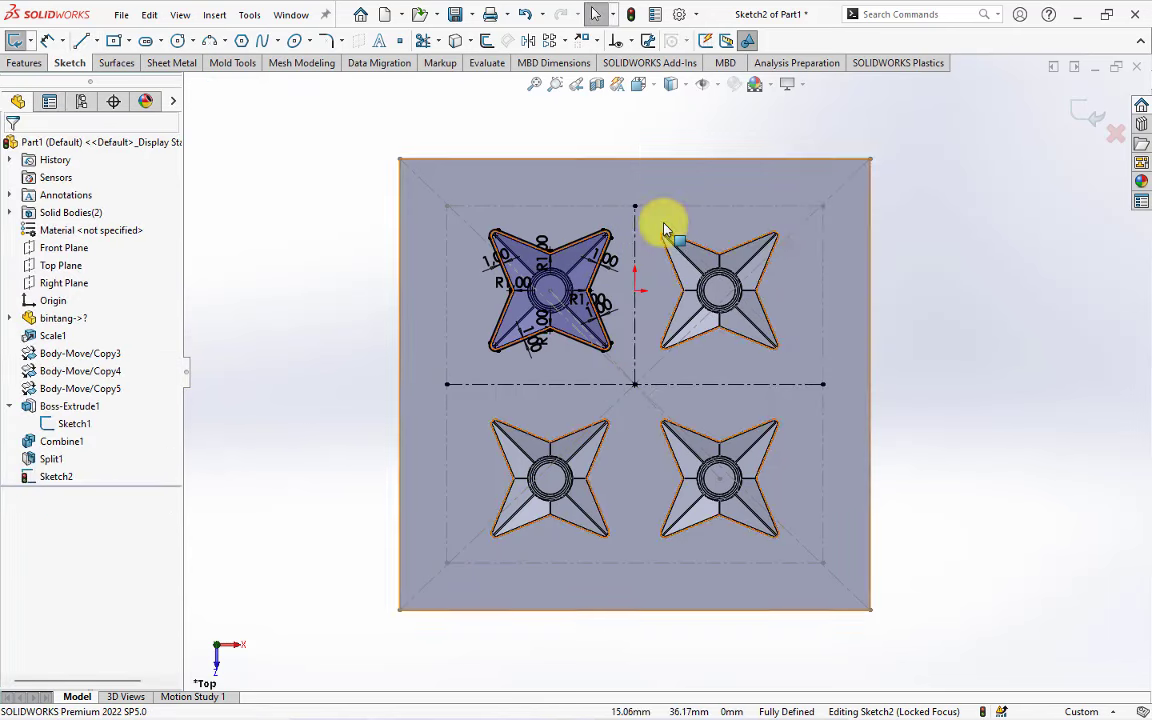
click(528, 40)
Mirror the top-left star outline across the vertical centreline to the top-right.
mouse_move(464, 133)
mouse_down()
mouse_move(620, 380)
mouse_move(620, 368)
mouse_up()
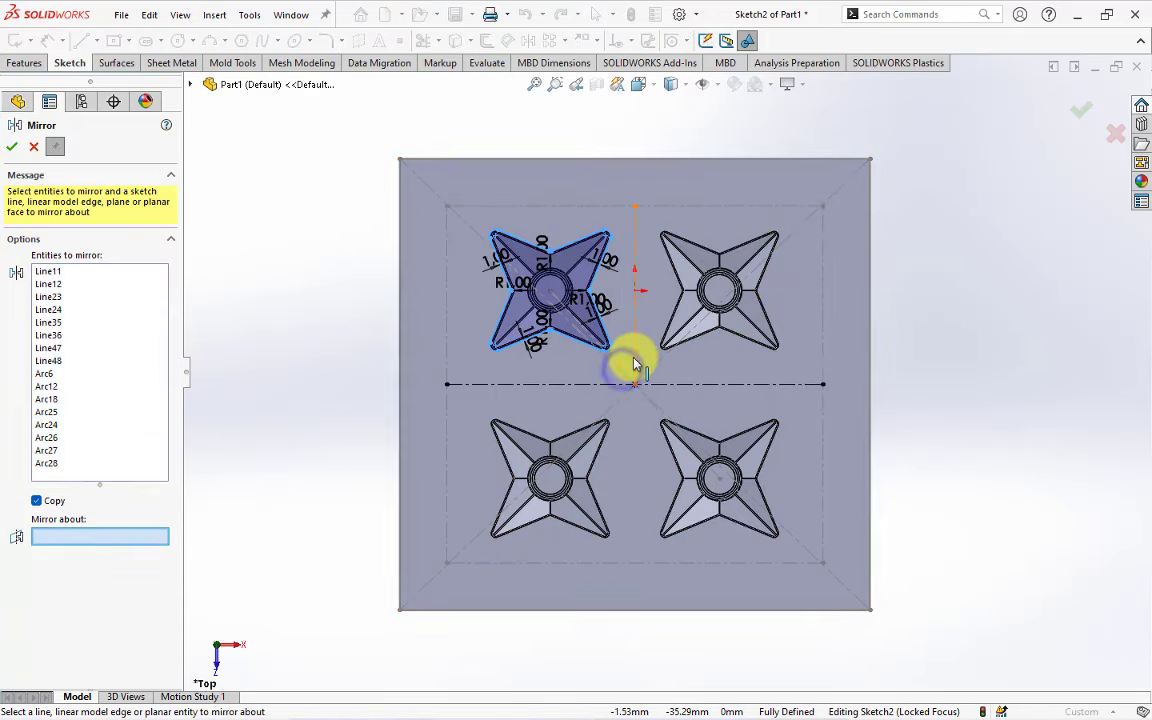
click(636, 365)
click(12, 146)
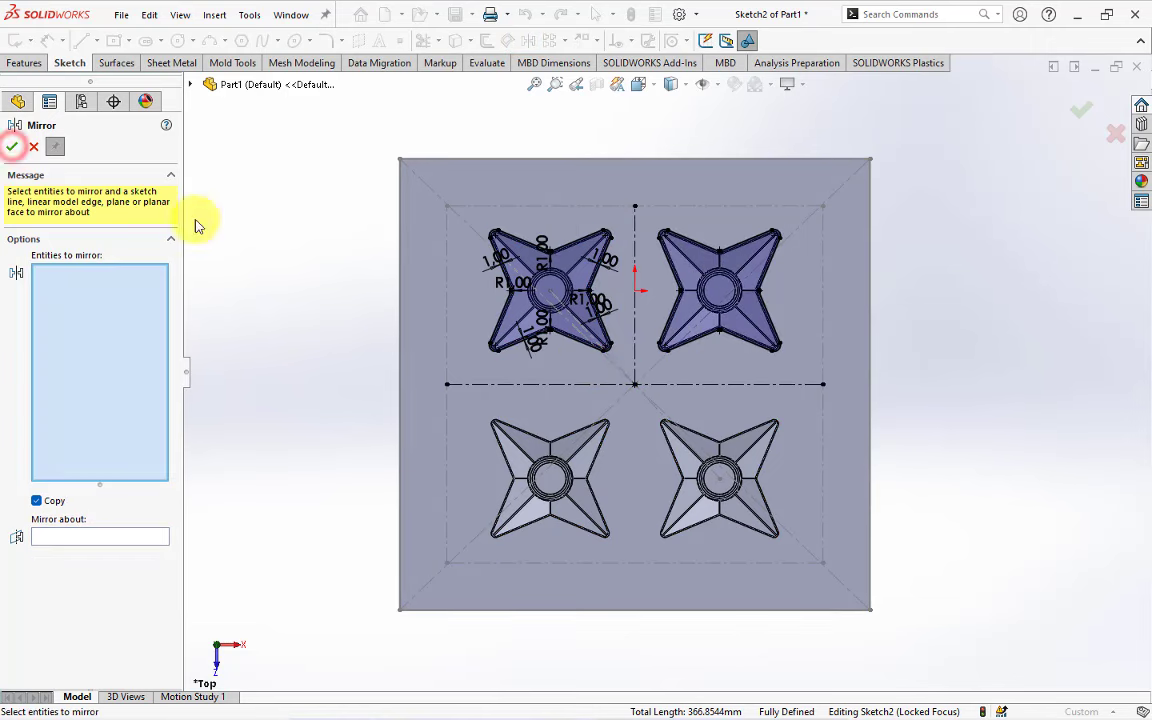
Mirror both top star outlines across the horizontal centreline to create the bottom stars.
drag(350, 191, 830, 385)
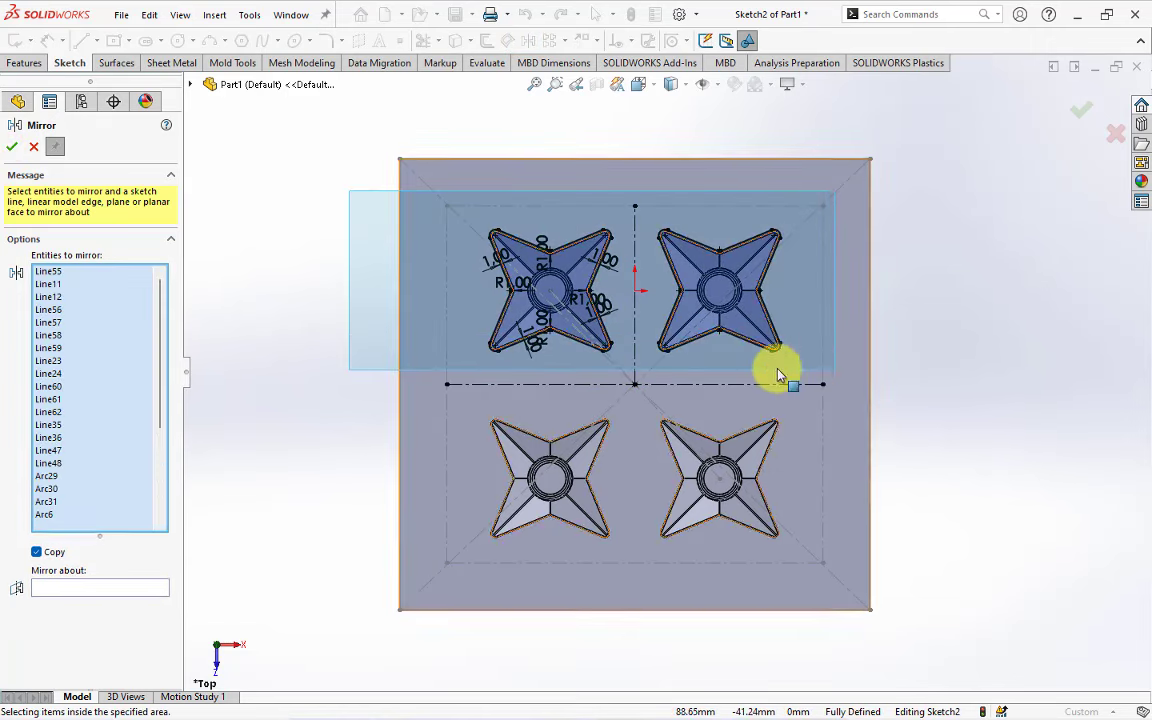
click(103, 590)
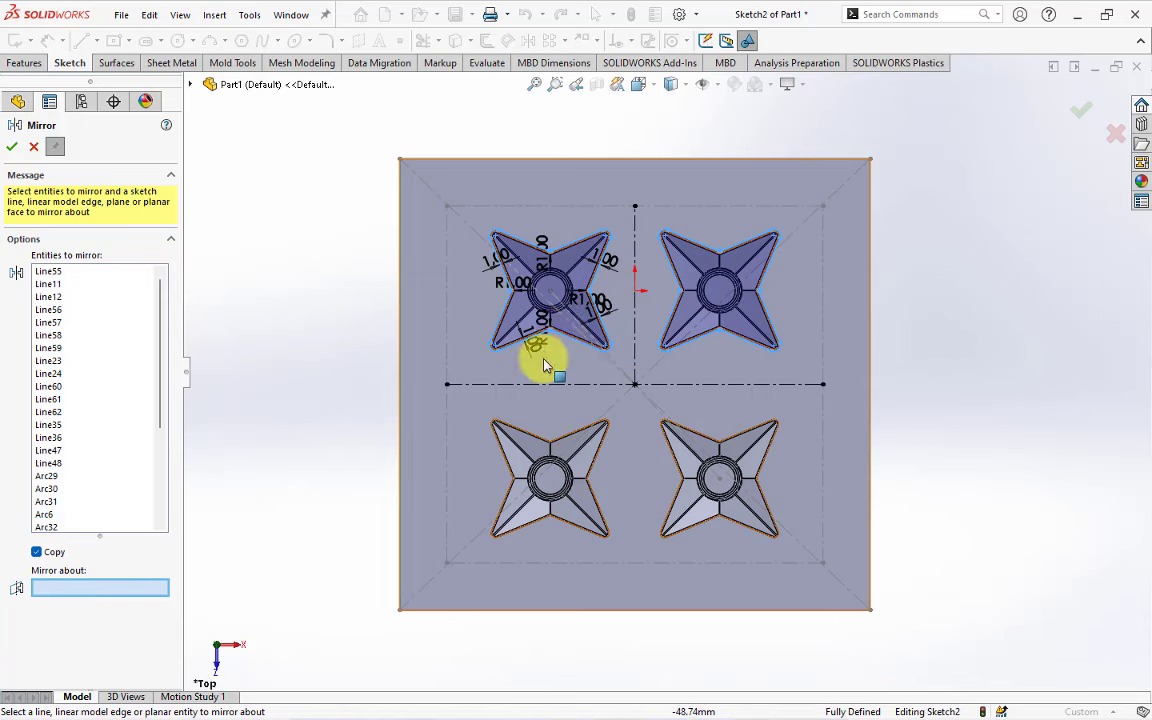
click(541, 386)
click(12, 147)
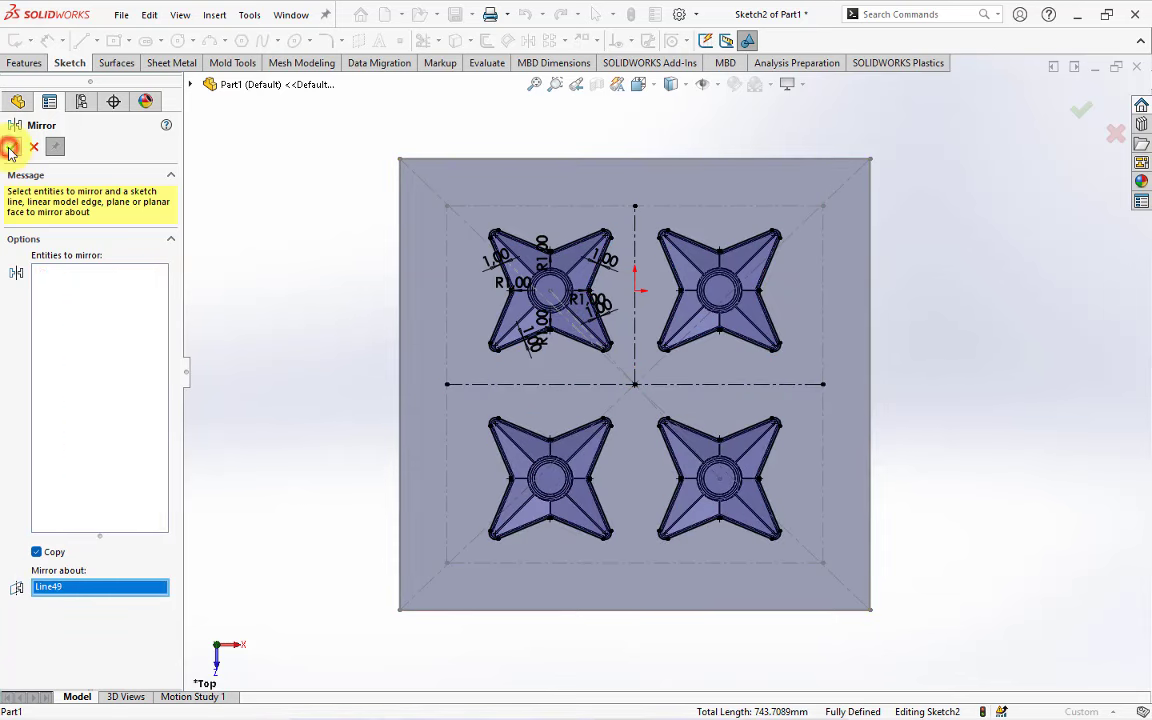
click(33, 148)
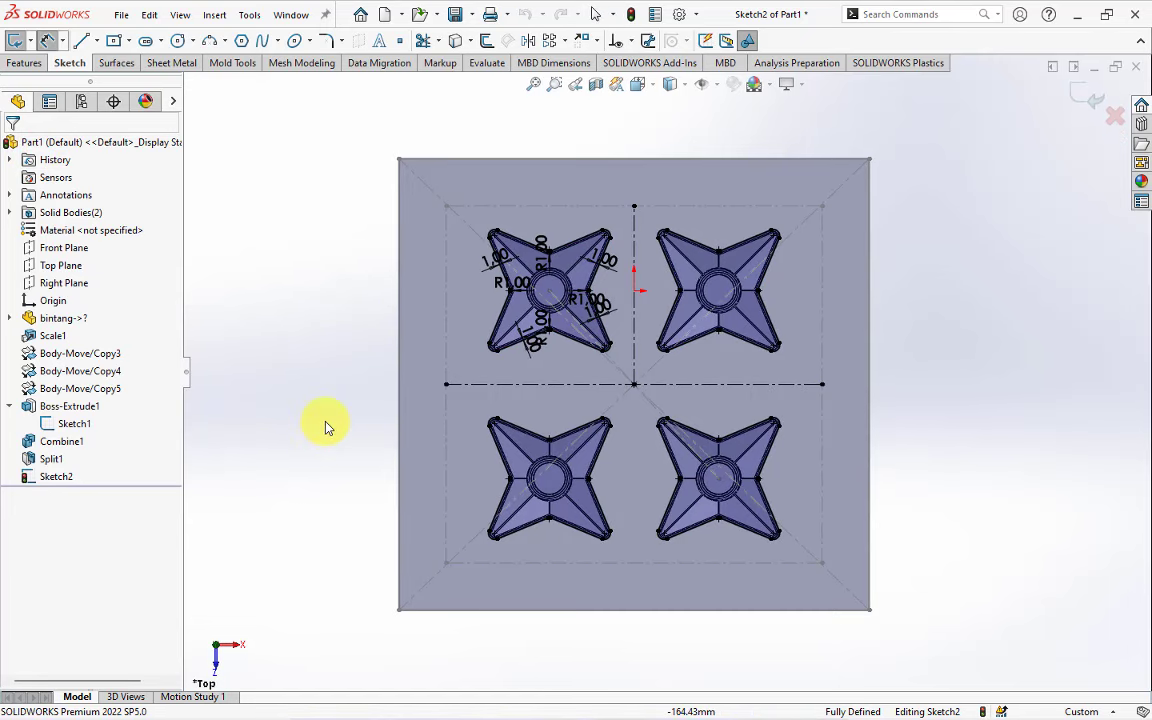
Offset the plate's left and right edges 25 mm inward.
click(485, 41)
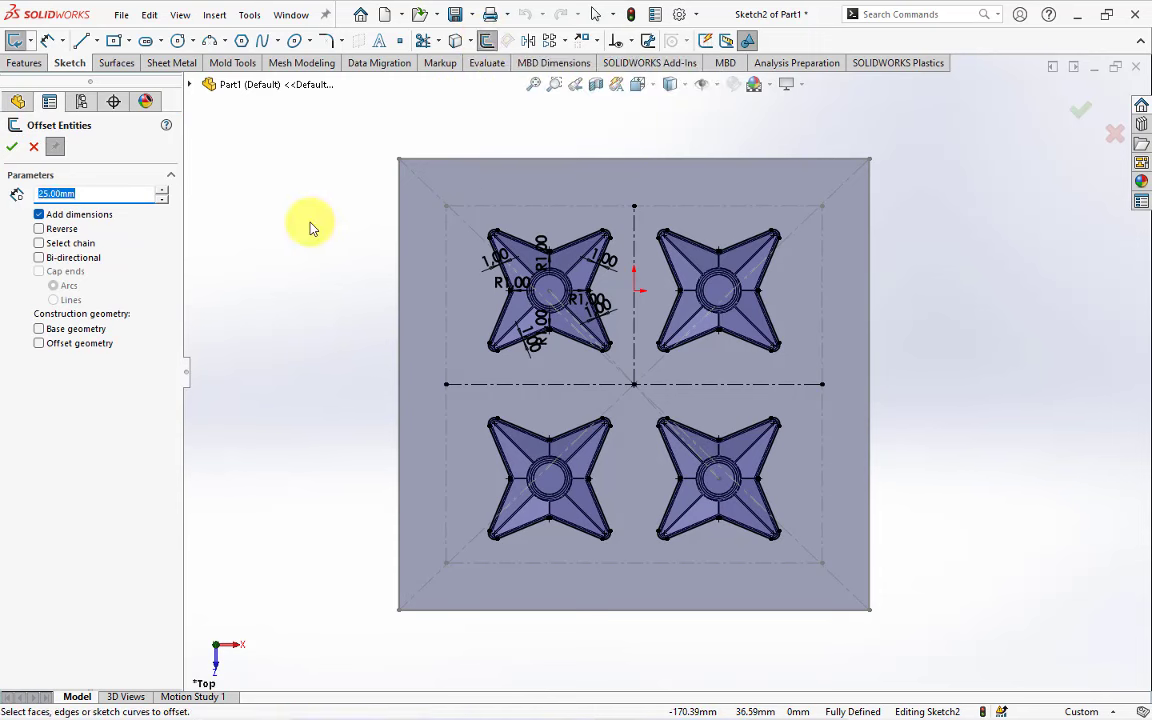
click(397, 345)
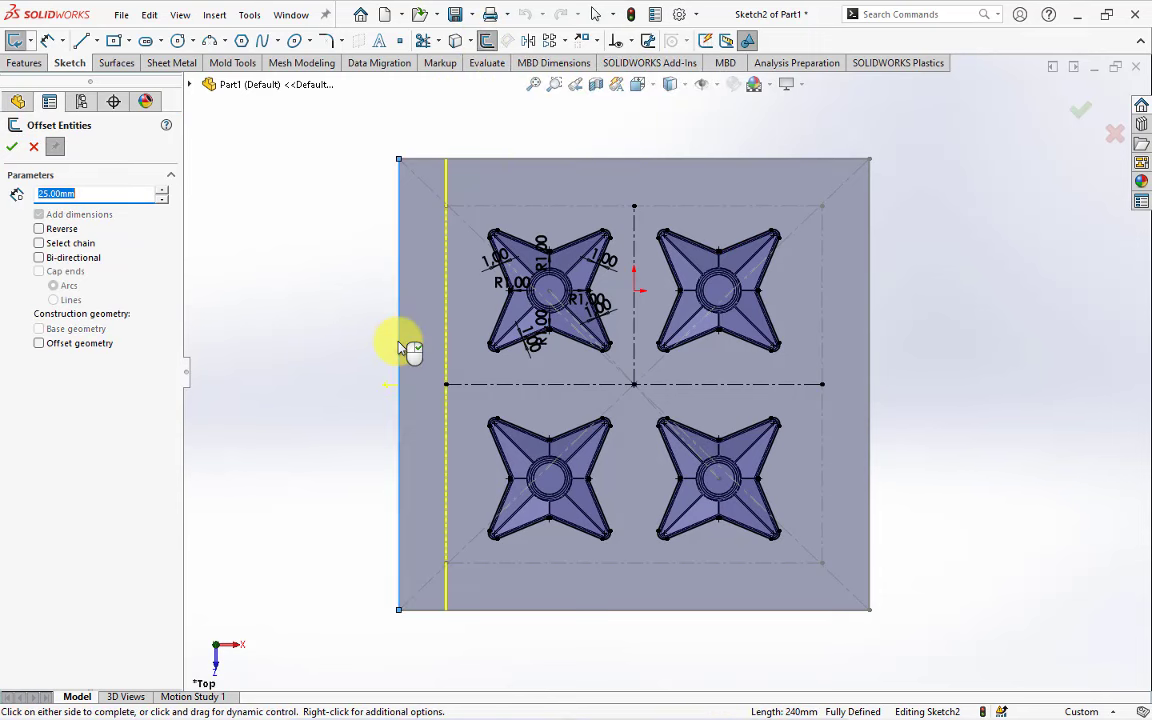
click(406, 345)
click(869, 347)
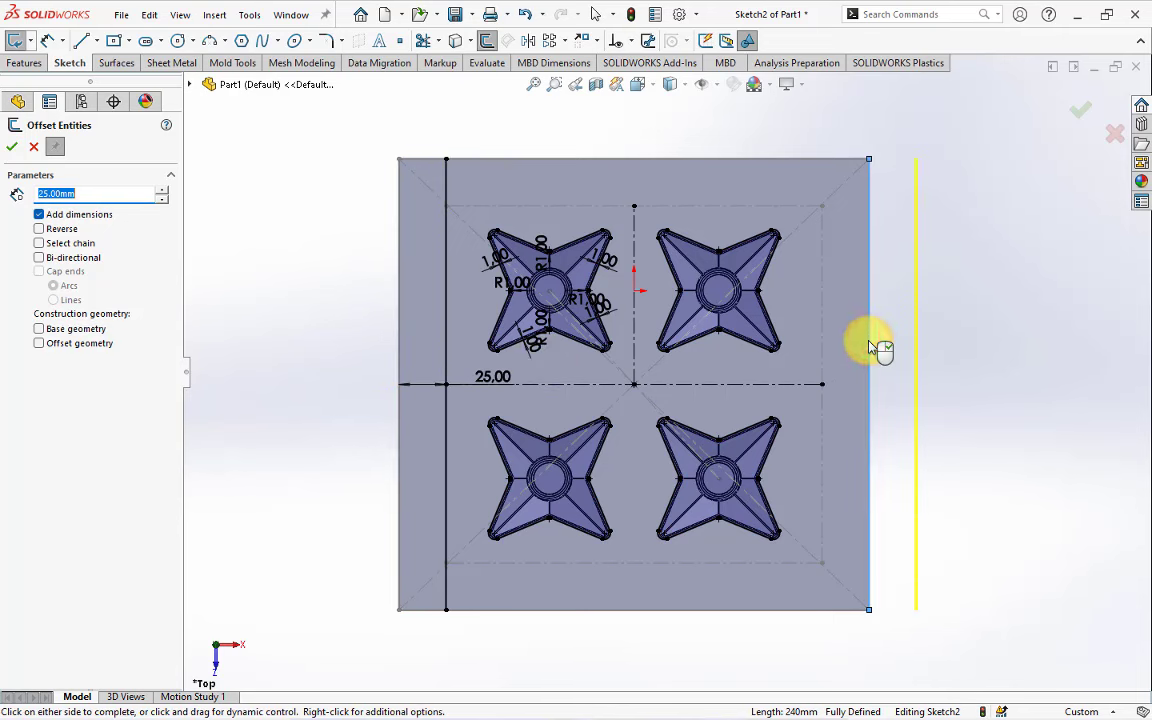
click(53, 231)
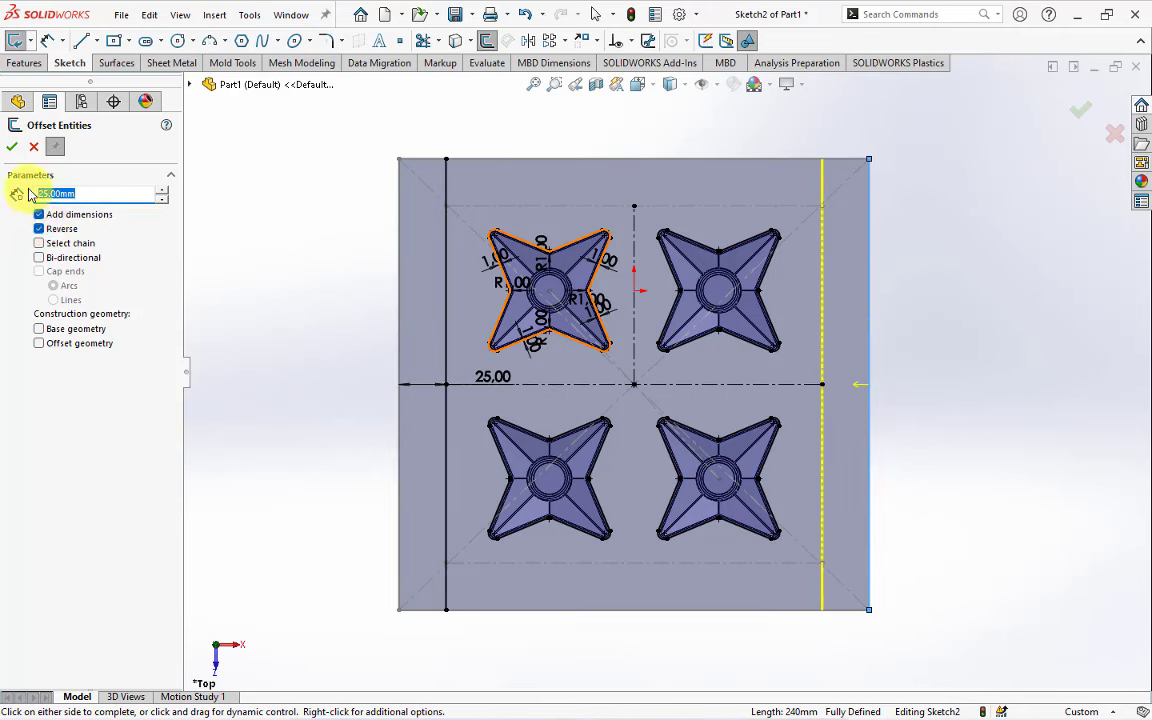
click(12, 147)
Offset the plate's top and bottom edges 5 mm outward.
click(90, 192)
text(5)
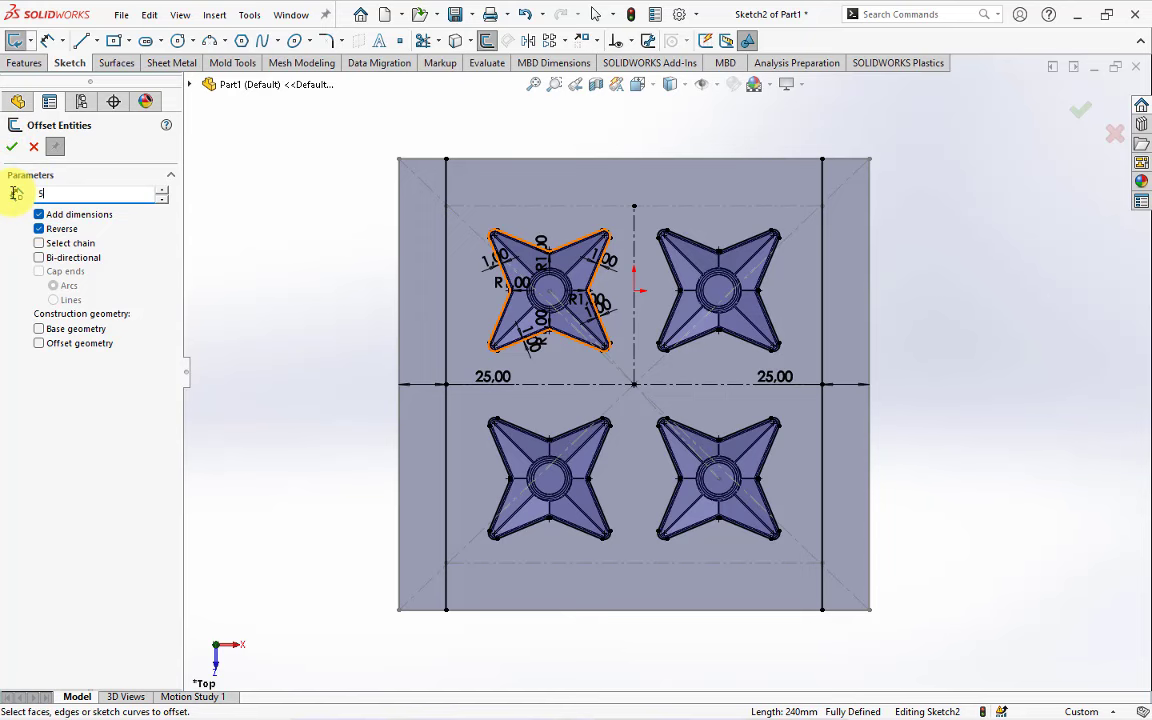
click(506, 160)
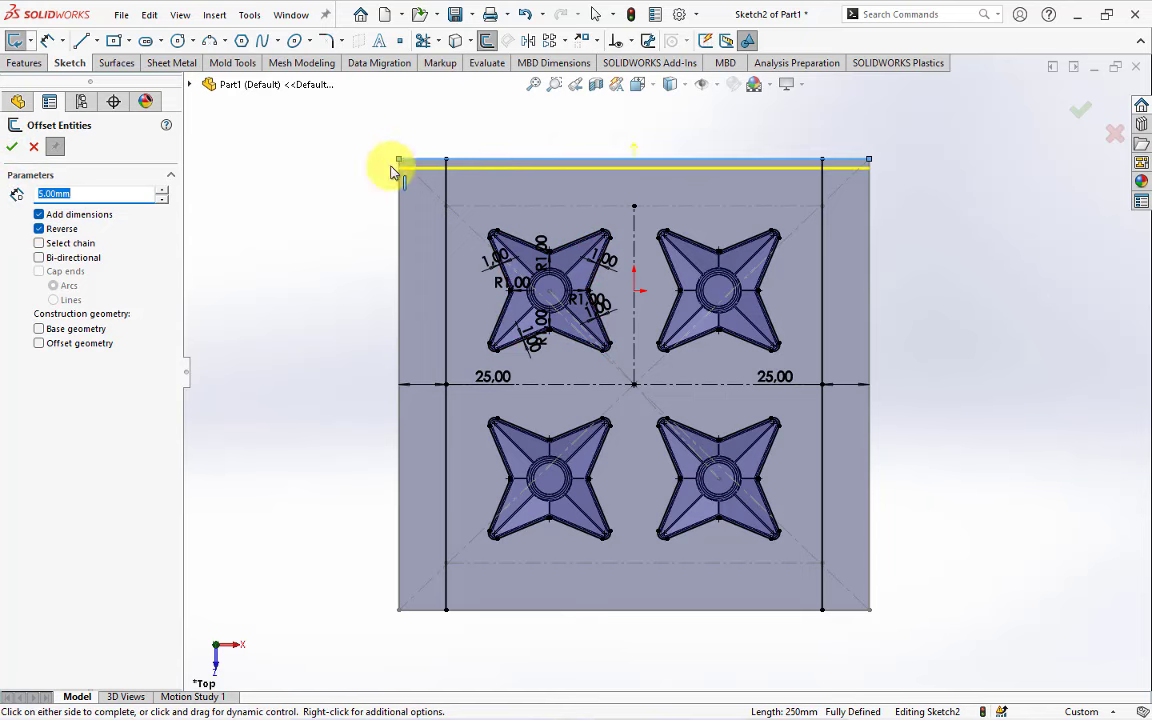
click(39, 229)
click(12, 147)
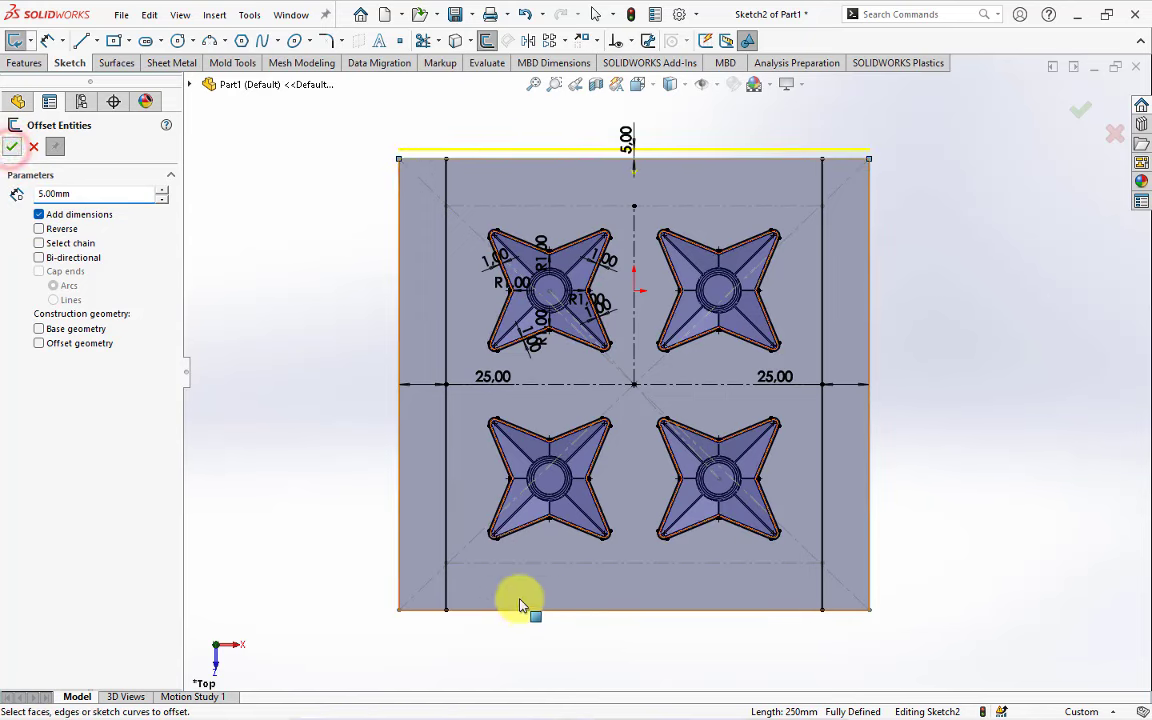
click(520, 607)
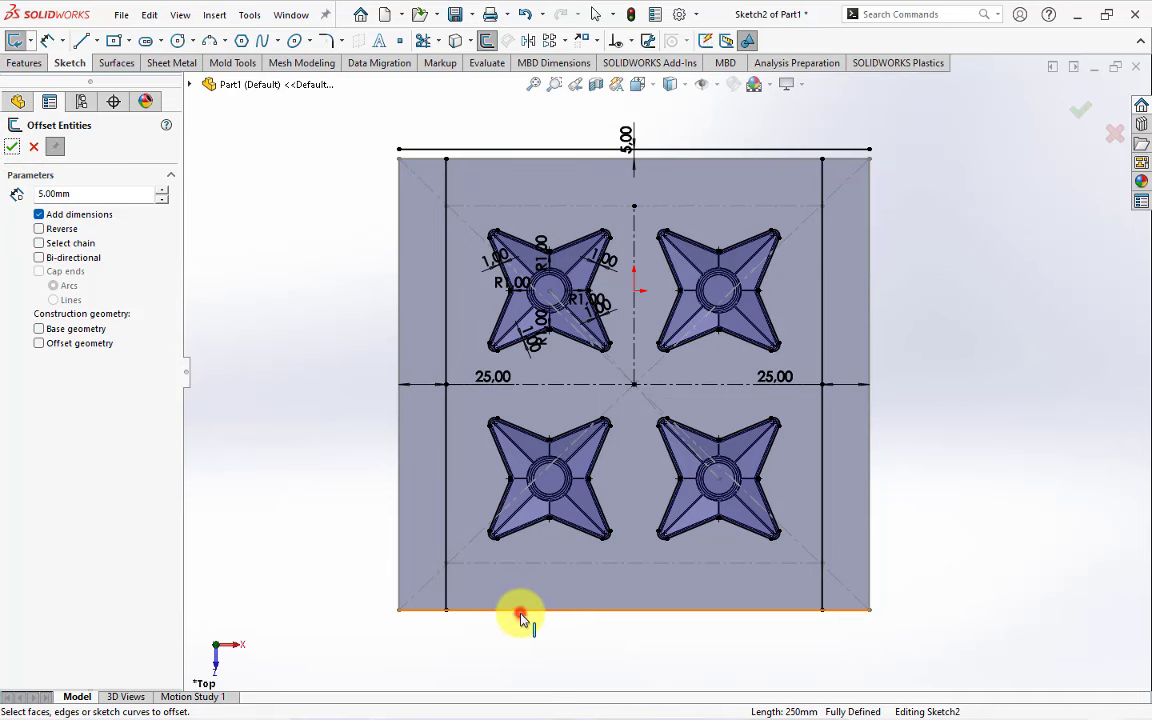
click(38, 228)
click(12, 147)
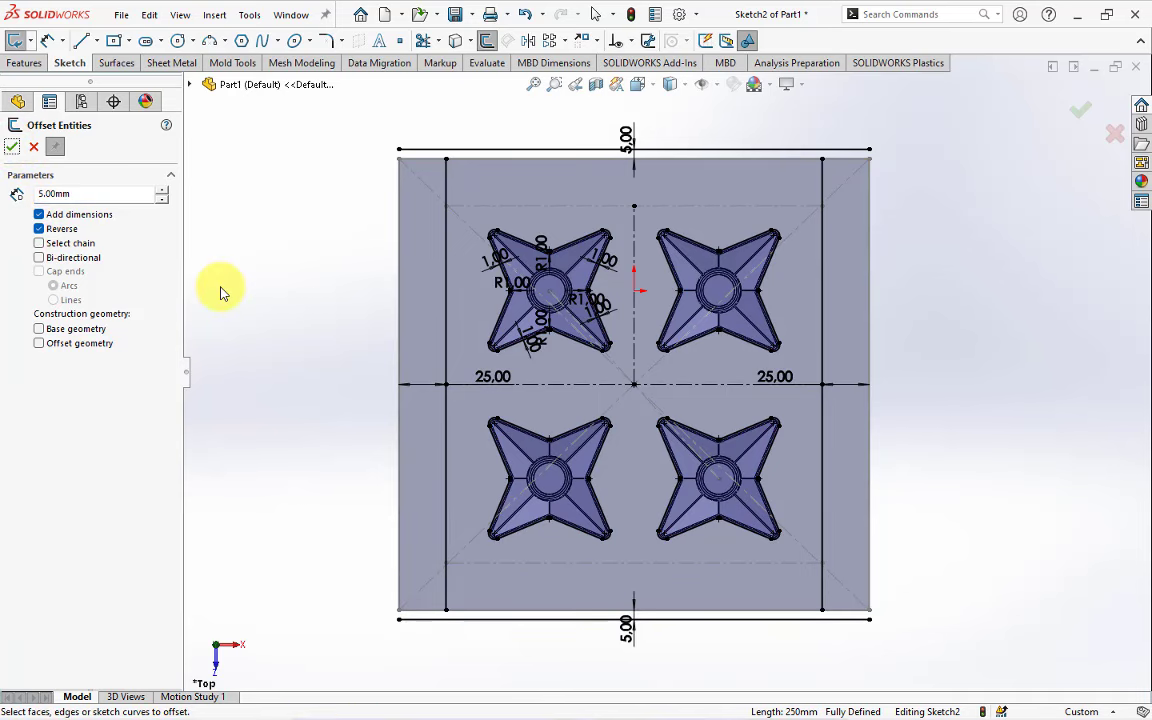
Offset the vertical centreline 4.50 mm to both sides with Bi-directional.
double_click(80, 194)
text(4.5)
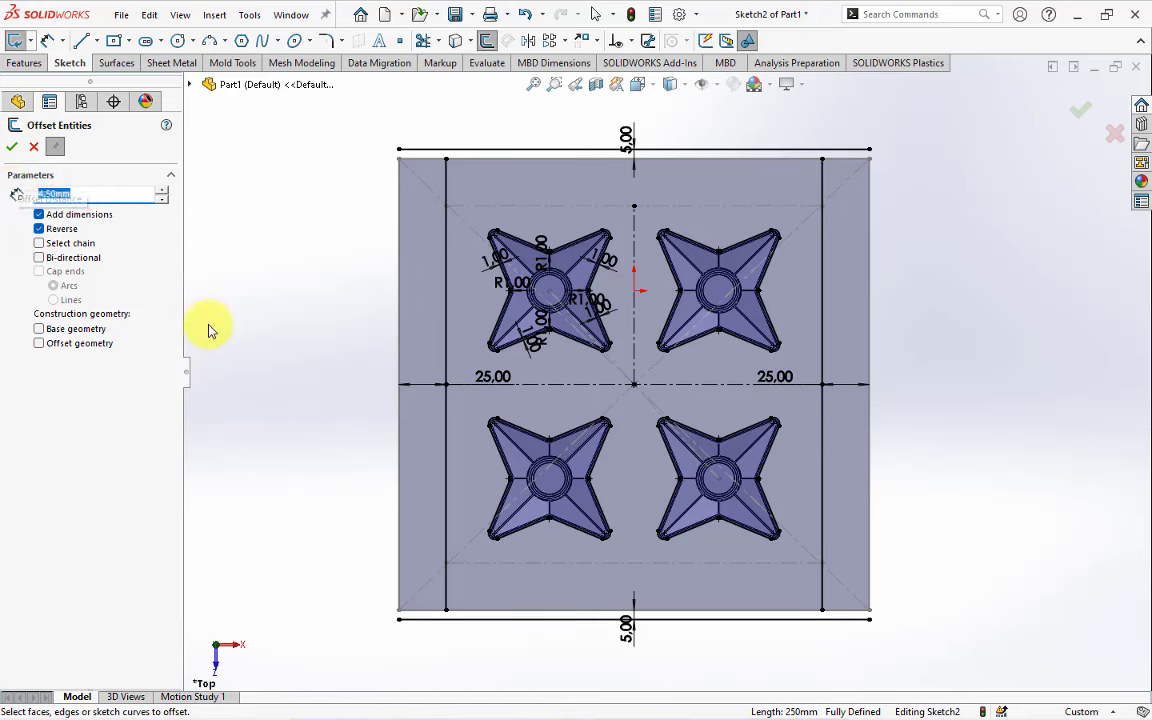
click(39, 257)
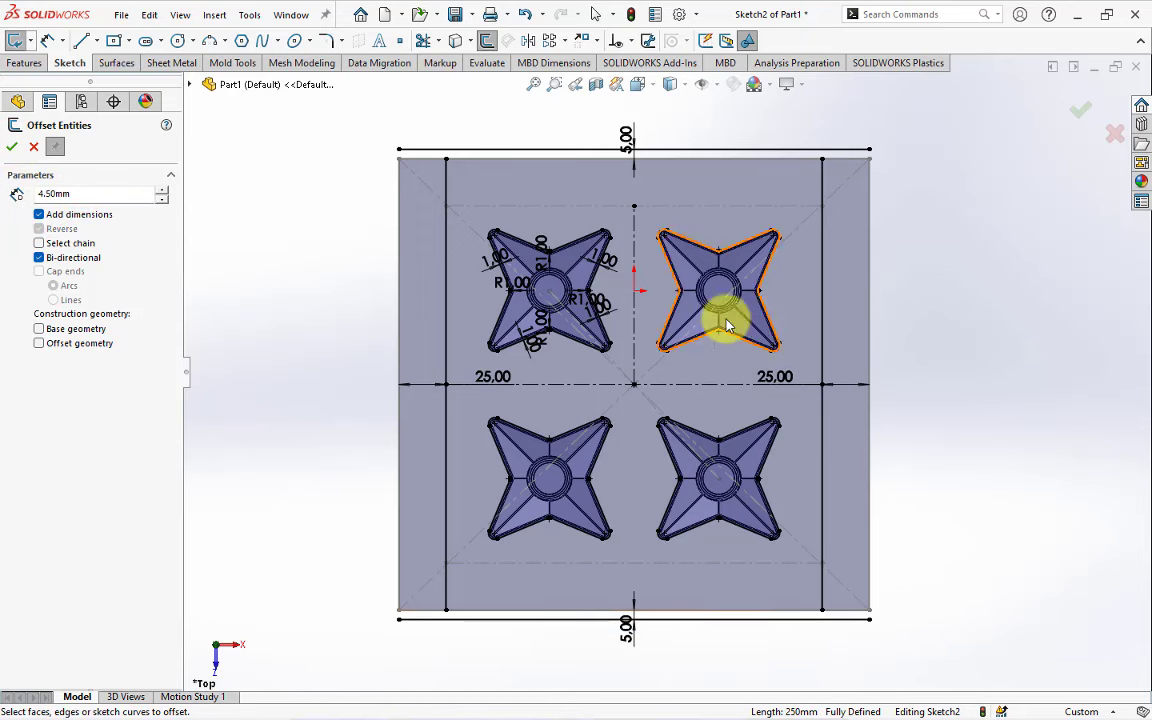
click(632, 336)
click(636, 340)
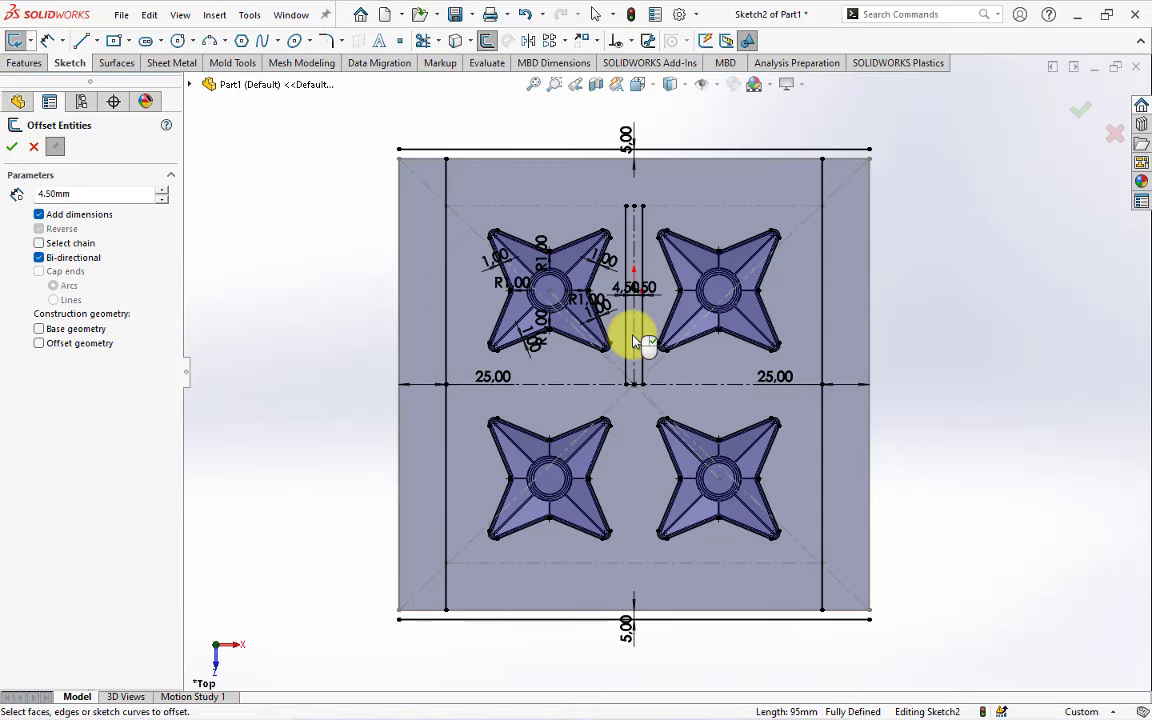
Draw a centerline joining the lower pair of stars.
click(96, 40)
click(100, 78)
scroll(645, 487, down, 3)
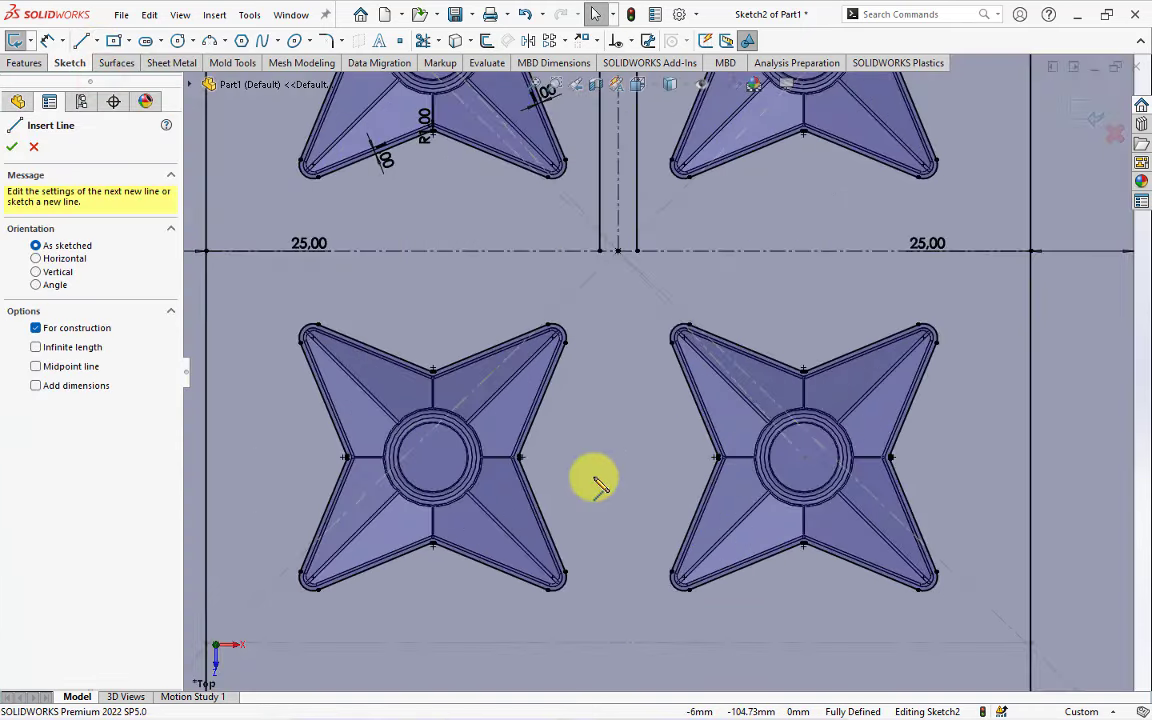
scroll(591, 478, down, 1)
scroll(586, 470, down, 2)
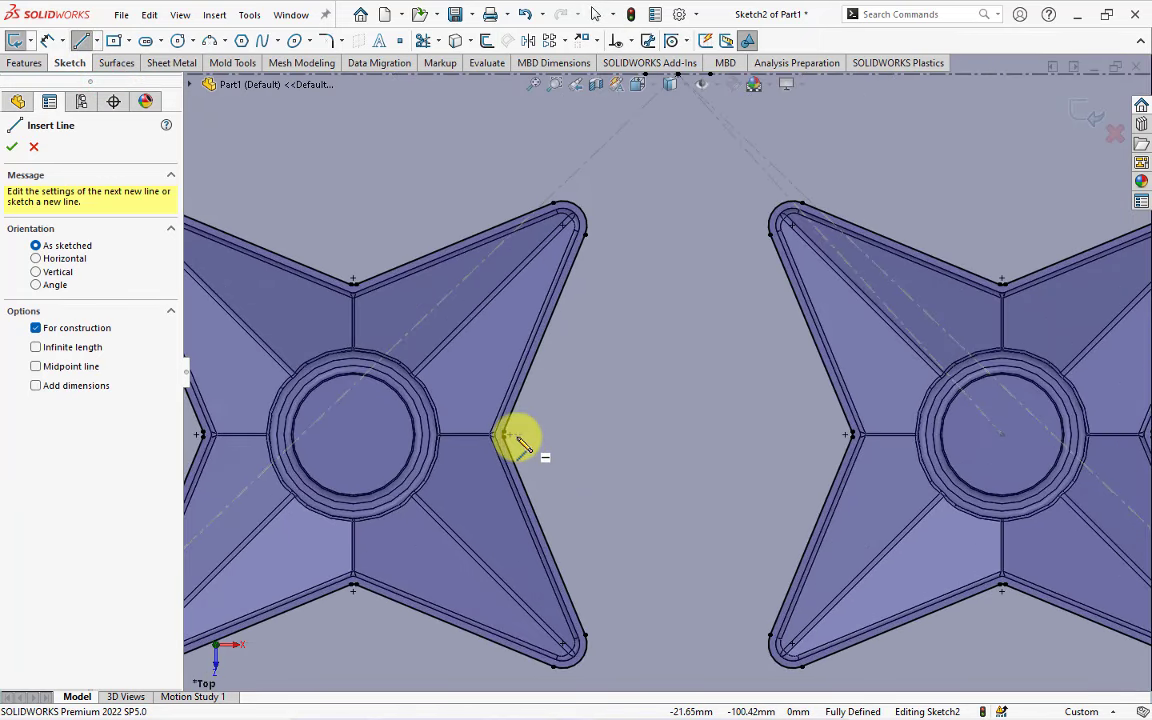
click(508, 435)
click(846, 435)
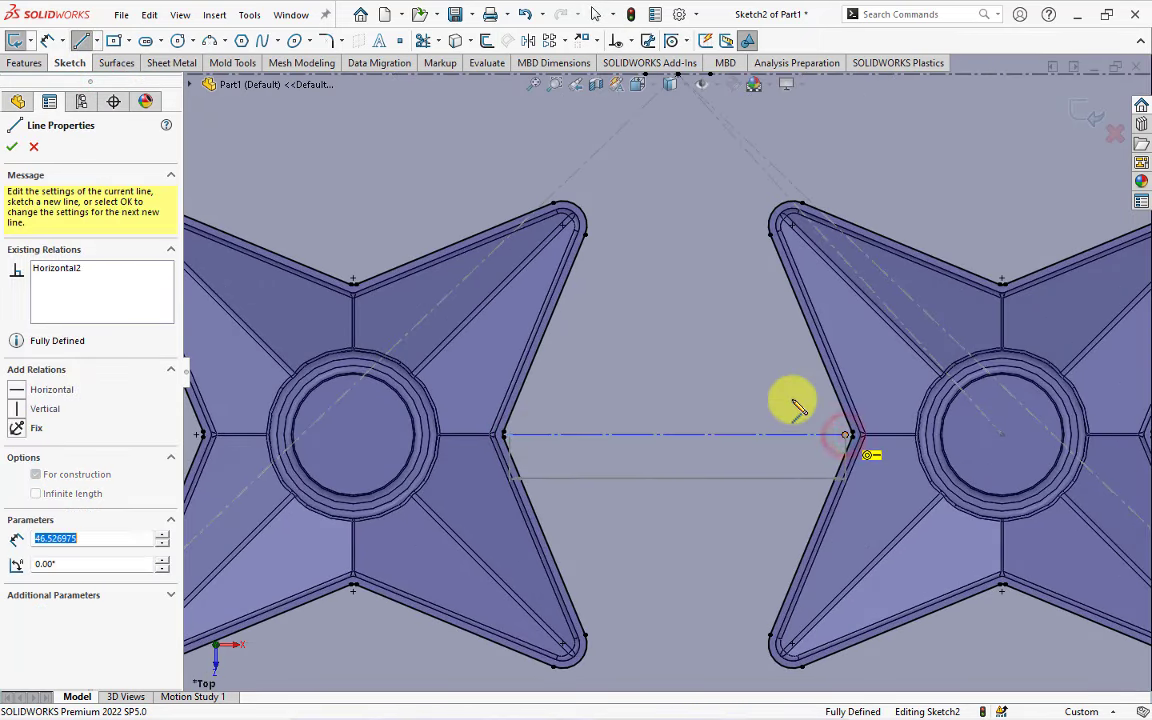
key(Escape)
Draw a line joining the upper pair of stars.
scroll(792, 399, up, 3)
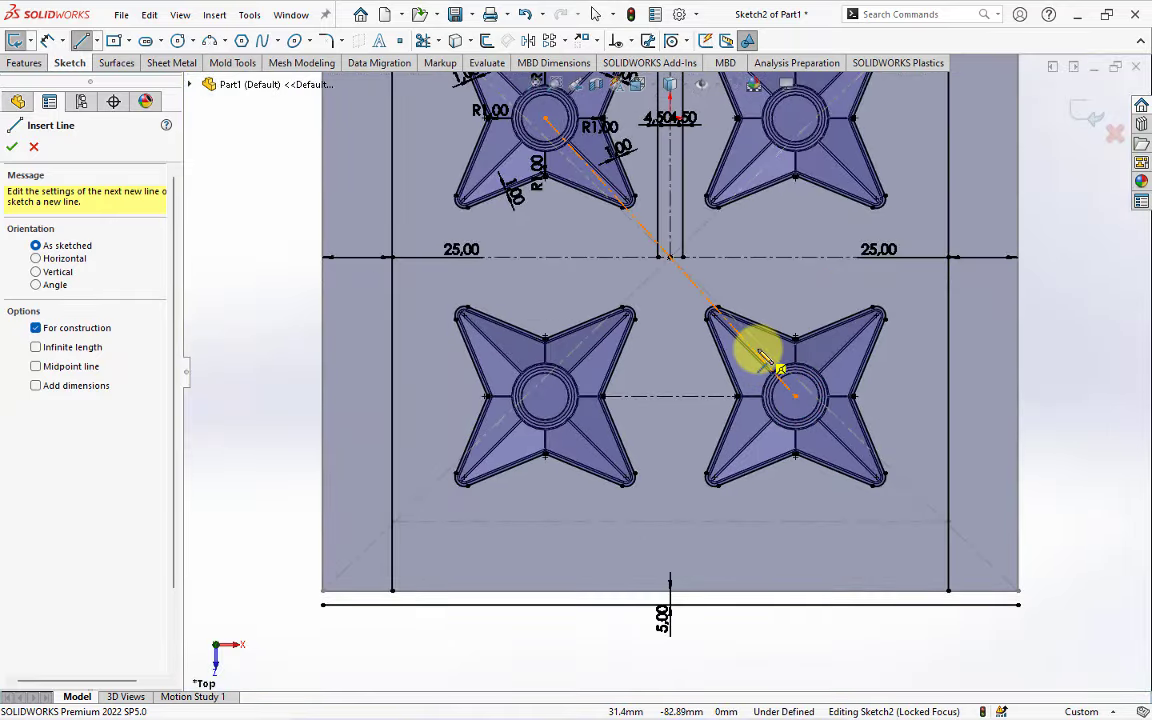
scroll(700, 250, up, 1)
scroll(675, 160, down, 3)
scroll(663, 160, down, 2)
click(489, 261)
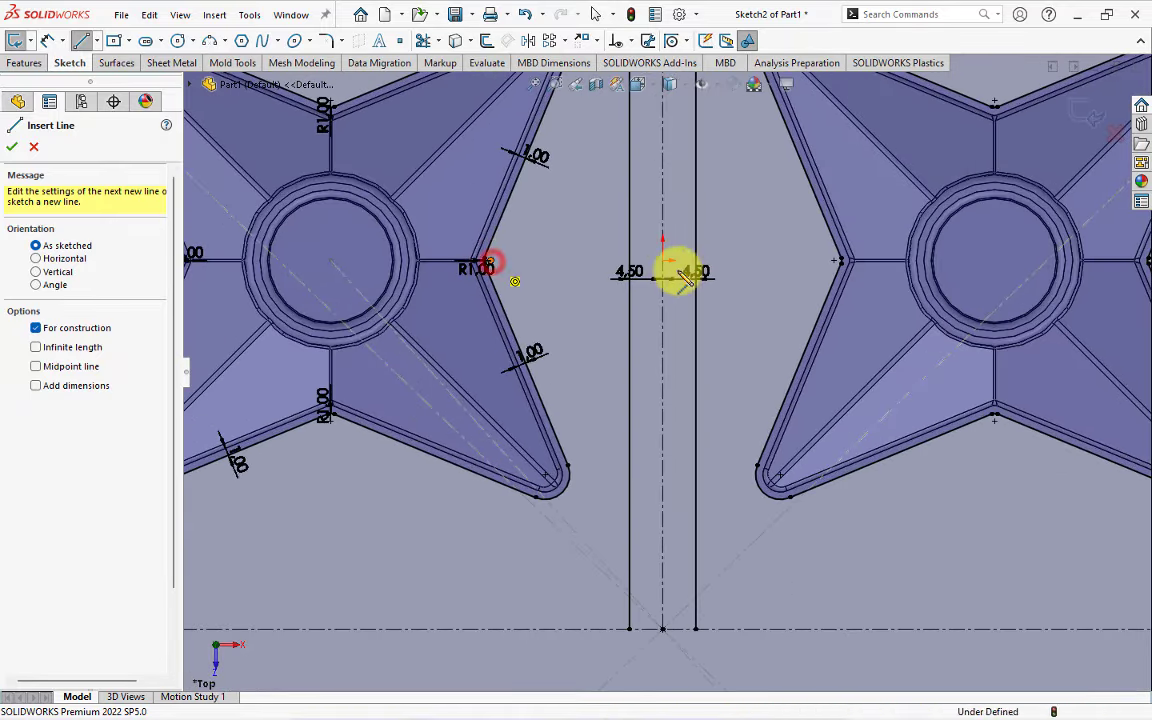
click(835, 262)
right_click(843, 268)
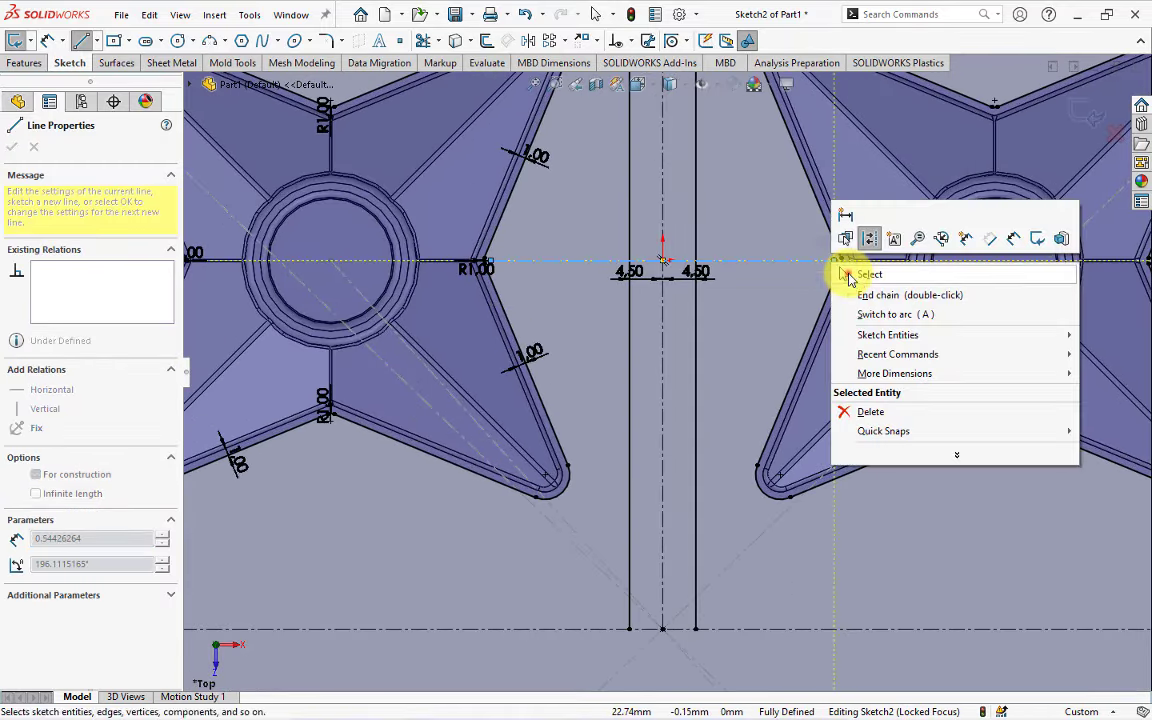
click(862, 270)
Offset both connecting lines 3.50 mm to each side with Bi-directional.
scroll(828, 291, up, 3)
click(486, 40)
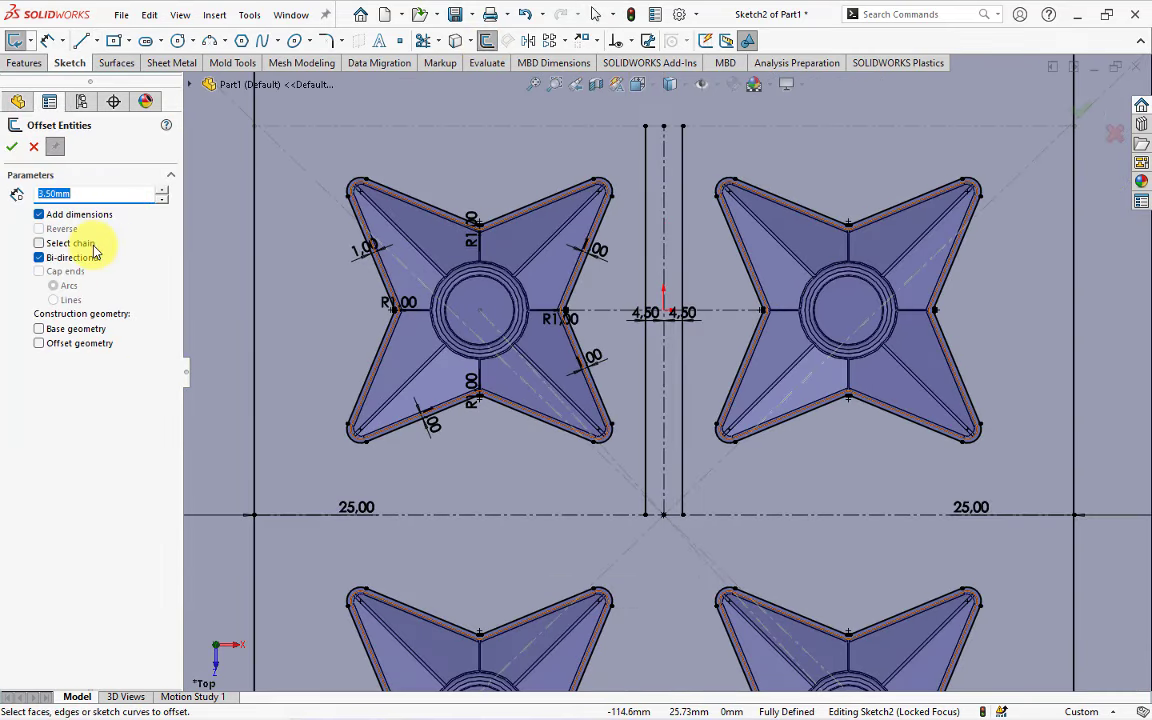
click(716, 312)
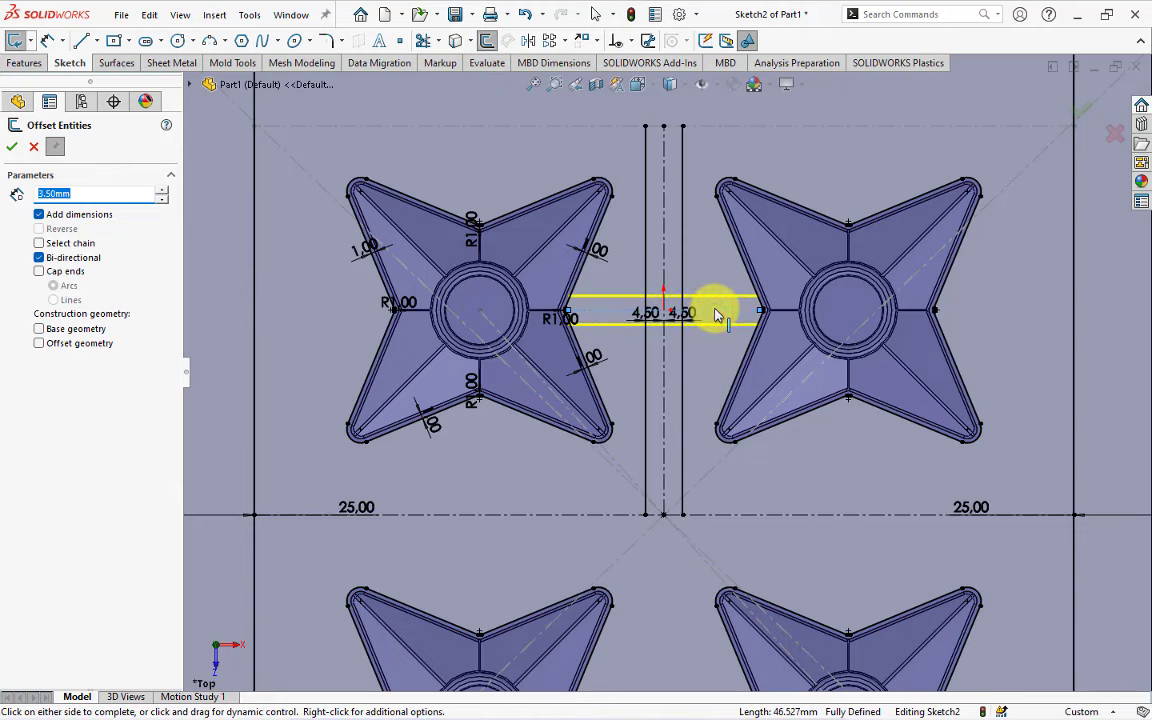
click(716, 312)
scroll(715, 334, up, 3)
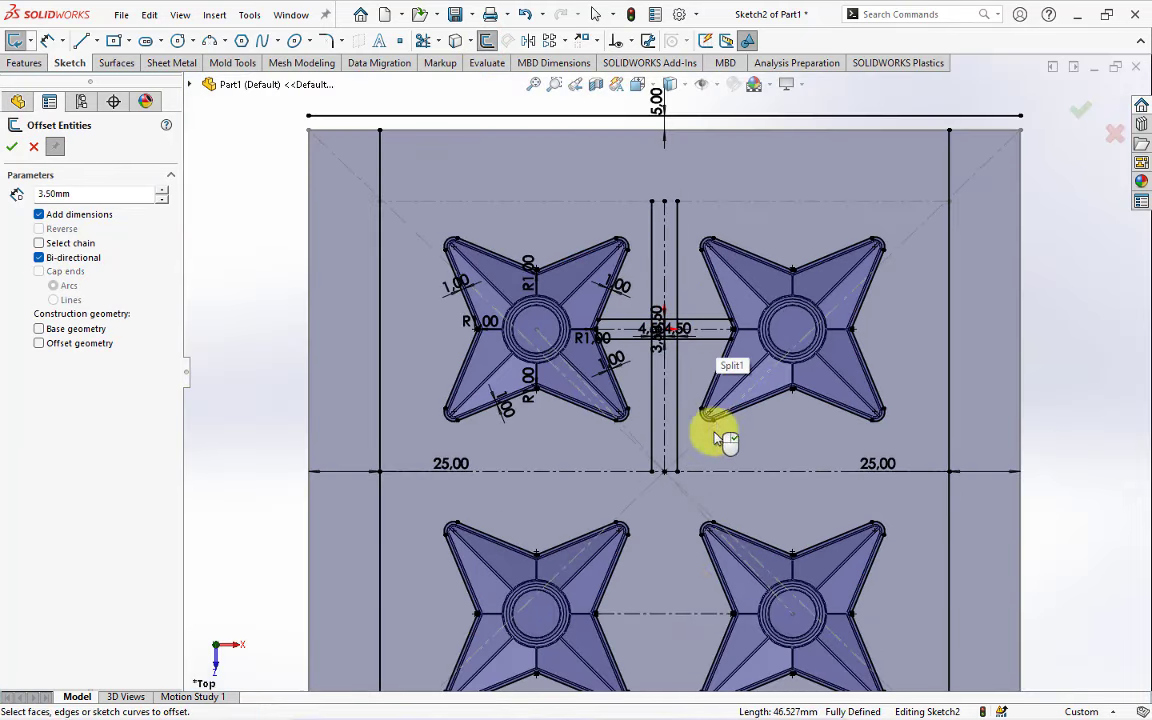
click(682, 617)
click(682, 617)
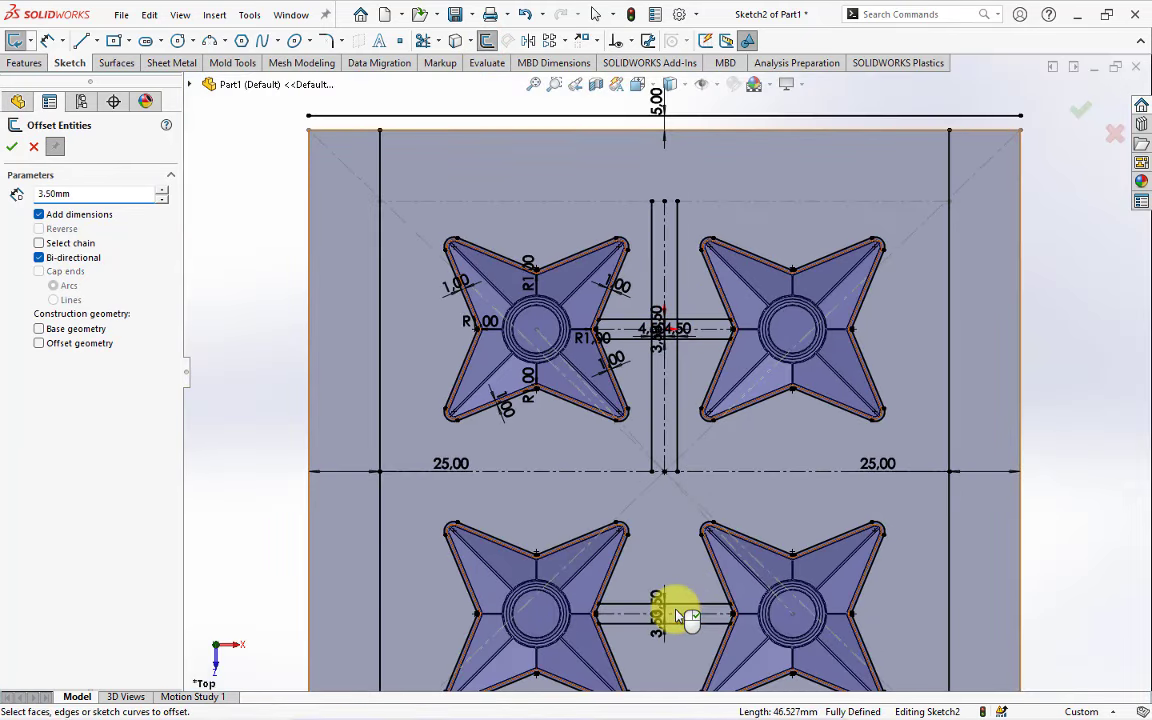
click(33, 146)
scroll(694, 663, down, 2)
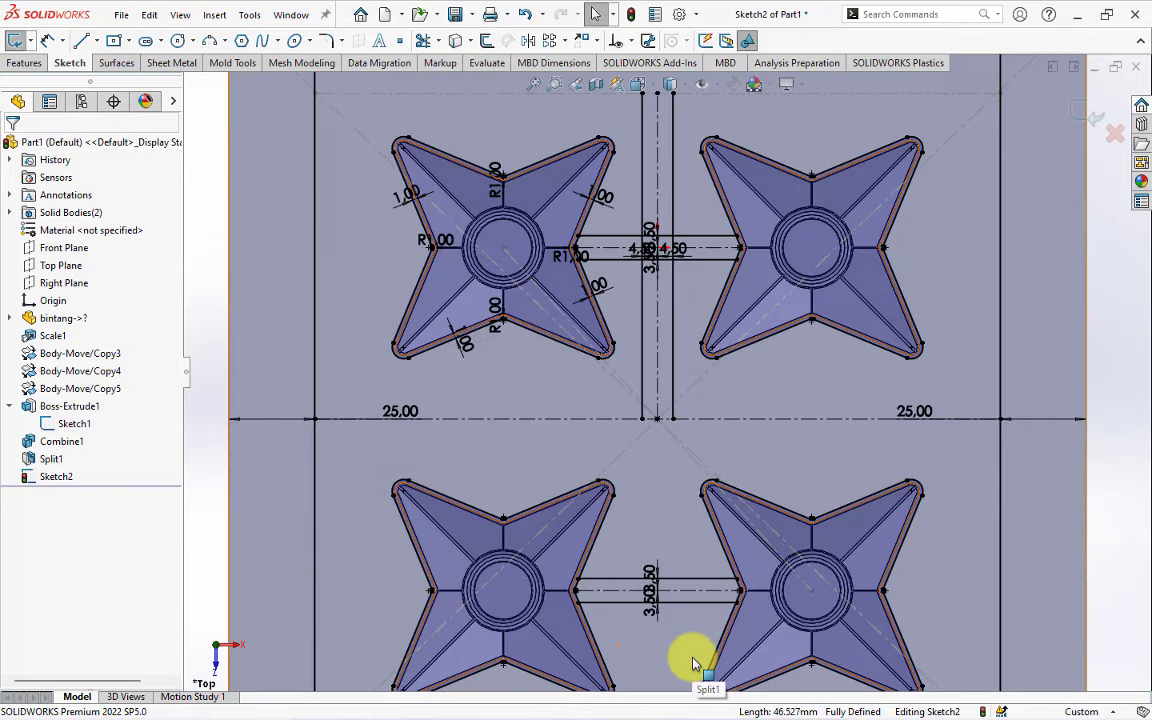
Extend both sprue slot lines up to the block's top edge.
click(437, 40)
click(460, 57)
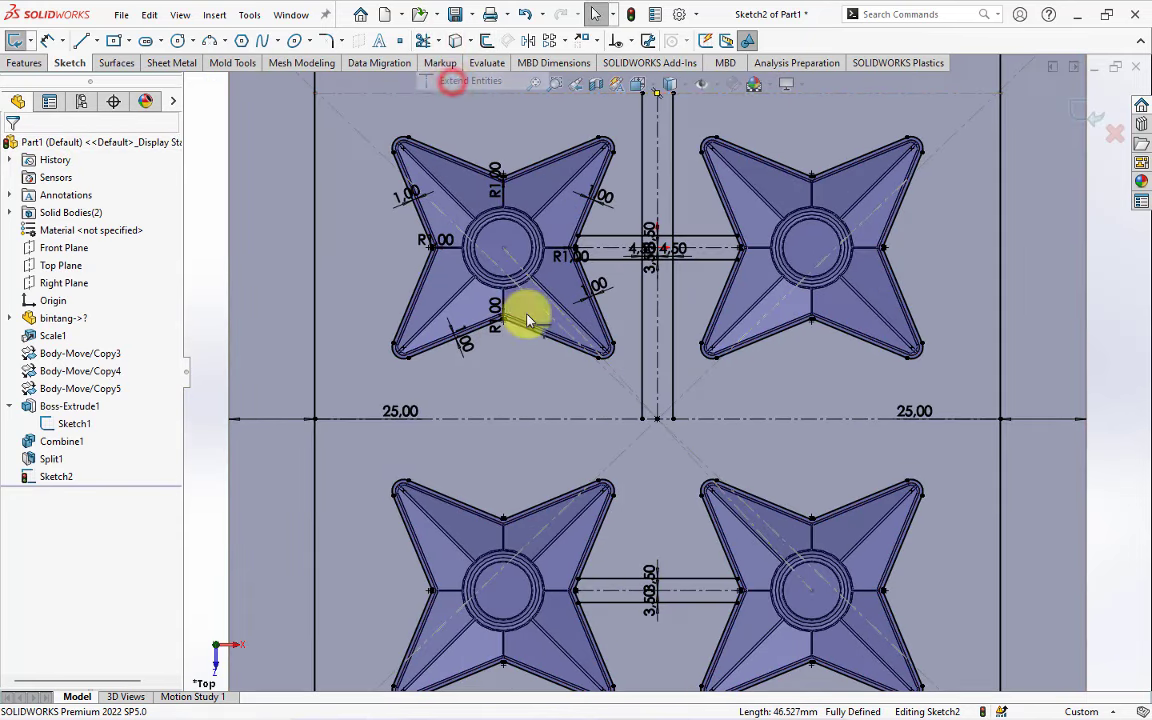
click(641, 414)
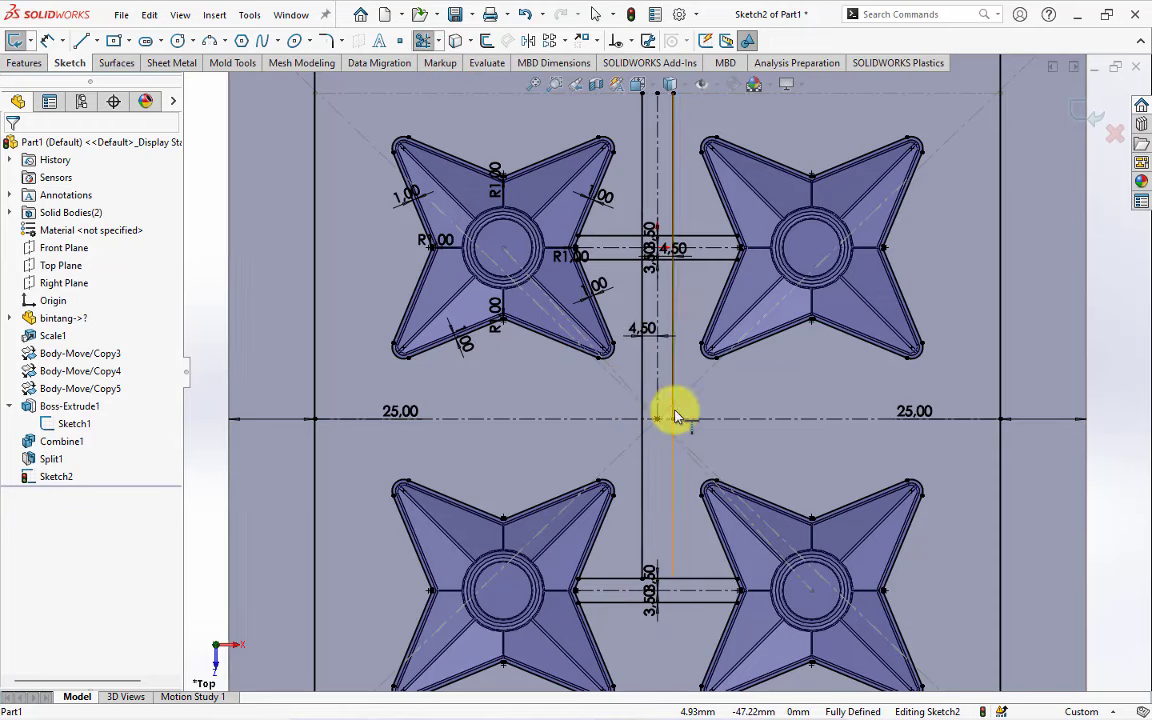
scroll(669, 411, up, 3)
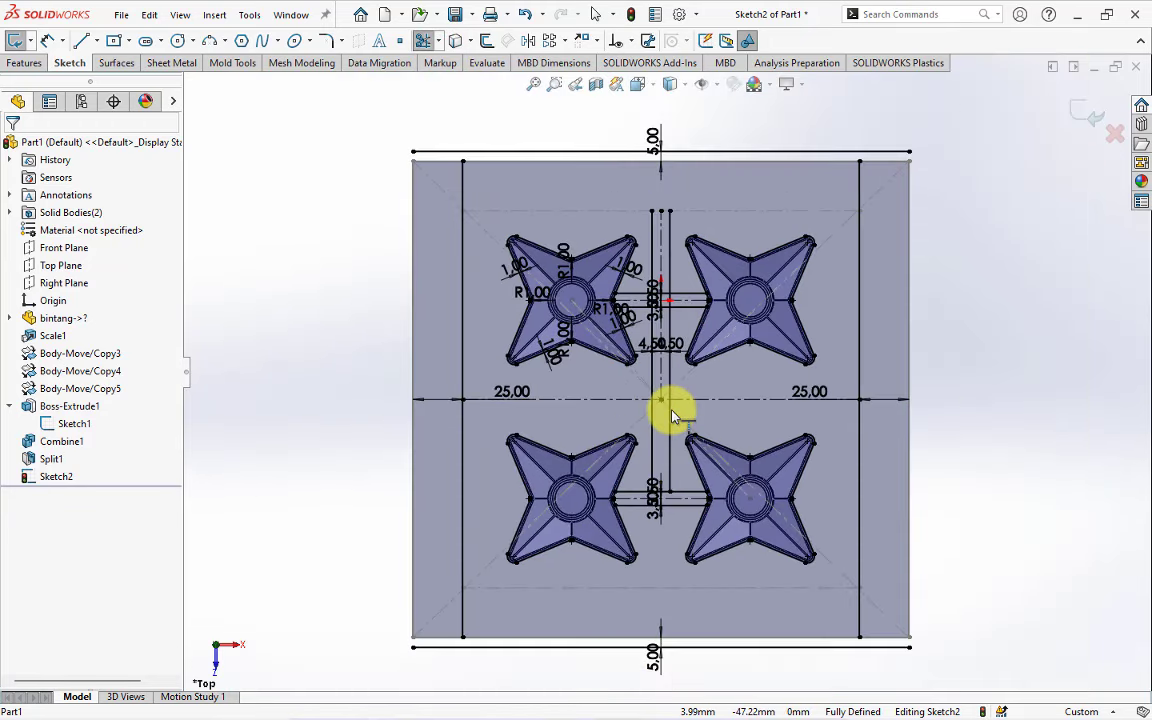
scroll(676, 185, down, 2)
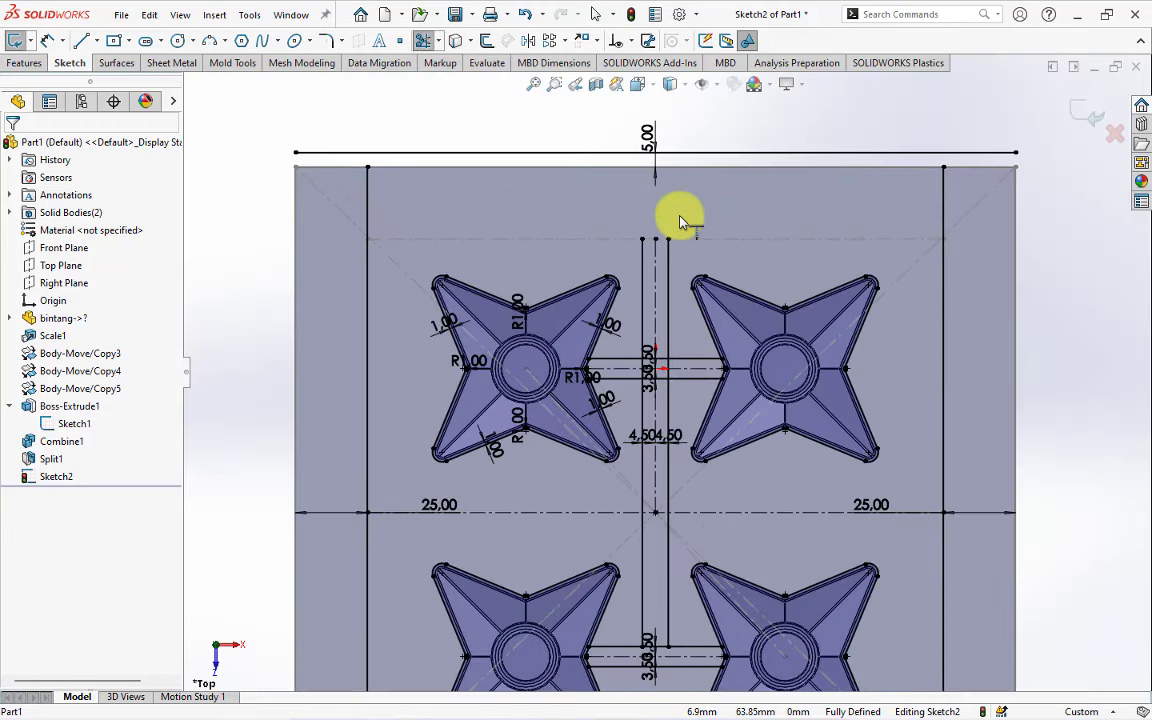
click(652, 262)
click(640, 258)
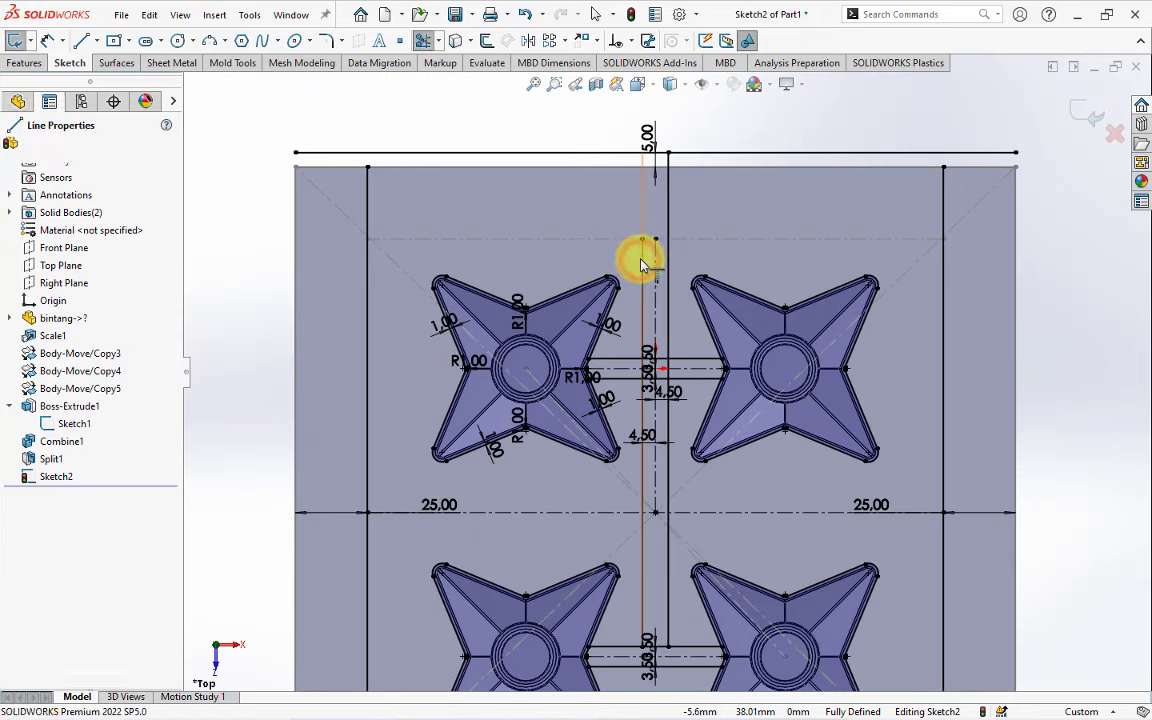
Corner-trim the block outline's top and bottom lines to the left and right verticals.
click(438, 40)
click(455, 59)
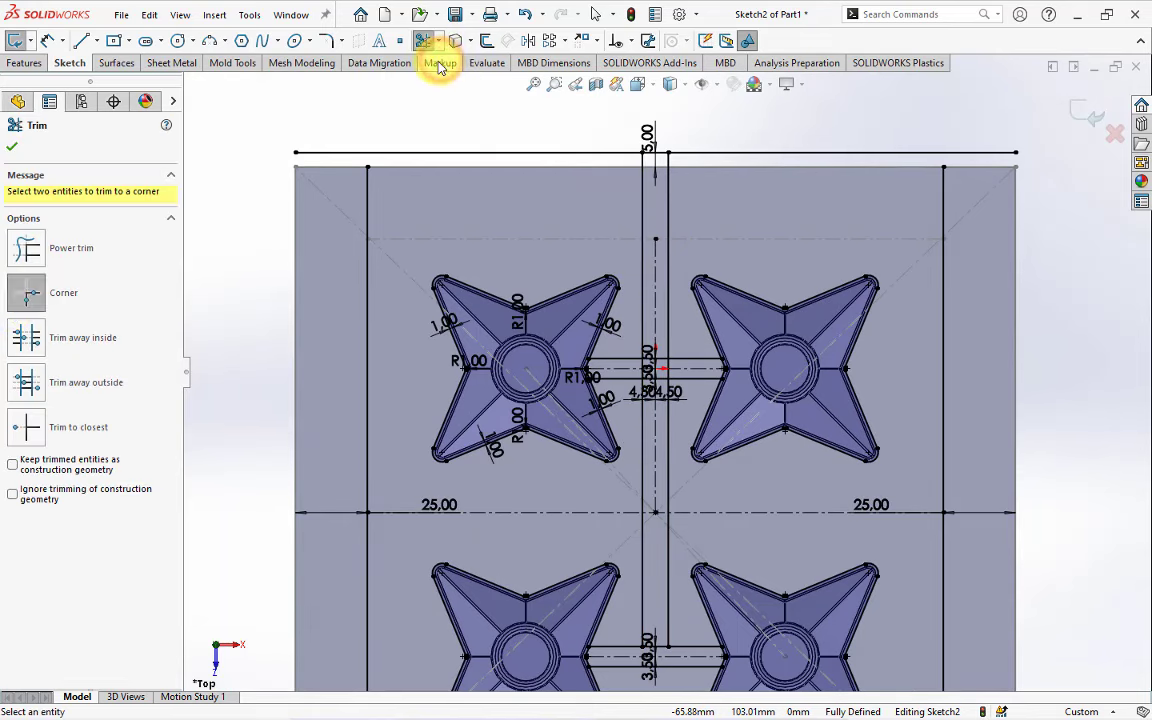
click(366, 200)
click(387, 154)
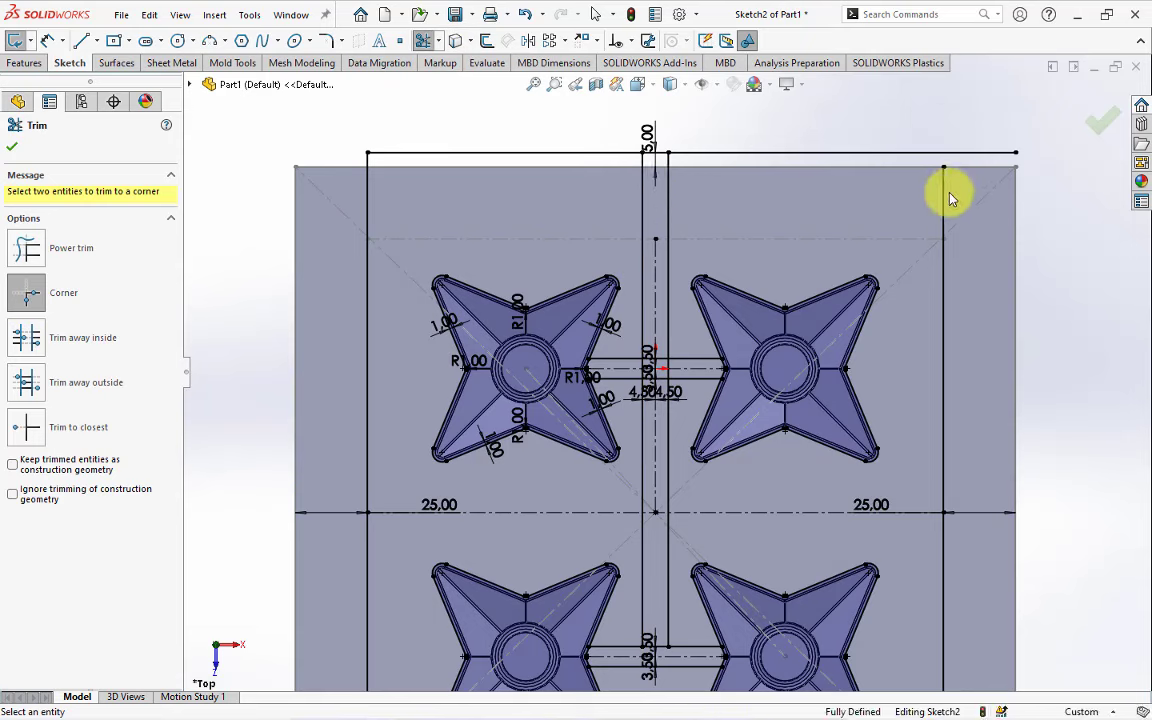
click(900, 154)
scroll(913, 211, up, 4)
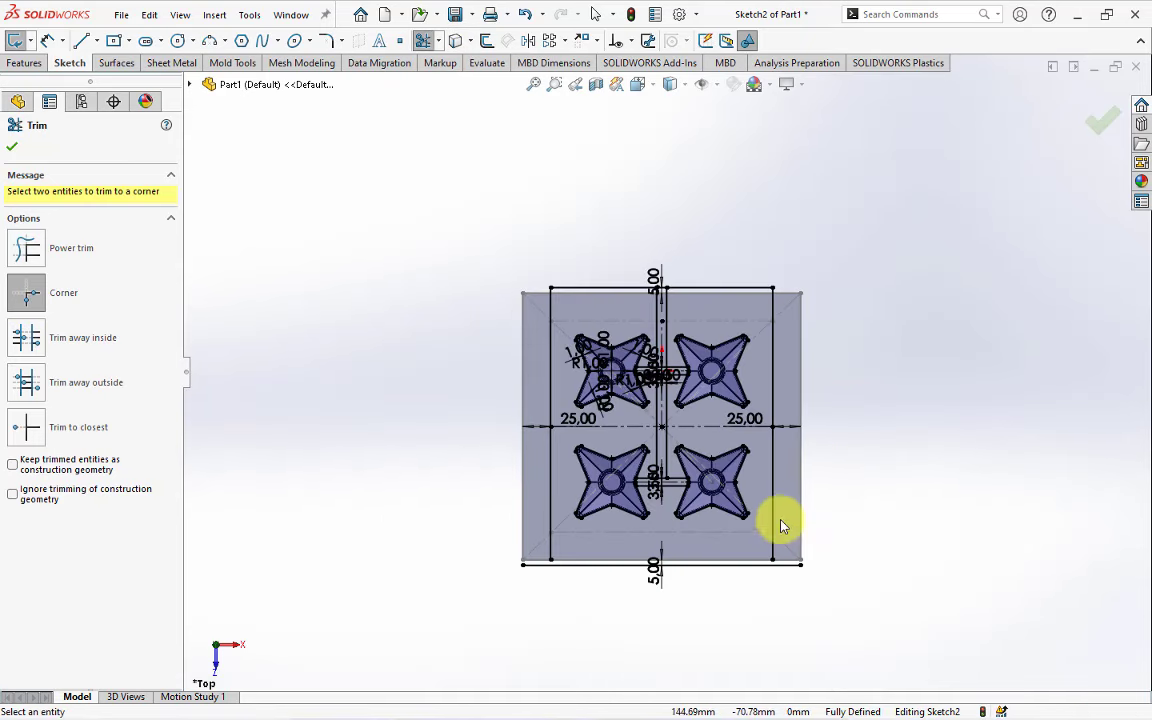
scroll(782, 527, down, 1)
click(764, 556)
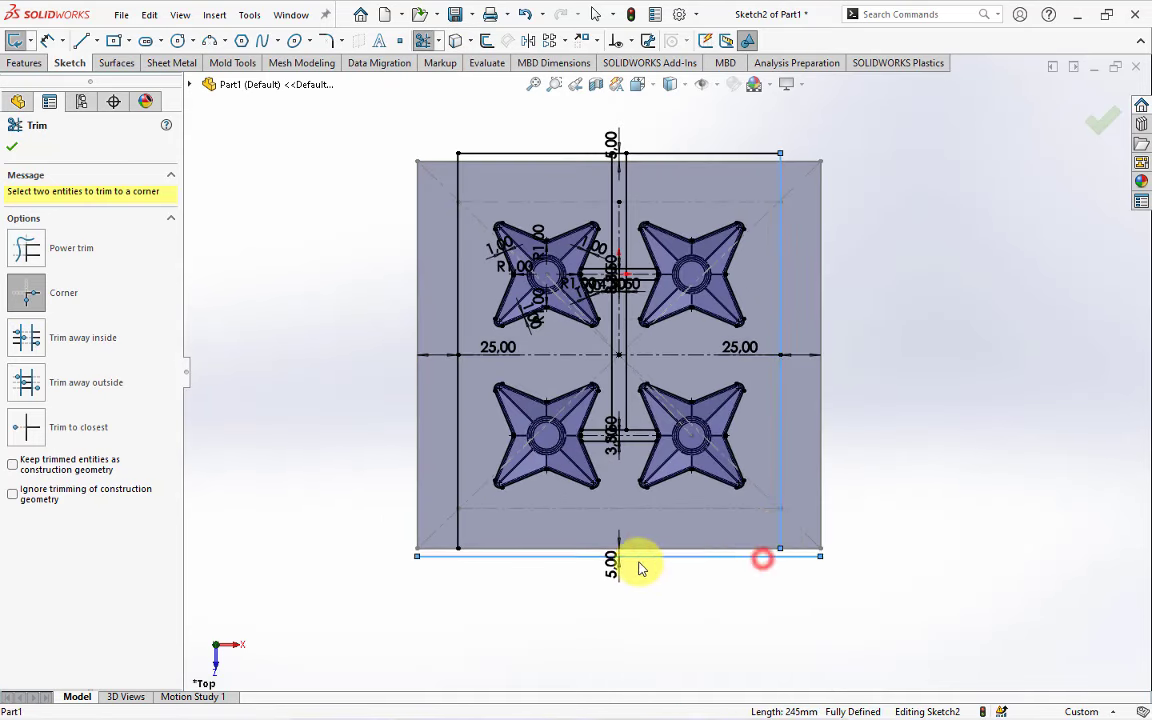
click(483, 556)
click(458, 532)
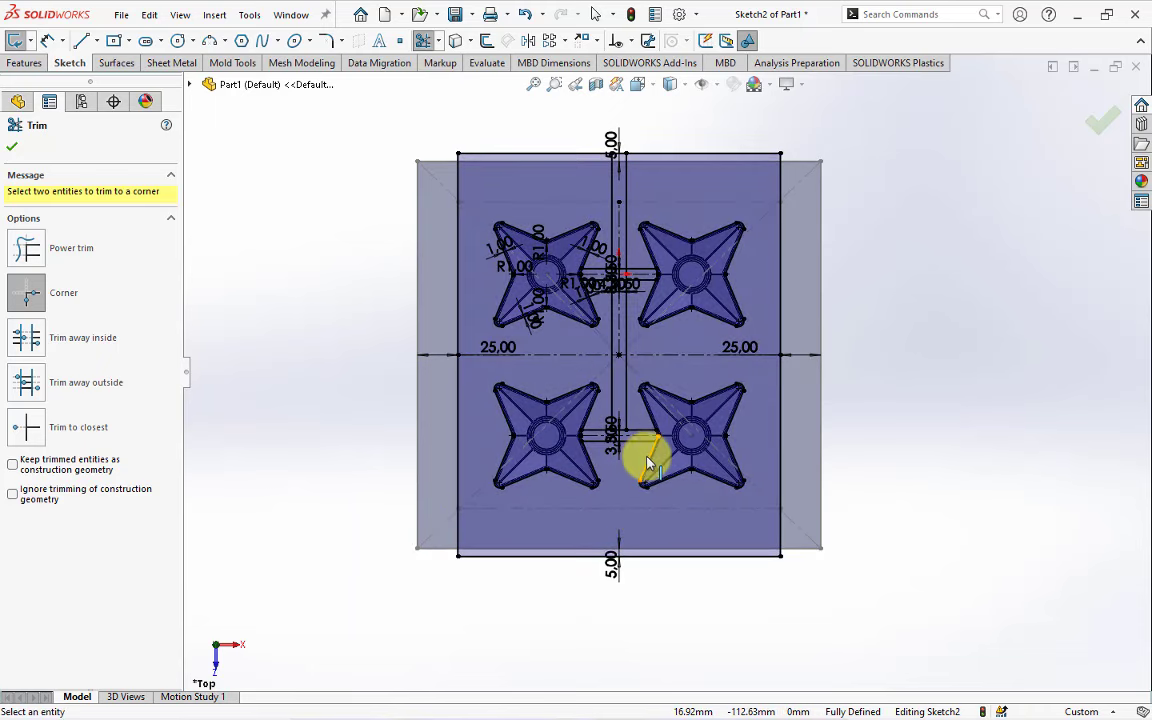
Trim away the line segment lying between the two slot lines.
scroll(648, 463, down, 2)
click(26, 427)
scroll(615, 420, down, 3)
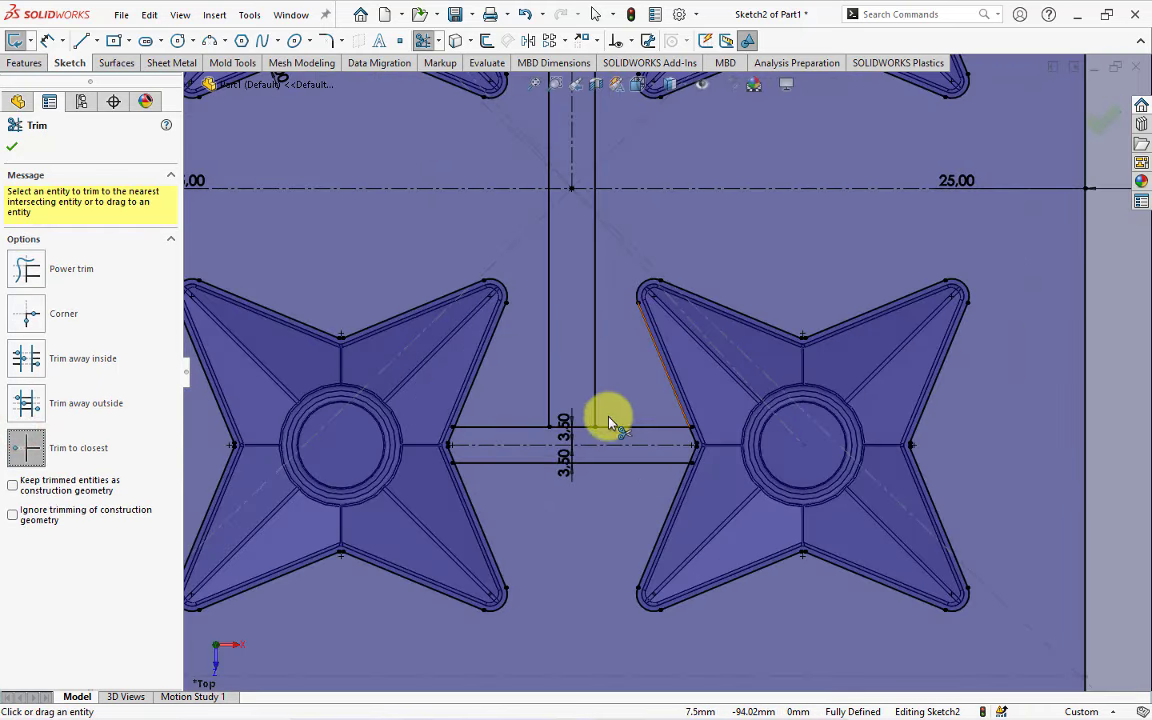
click(588, 429)
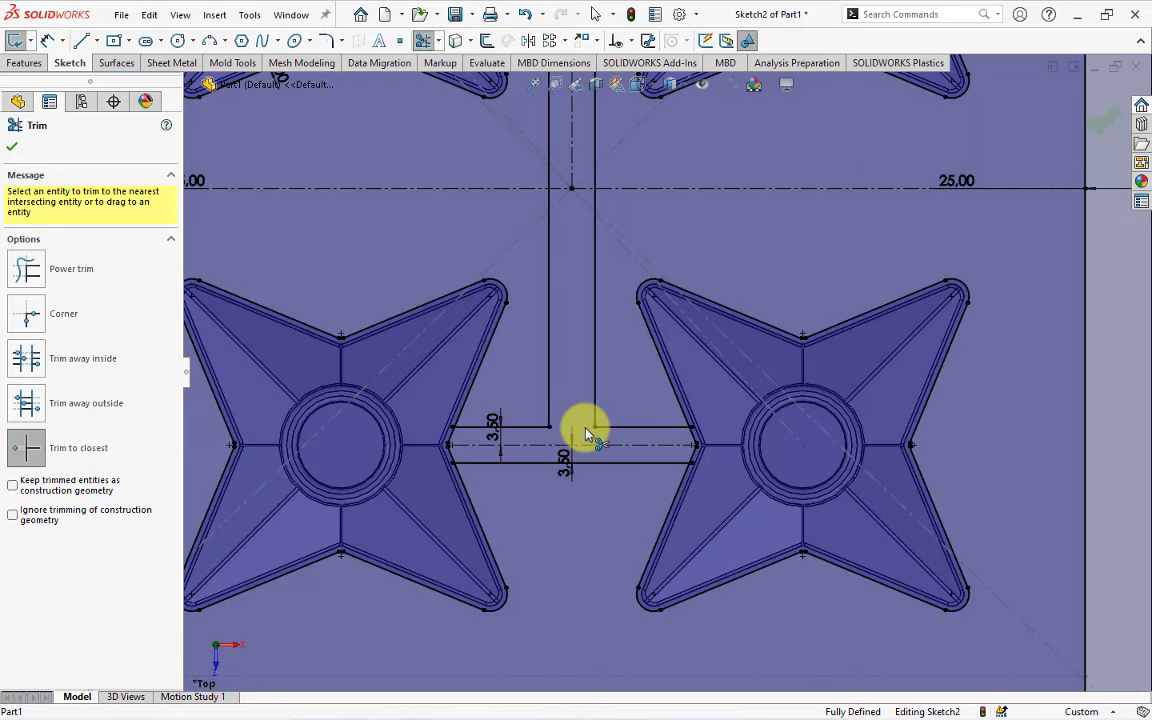
Corner-trim the upper and lower runner lines to the star edge, then undo both trims.
scroll(510, 459, down, 3)
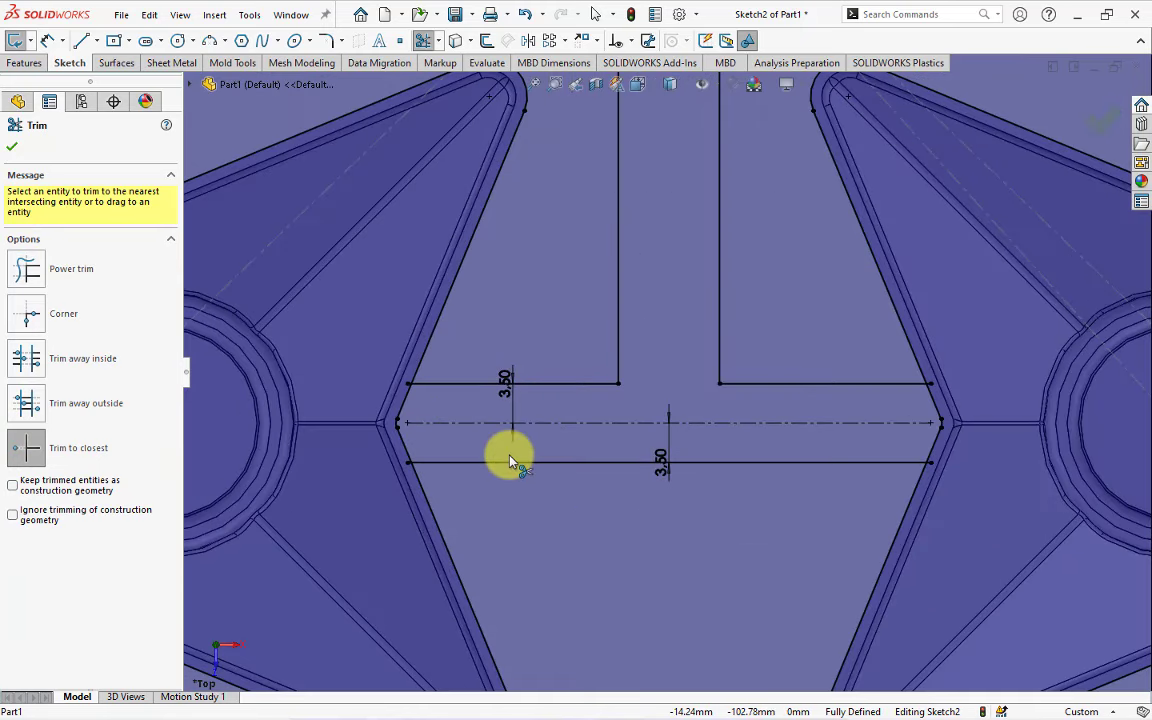
scroll(440, 425, down, 2)
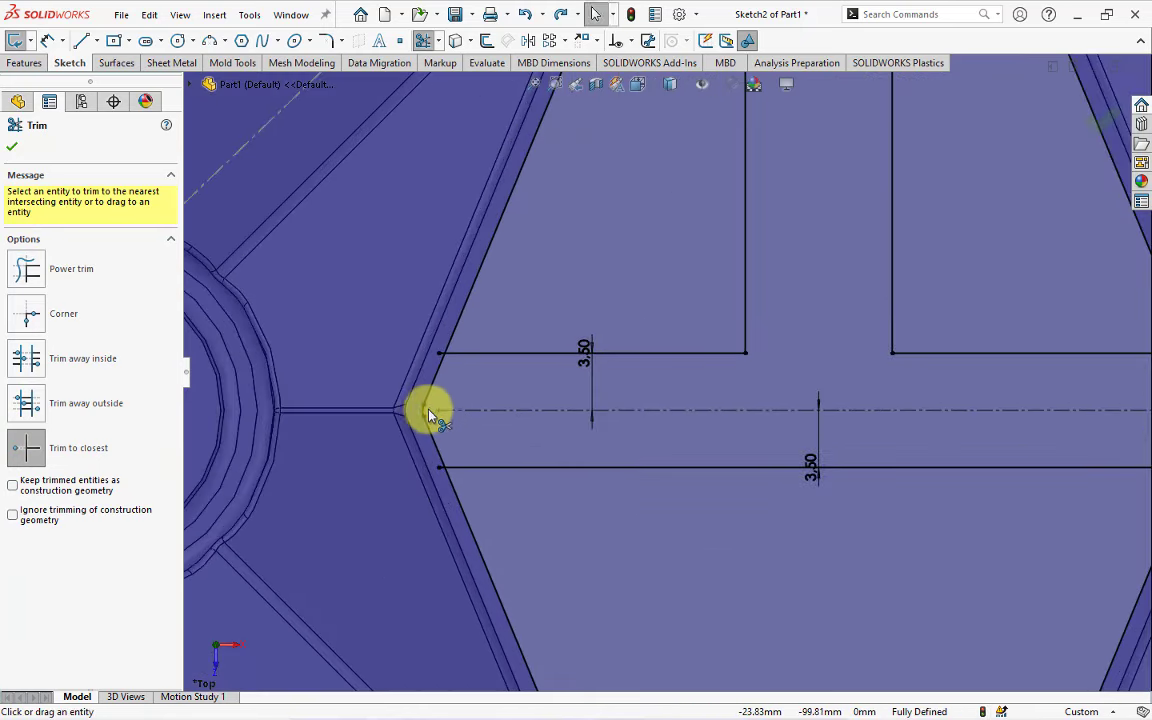
click(26, 313)
click(507, 357)
click(459, 314)
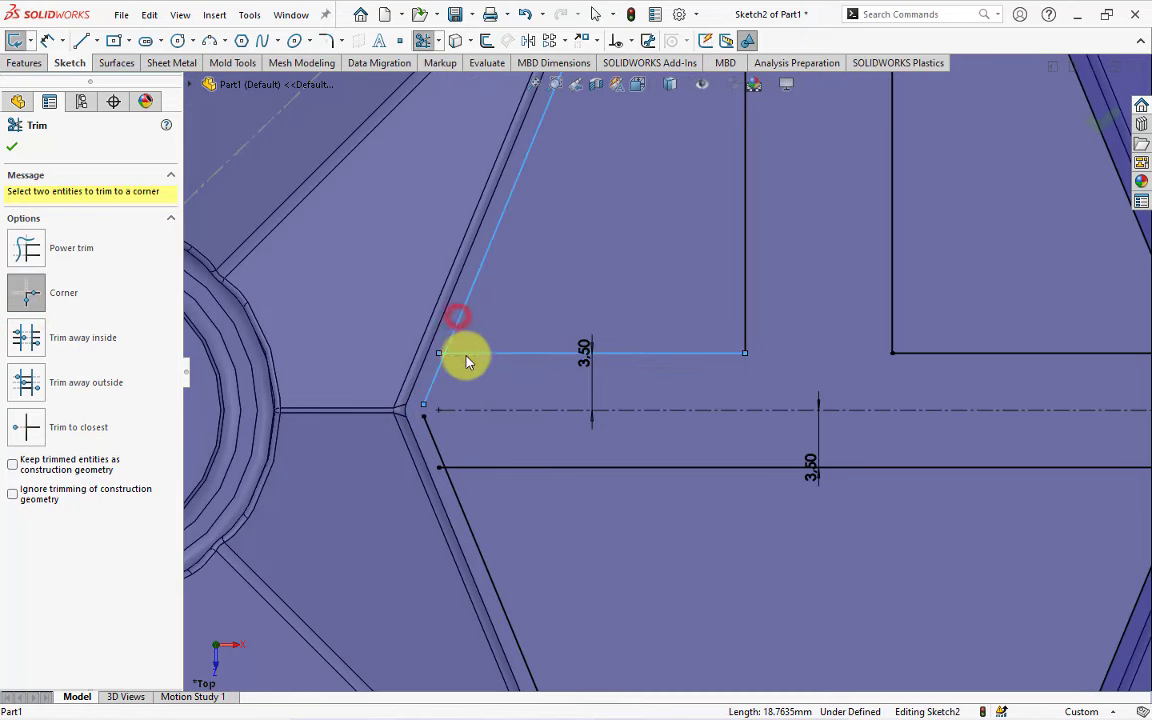
click(459, 505)
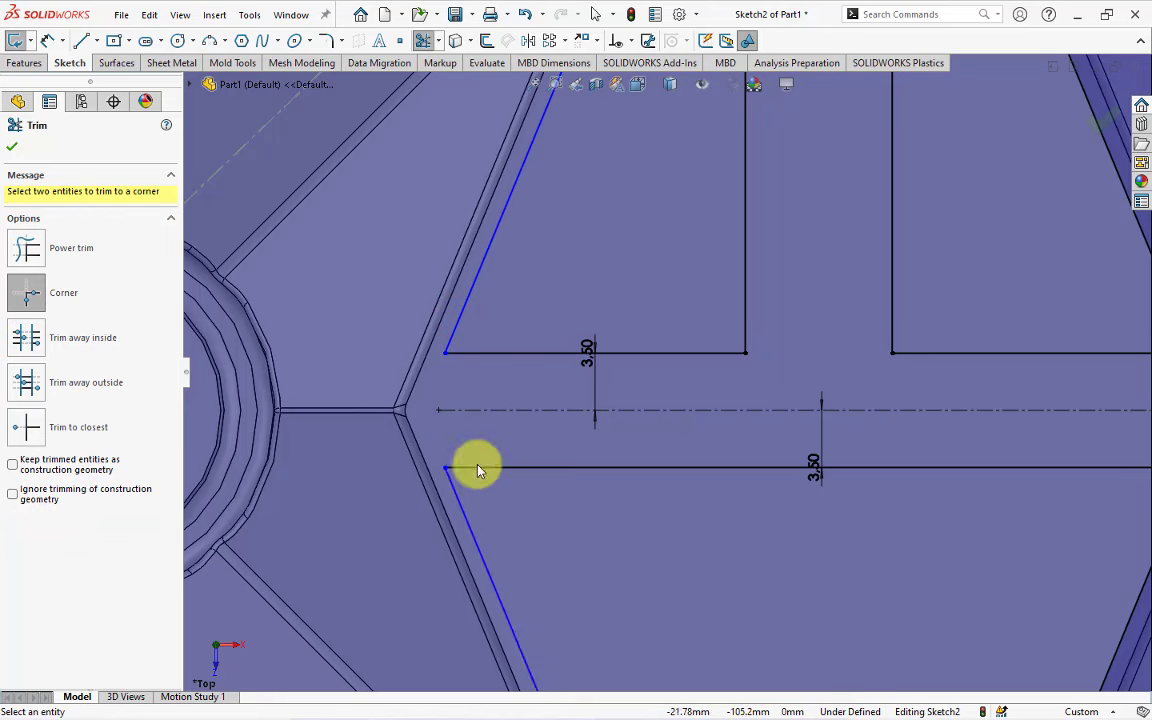
click(525, 14)
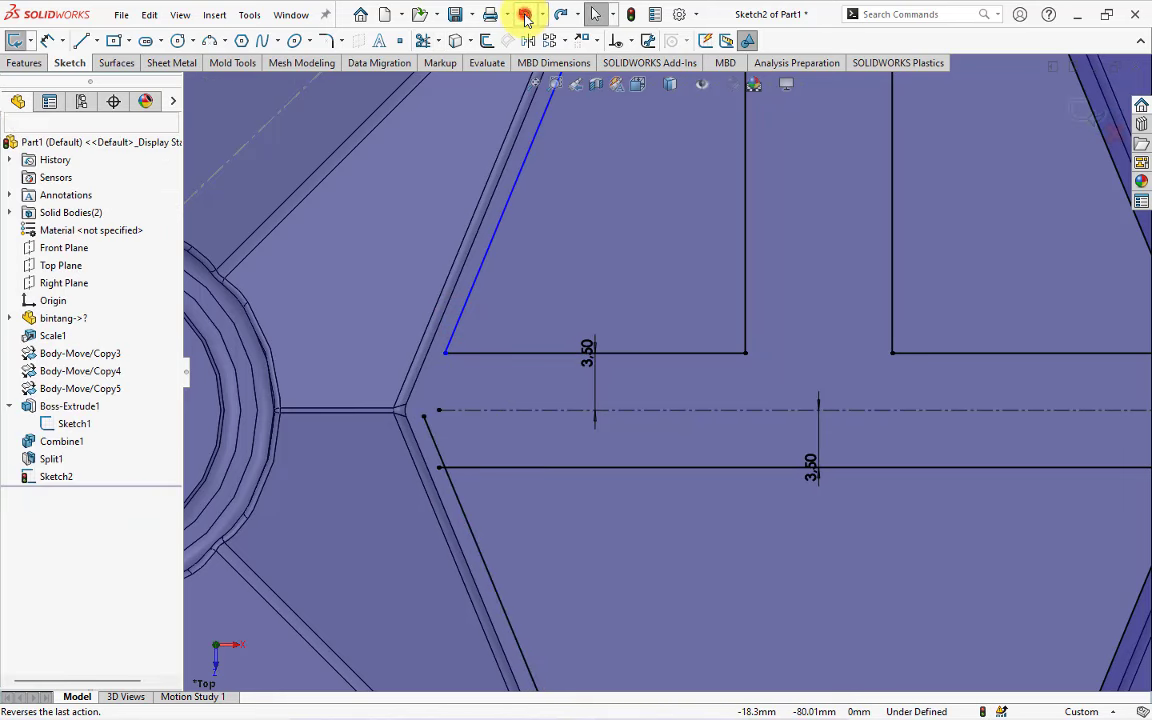
click(525, 14)
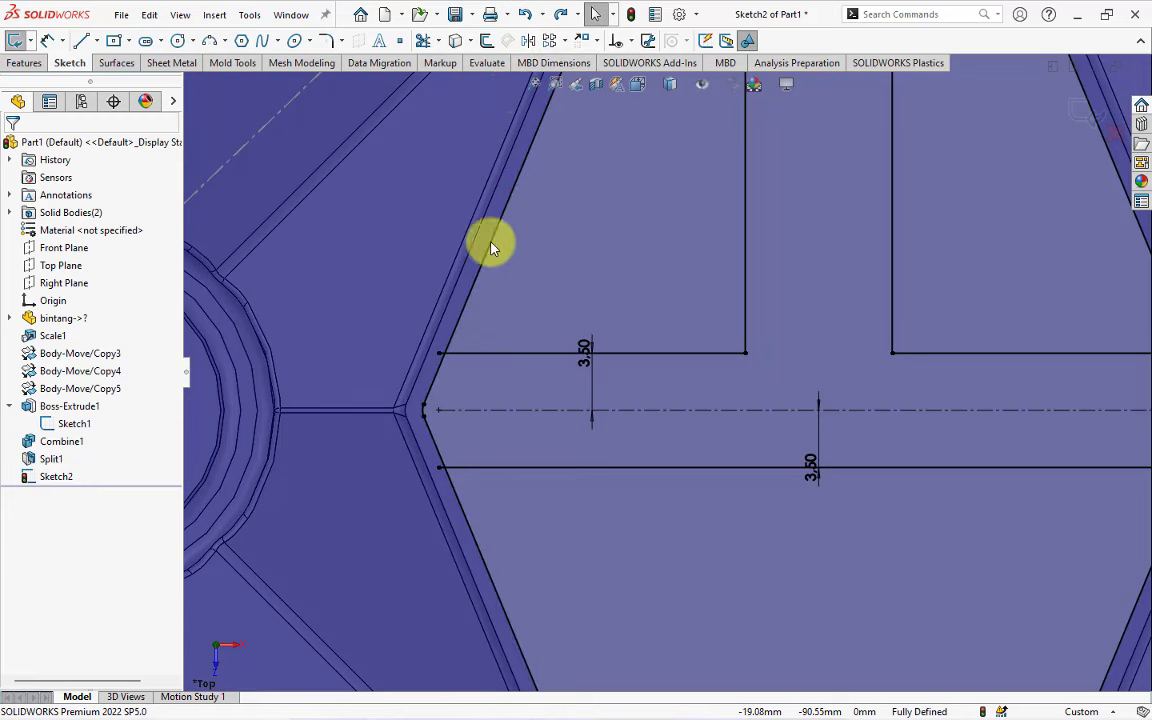
Fillet the four runner-to-star corners and two inner channel corners at R1.00.
click(326, 40)
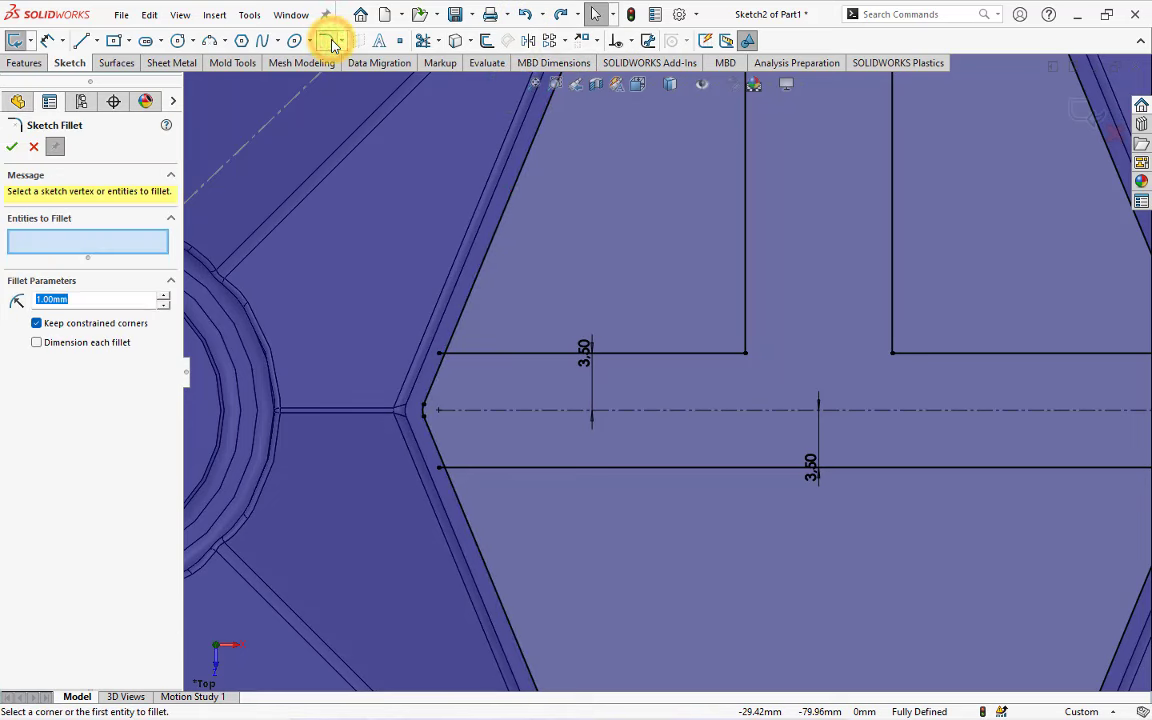
click(503, 353)
click(465, 316)
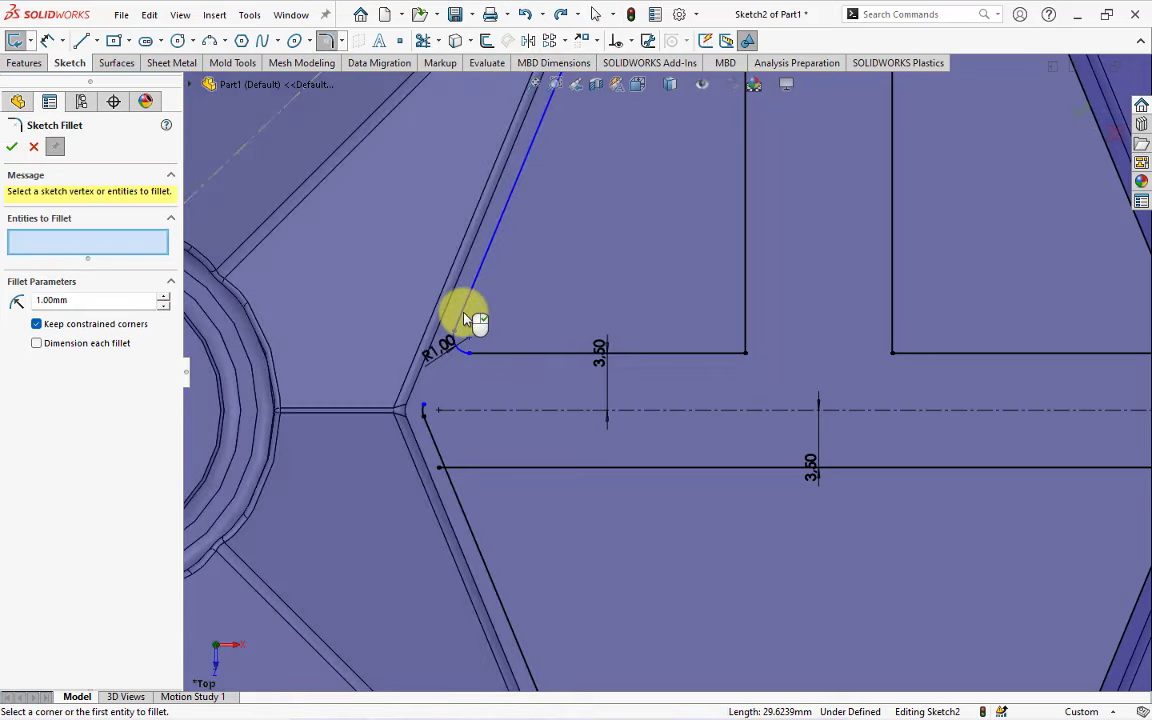
click(480, 468)
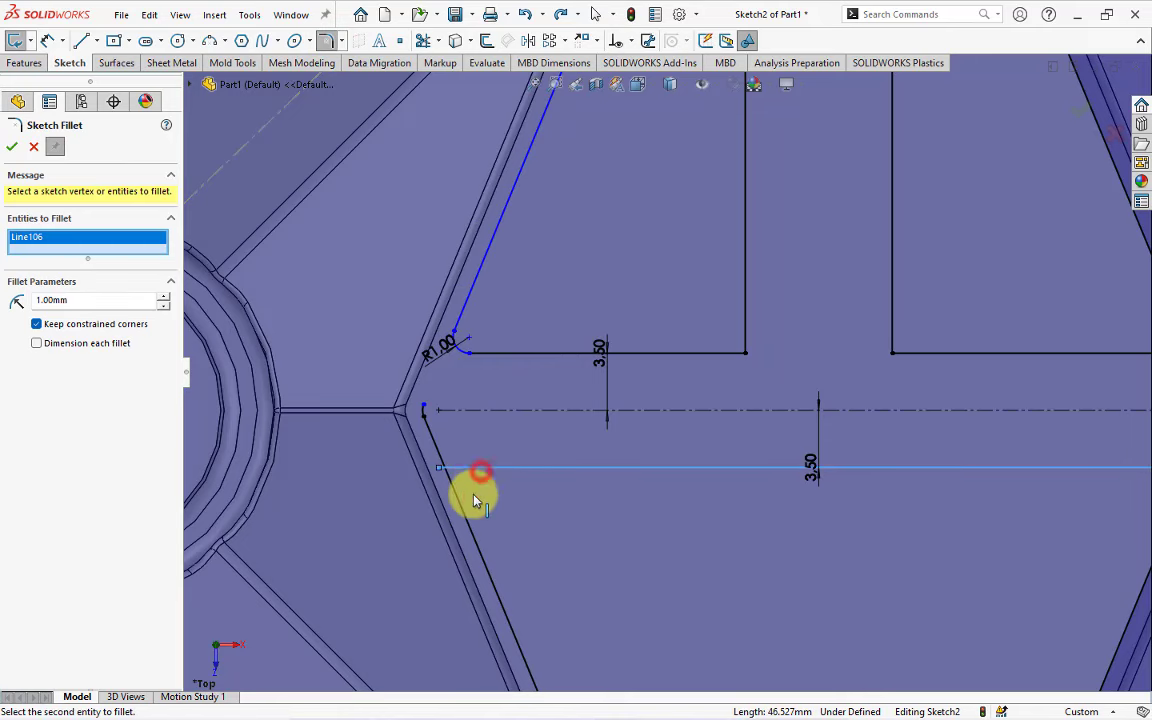
click(500, 515)
scroll(510, 514, down, 2)
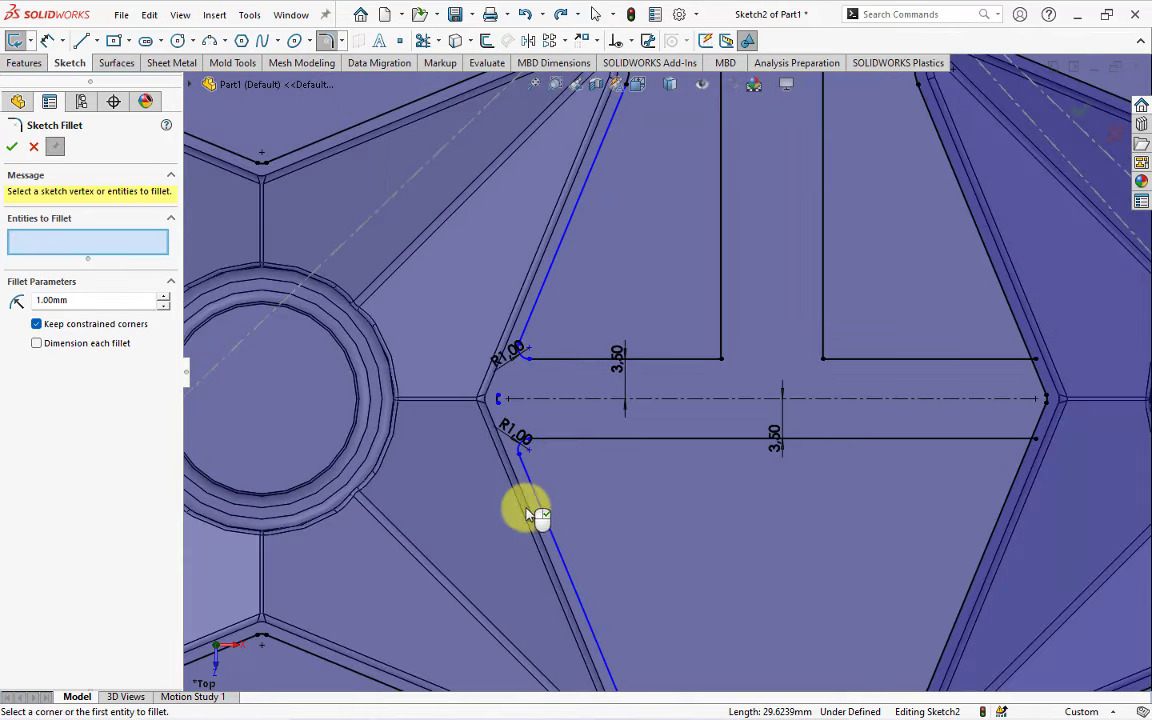
click(1005, 440)
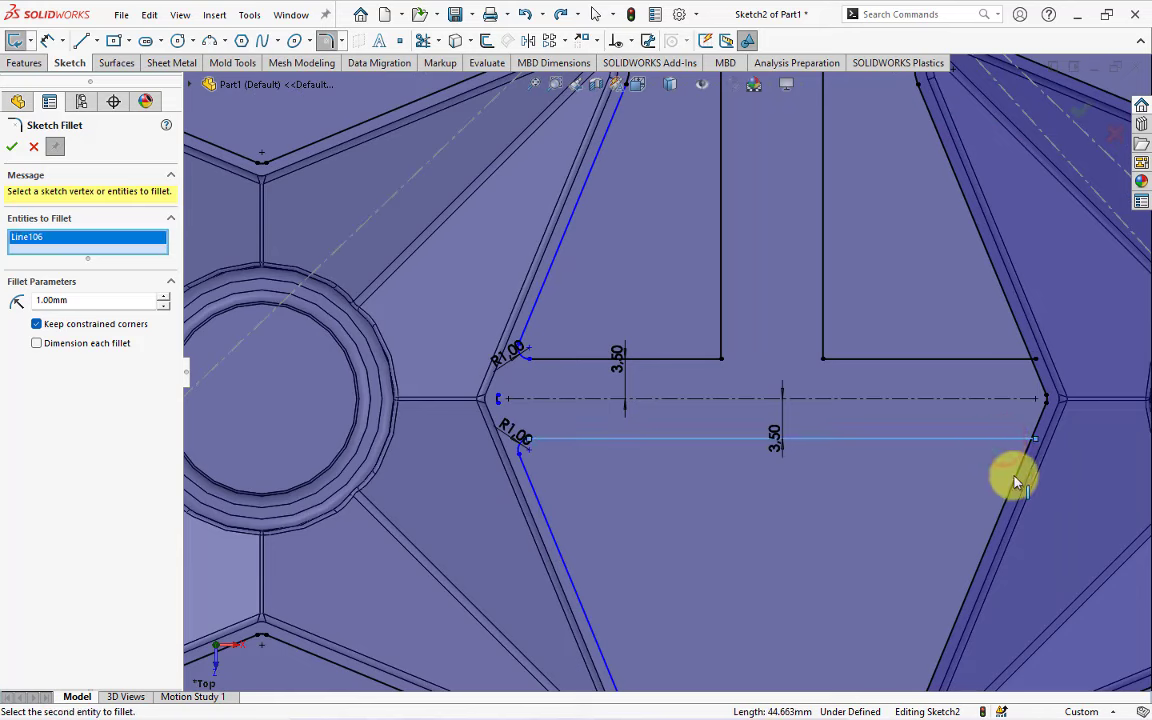
click(1015, 476)
click(990, 358)
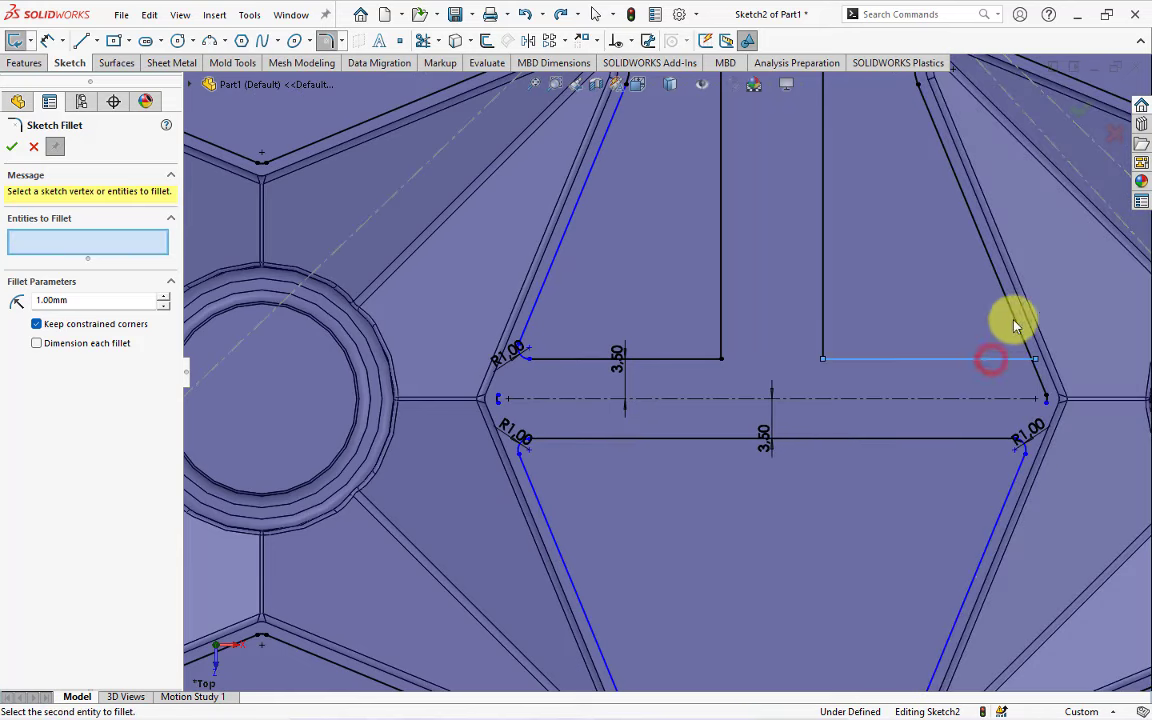
click(1012, 317)
click(823, 358)
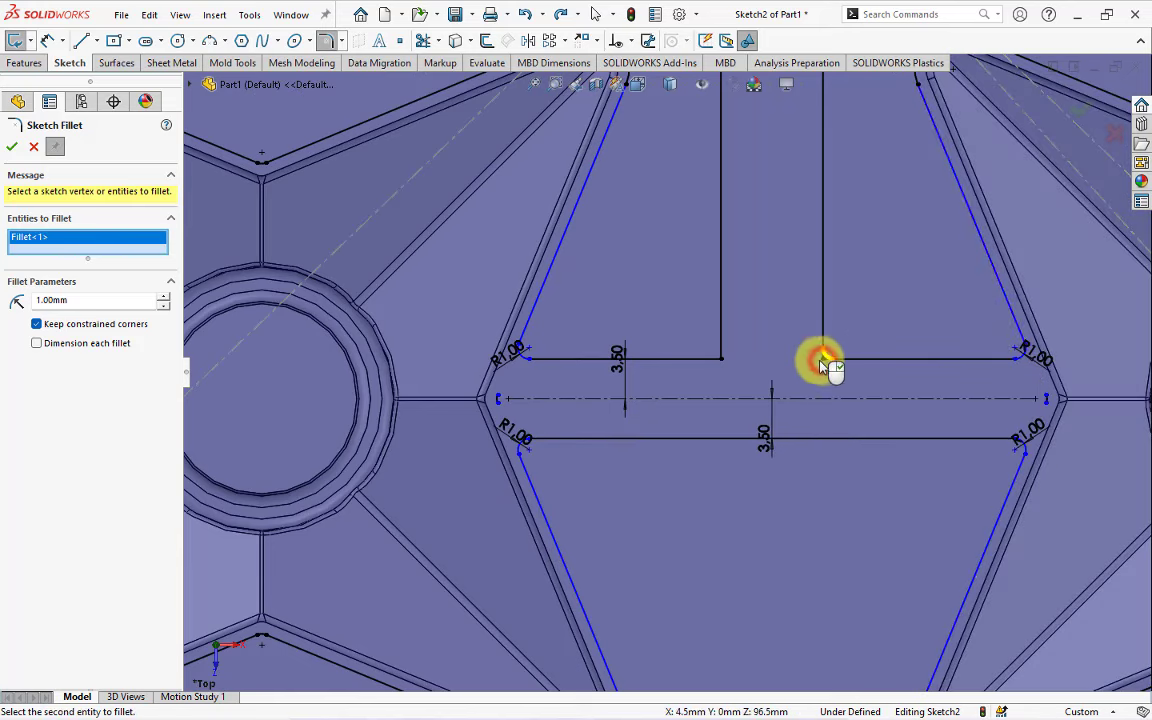
click(721, 358)
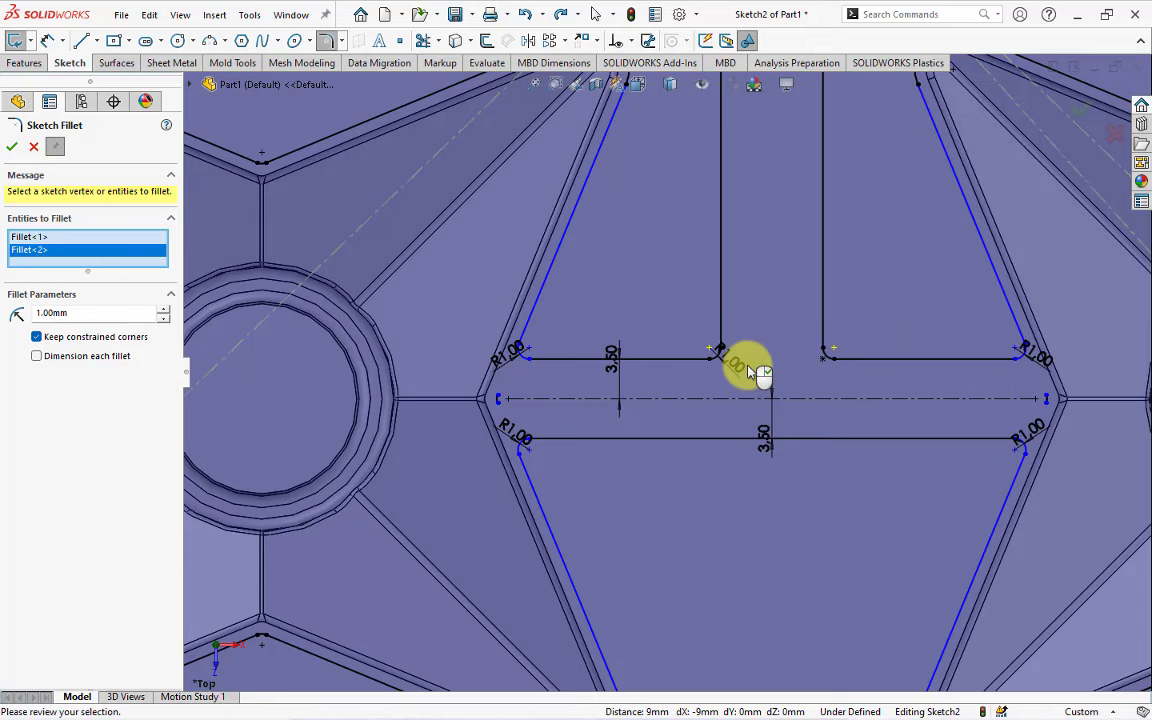
key(Return)
Add R1.00 fillets to the remaining upper and lower runner corners at the other stars.
scroll(735, 365, up, 3)
scroll(750, 370, up, 2)
scroll(750, 370, up, 3)
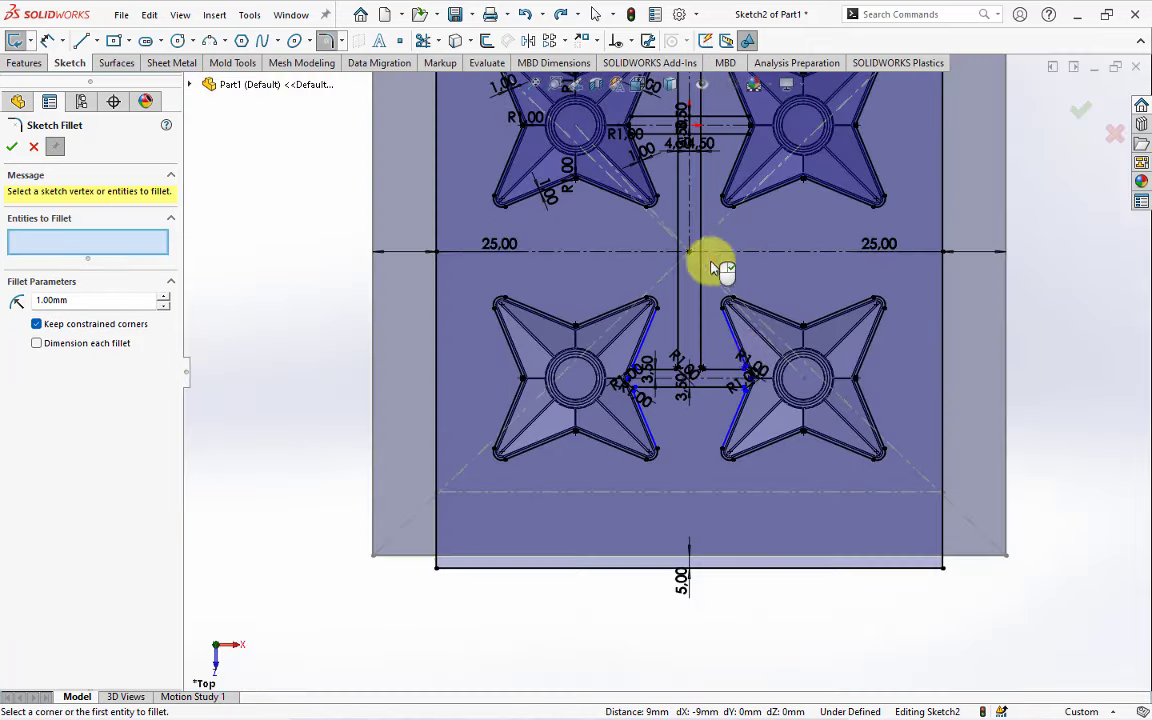
scroll(707, 265, down, 2)
scroll(681, 213, down, 2)
scroll(669, 288, down, 2)
scroll(672, 293, down, 2)
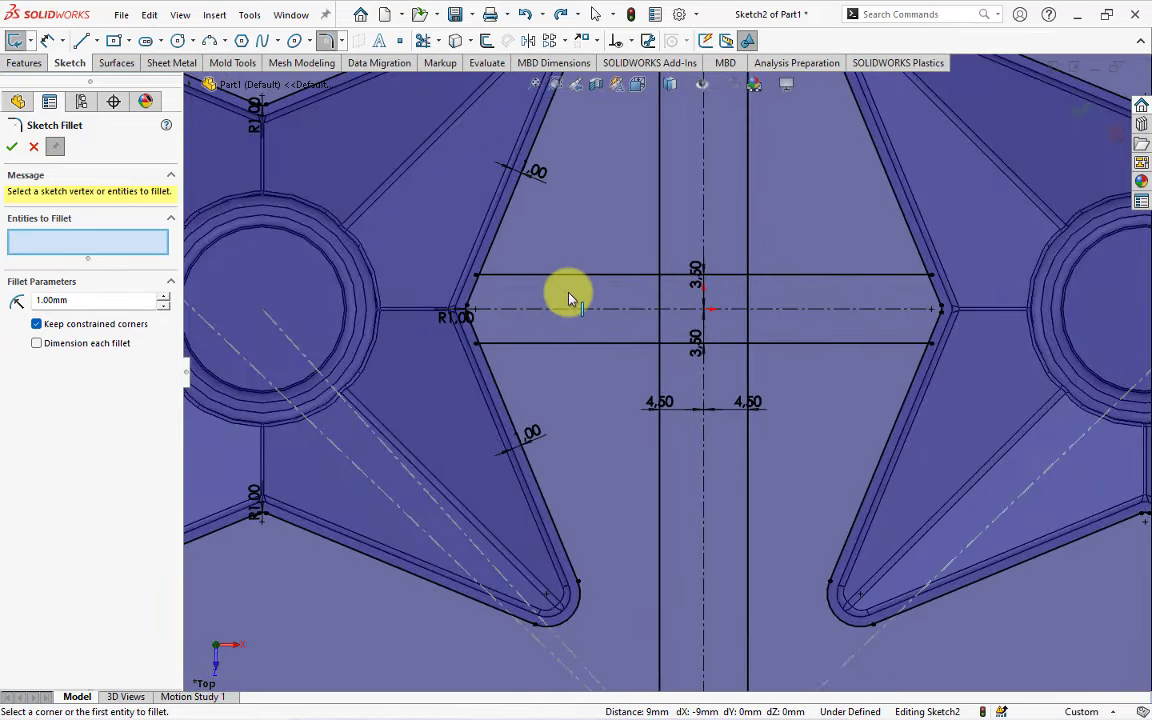
scroll(568, 296, down, 2)
click(497, 275)
click(481, 248)
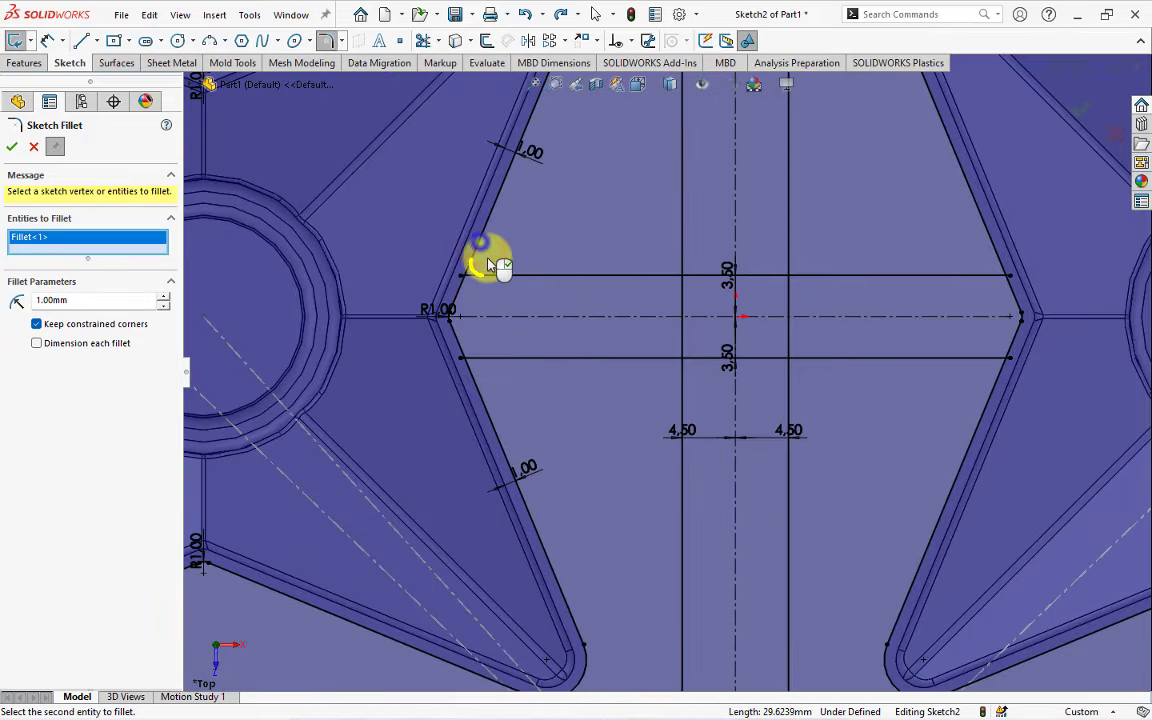
click(484, 391)
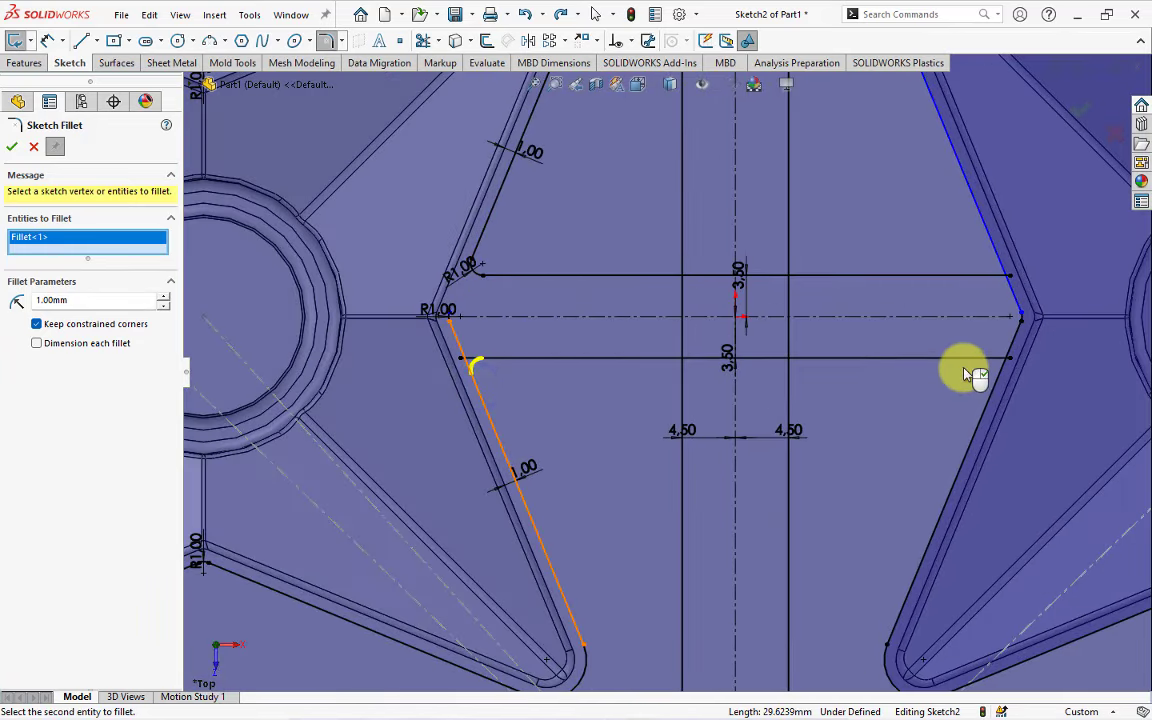
click(970, 358)
click(990, 400)
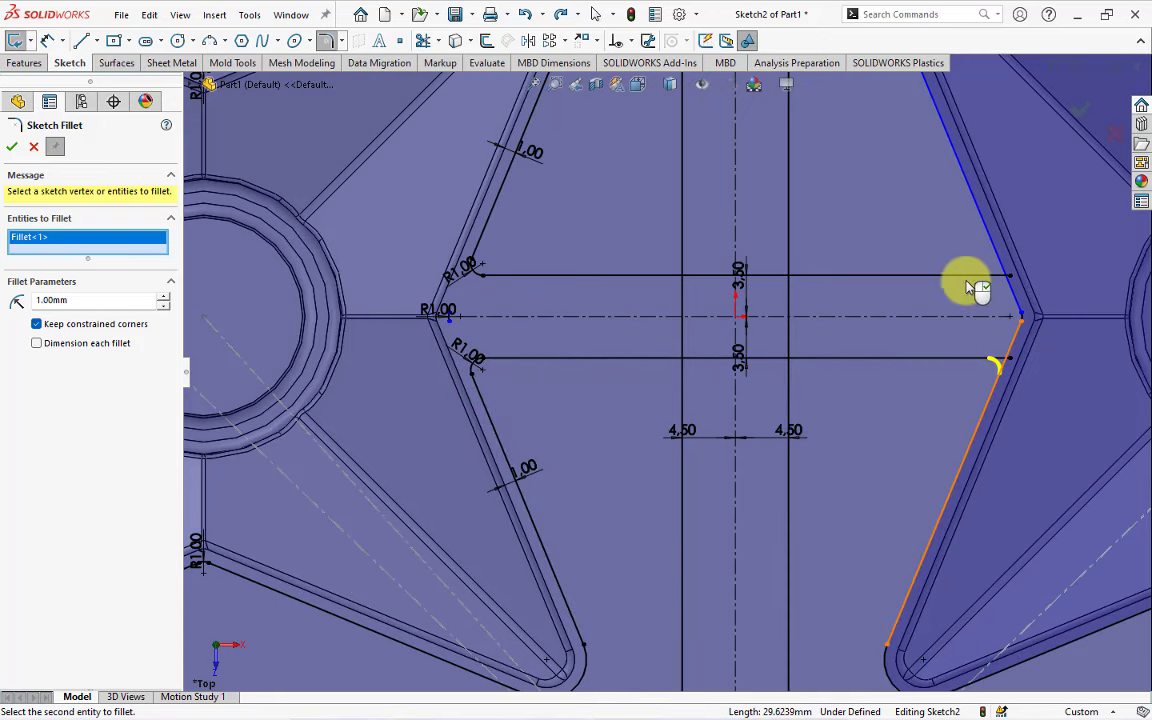
click(958, 275)
click(987, 237)
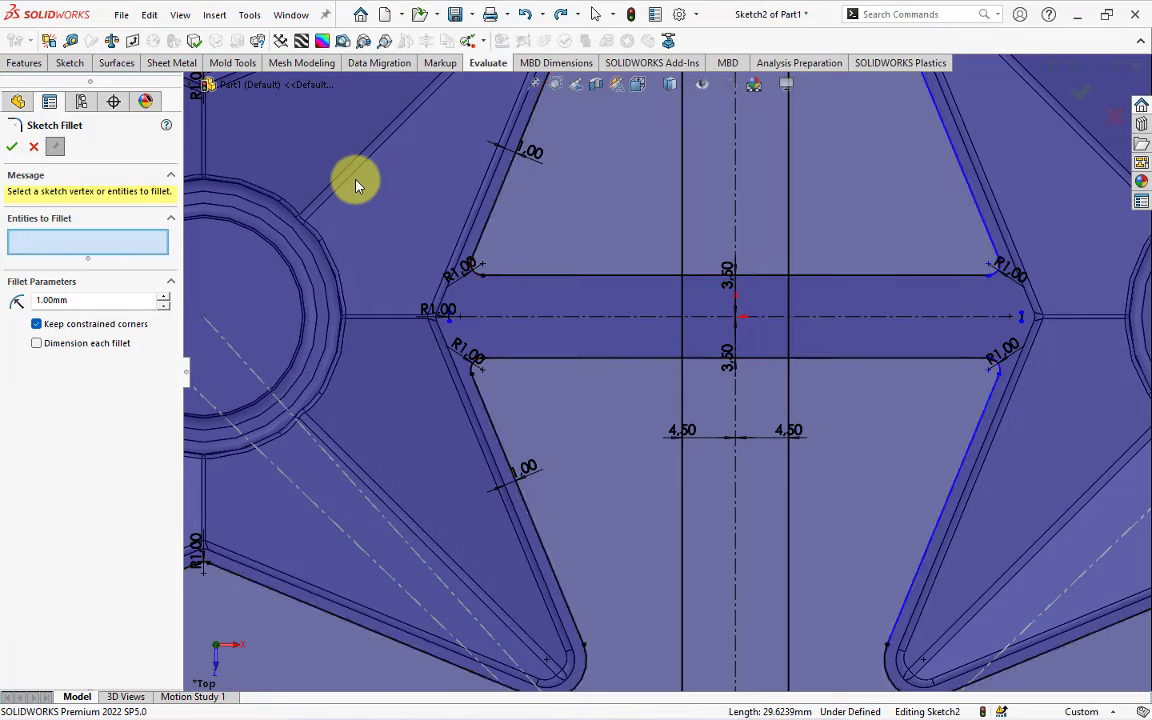
Trim the crossing vertical line and upper and lower band segments out of the runner junction.
click(33, 146)
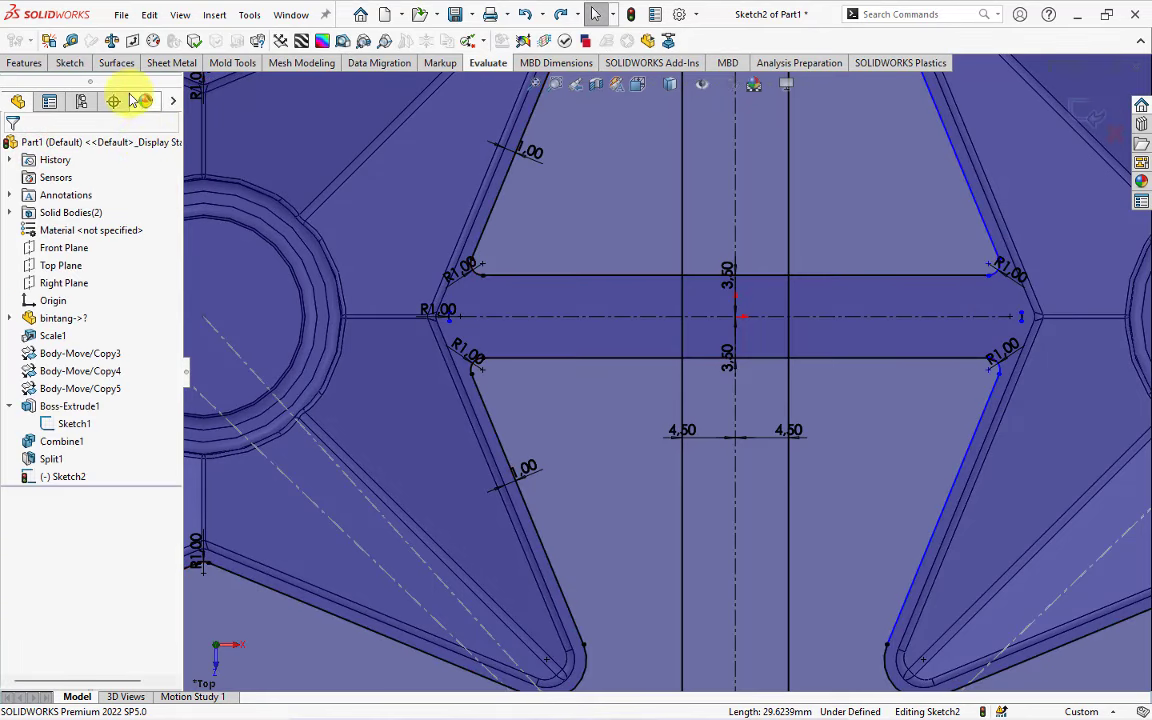
click(70, 63)
click(422, 40)
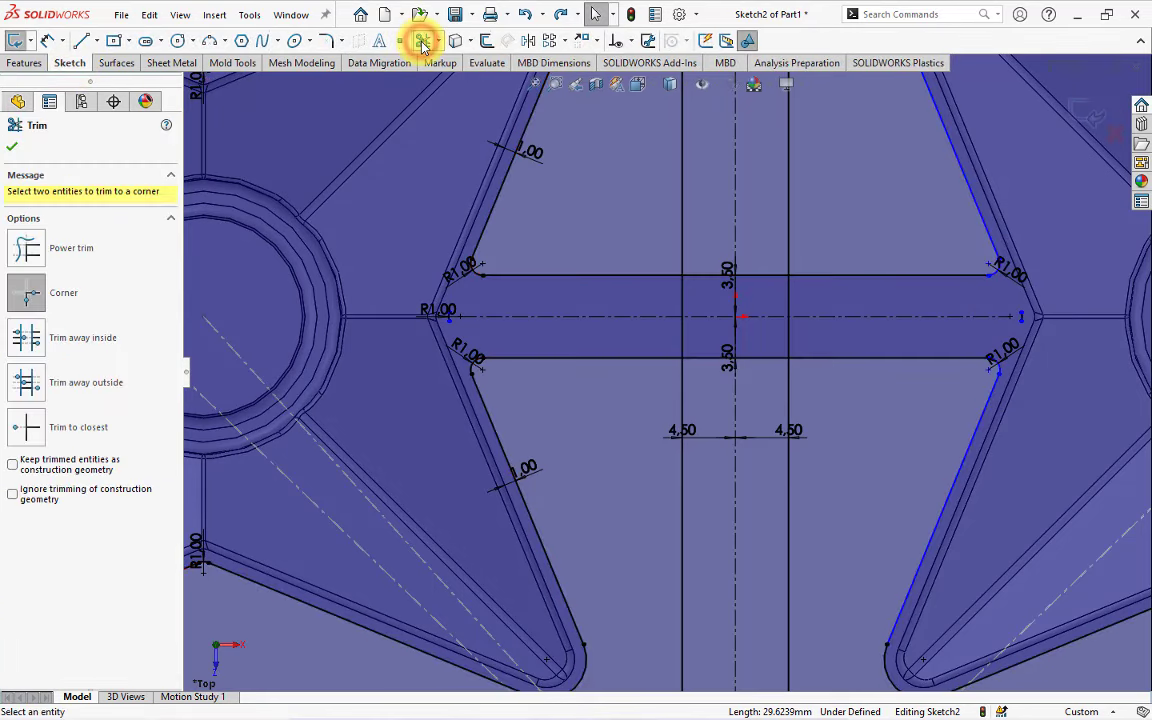
click(26, 427)
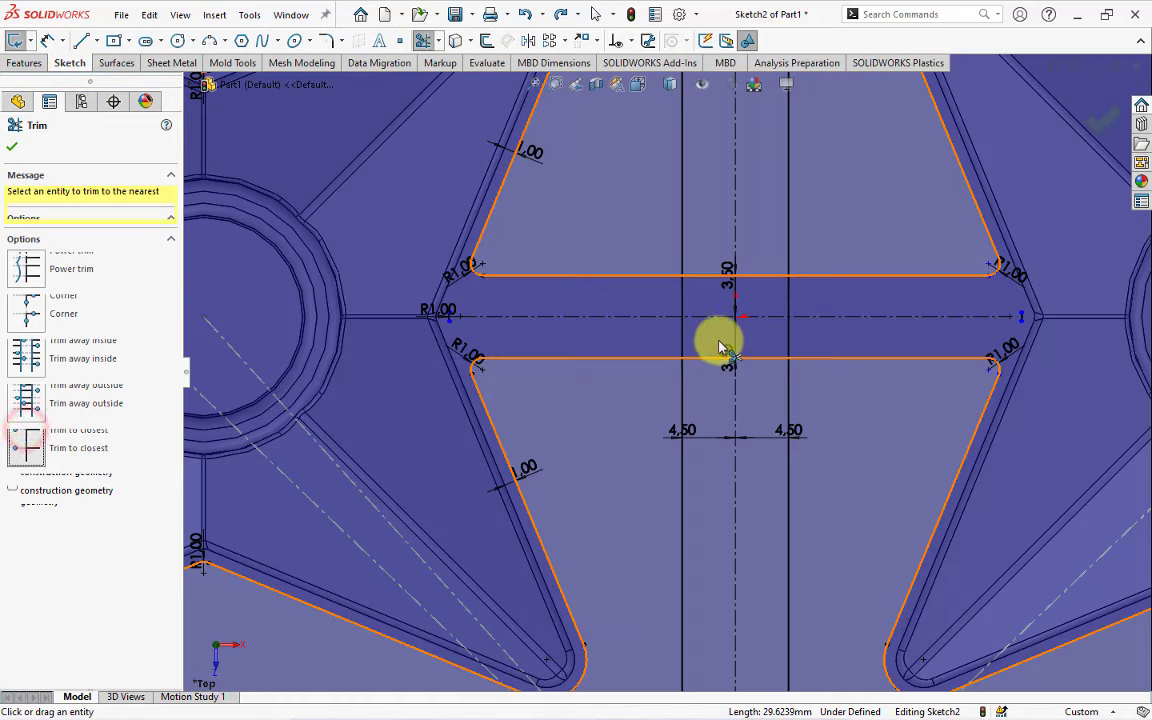
click(684, 300)
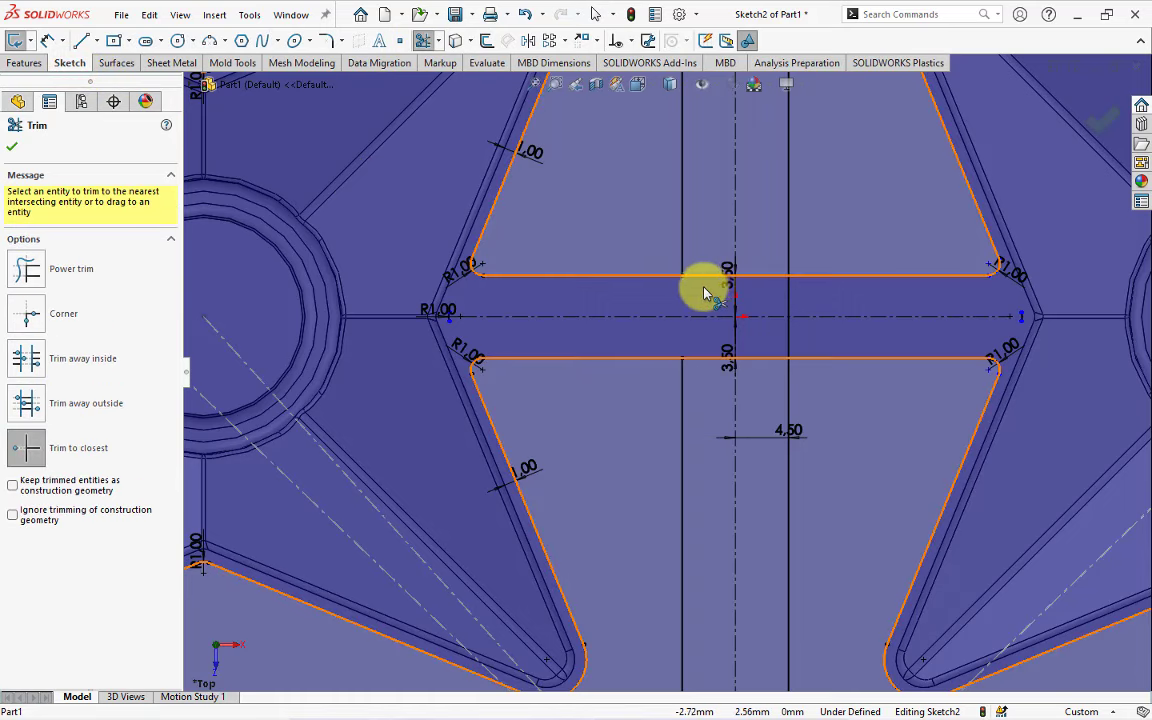
click(759, 276)
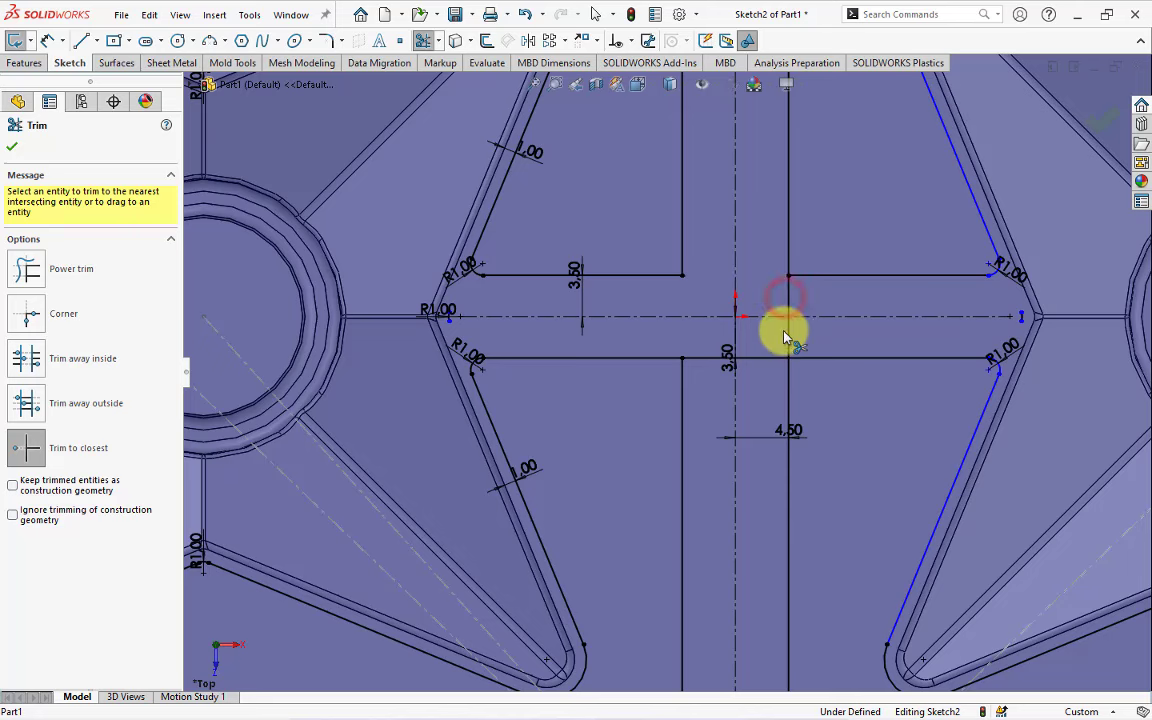
click(706, 358)
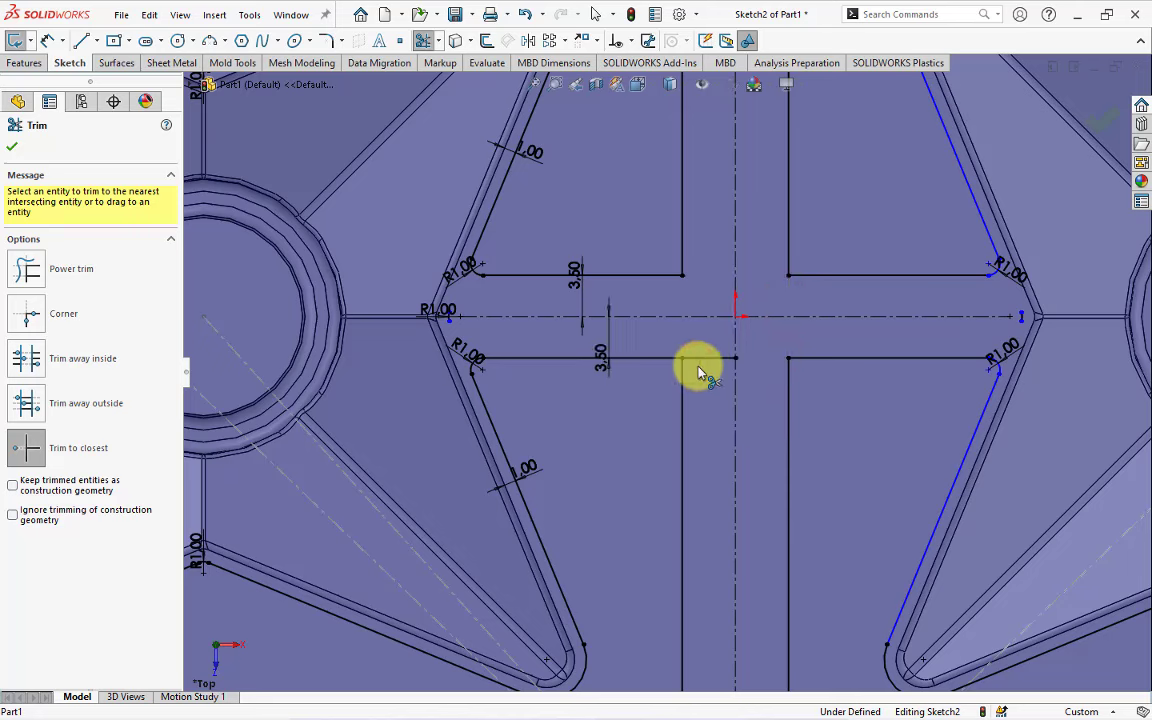
Round the four inner junction corners with R1.00 fillets.
click(327, 42)
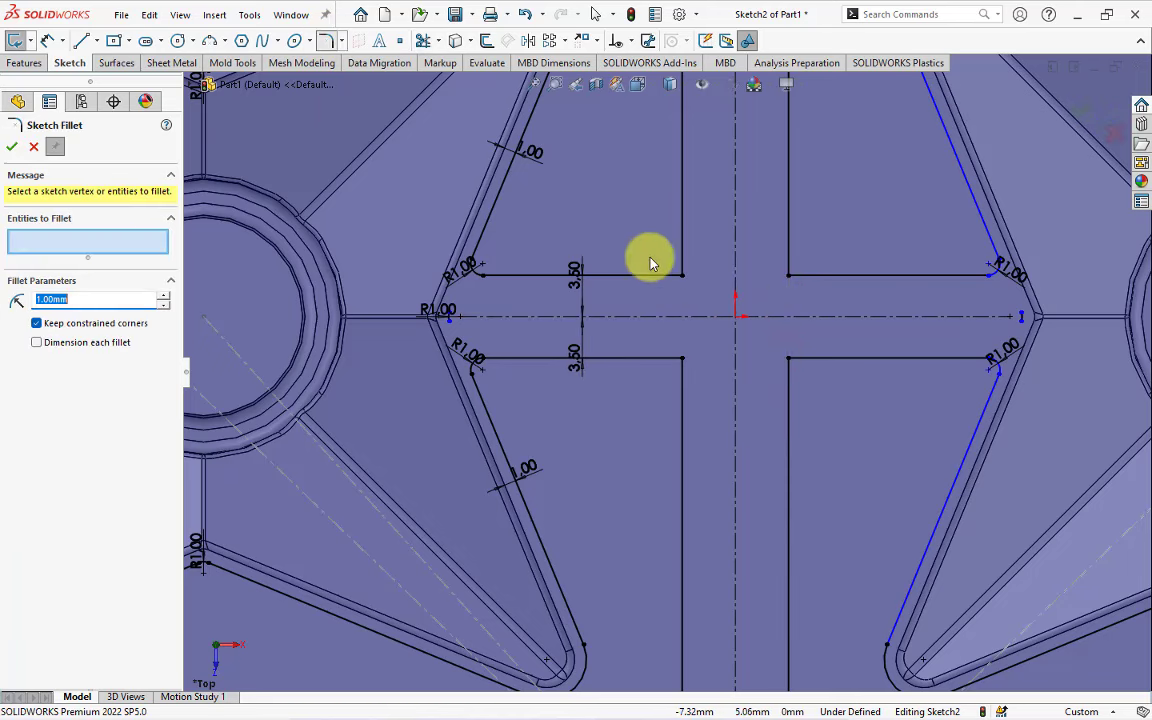
click(679, 272)
click(789, 276)
click(791, 360)
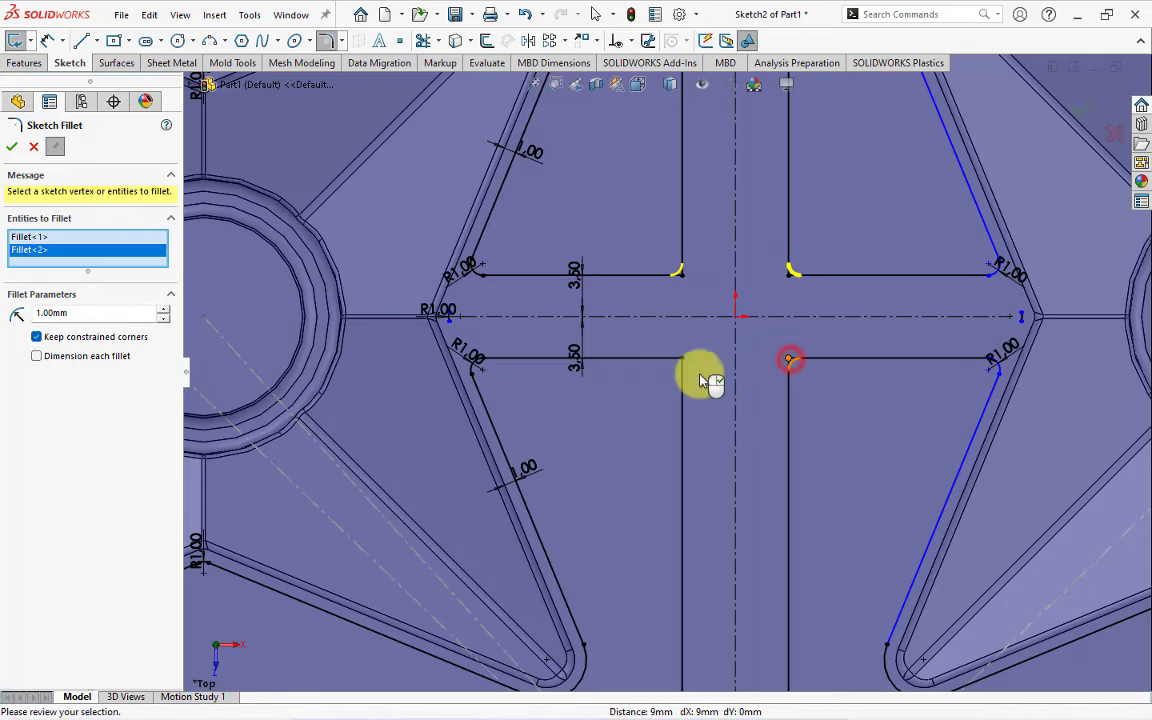
click(681, 360)
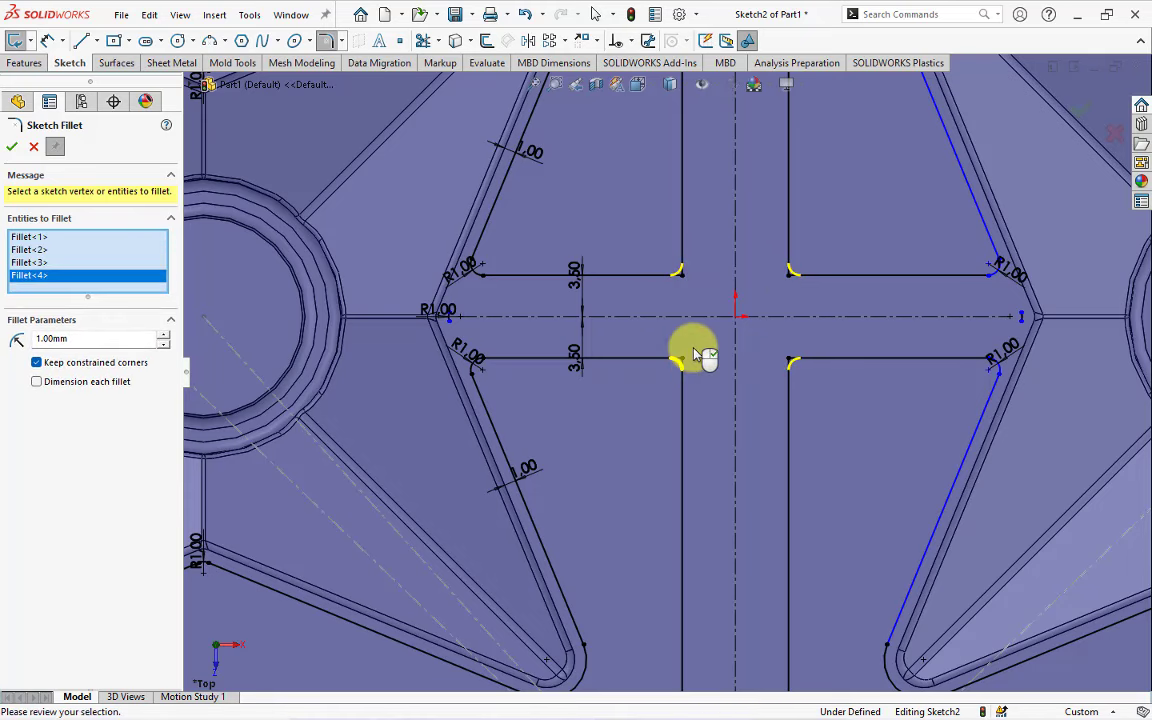
key(Return)
scroll(690, 358, up, 2)
scroll(697, 353, up, 2)
scroll(689, 342, up, 2)
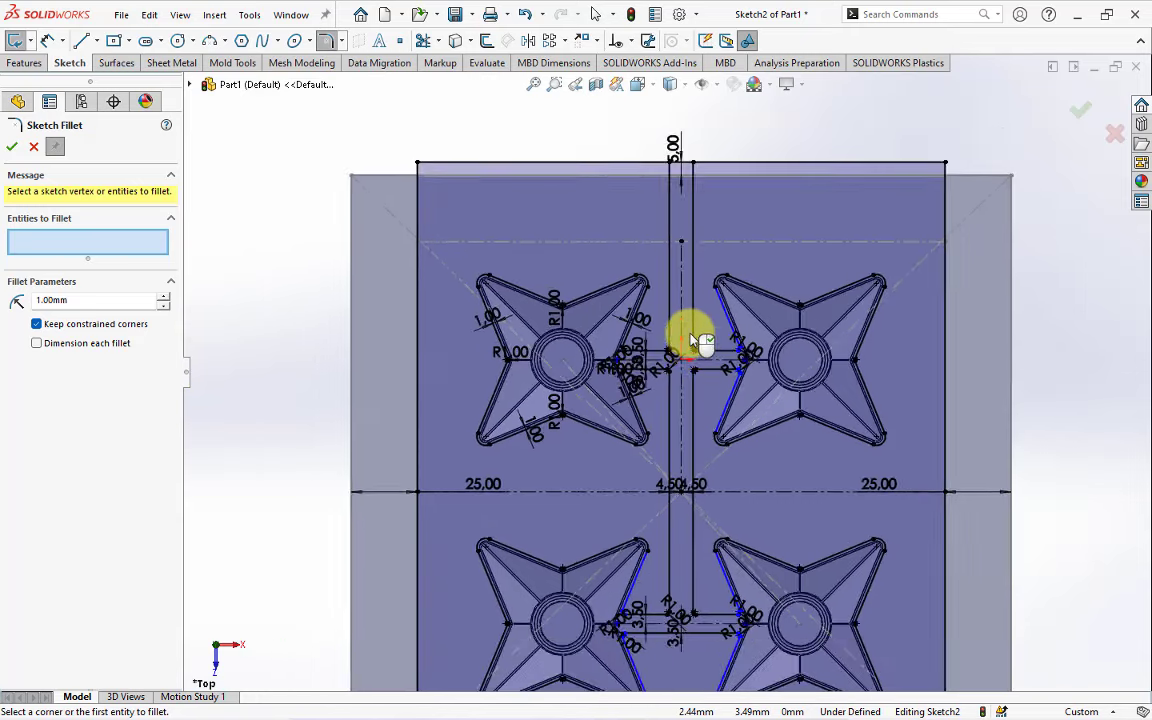
scroll(678, 222, down, 4)
click(33, 146)
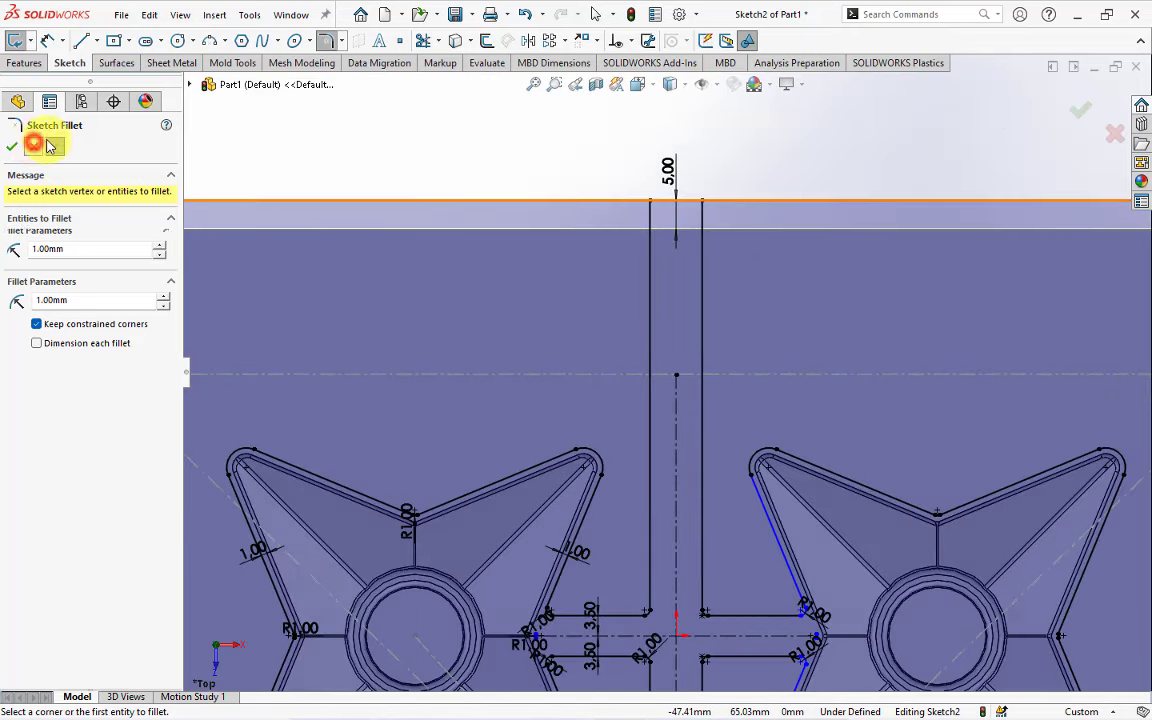
click(423, 42)
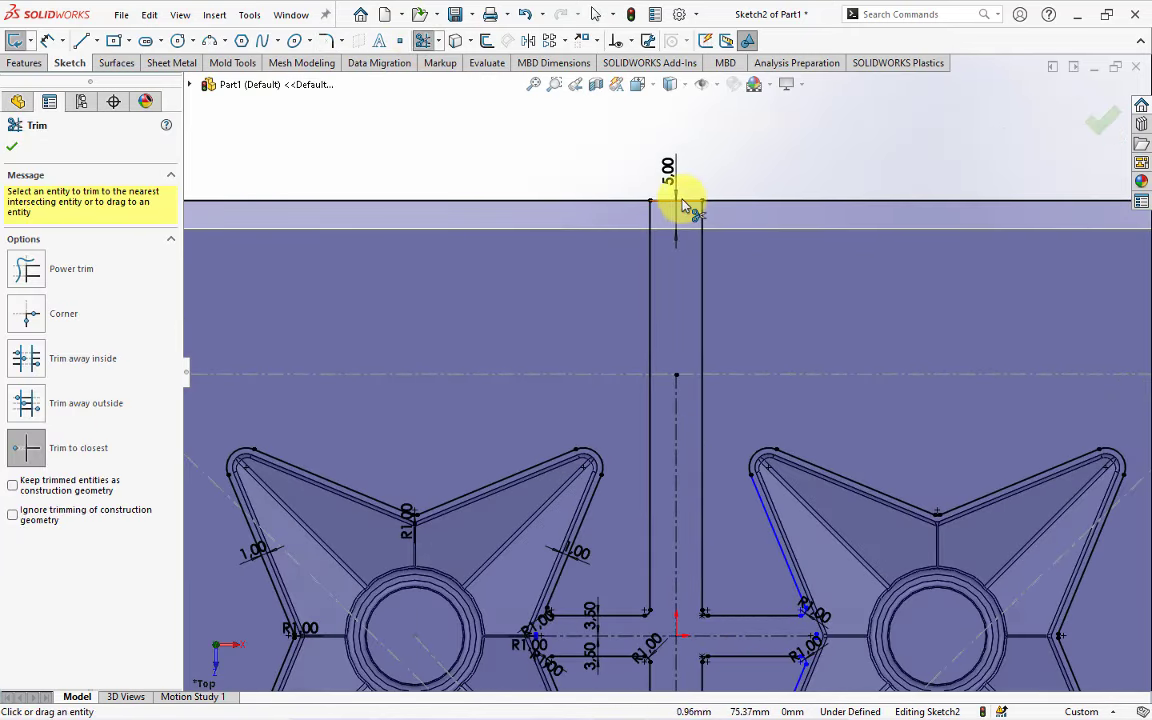
Trim the top edge open between the runner lines and chamfer both slot corners 7.50 mm.
click(683, 205)
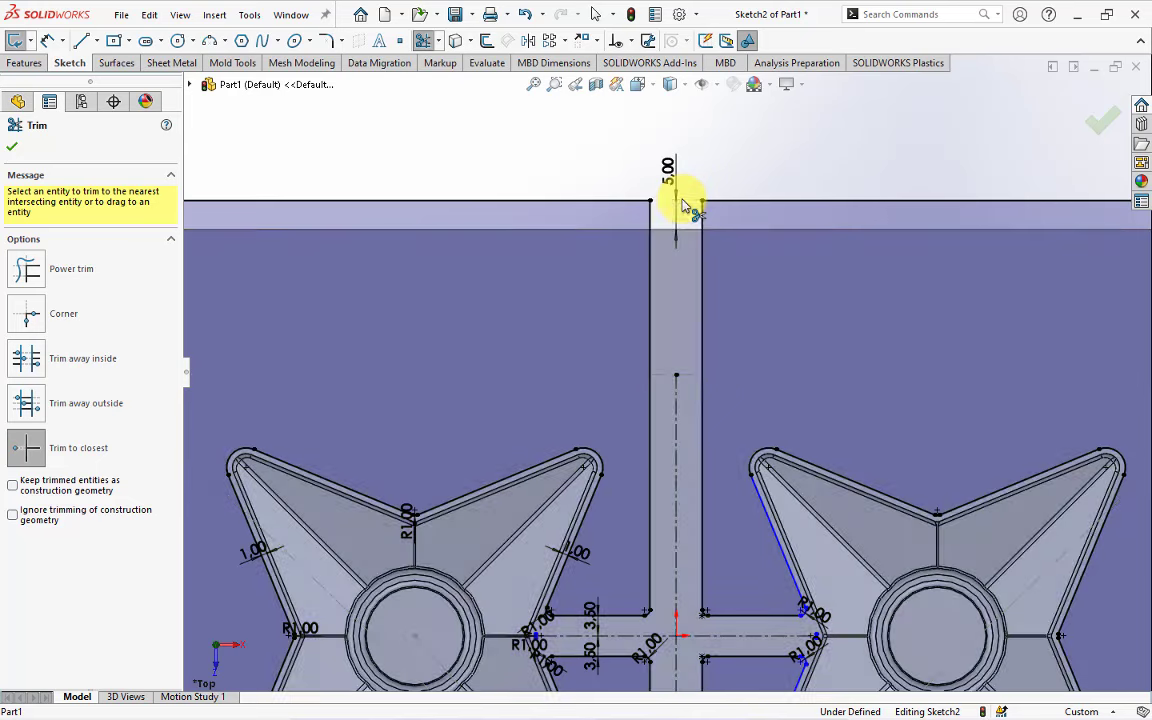
click(341, 40)
click(344, 83)
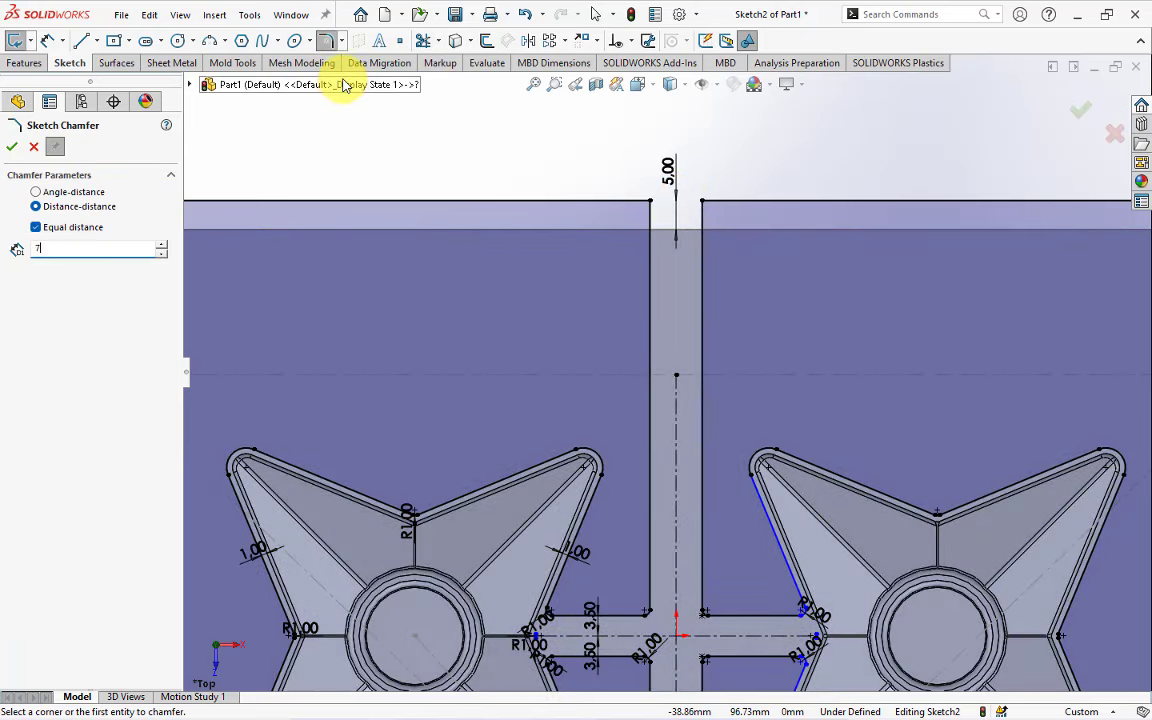
click(650, 205)
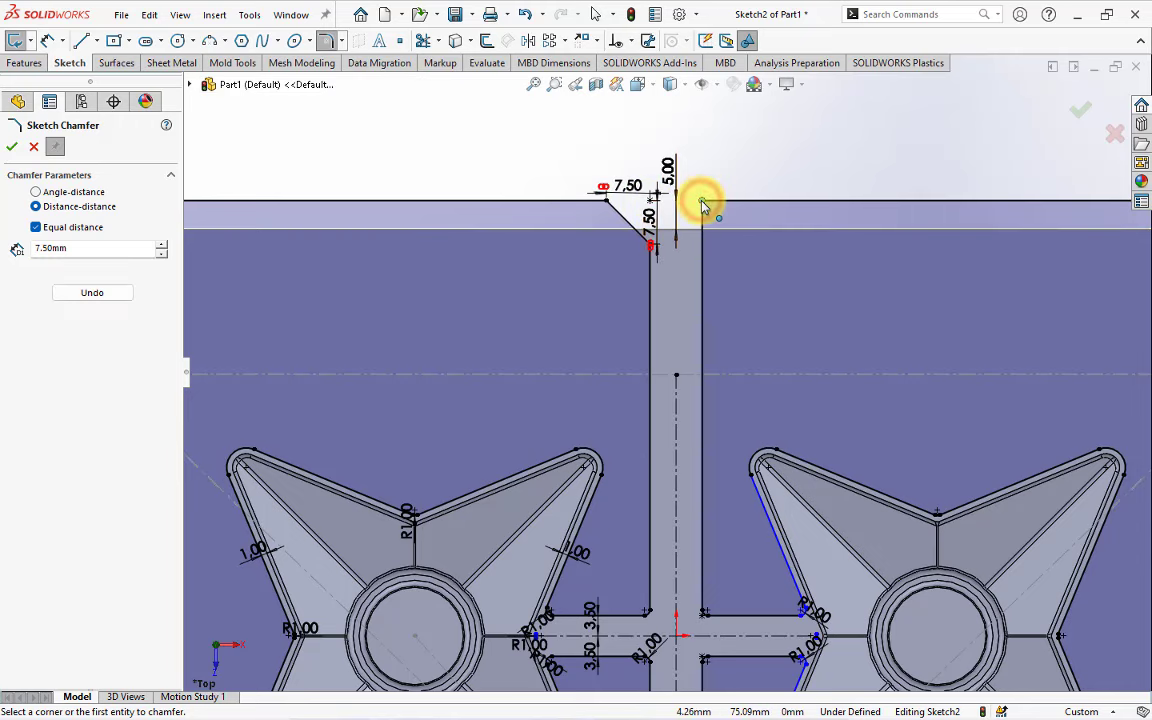
scroll(712, 211, up, 5)
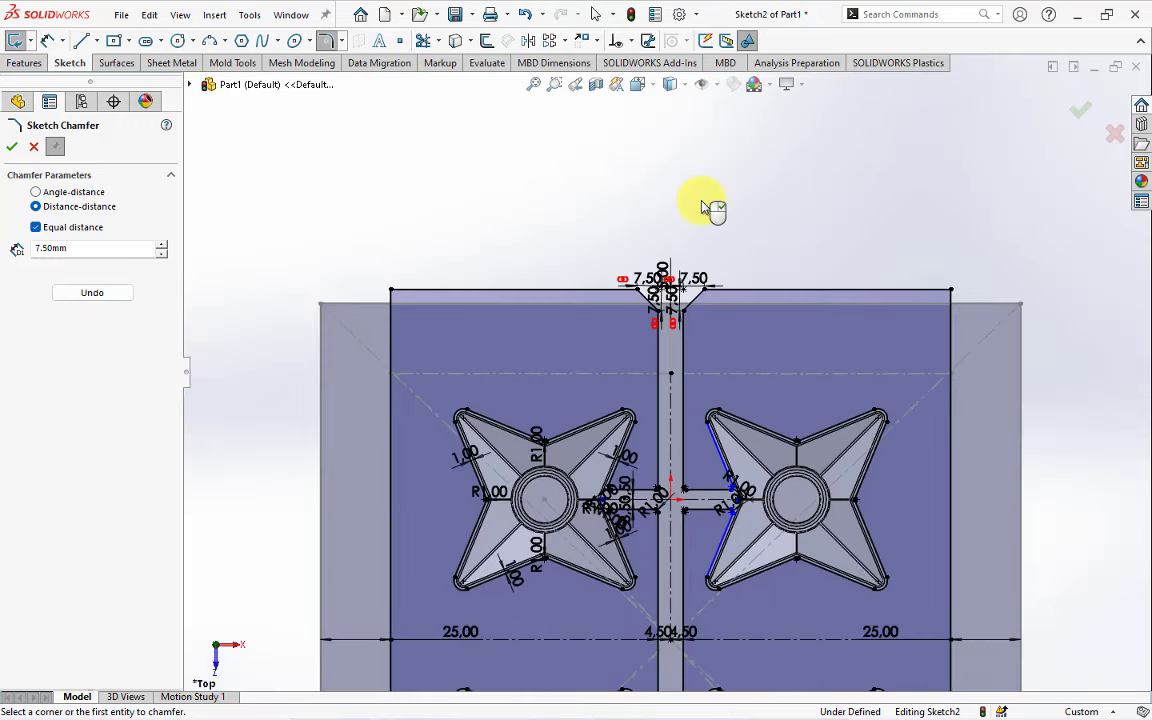
scroll(695, 450, down, 3)
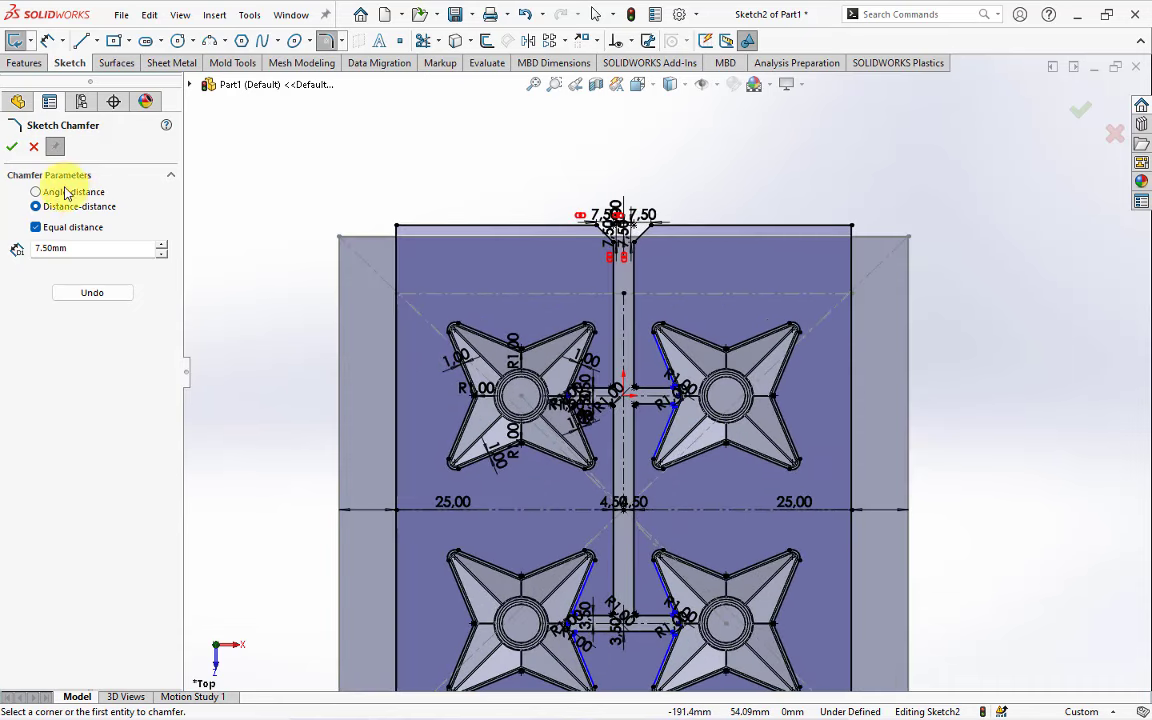
click(13, 146)
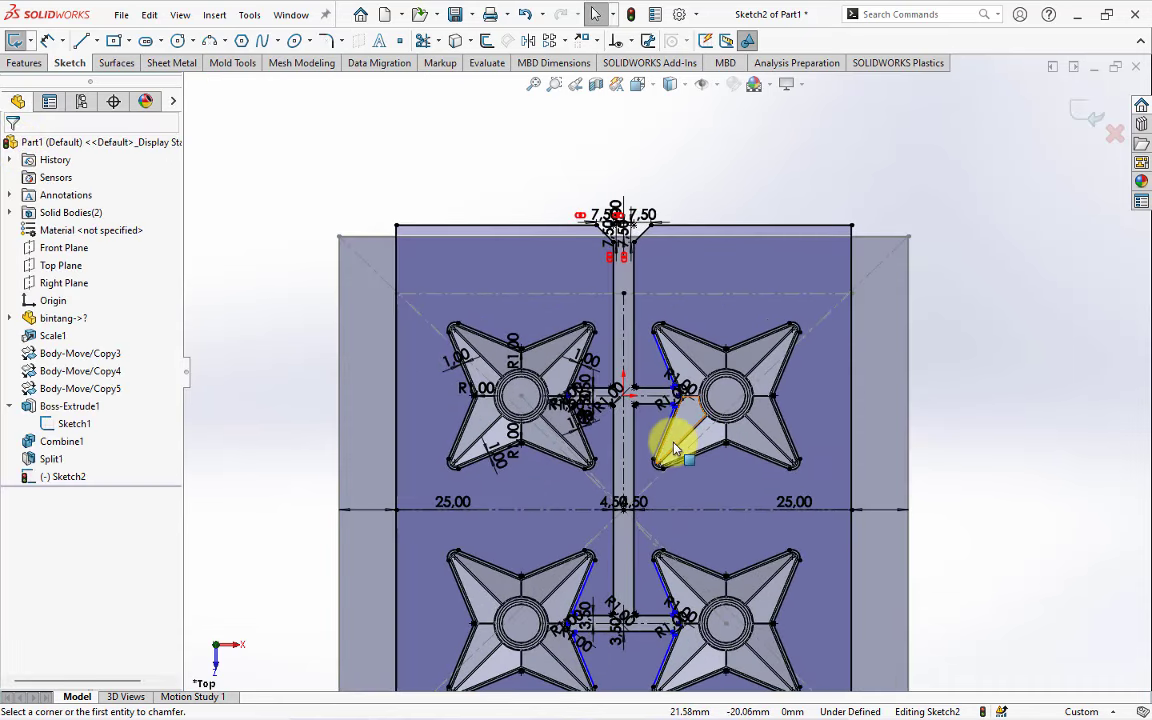
Check that the star-corner, channel and junction fillet arcs are all fully defined.
scroll(670, 400, down, 3)
scroll(660, 380, down, 4)
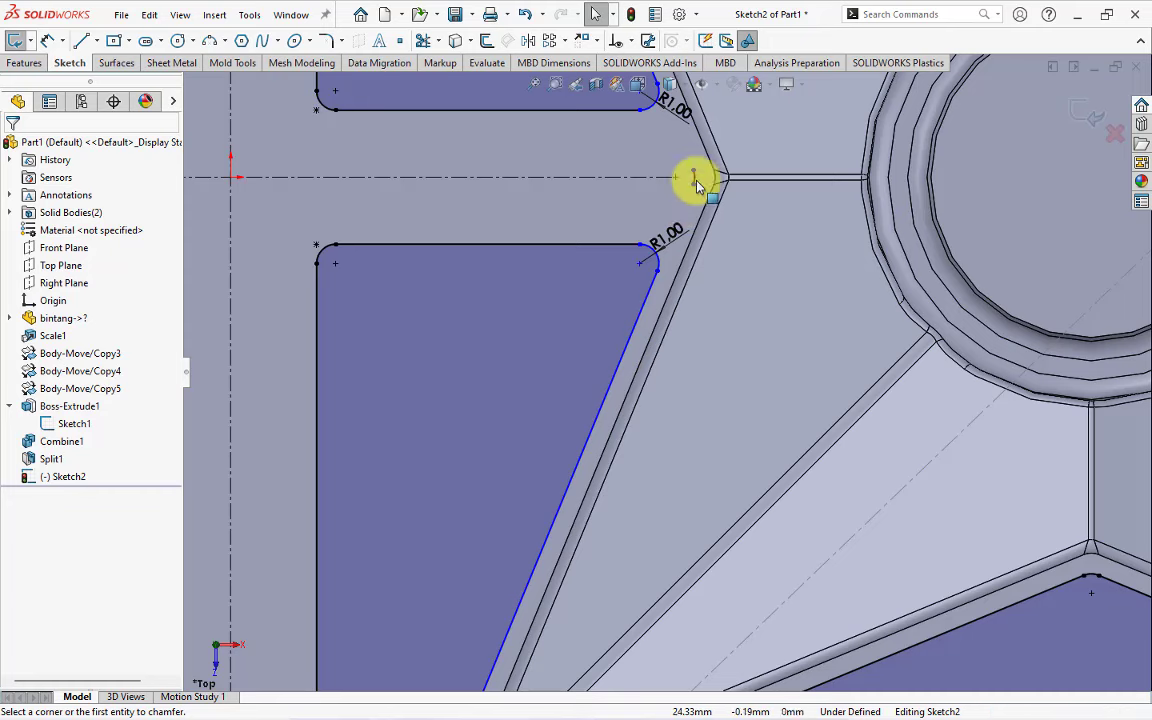
click(697, 180)
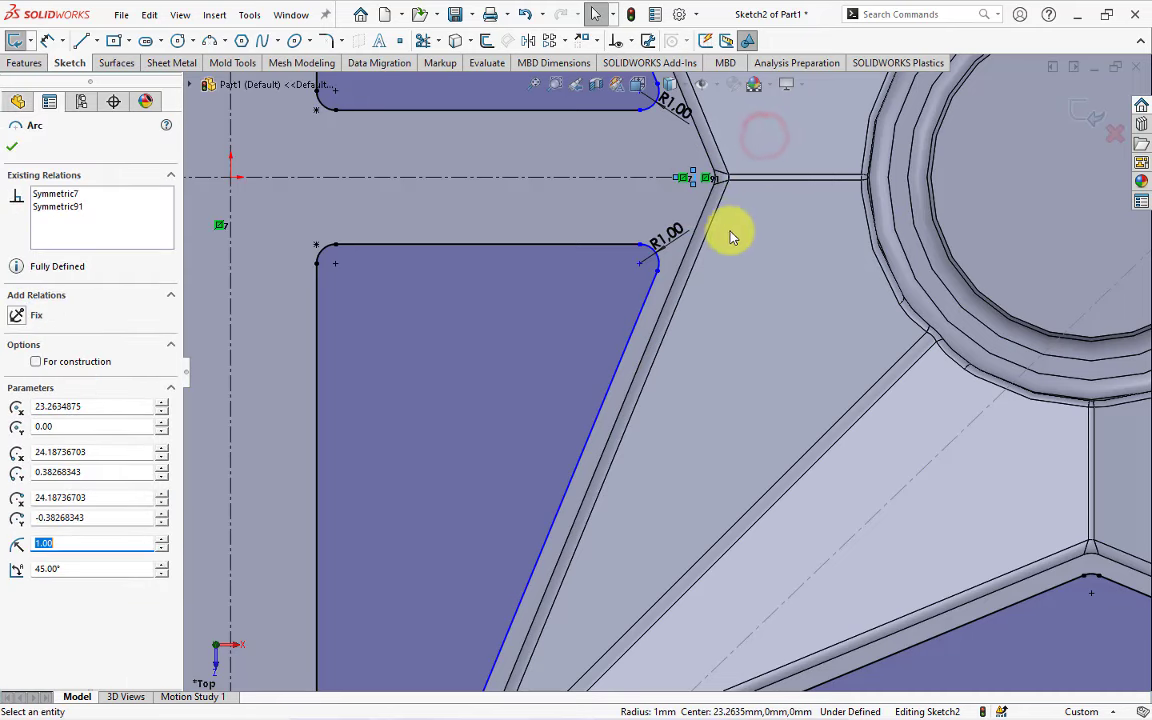
key(Escape)
scroll(690, 238, up, 2)
scroll(638, 244, up, 3)
scroll(330, 306, down, 2)
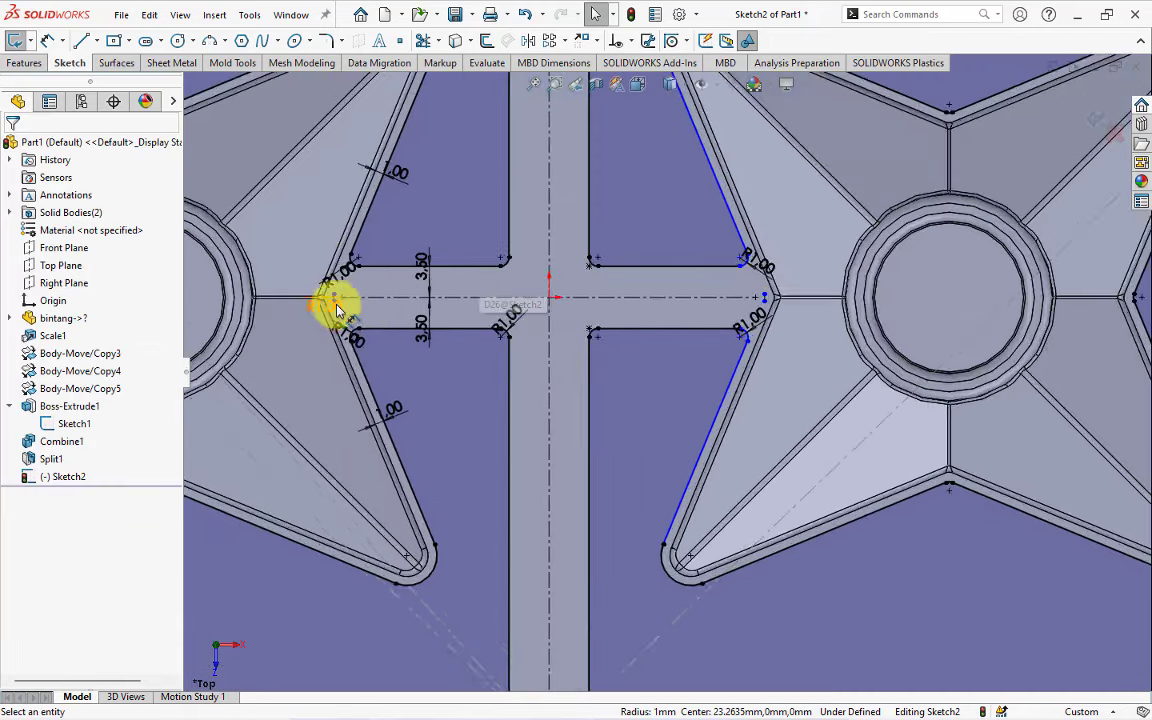
scroll(340, 303, down, 3)
scroll(375, 303, down, 2)
click(427, 293)
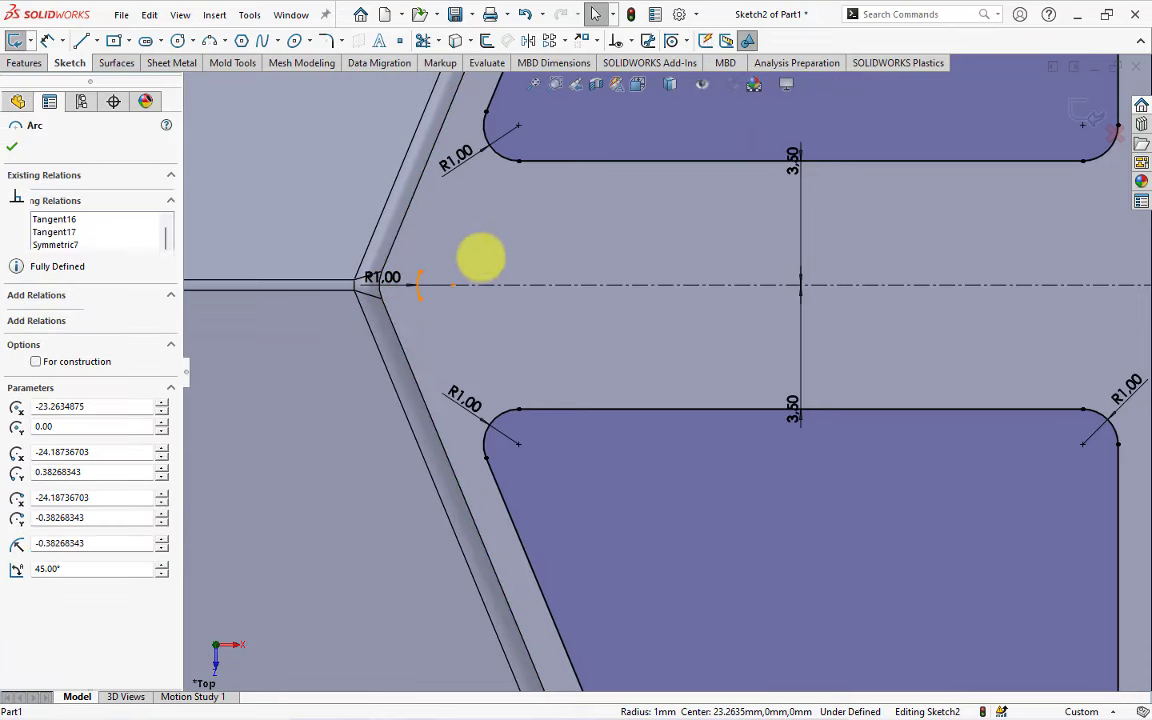
key(Escape)
scroll(545, 327, up, 2)
scroll(545, 327, up, 2)
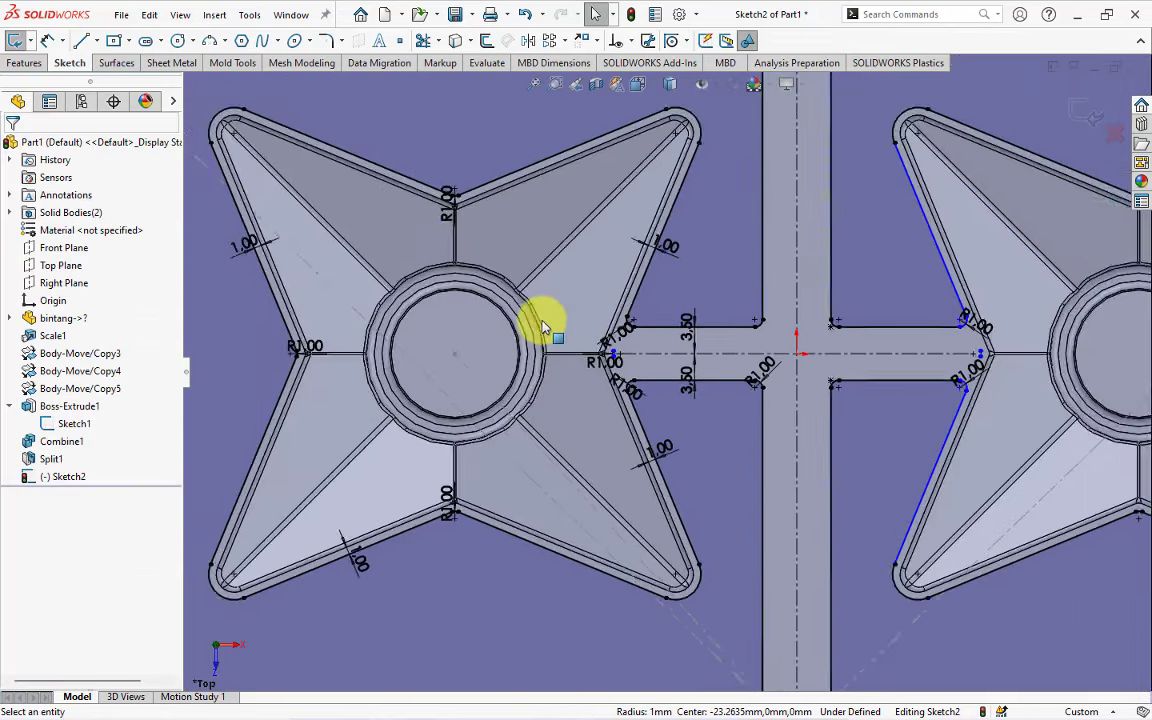
scroll(540, 321, up, 2)
scroll(700, 668, down, 3)
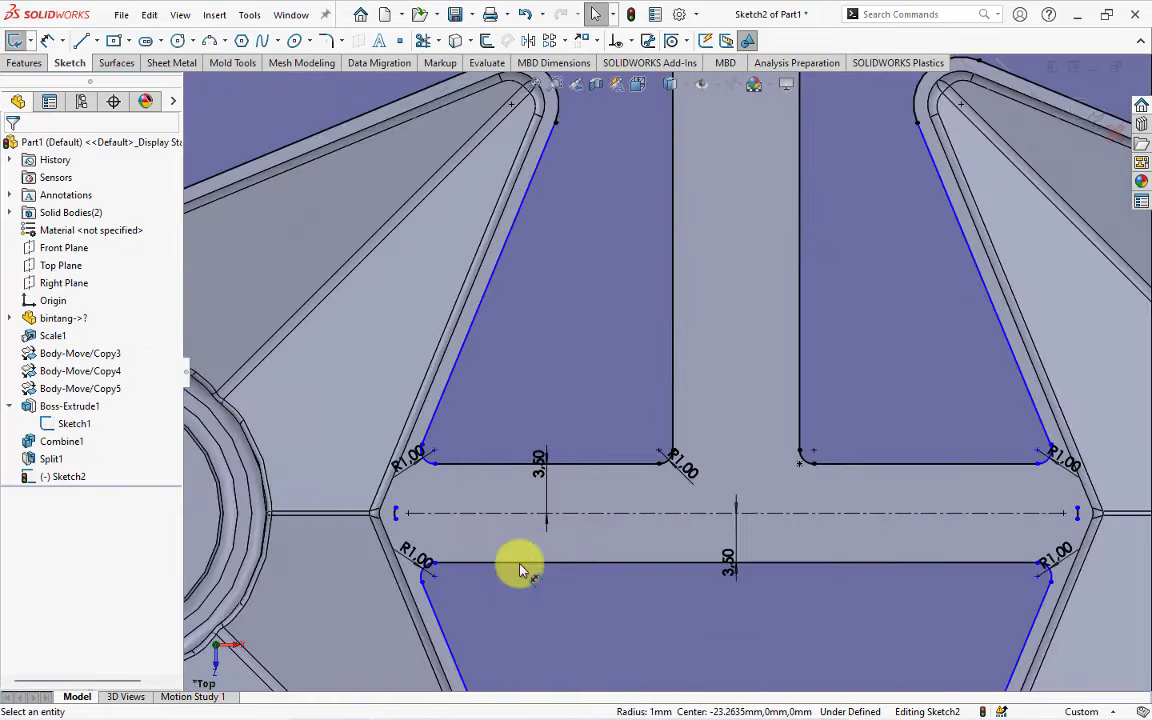
scroll(514, 566, down, 2)
click(378, 405)
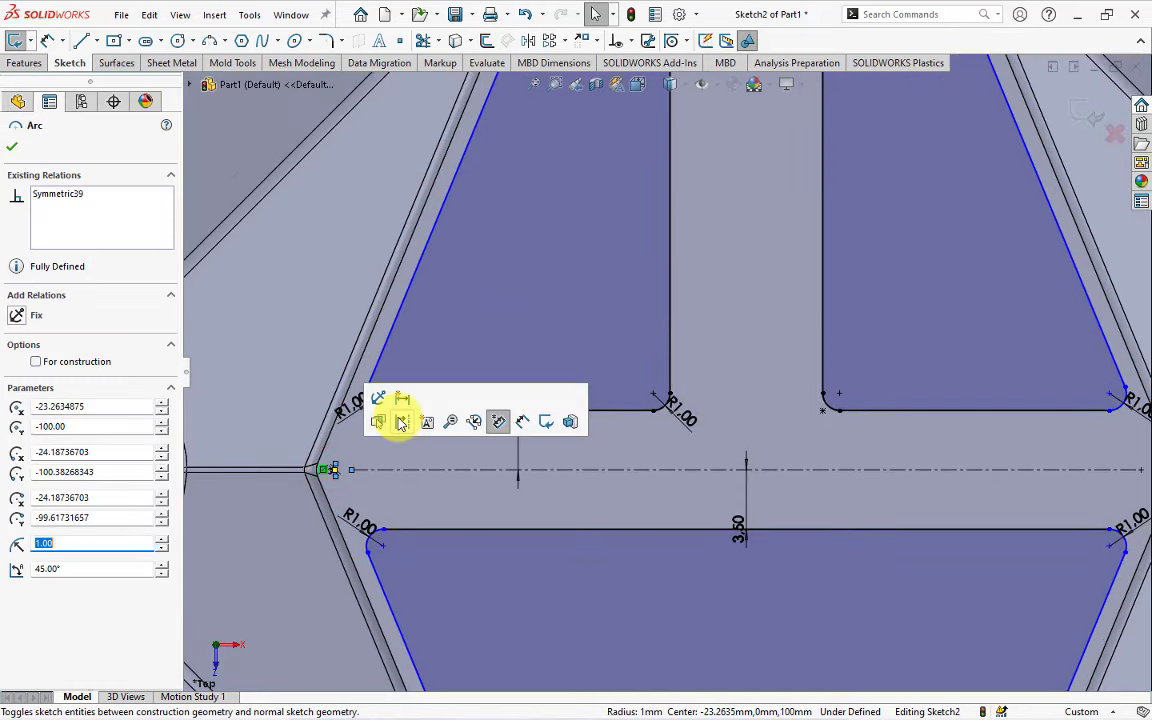
key(Escape)
scroll(807, 478, up, 3)
scroll(953, 472, down, 3)
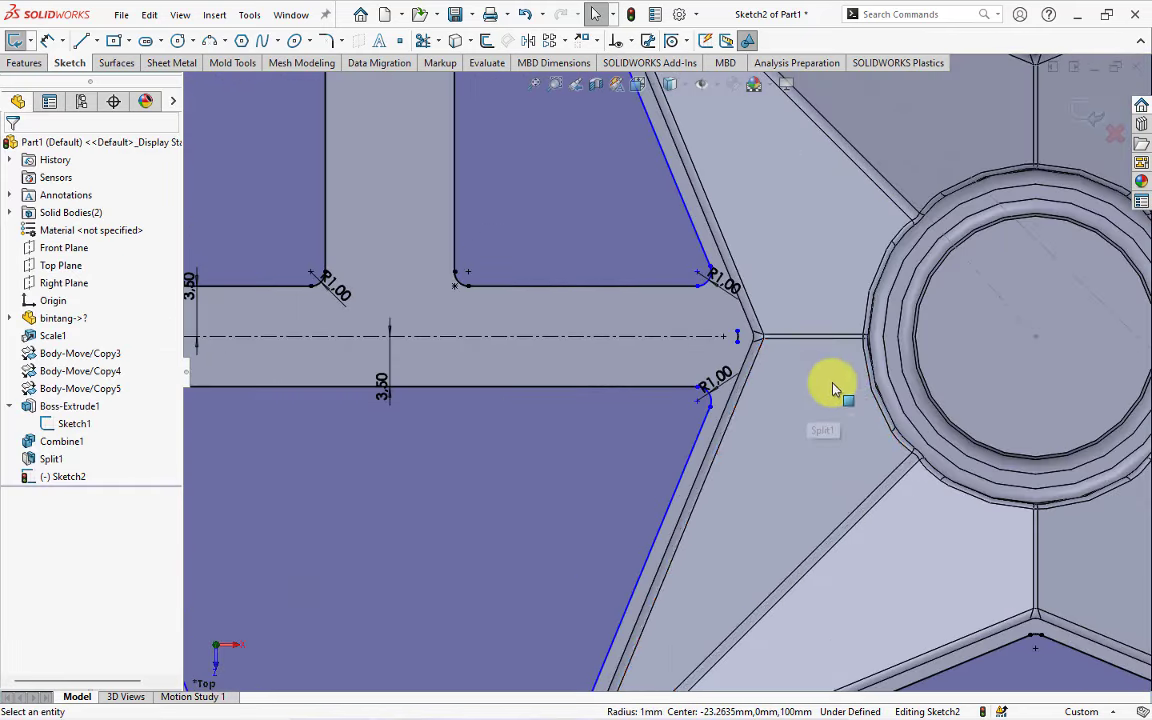
scroll(755, 352, down, 1)
click(740, 340)
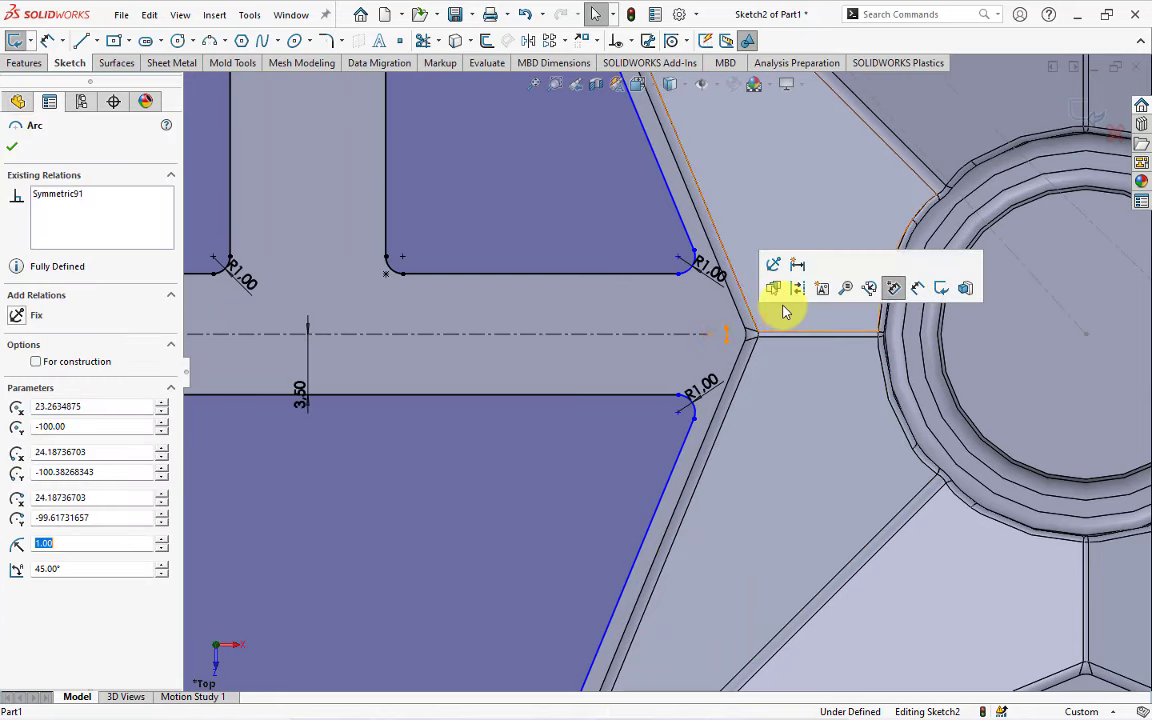
key(Escape)
scroll(758, 390, up, 1)
scroll(752, 400, up, 2)
scroll(752, 400, up, 3)
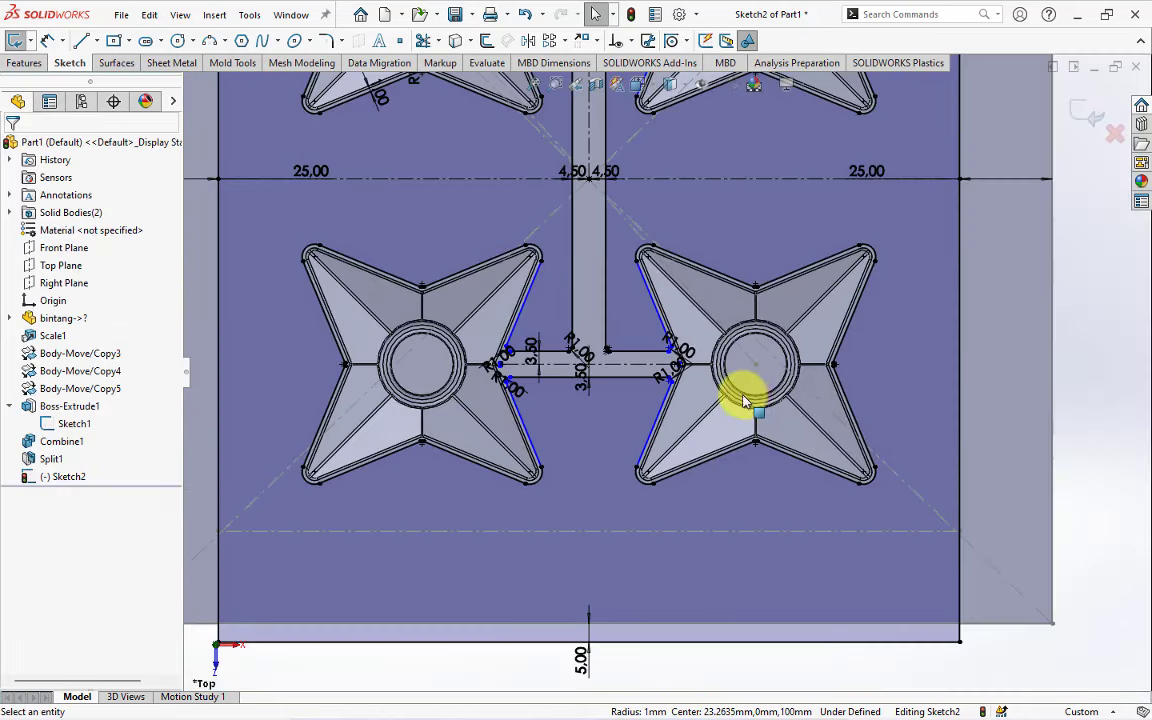
scroll(740, 391, up, 3)
scroll(740, 391, up, 2)
Orbit to a 3D view and select the Split1[1] body under Solid Bodies.
middle_drag(680, 200, 610, 262)
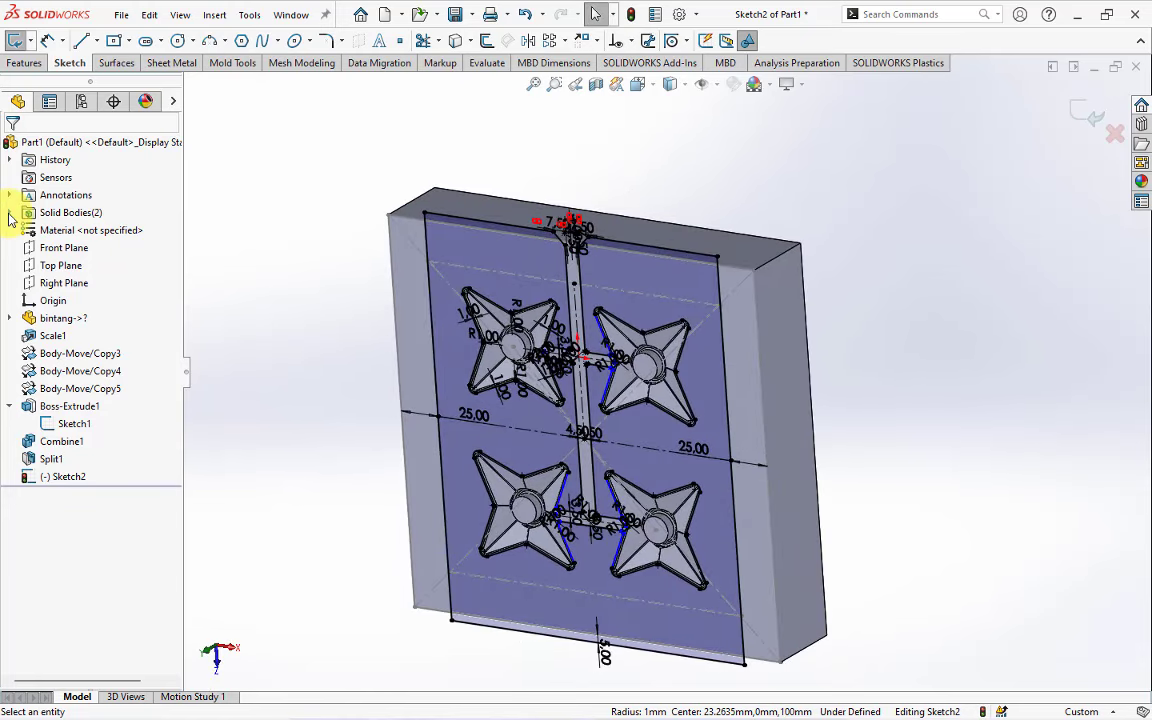
click(10, 212)
click(72, 230)
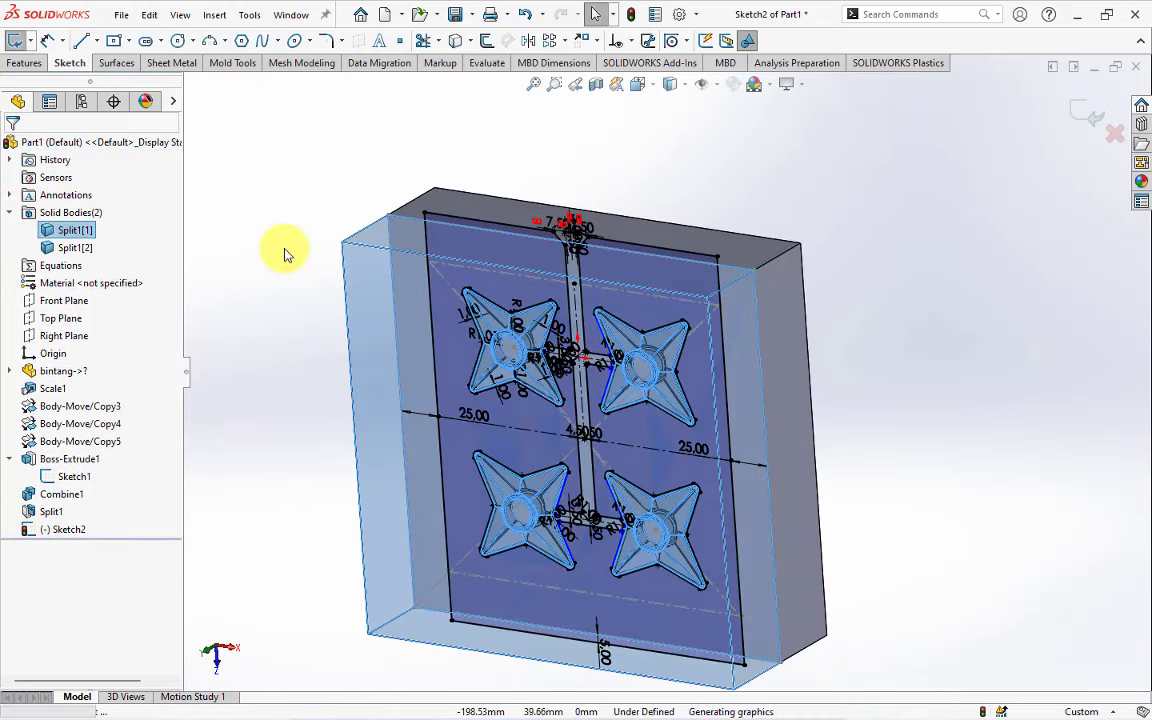
Extruded-cut Sketch2 mid-plane, 6 mm deep with a 45° draft.
click(25, 62)
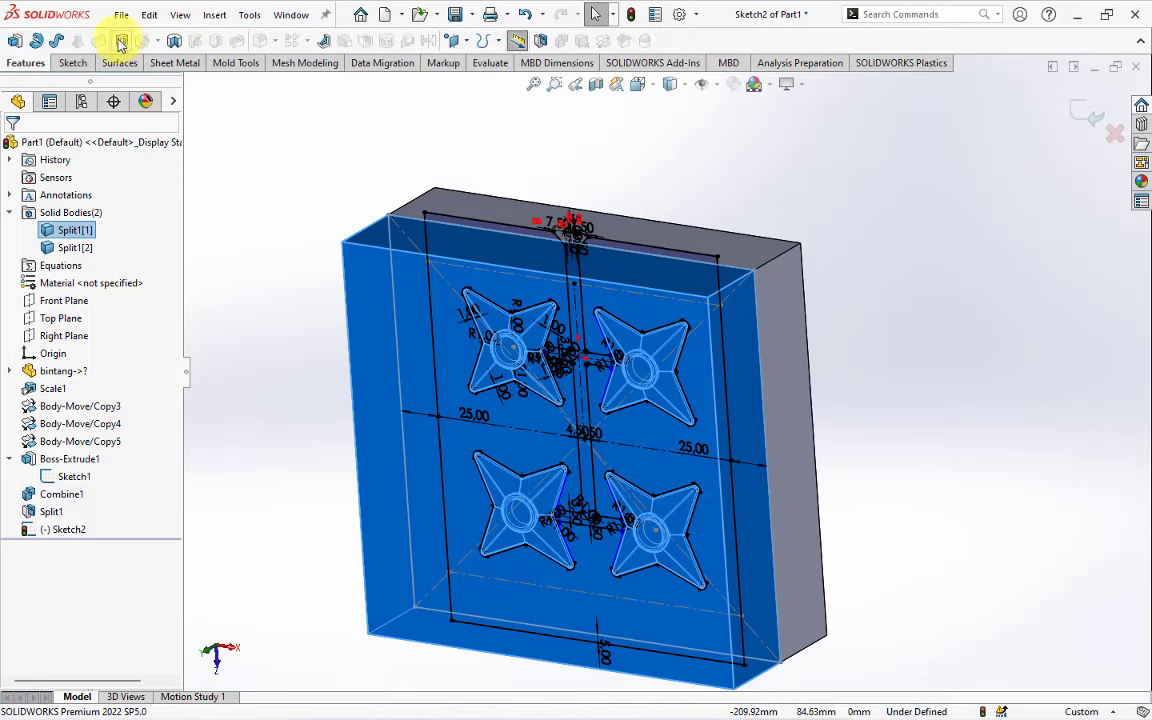
click(123, 42)
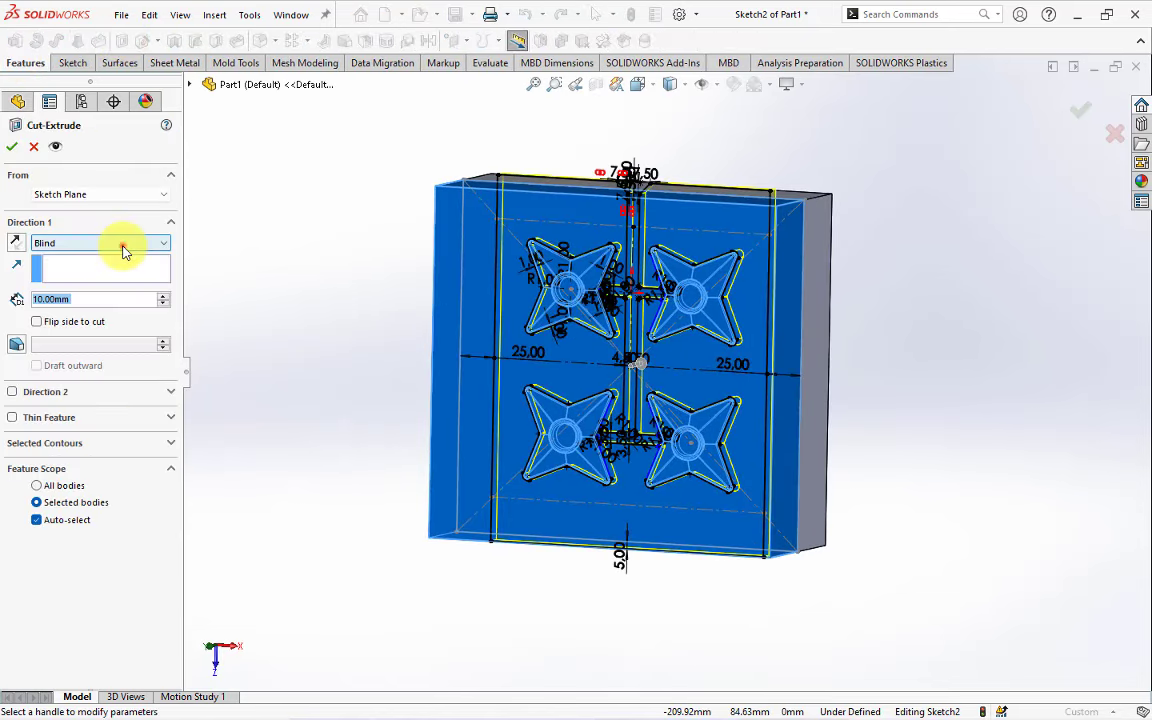
click(115, 243)
click(103, 343)
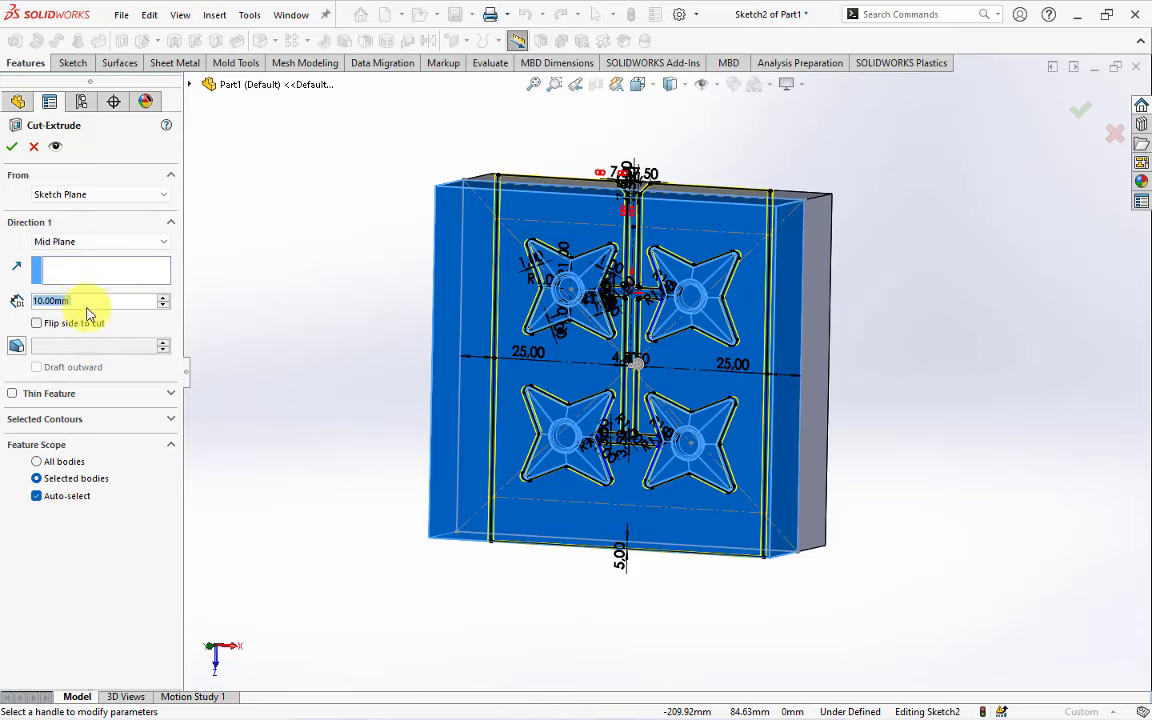
text(6)
key(Return)
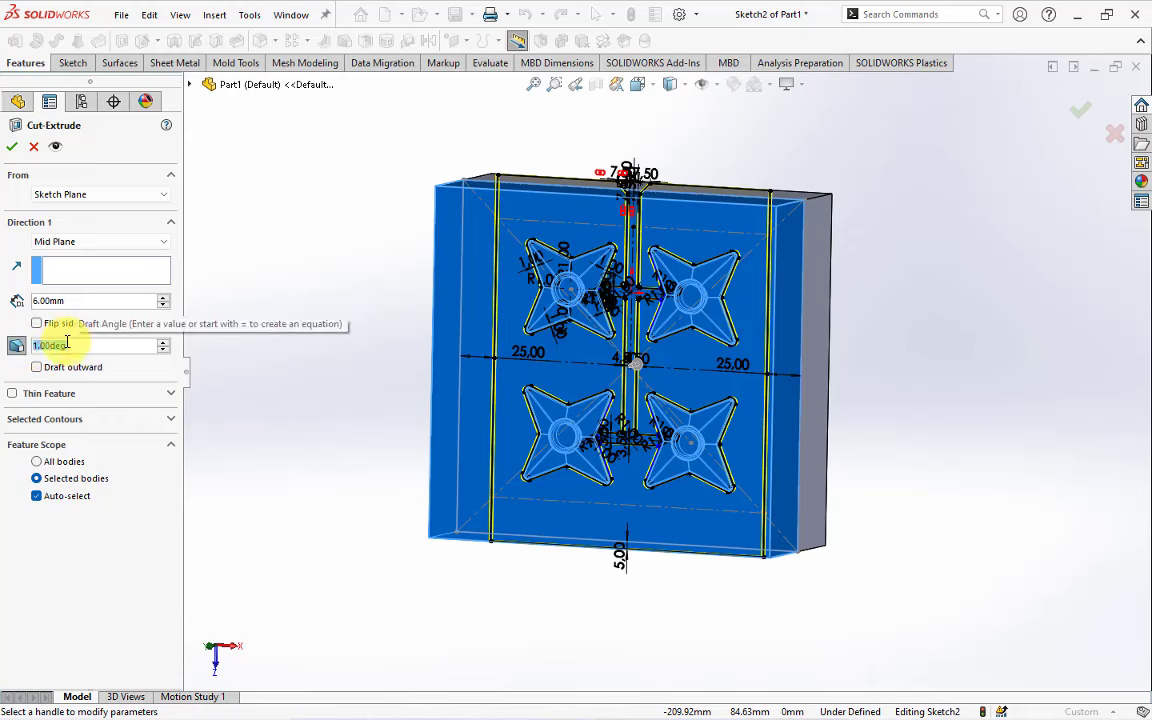
text(45)
key(Return)
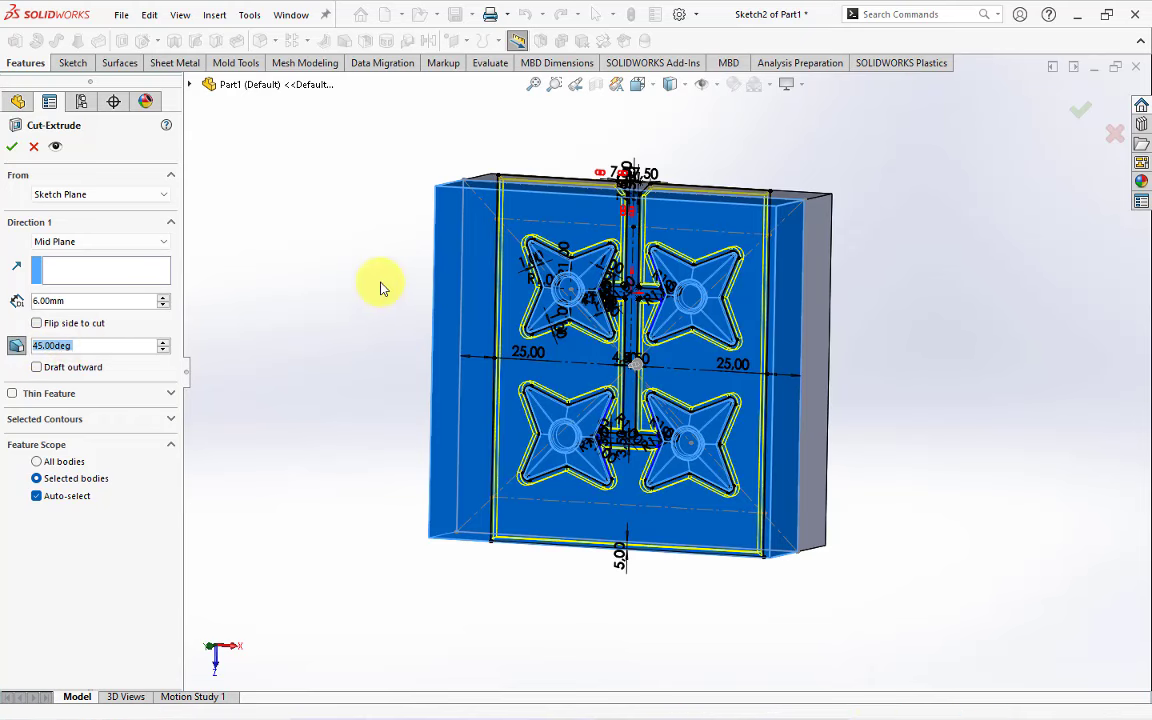
middle_drag(380, 277, 329, 386)
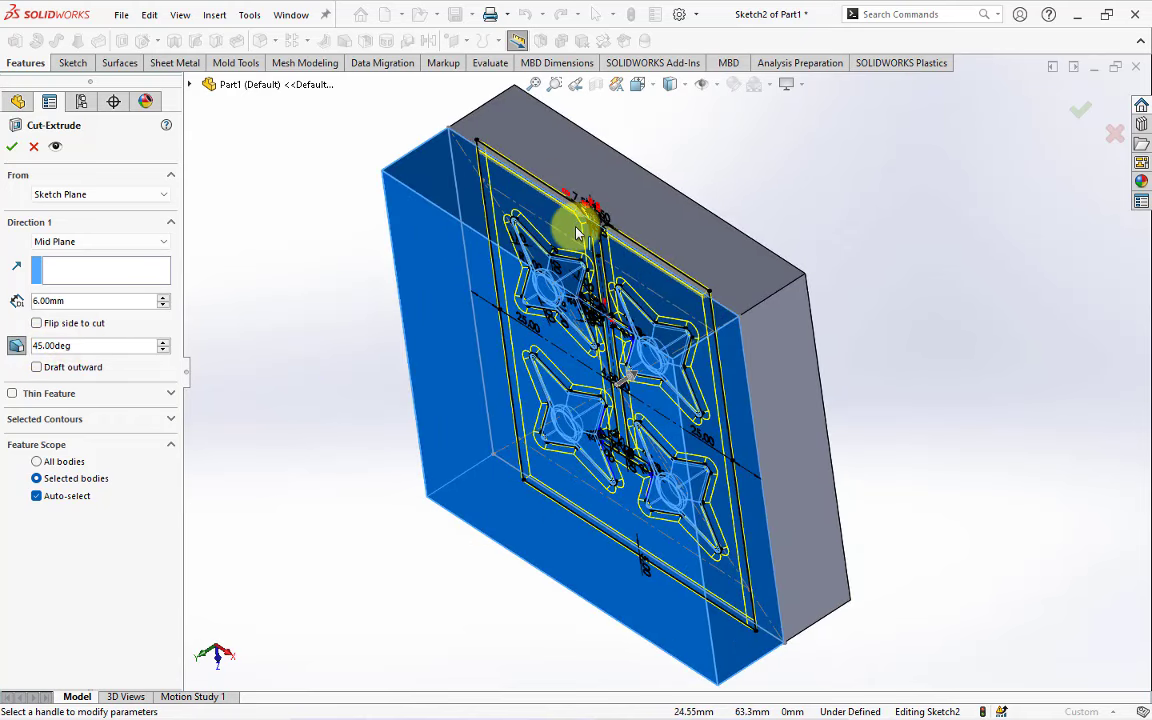
scroll(576, 226, down, 3)
scroll(576, 226, down, 1)
scroll(578, 222, down, 1)
mouse_move(578, 222)
middle_down()
mouse_move(617, 296)
mouse_move(612, 326)
mouse_move(607, 303)
middle_up()
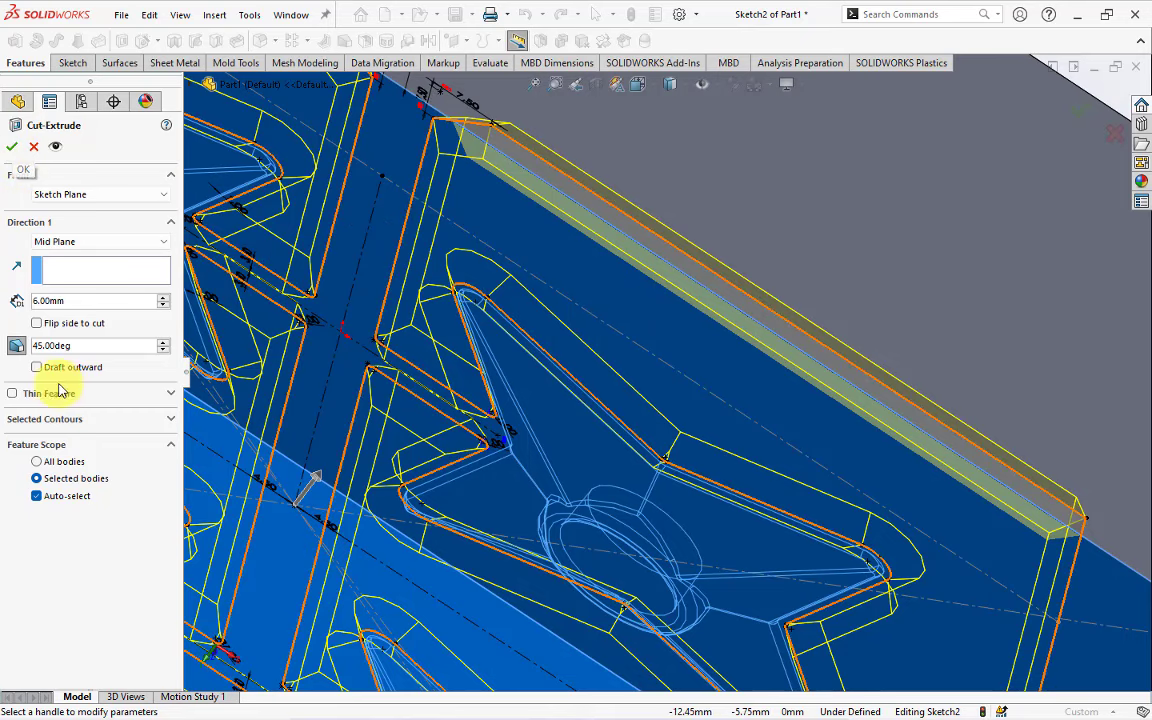
scroll(481, 427, up, 3)
scroll(481, 430, up, 3)
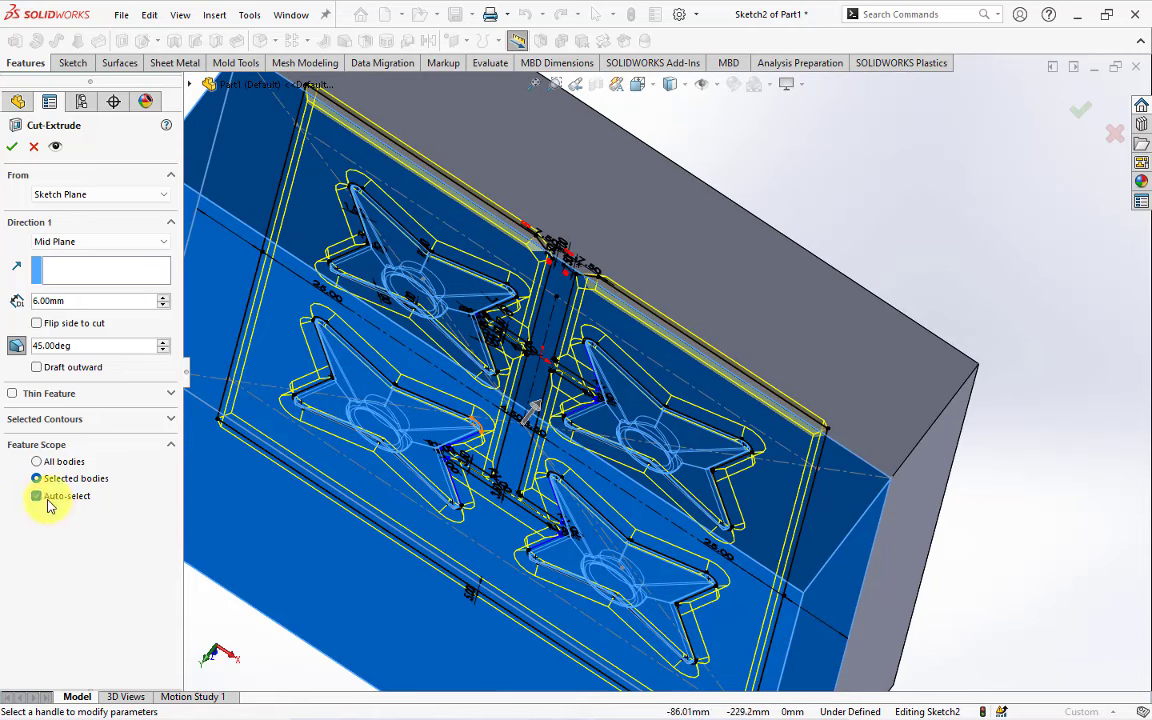
click(12, 148)
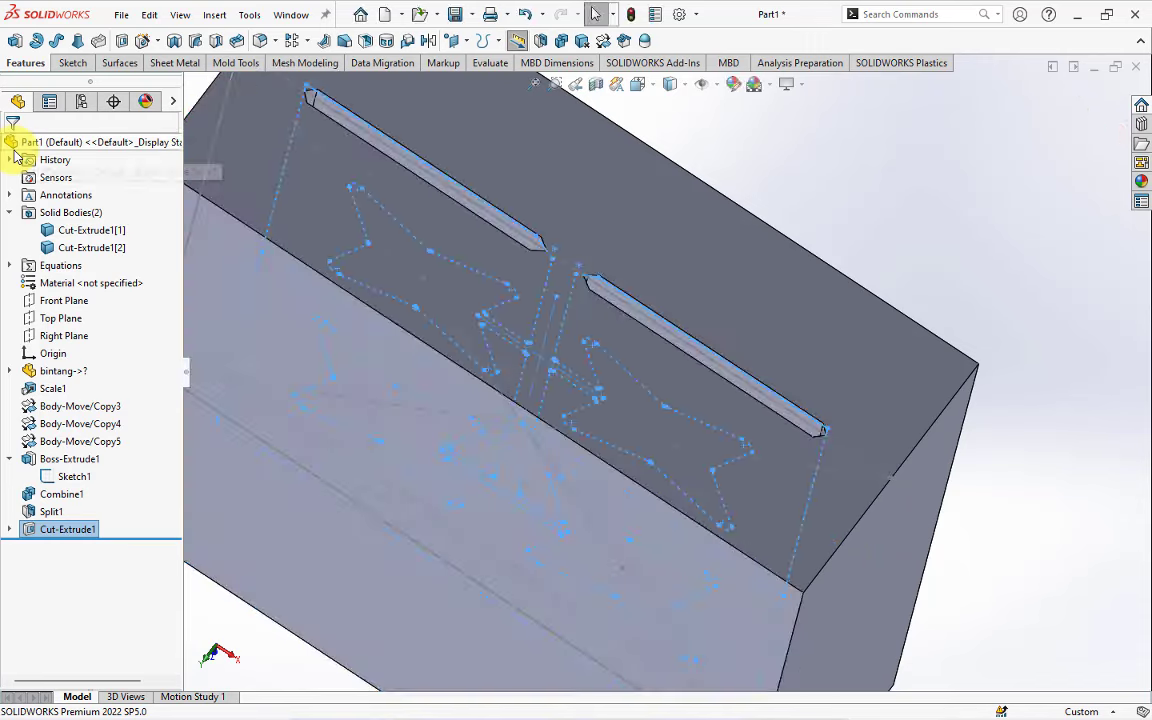
Orbit to the star-cavity side of the plate and hide the runner sketch.
mouse_move(797, 188)
middle_down()
mouse_move(845, 175)
mouse_move(817, 211)
mouse_move(817, 121)
middle_up()
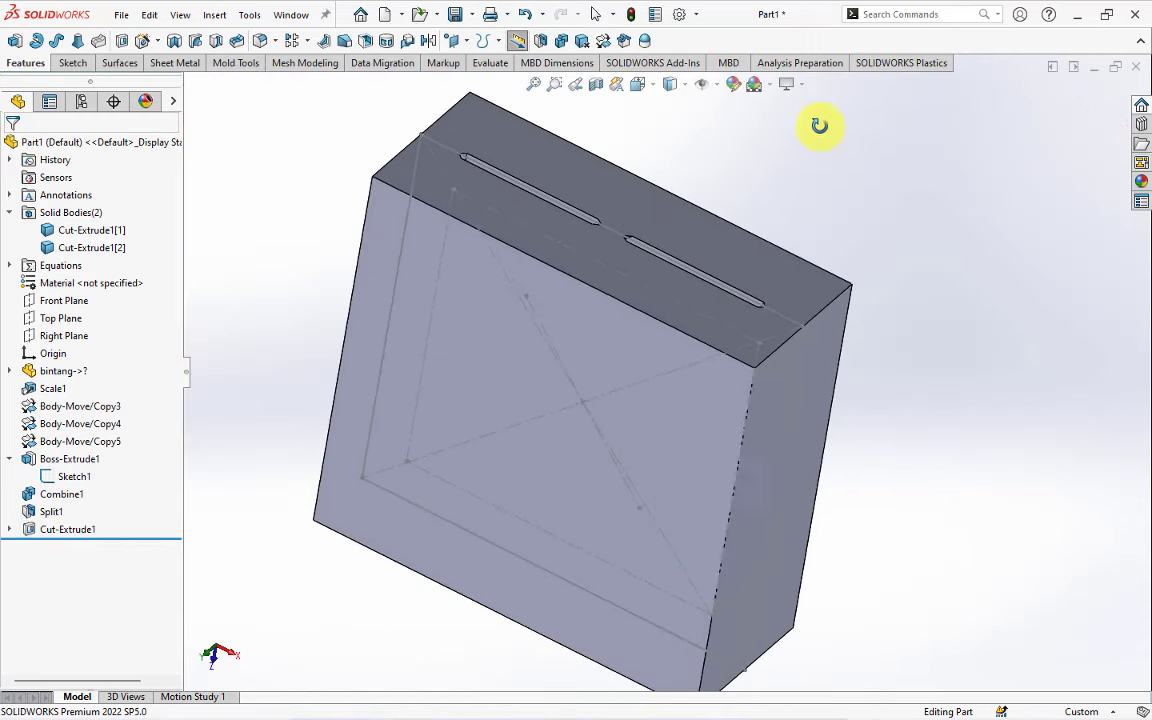
click(678, 440)
mouse_move(951, 424)
middle_down()
mouse_move(727, 411)
mouse_move(748, 345)
middle_up()
scroll(669, 226, down, 3)
scroll(668, 167, down, 1)
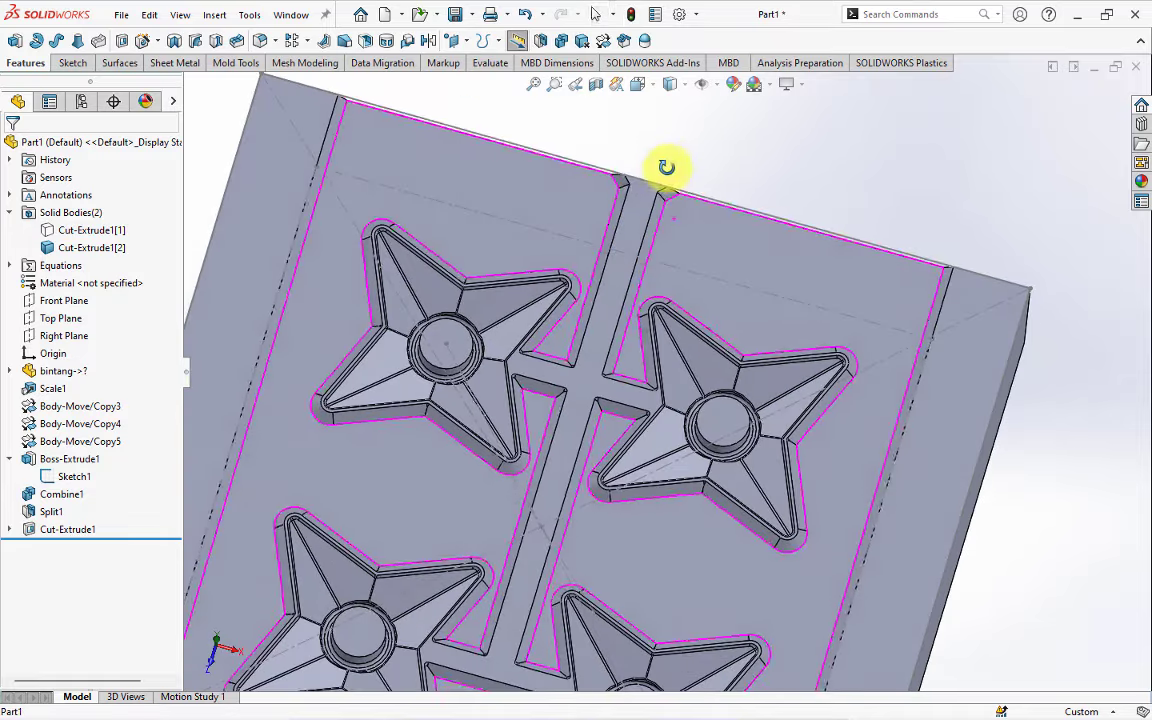
click(770, 220)
click(841, 176)
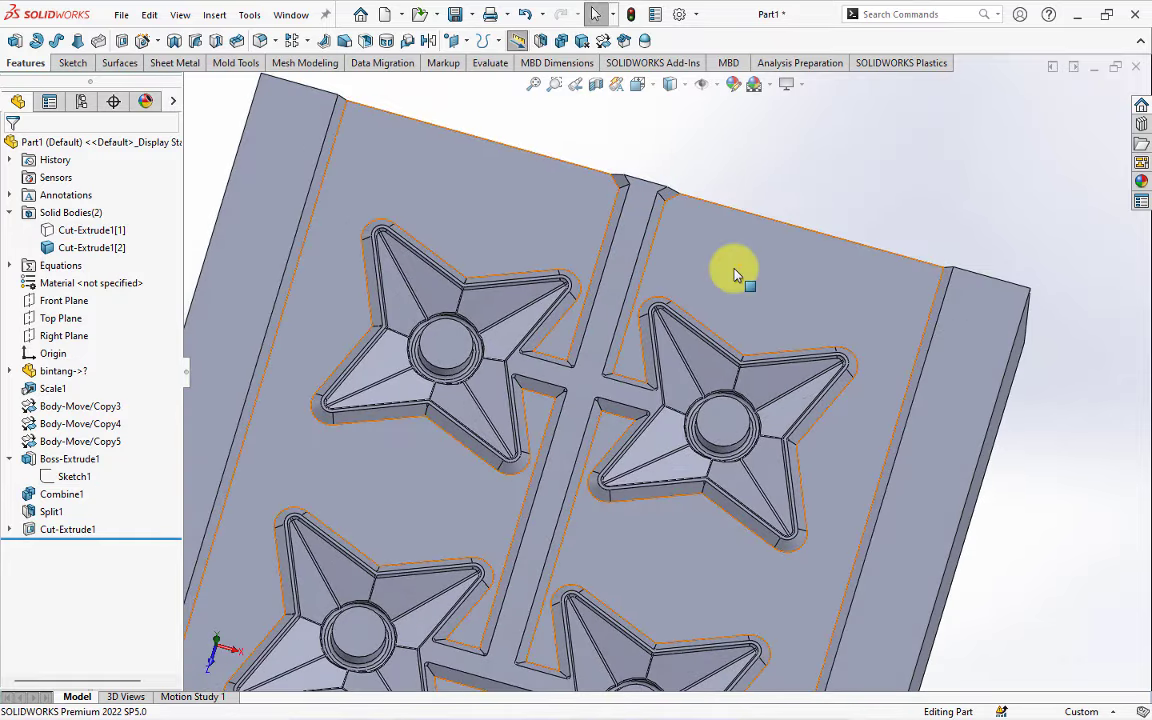
Show the hidden Cut-Extrude1[1] body and hide Cut-Extrude1[2].
scroll(735, 280, up, 3)
scroll(597, 648, down, 3)
scroll(590, 560, up, 2)
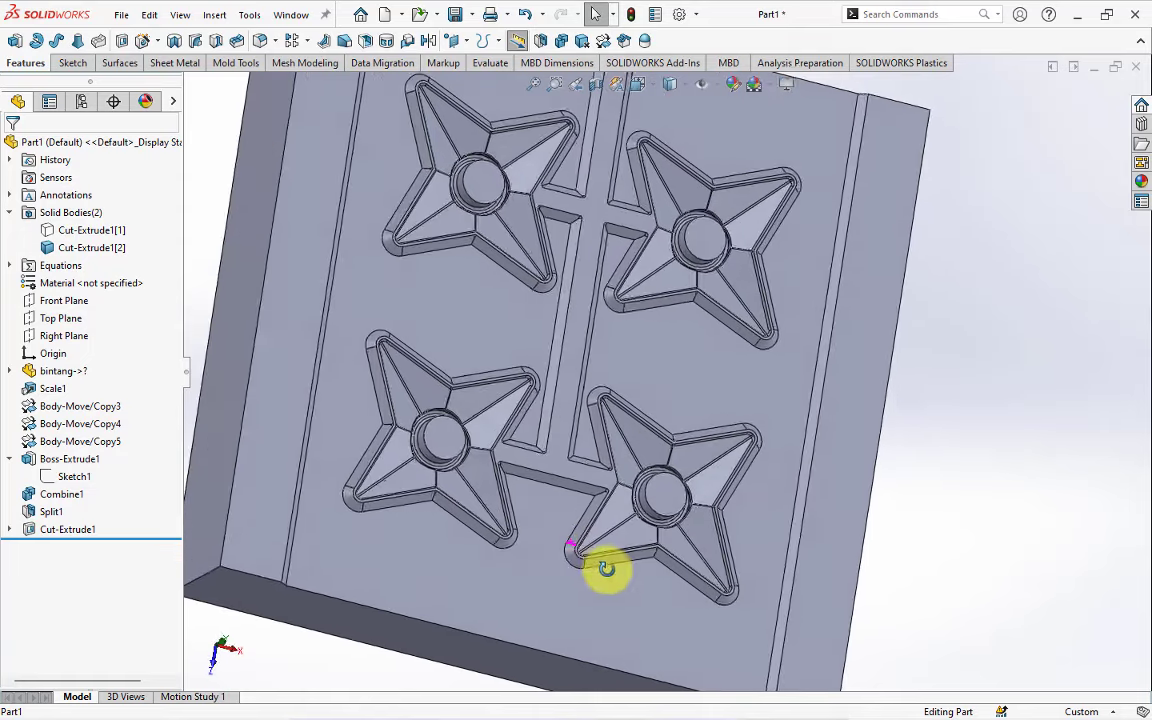
middle_drag(602, 566, 561, 571)
scroll(520, 530, up, 3)
middle_drag(495, 493, 255, 423)
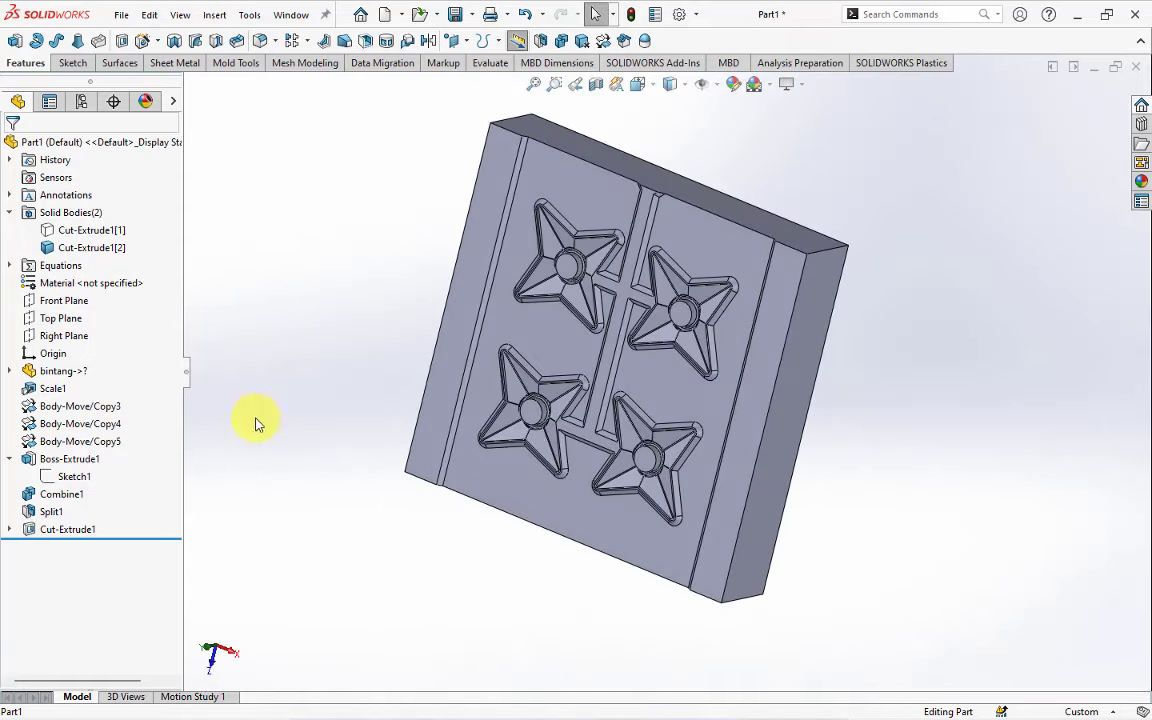
click(80, 230)
click(96, 202)
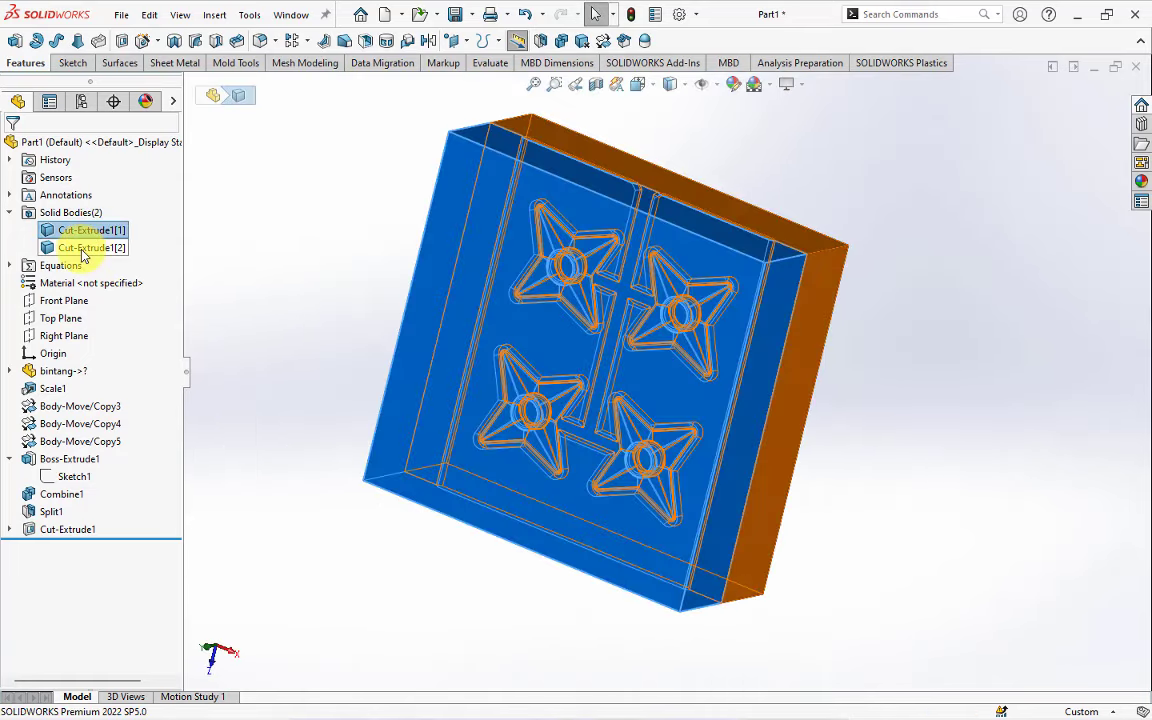
click(90, 247)
click(95, 228)
Show the star-cavity body again, hide Cut-Extrude1[1], and select Sketch2 under Cut-Extrude1.
mouse_move(540, 352)
middle_down()
mouse_move(306, 349)
mouse_move(552, 351)
middle_up()
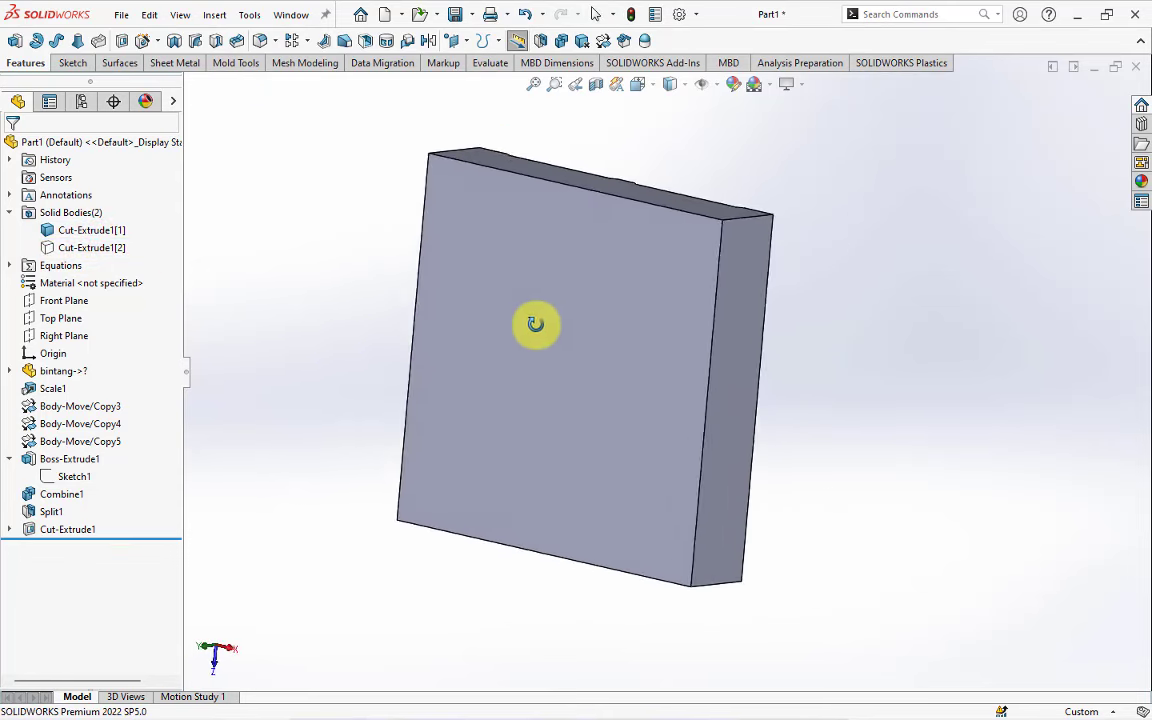
click(90, 247)
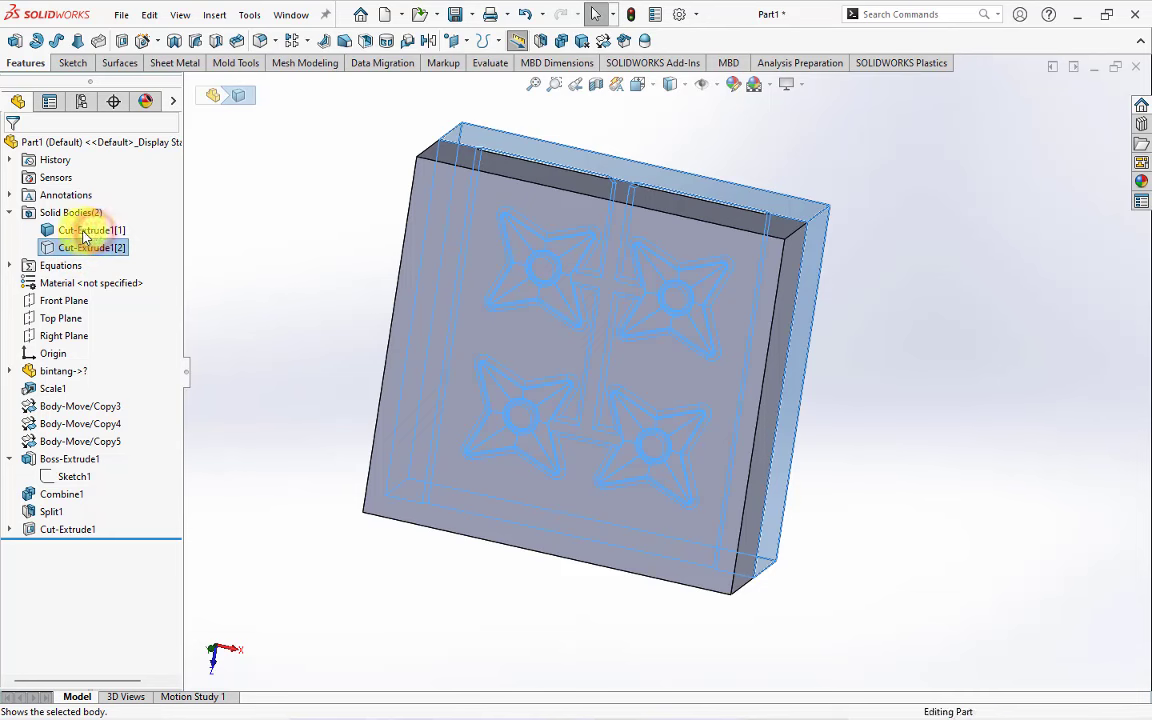
click(83, 224)
click(90, 230)
click(81, 213)
click(213, 265)
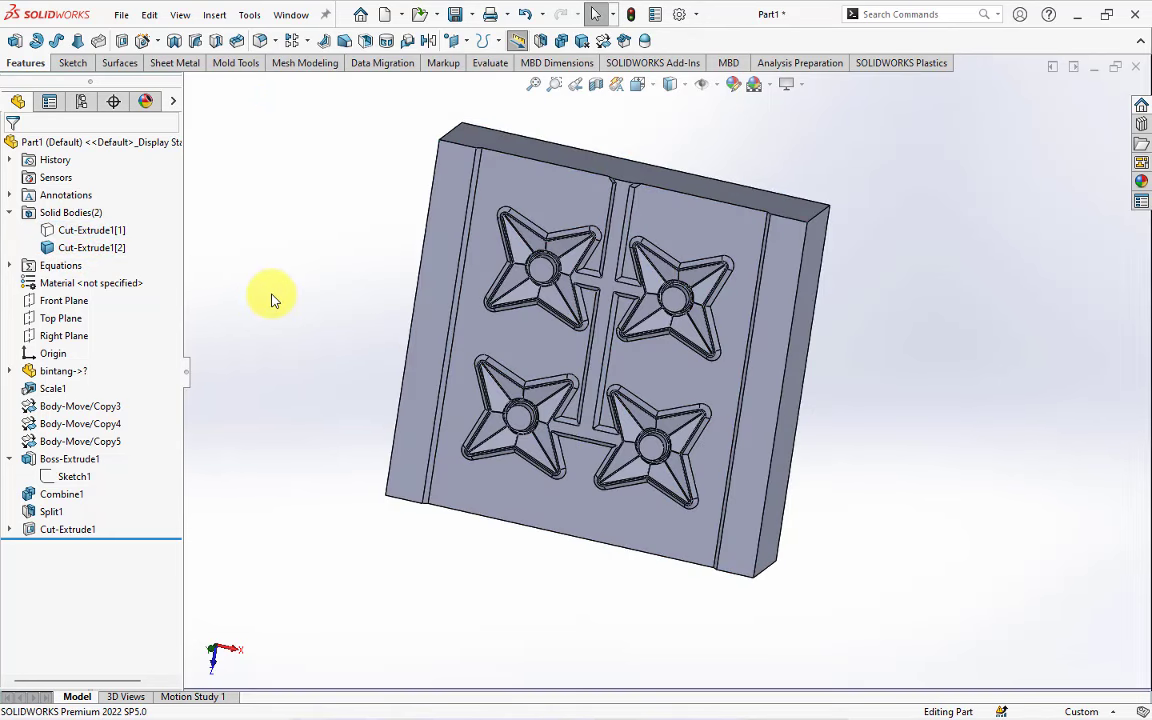
click(10, 529)
click(55, 546)
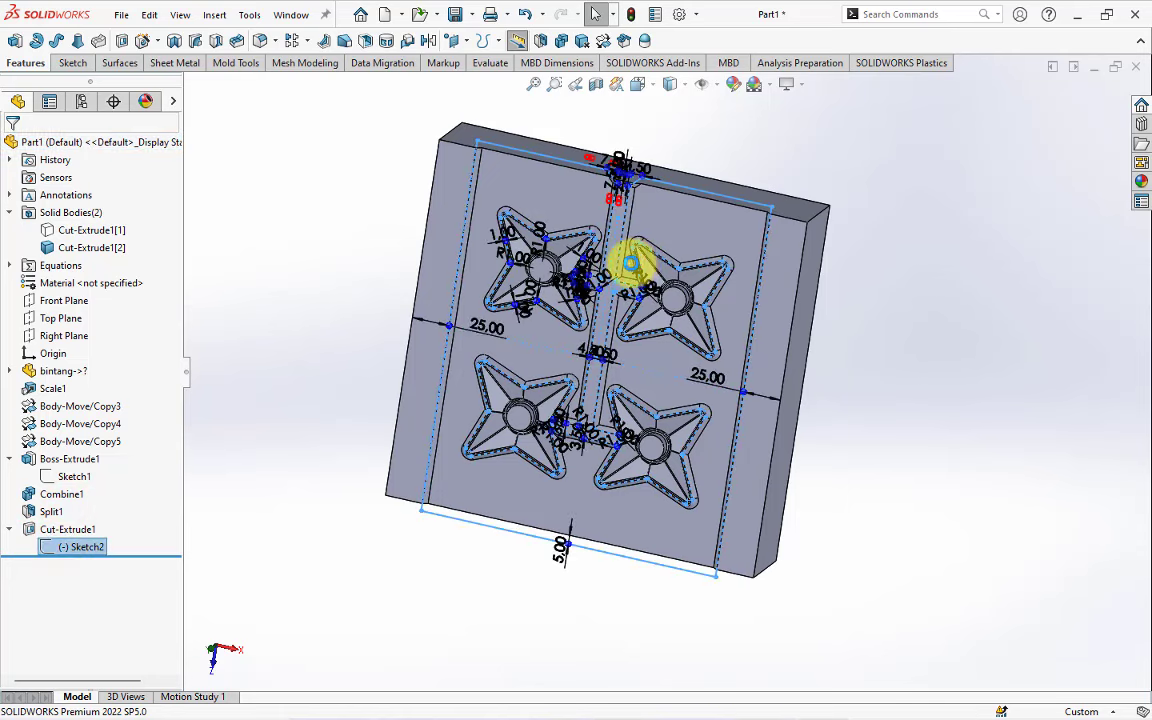
In Sketch2, offset each of the four stars' centre circles 1.00 mm, one-sided and reversed.
click(630, 262)
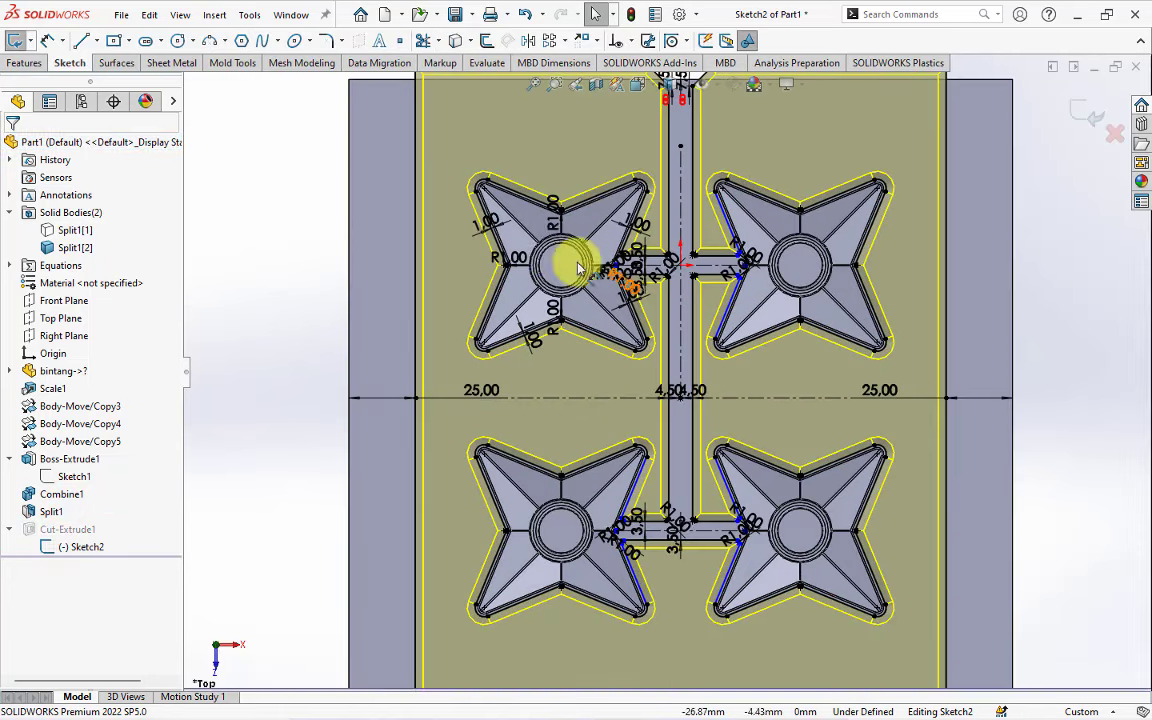
click(485, 47)
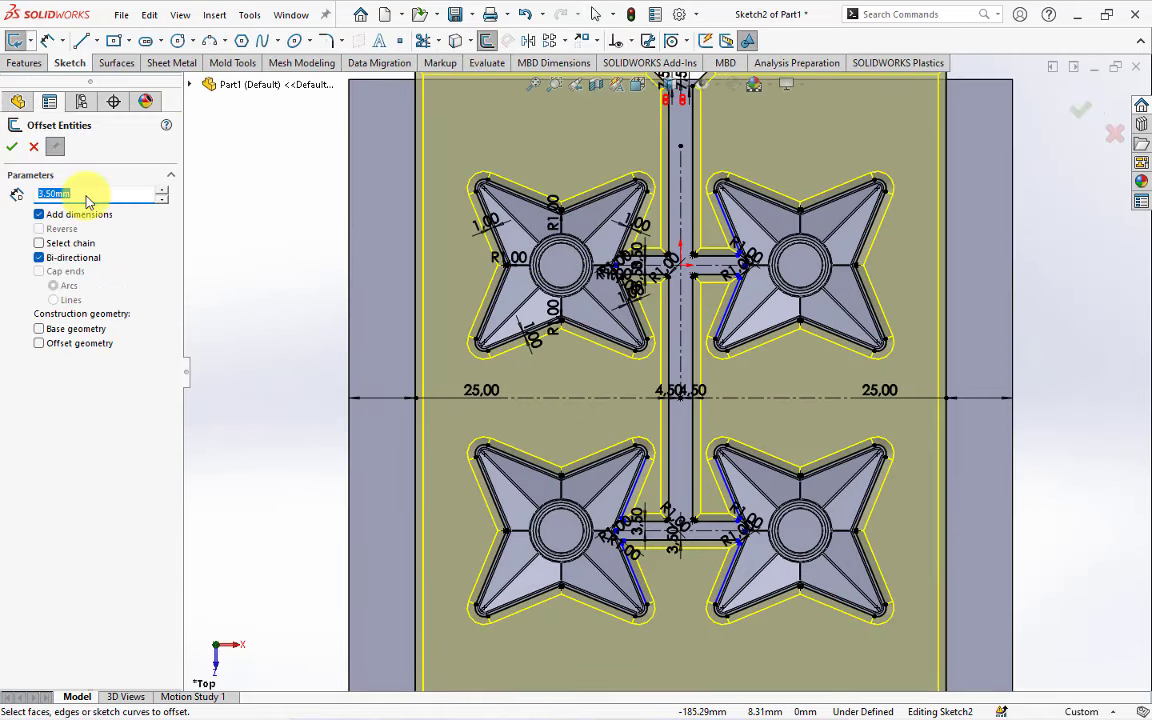
click(40, 258)
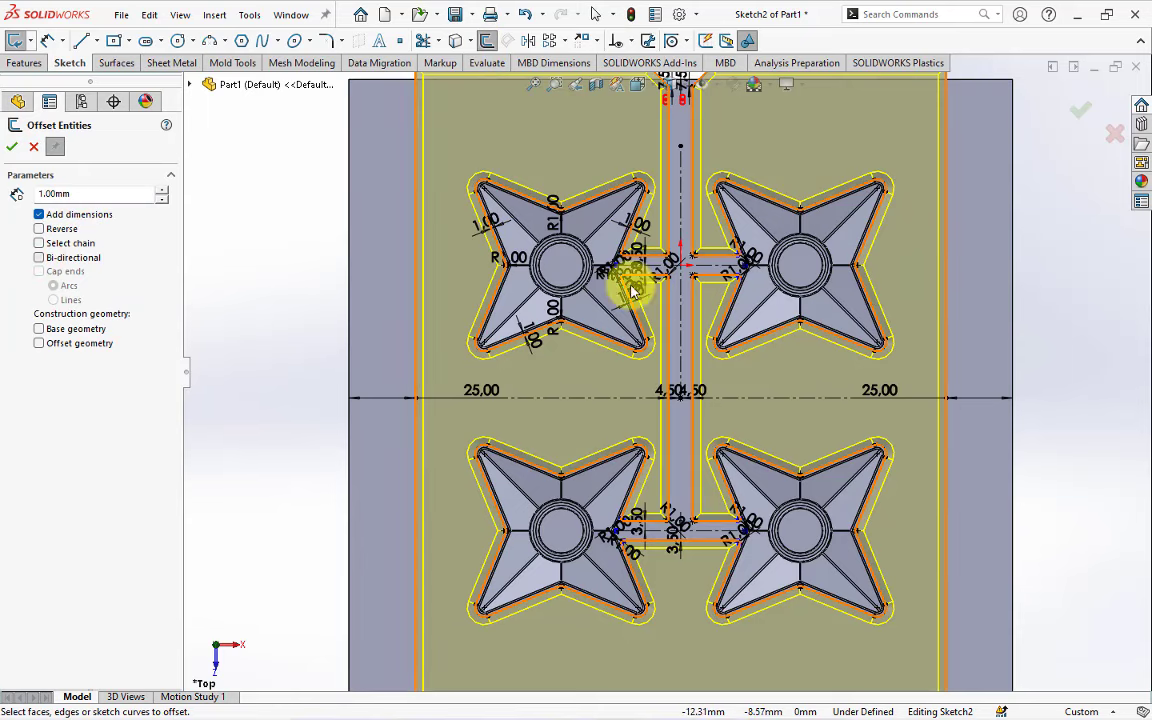
scroll(610, 270, down, 2)
click(550, 291)
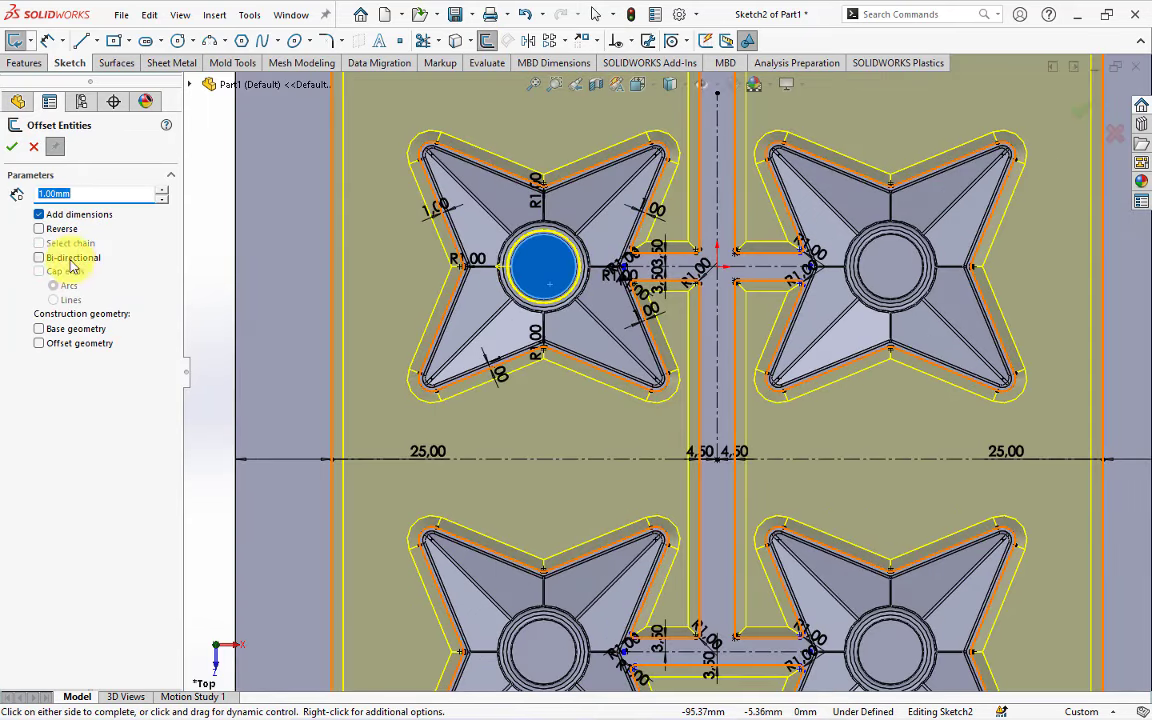
click(13, 147)
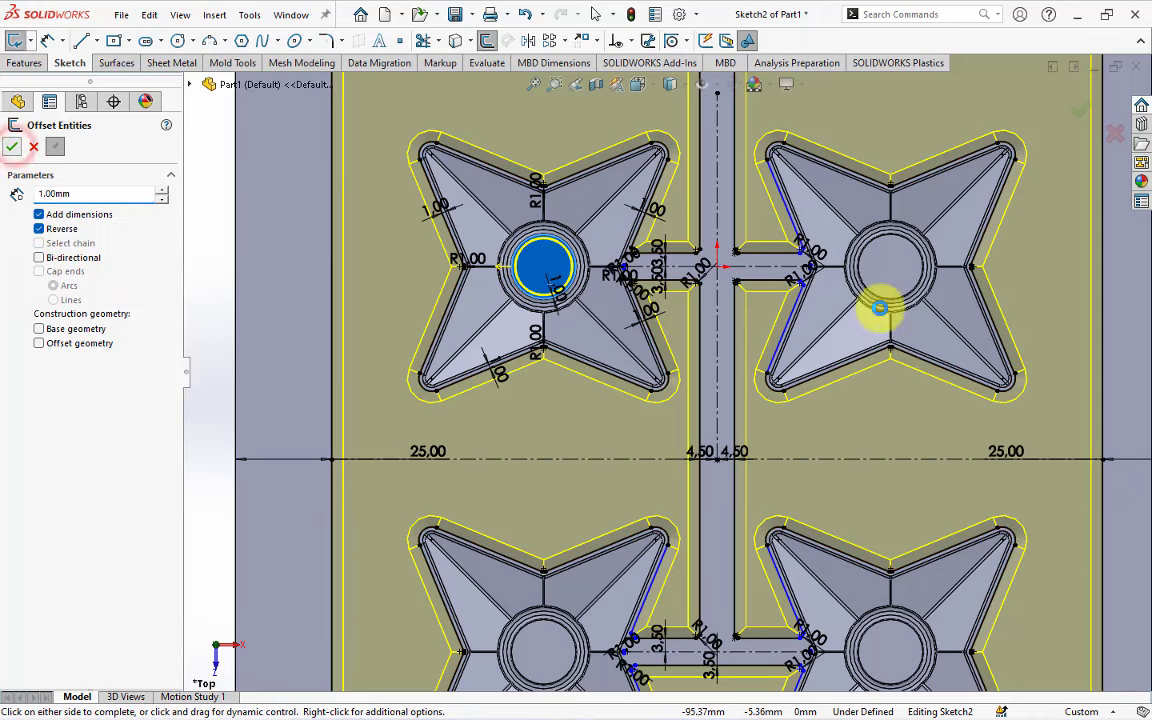
click(886, 290)
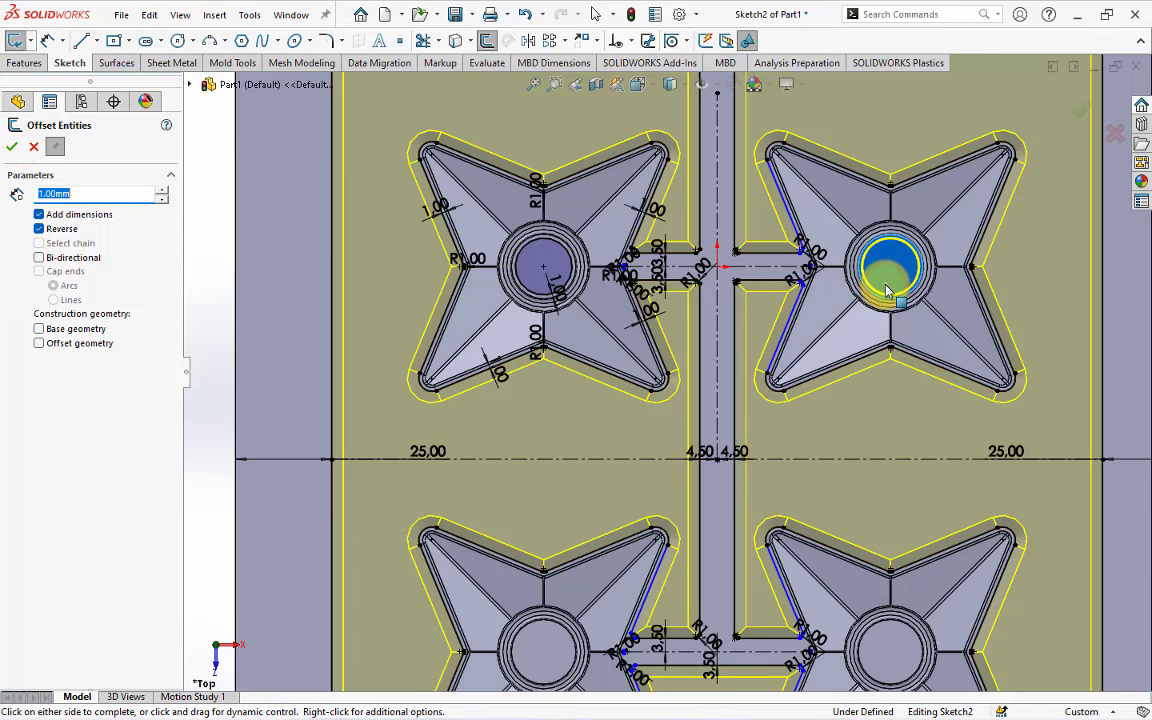
click(888, 652)
click(546, 640)
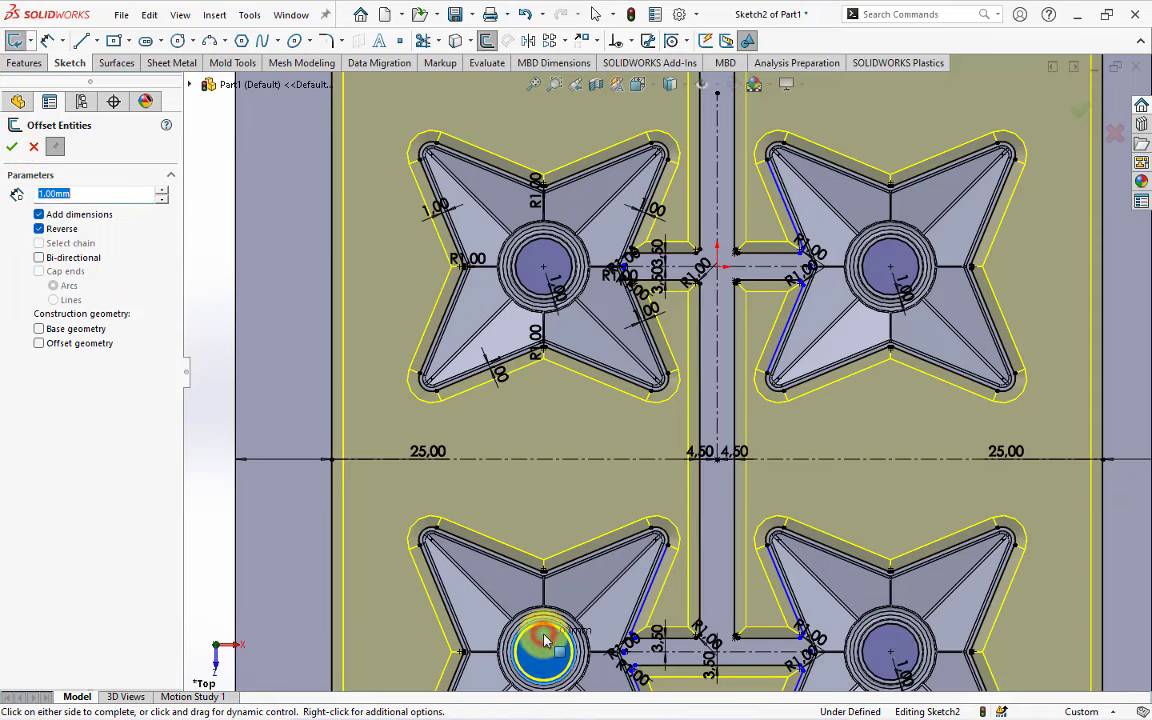
click(548, 645)
Toggle body Split1[1]'s visibility, accept the offsets, and exit Sketch2 to rebuild the cut.
scroll(650, 425, up, 5)
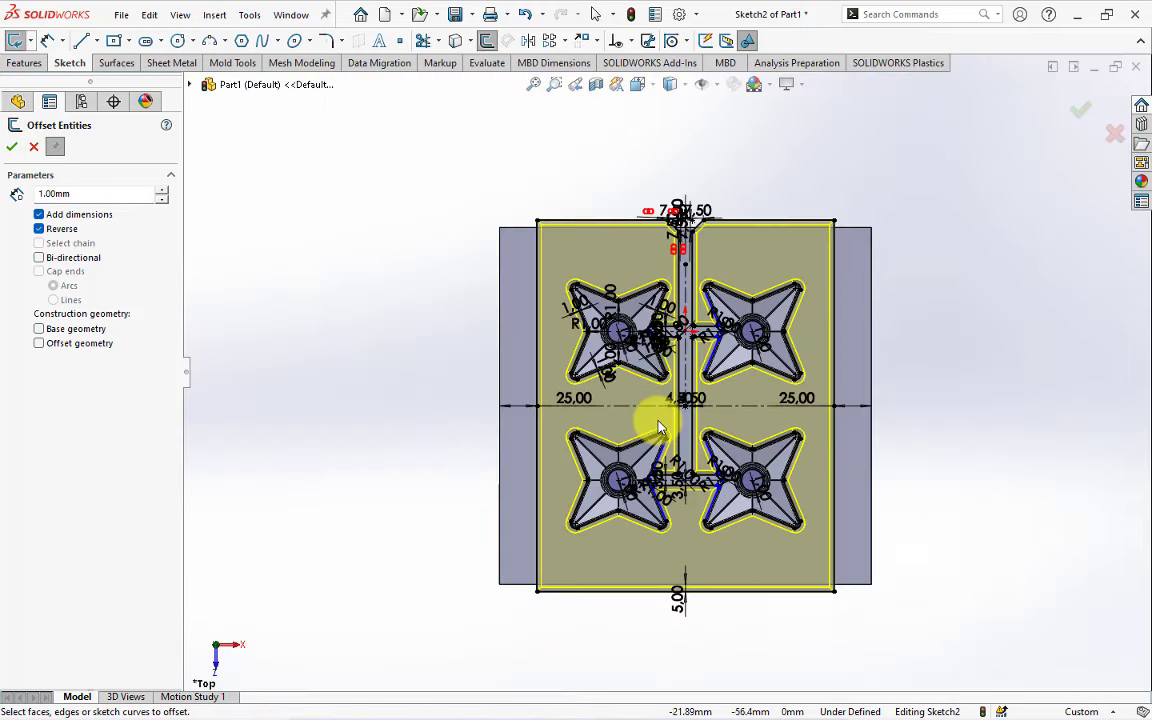
mouse_move(650, 425)
middle_down()
mouse_move(601, 485)
mouse_move(575, 470)
middle_up()
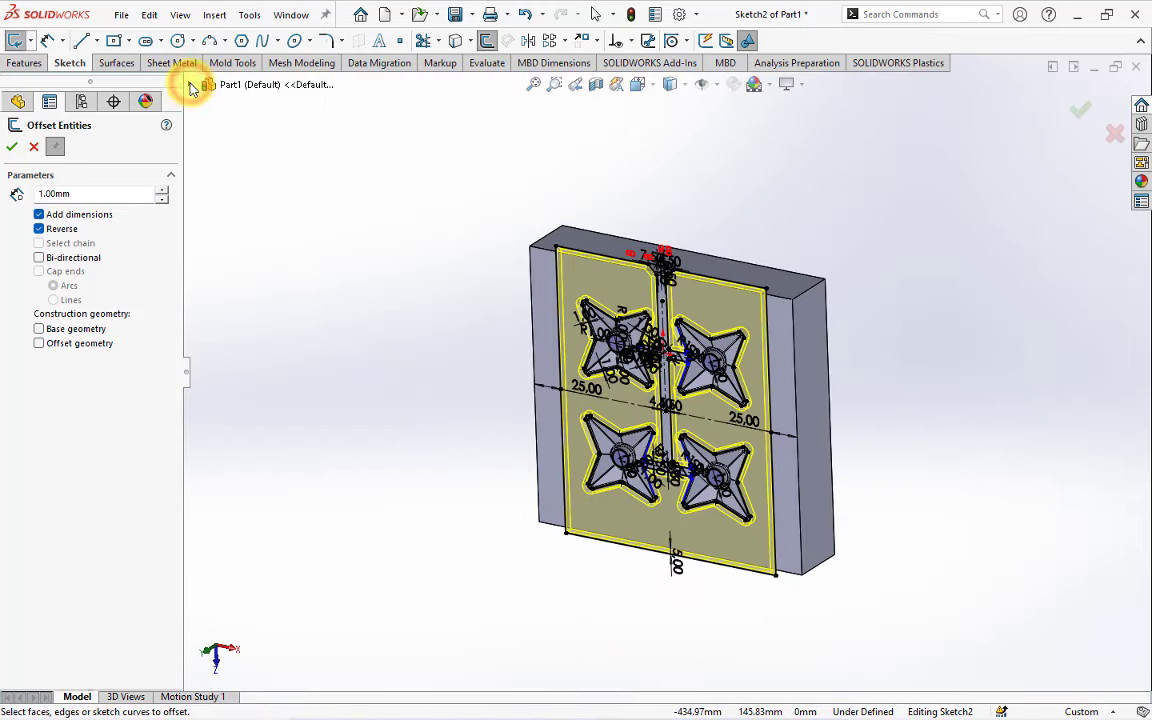
click(192, 86)
click(209, 155)
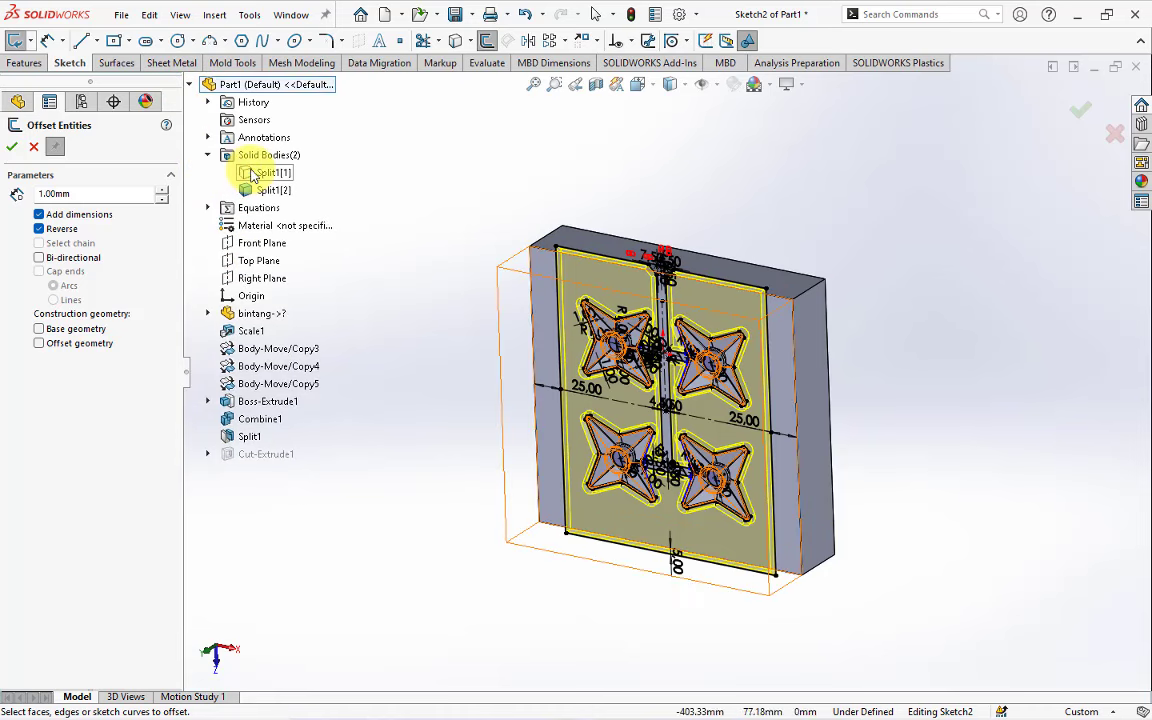
right_click(270, 172)
click(267, 195)
click(388, 260)
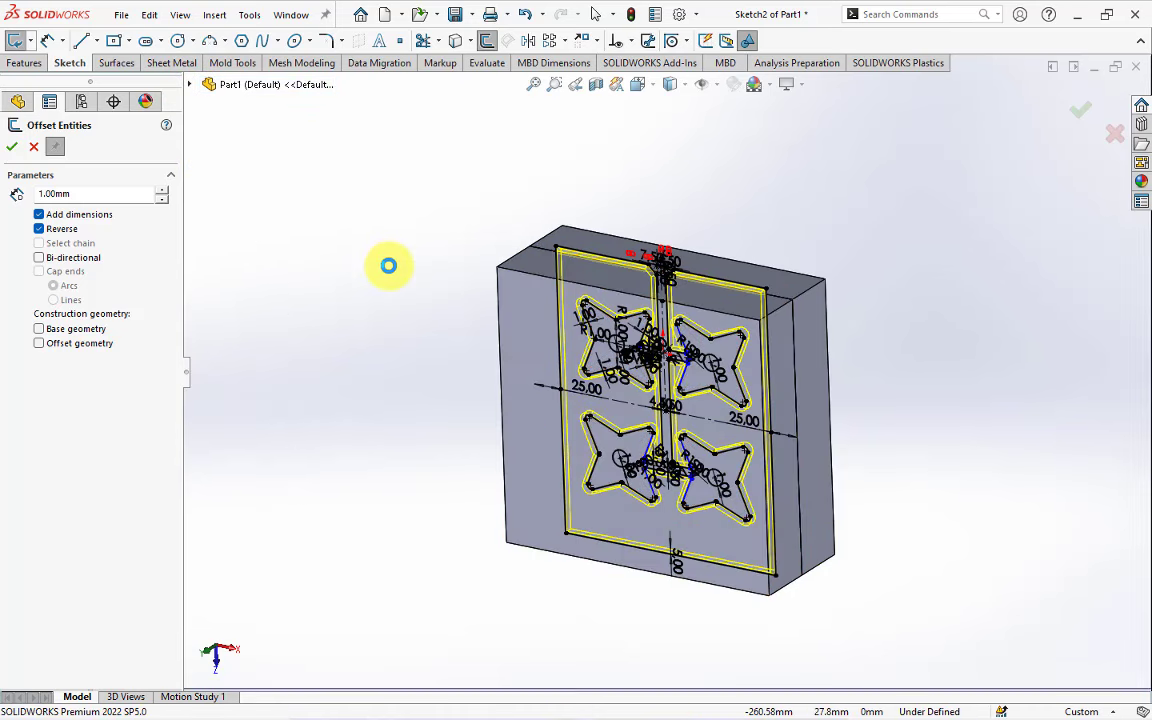
middle_drag(416, 296, 307, 313)
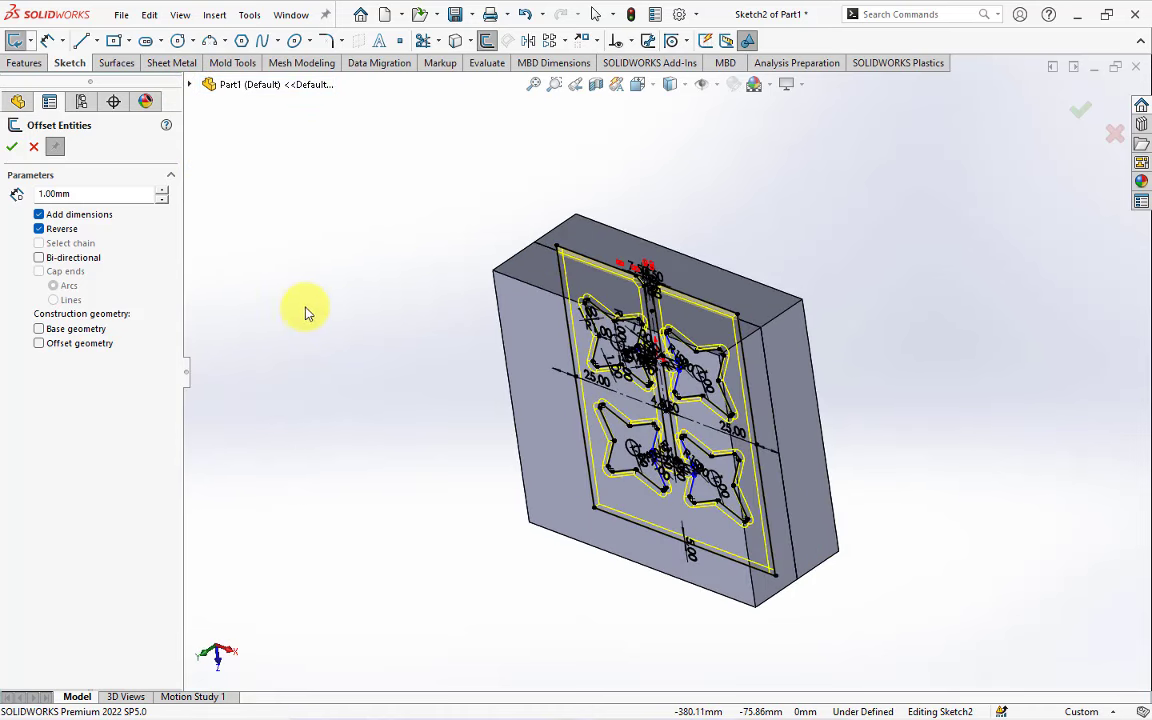
click(12, 149)
click(1076, 110)
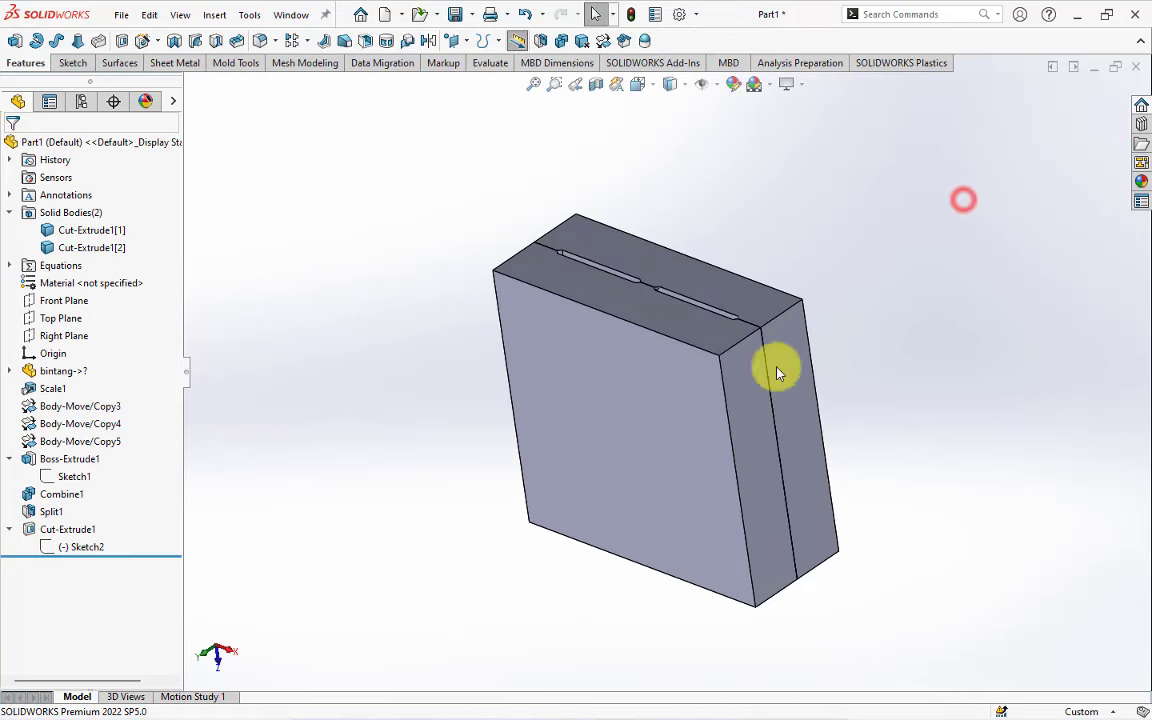
Orbit and zoom around the block to inspect the star pockets.
click(663, 391)
middle_drag(730, 350, 797, 206)
scroll(707, 334, down, 2)
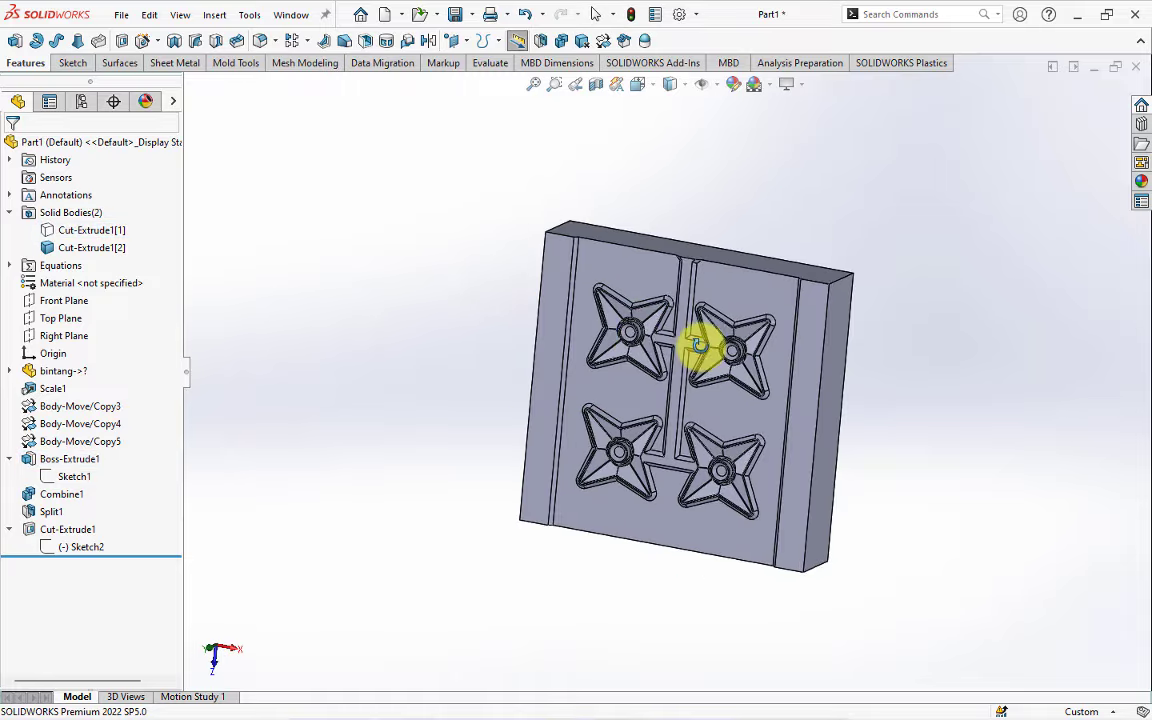
scroll(630, 334, down, 2)
scroll(652, 347, down, 4)
mouse_move(652, 347)
middle_down()
mouse_move(694, 262)
mouse_move(766, 231)
mouse_move(633, 334)
mouse_move(621, 360)
middle_up()
scroll(621, 360, up, 3)
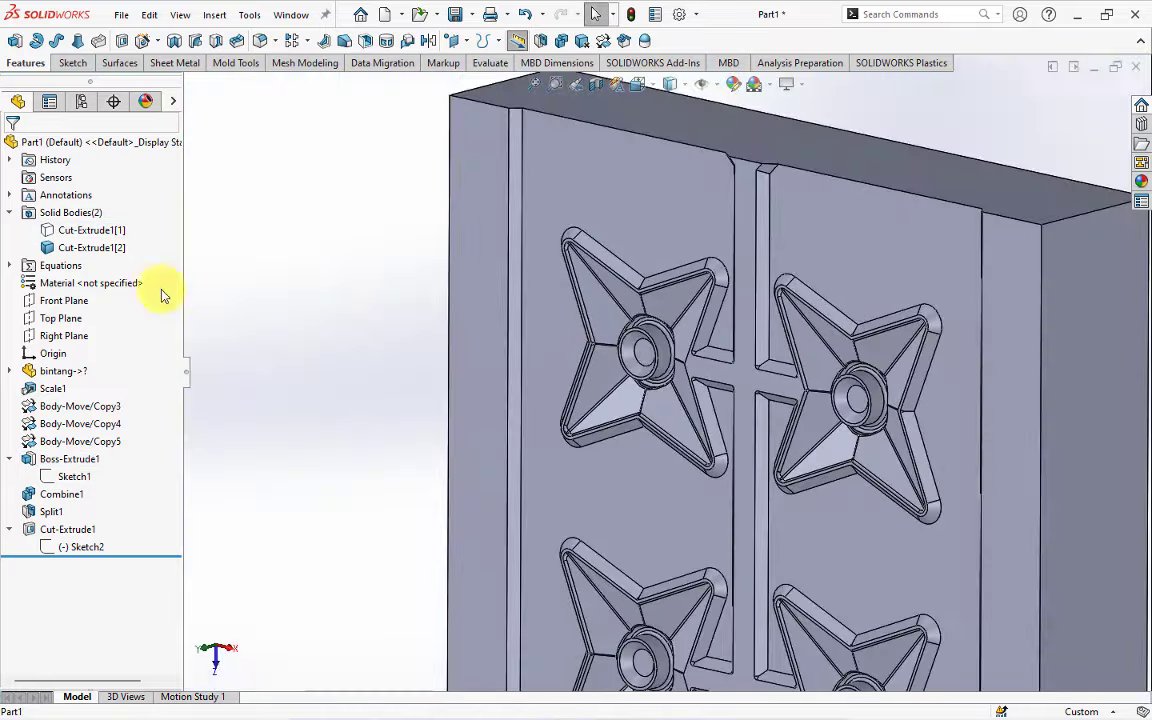
Hide the selected Cut-Extrude1 bodies and orbit the remaining mold half near edge-on.
click(80, 229)
ctrl+click(85, 248)
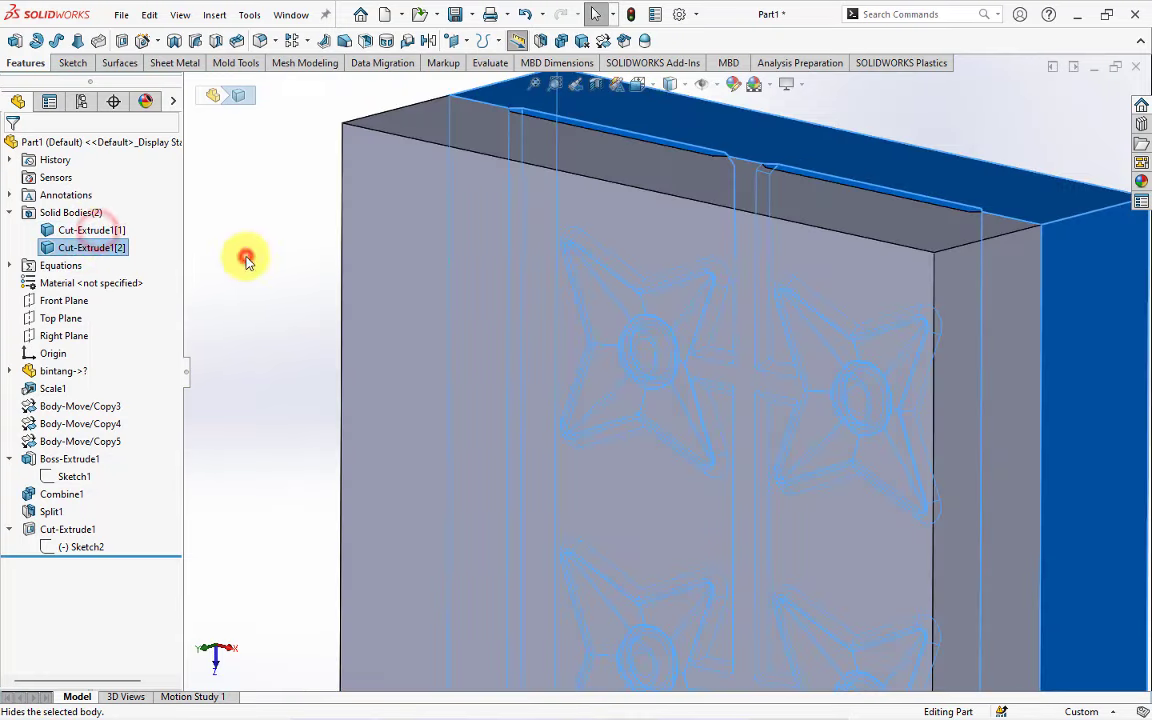
click(300, 262)
mouse_move(300, 262)
middle_down()
mouse_move(362, 348)
mouse_move(643, 437)
middle_up()
scroll(597, 381, down, 5)
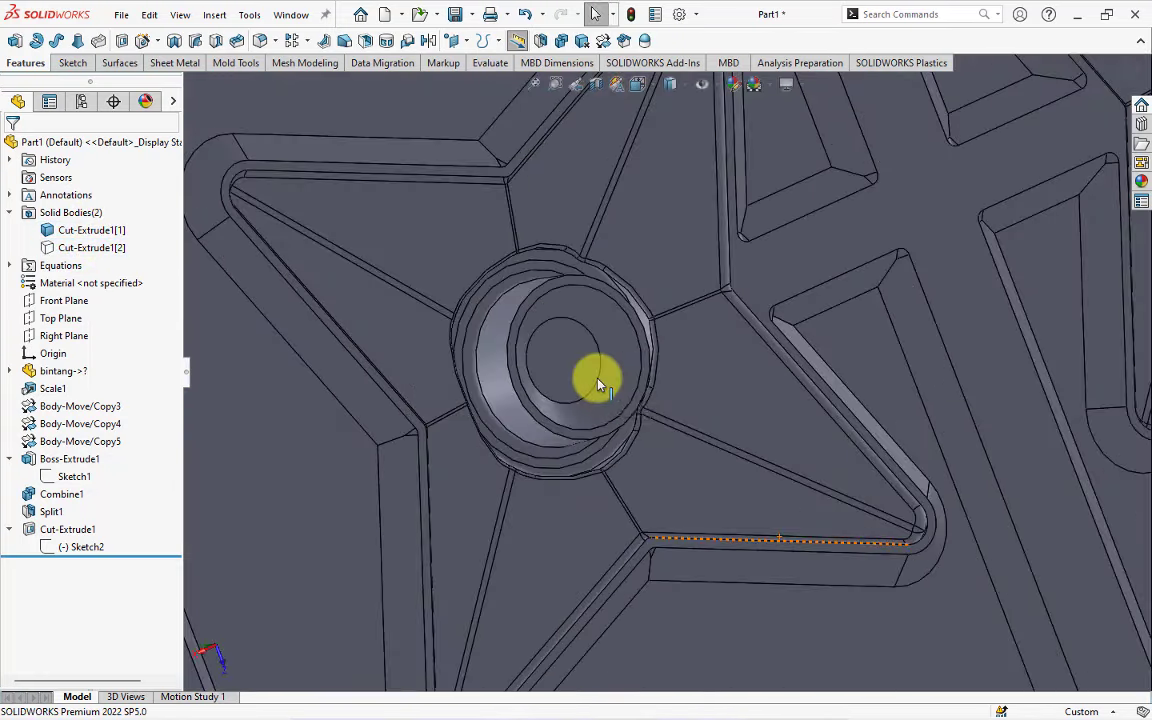
scroll(548, 391, down, 2)
middle_drag(548, 391, 715, 368)
scroll(689, 360, up, 3)
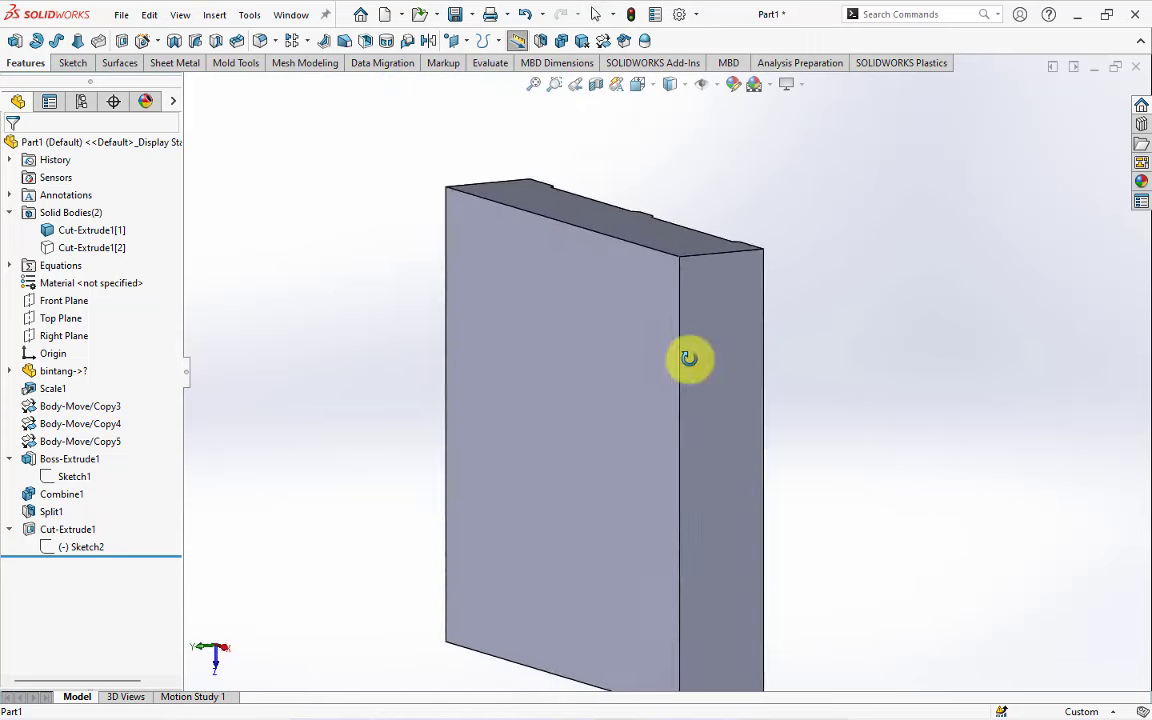
Hide the transparent mold half and pick the cavity face of Cut-Extrude1[2] for Sketch3.
click(90, 247)
click(103, 226)
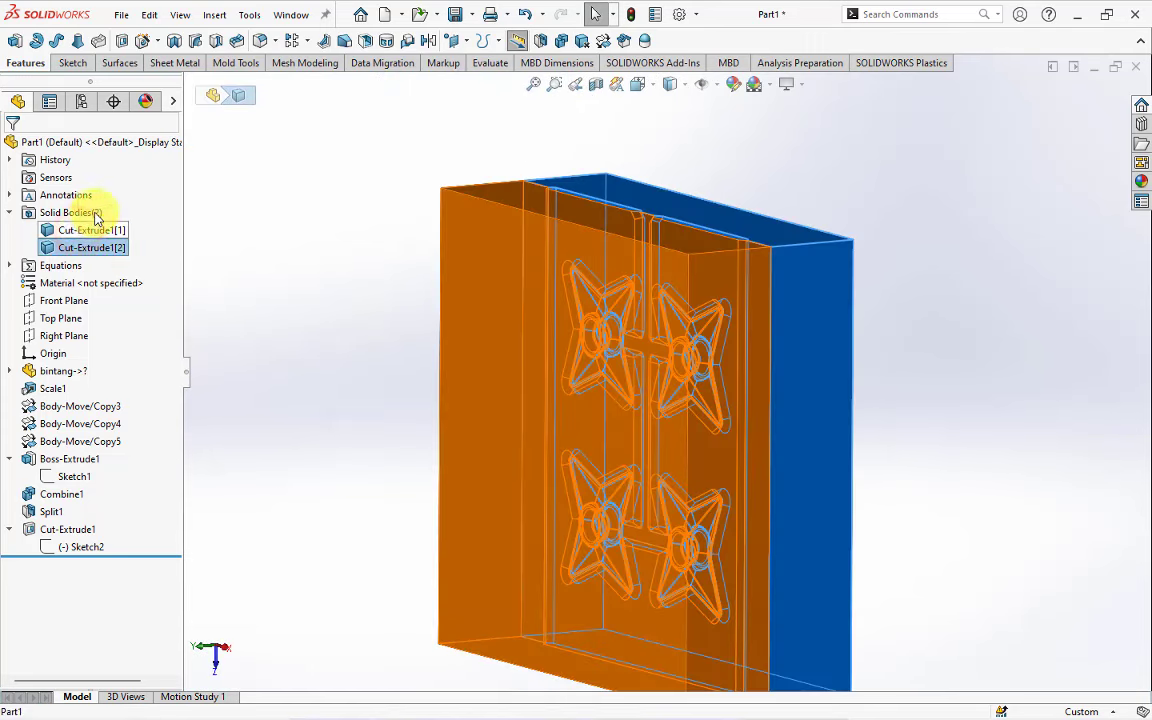
click(338, 275)
middle_drag(338, 275, 377, 291)
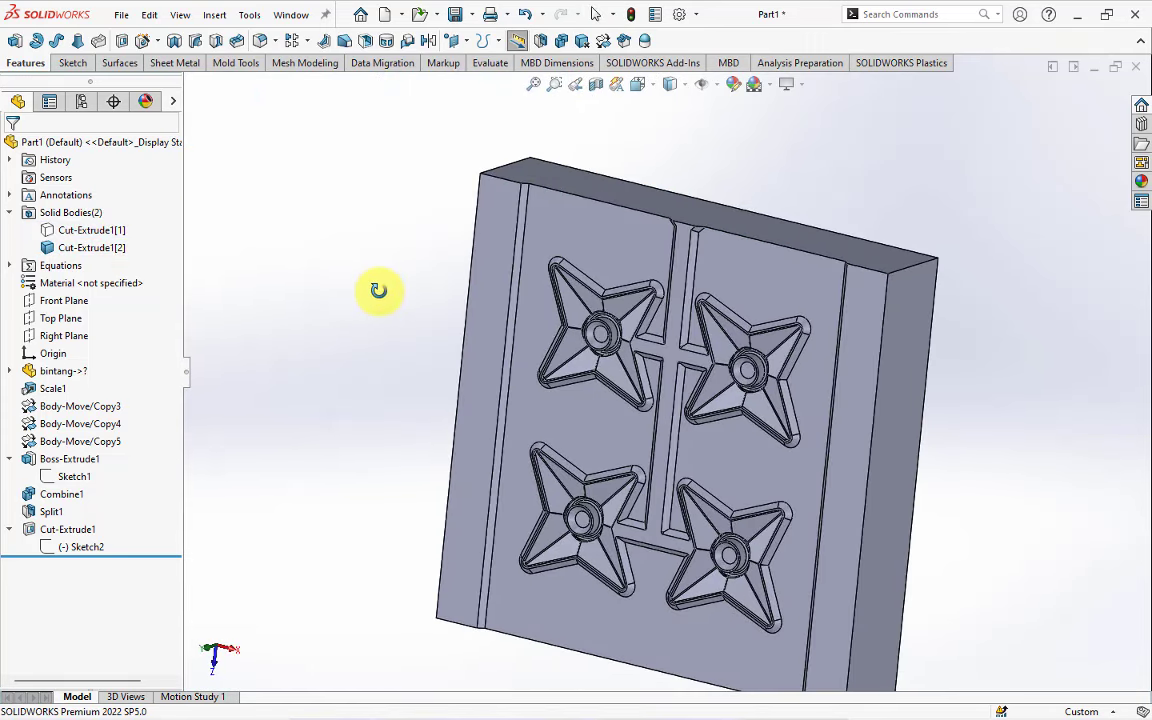
scroll(674, 419, up, 3)
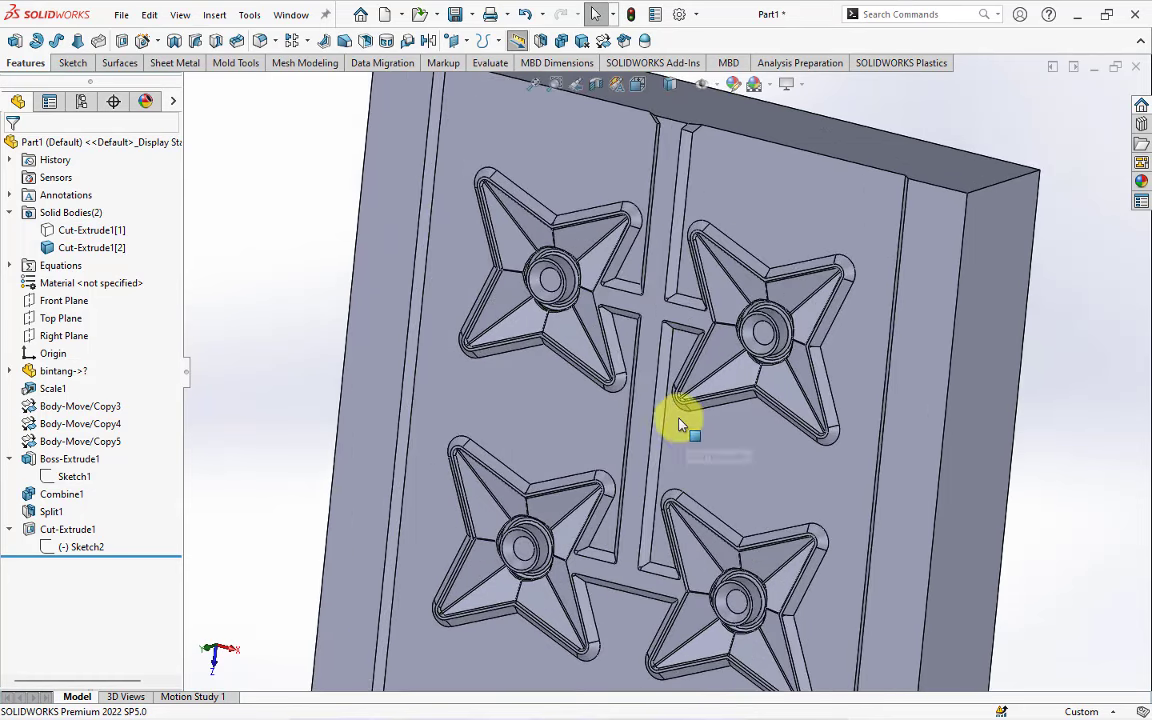
click(702, 380)
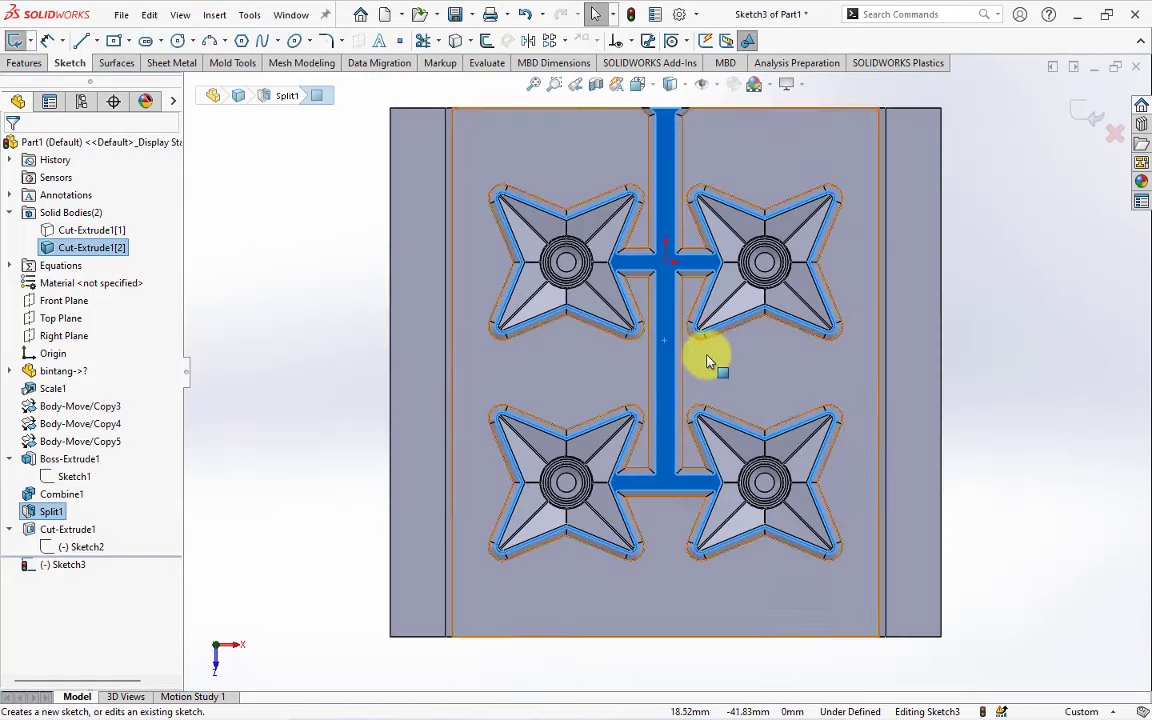
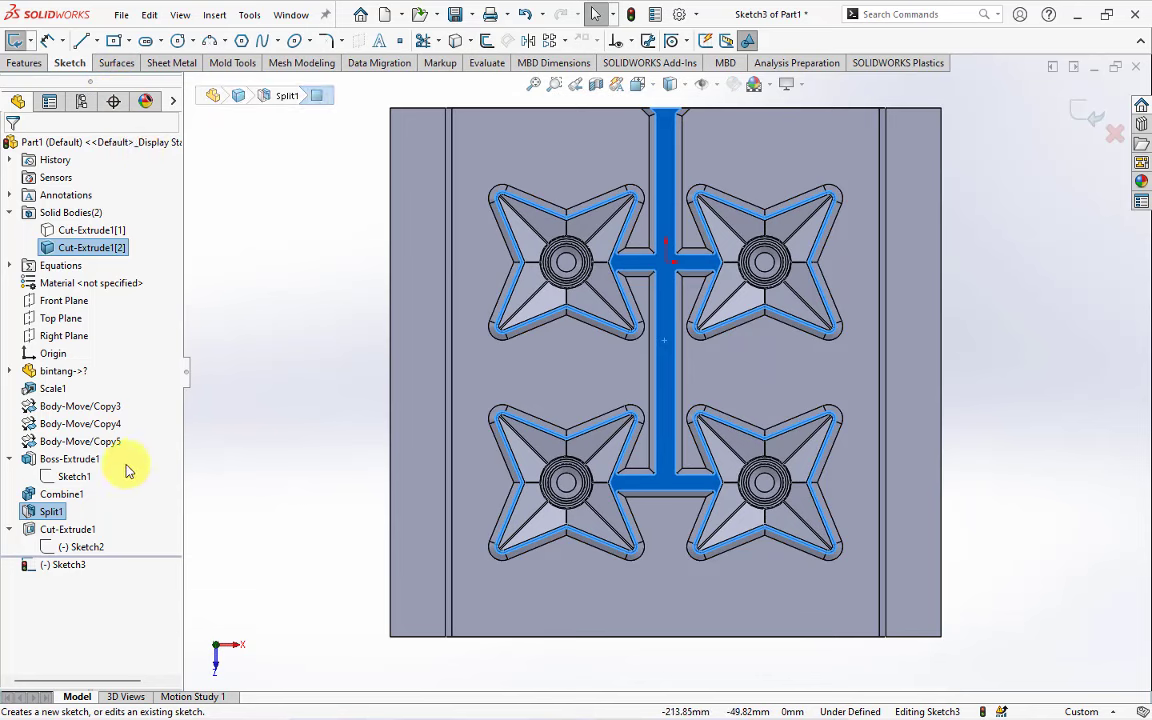
Show Sketch2 for reference and draw a vertical runner line down the central channel.
click(70, 548)
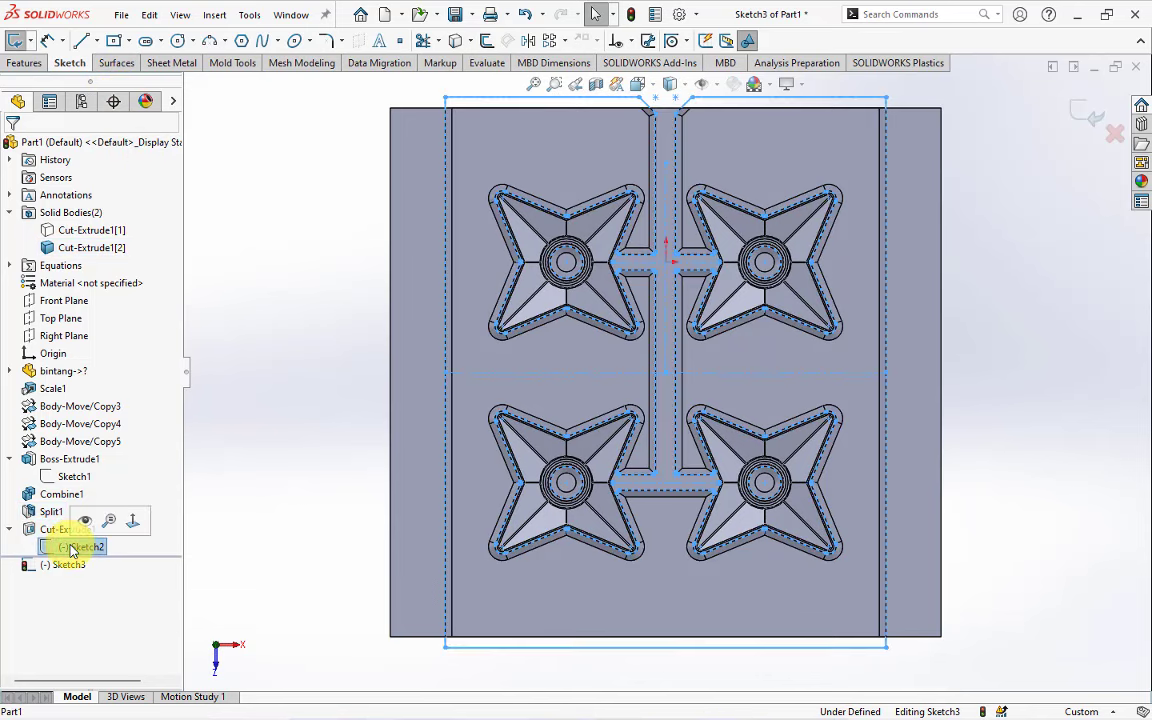
click(285, 497)
scroll(625, 470, down, 3)
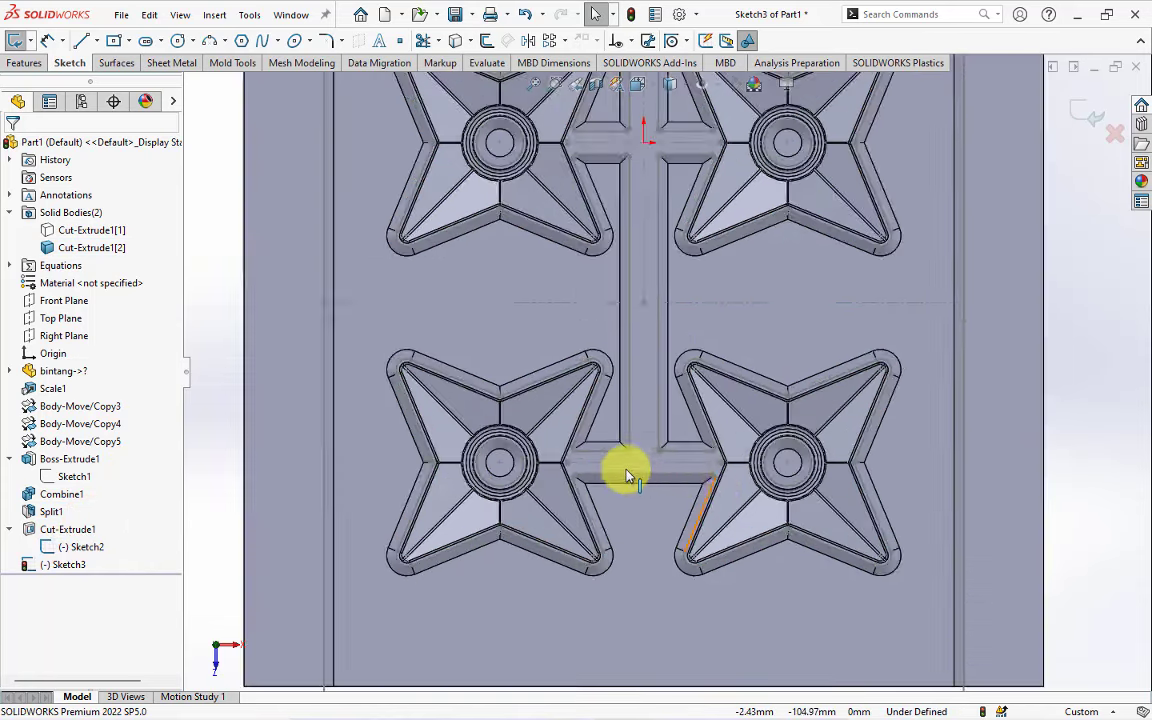
scroll(625, 469, down, 3)
click(83, 40)
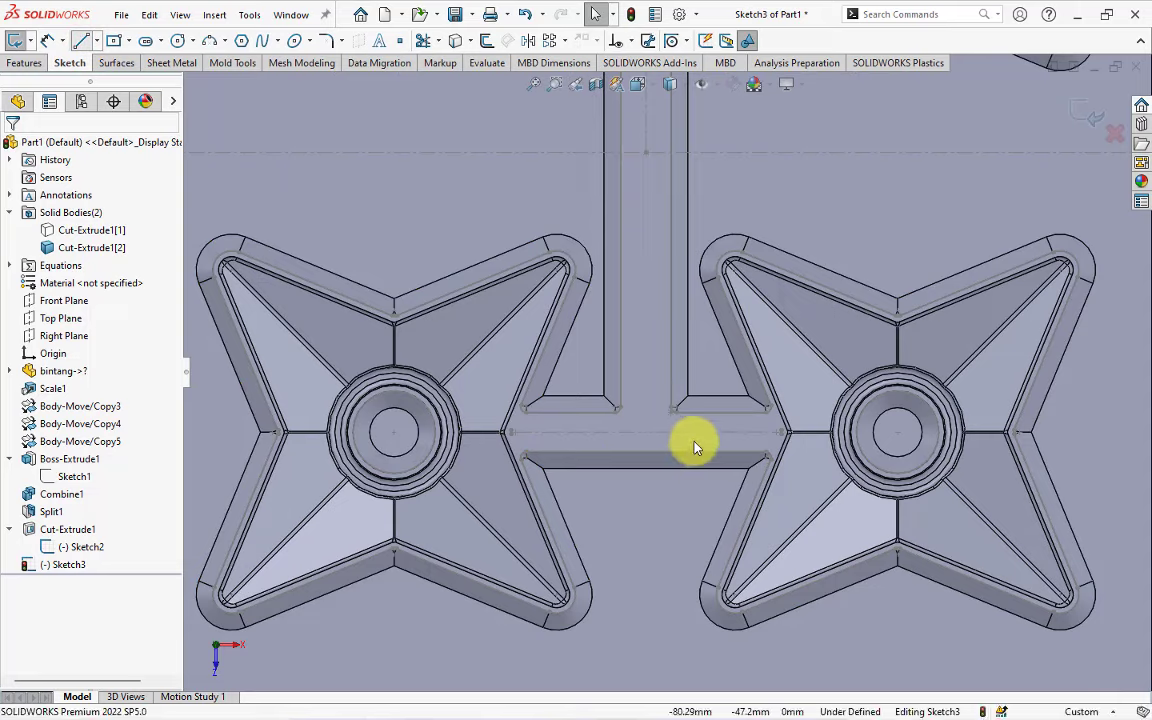
scroll(697, 447, up, 4)
scroll(679, 442, up, 3)
scroll(661, 296, down, 2)
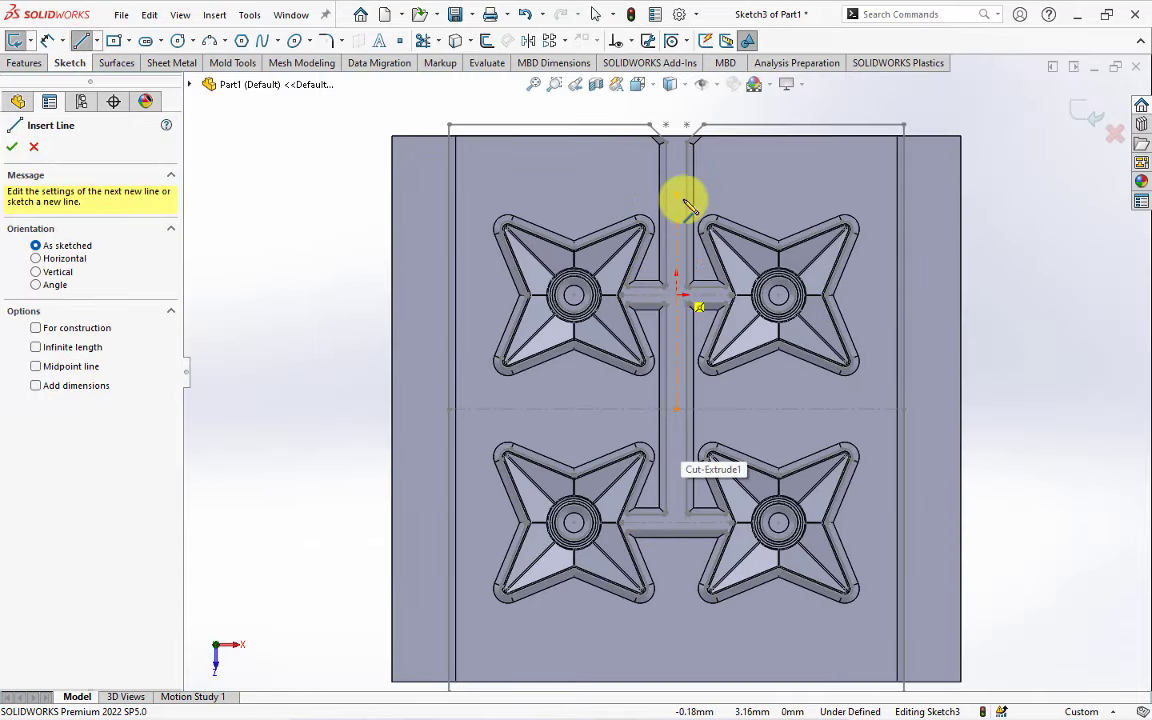
click(676, 129)
click(676, 503)
scroll(676, 505, down, 3)
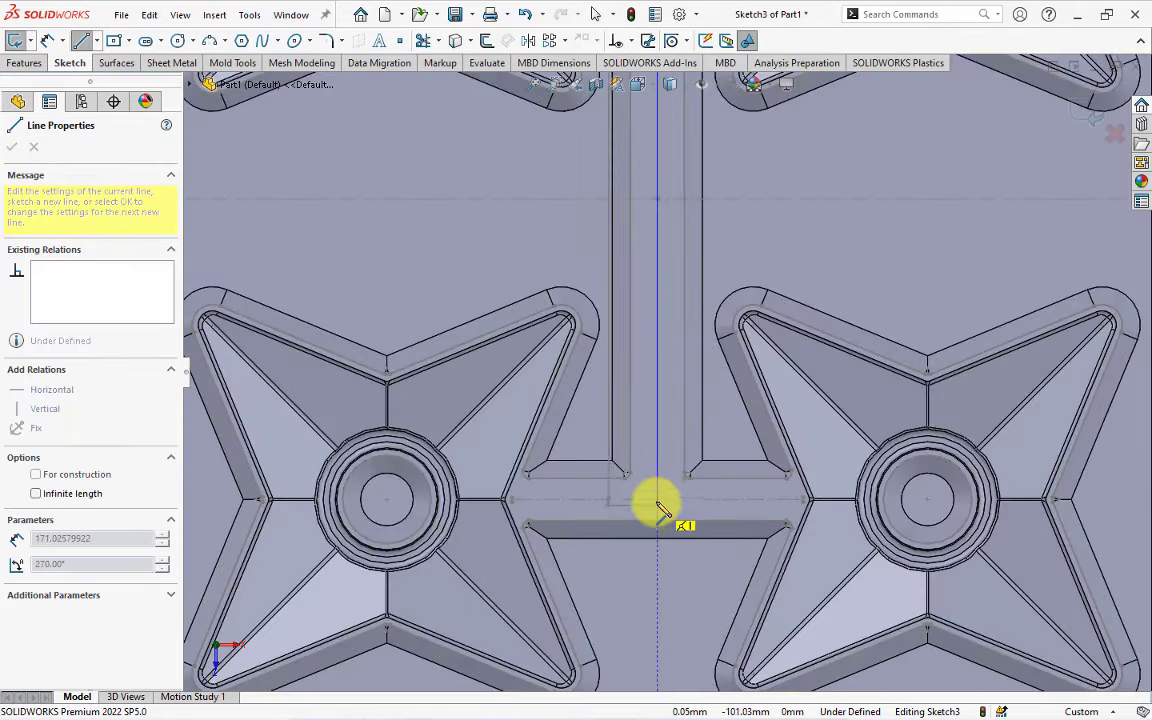
click(657, 501)
key(Escape)
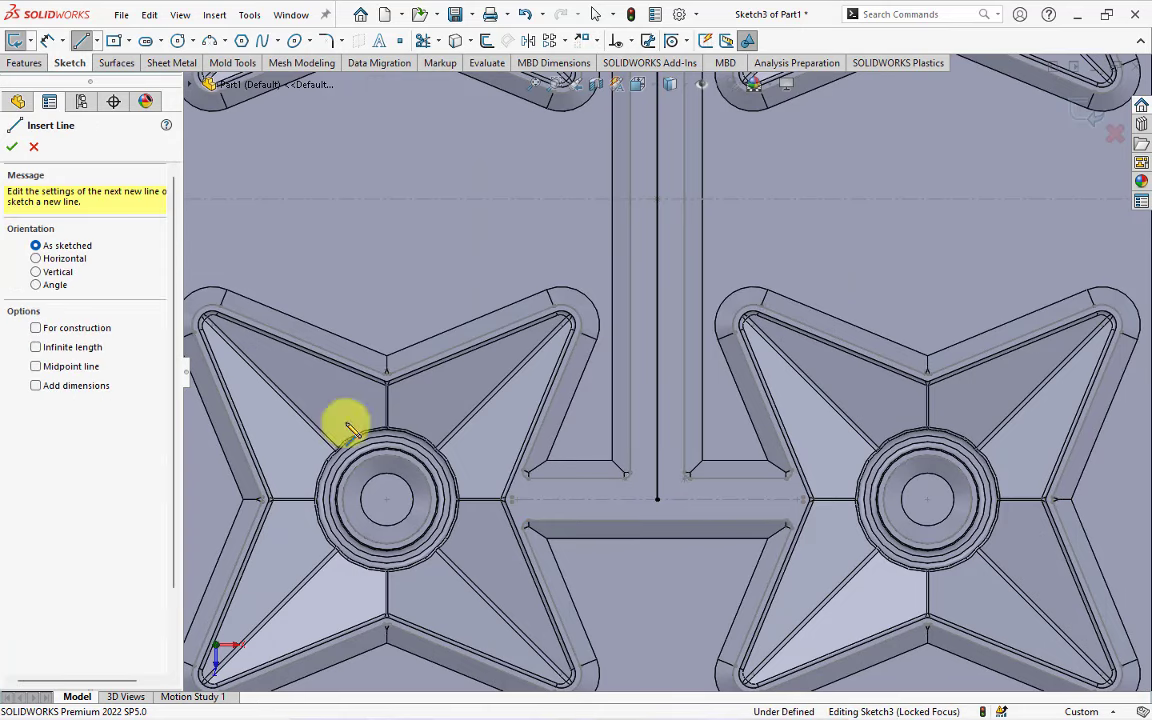
Draw a midpoint line across the lower crossbar, centred on the vertical runner line.
click(34, 146)
click(96, 41)
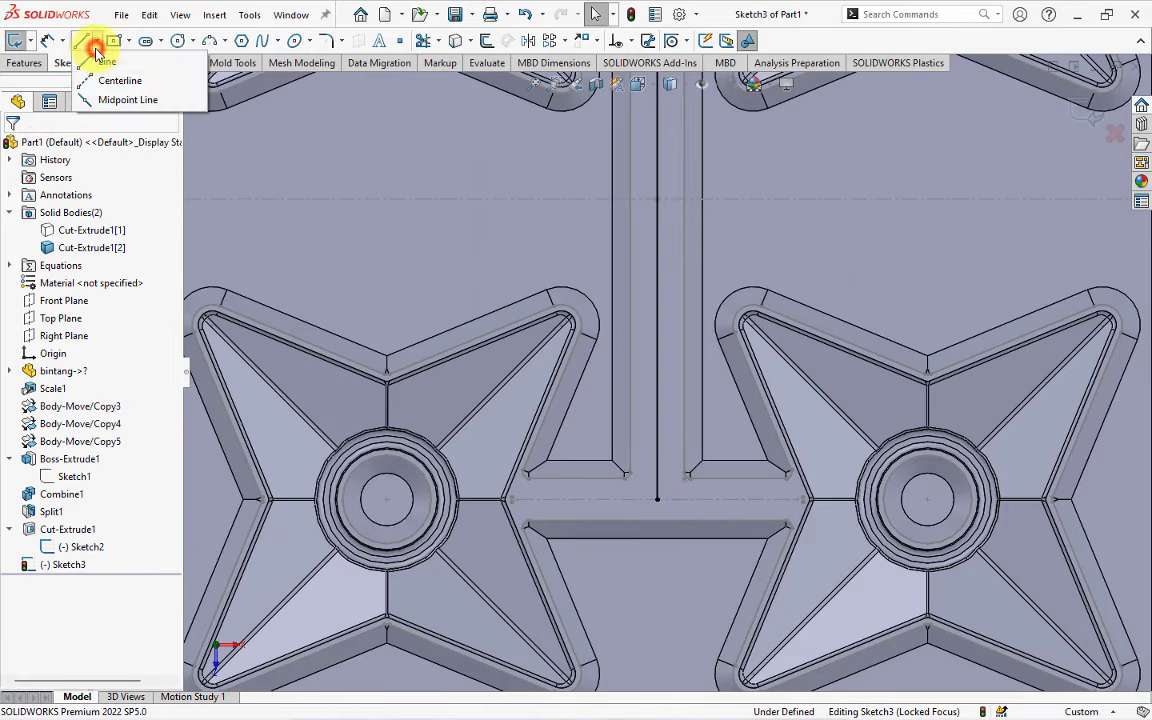
click(125, 99)
click(657, 501)
scroll(527, 504, down, 3)
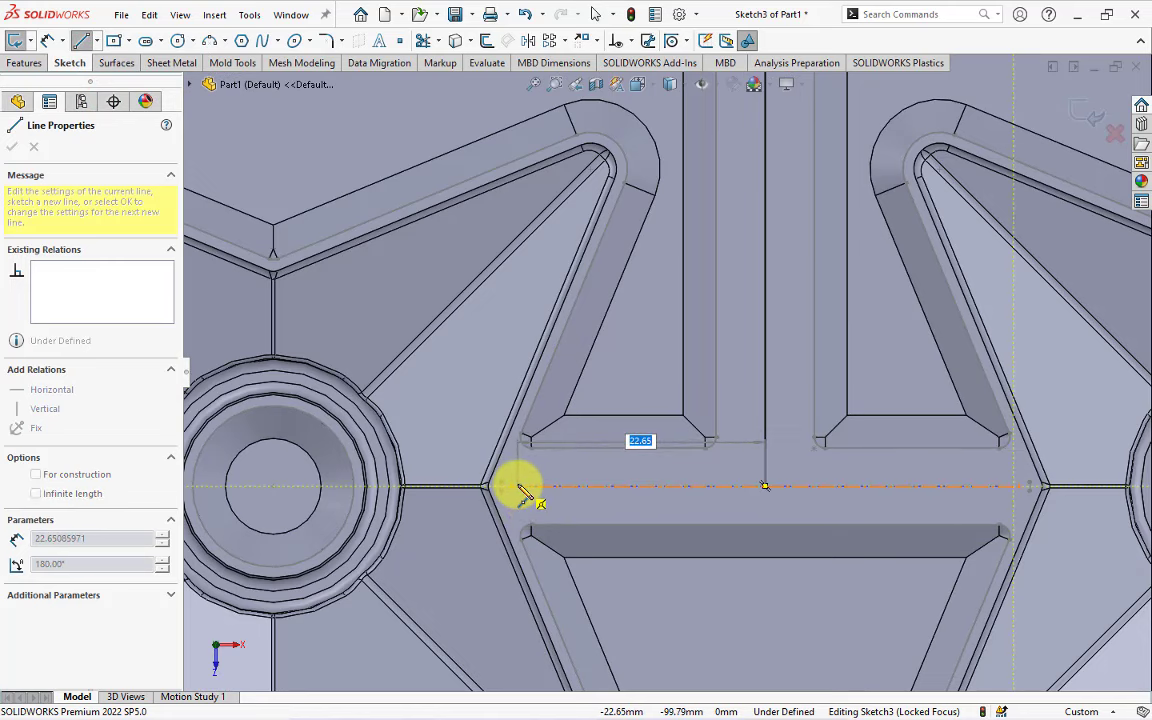
scroll(520, 487, down, 2)
click(518, 479)
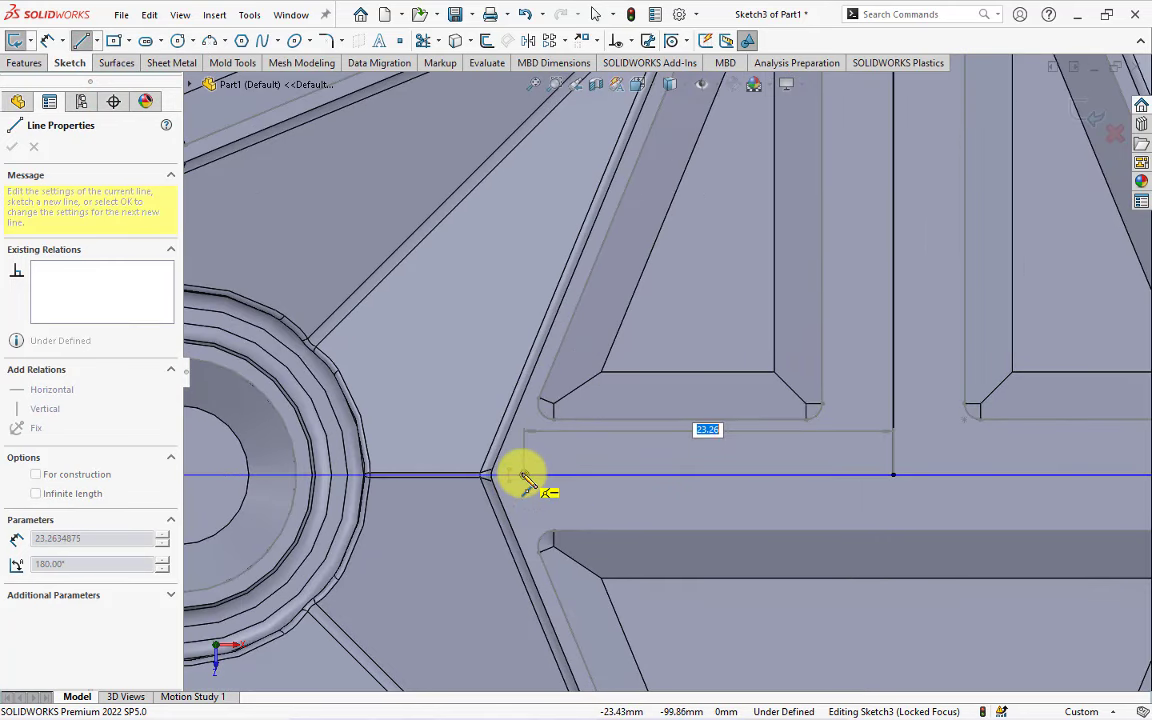
click(523, 475)
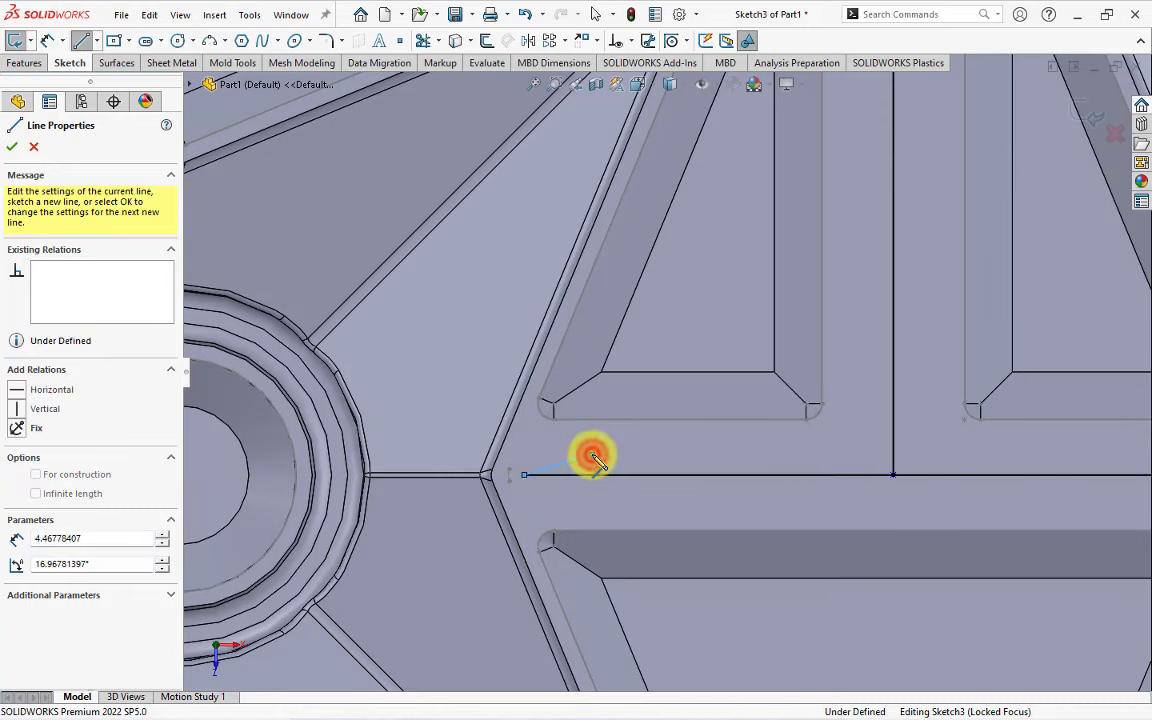
key(Escape)
Draw a midpoint line across the upper crossbar to the star tip and exit the sketch.
scroll(594, 458, up, 3)
scroll(630, 424, up, 2)
scroll(722, 175, up, 2)
scroll(722, 175, down, 4)
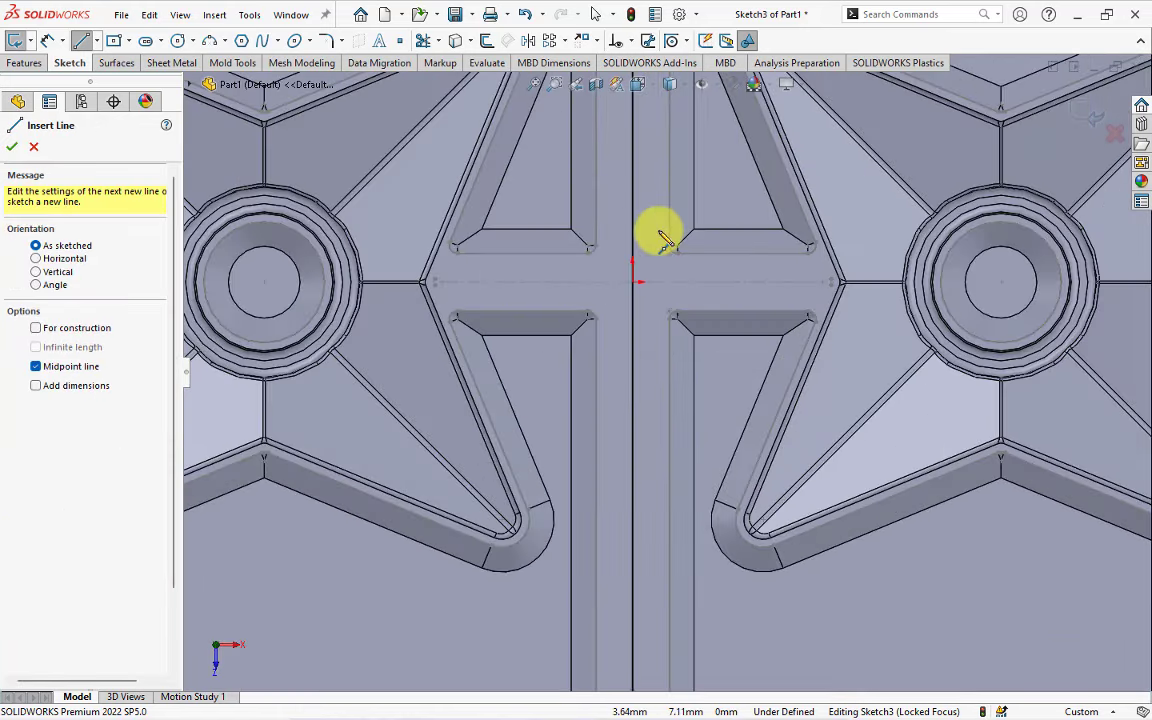
scroll(663, 236, down, 2)
click(628, 301)
click(398, 302)
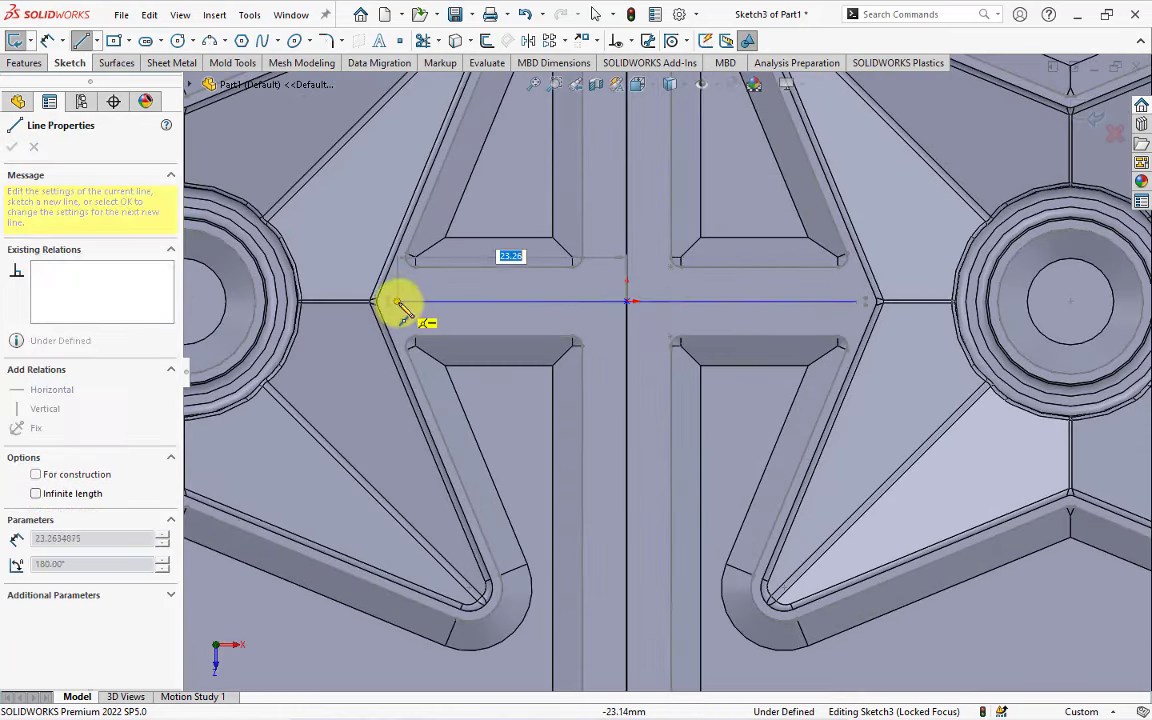
right_click(398, 302)
click(425, 309)
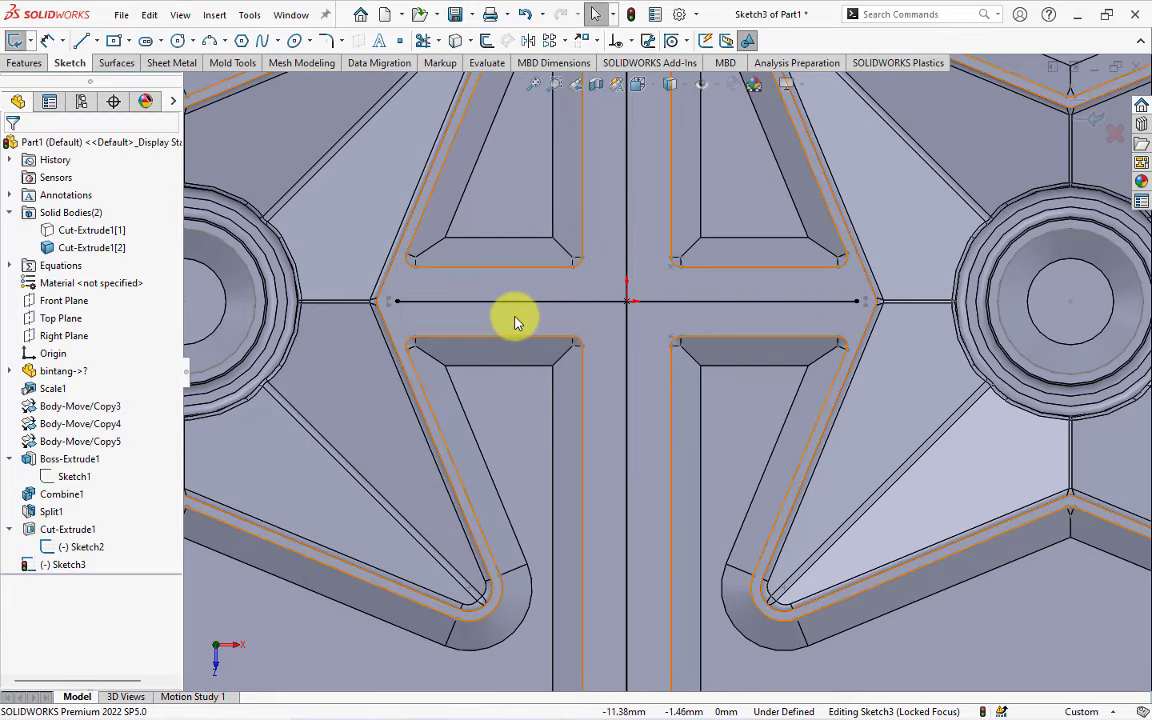
scroll(515, 322, up, 3)
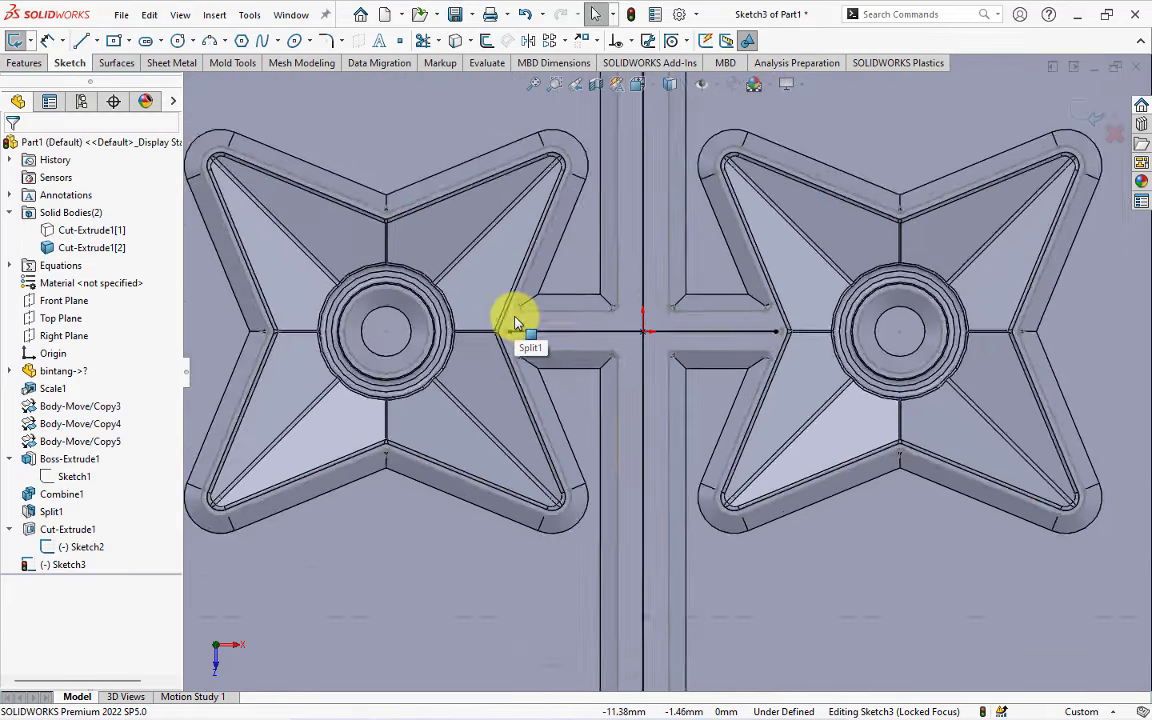
scroll(515, 322, up, 3)
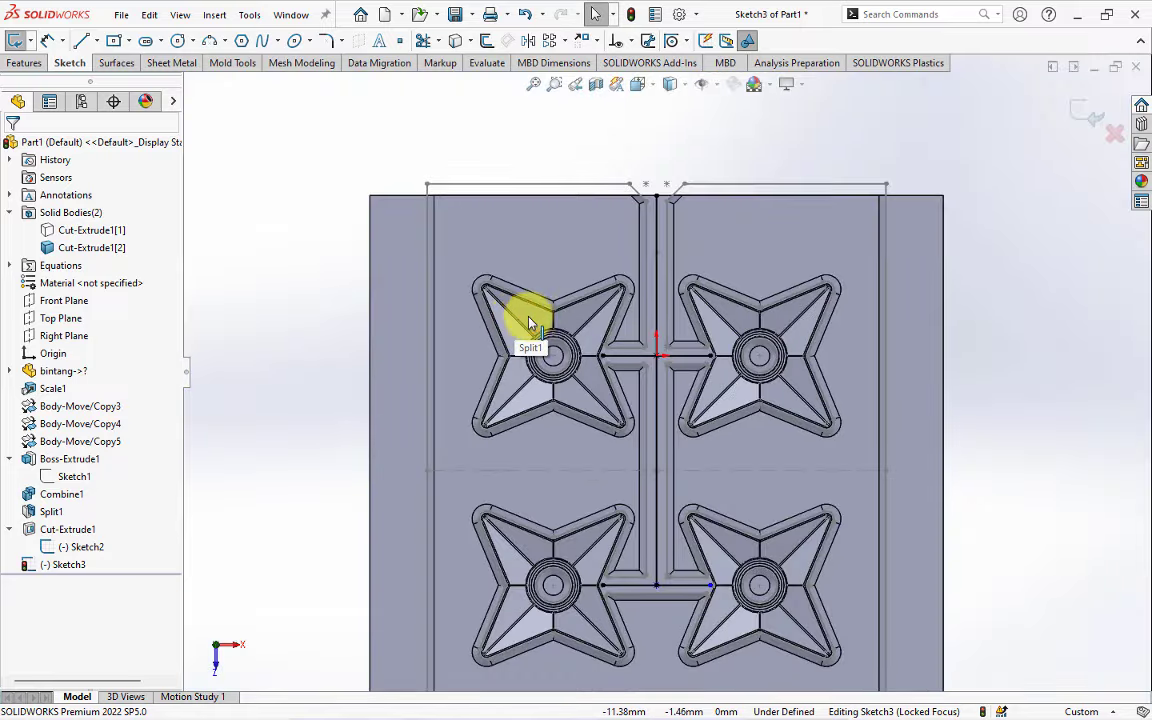
click(1085, 115)
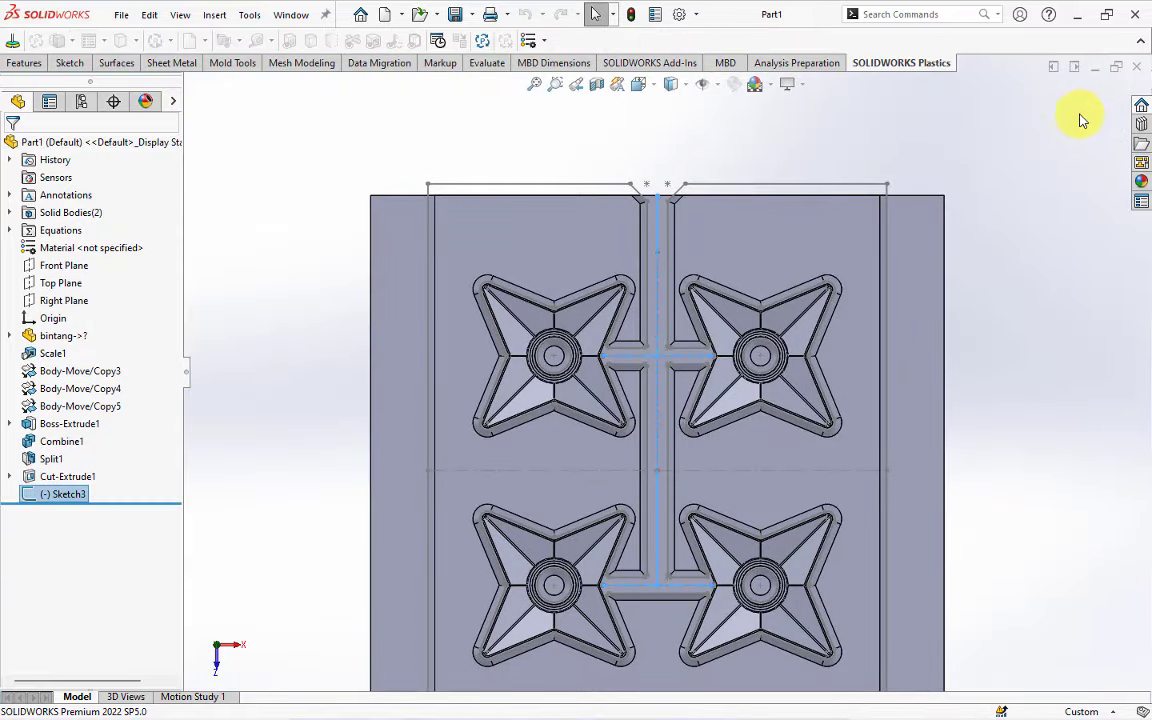
Set up a Swept Cut with a 7.00mm circular profile along the grouped Sketch3 runner lines.
mouse_move(1016, 218)
middle_down()
mouse_move(983, 267)
mouse_move(740, 278)
middle_up()
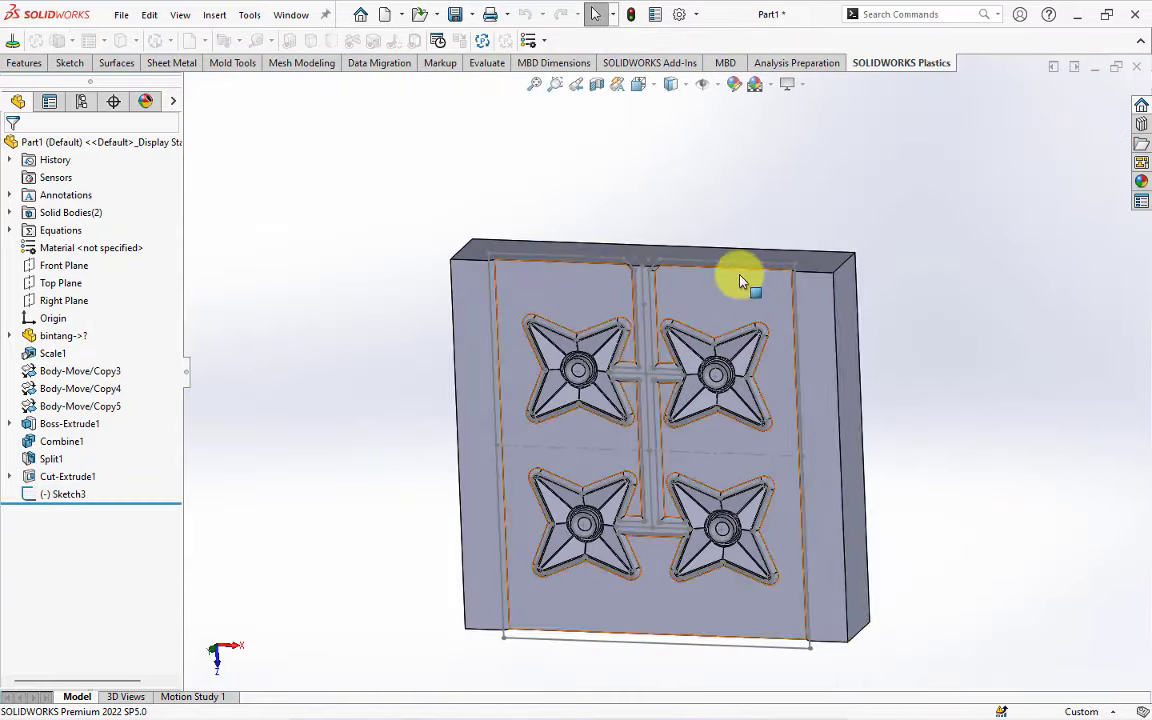
click(27, 67)
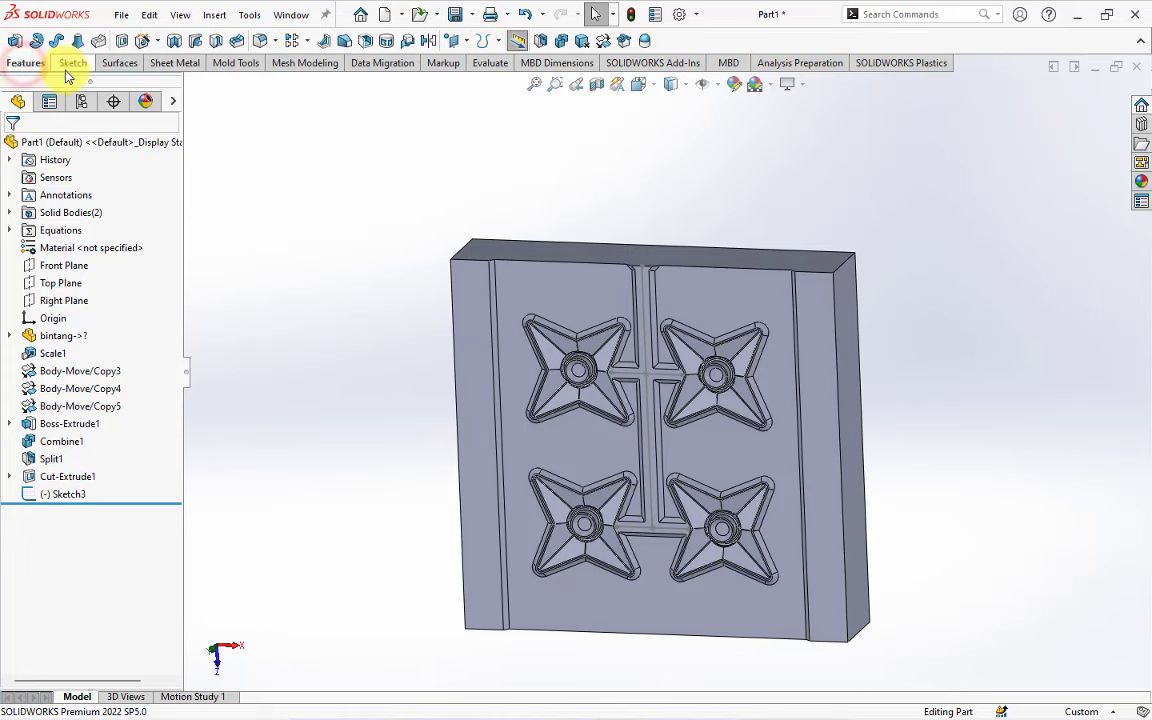
click(183, 48)
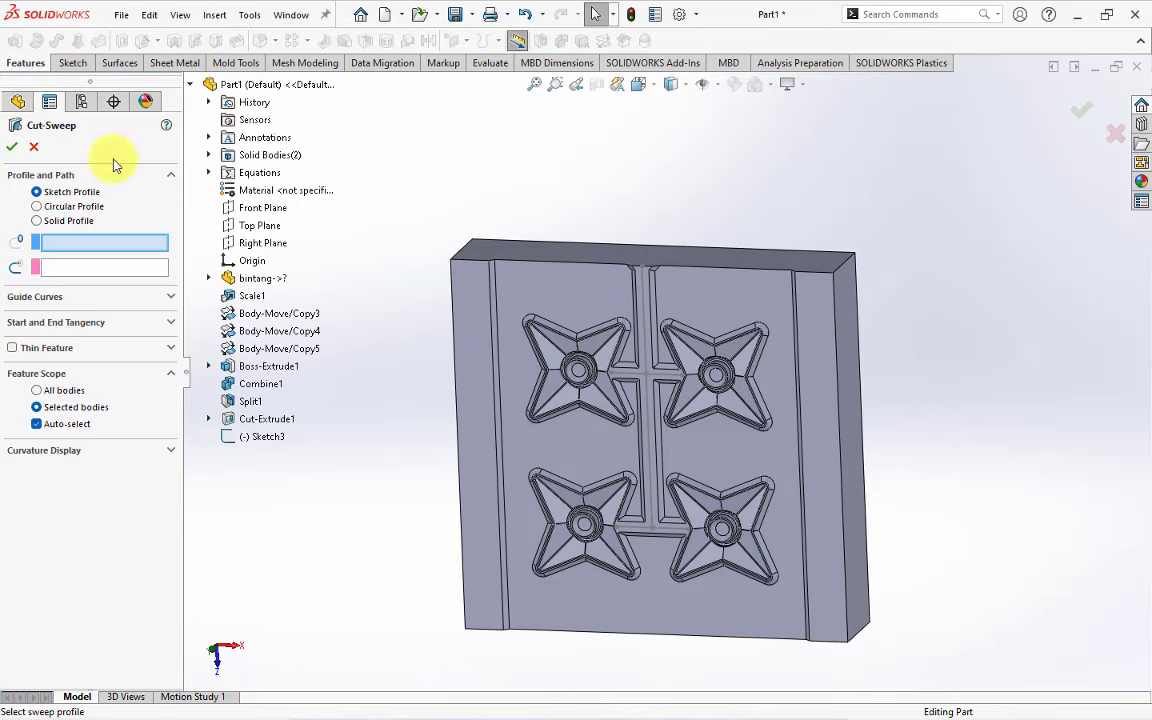
click(37, 206)
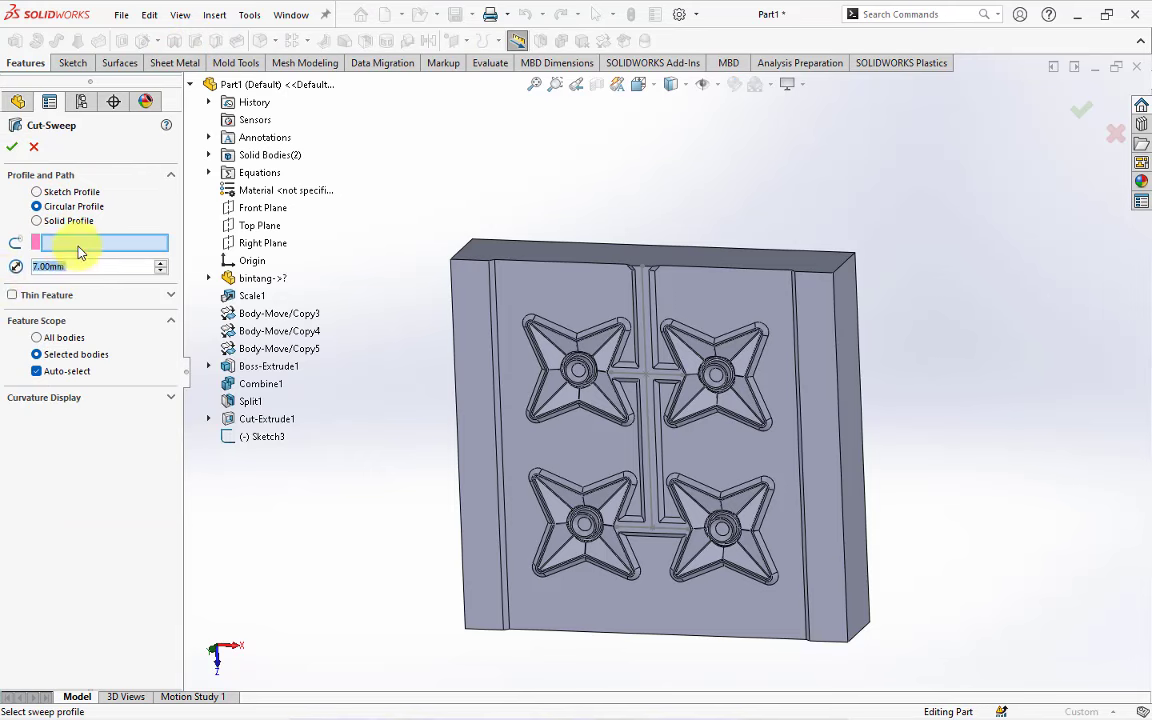
right_click(103, 245)
click(125, 271)
click(643, 356)
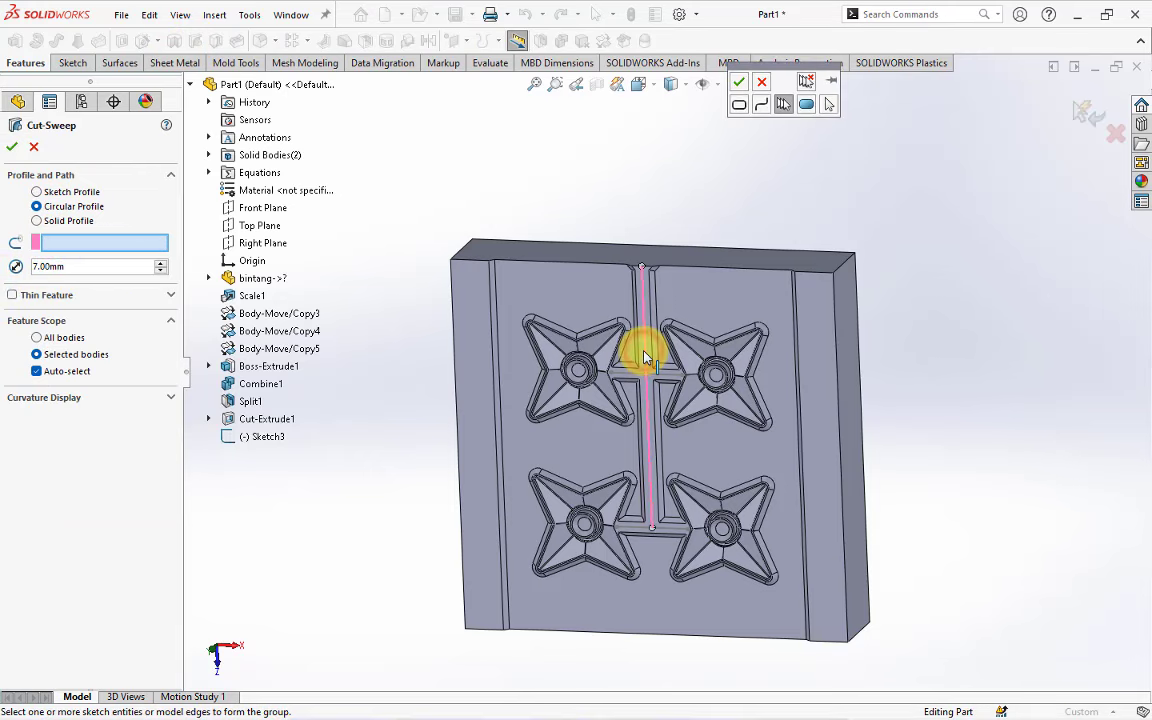
click(737, 87)
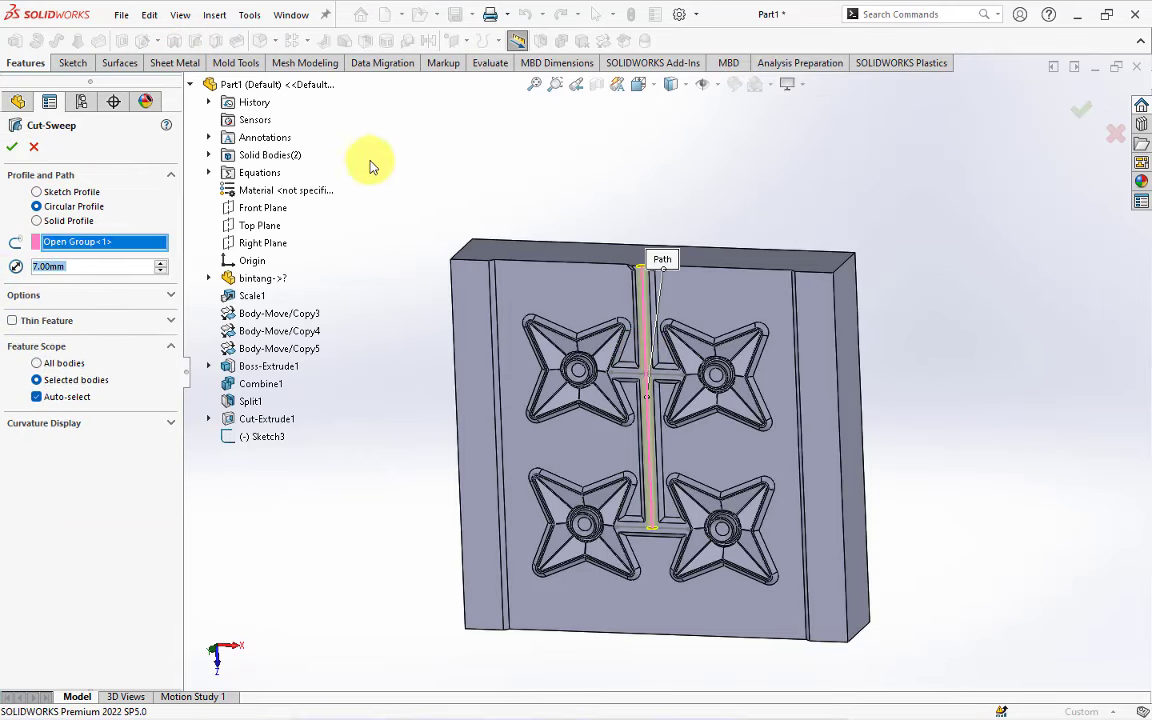
Choose the mold bodies to cut and confirm Cut-Sweep1.
click(208, 155)
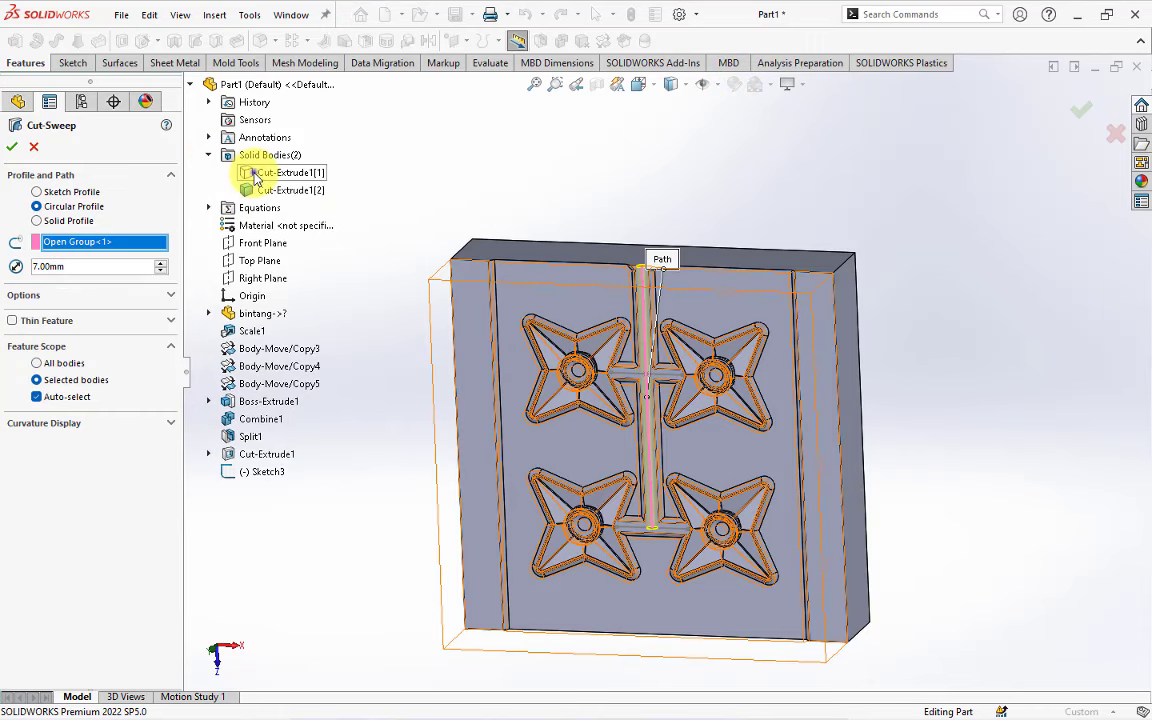
right_click(238, 172)
click(285, 200)
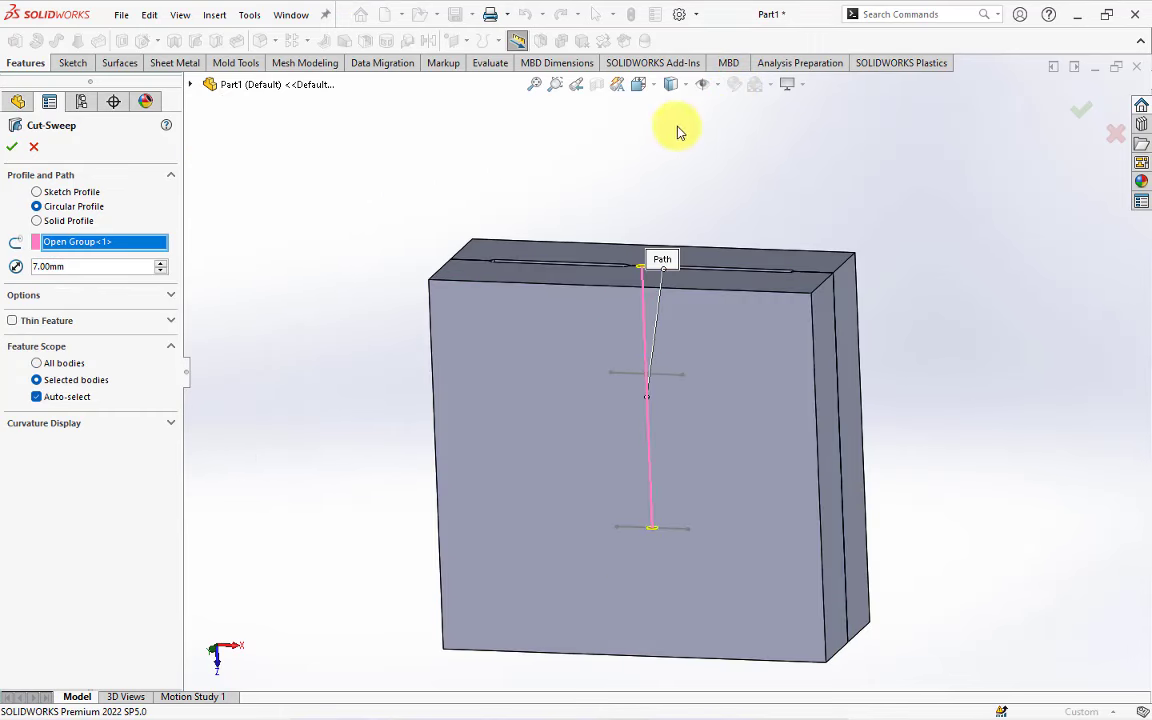
click(675, 195)
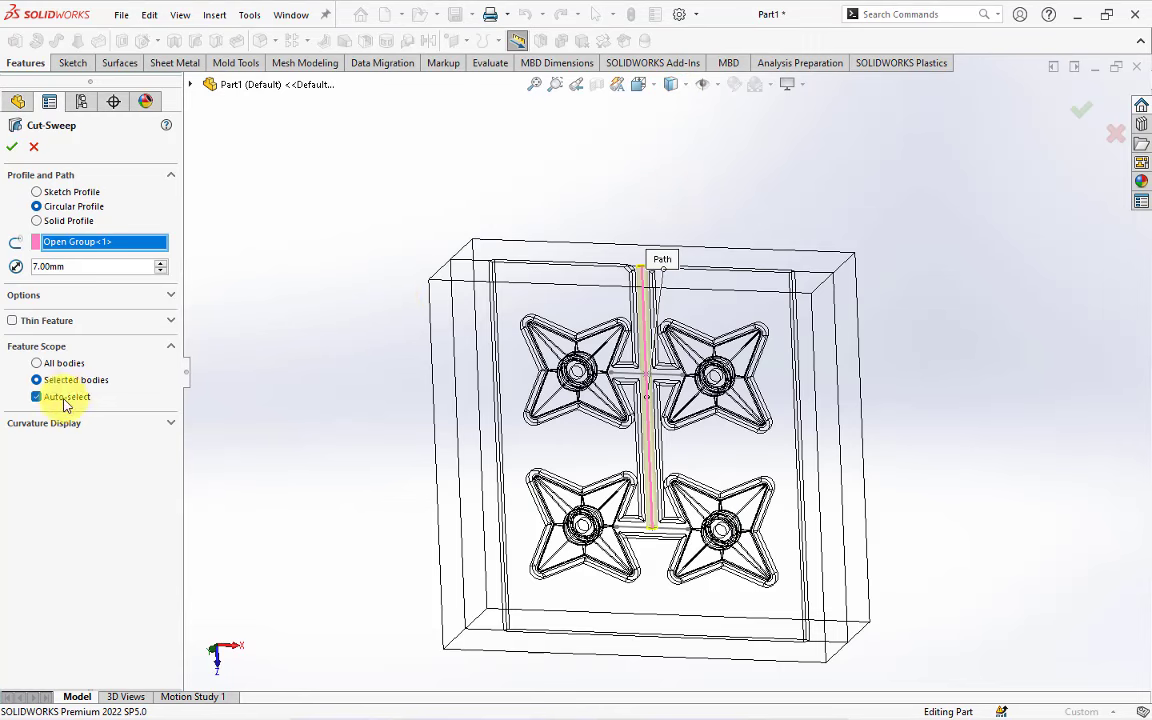
click(11, 148)
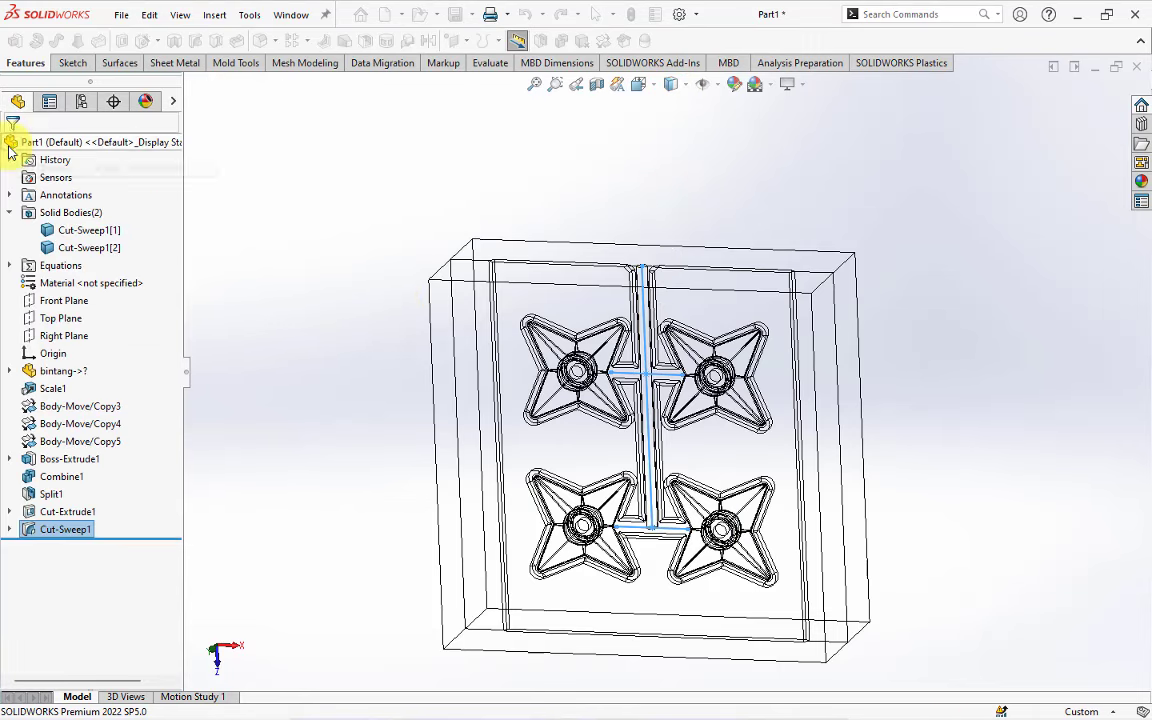
click(671, 85)
Inspect the runner in shaded and wireframe views and show Sketch3 under Cut-Sweep1.
click(670, 100)
mouse_move(640, 153)
middle_down()
mouse_move(599, 327)
mouse_move(686, 110)
middle_up()
click(671, 85)
click(670, 200)
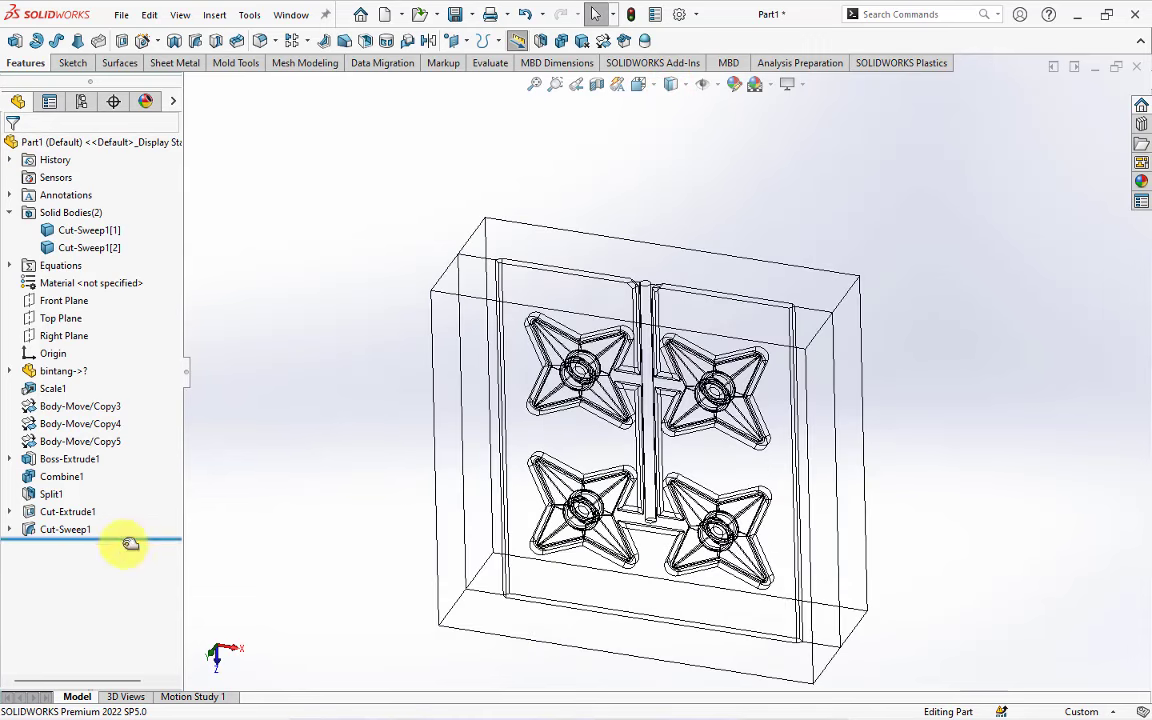
click(10, 529)
click(60, 547)
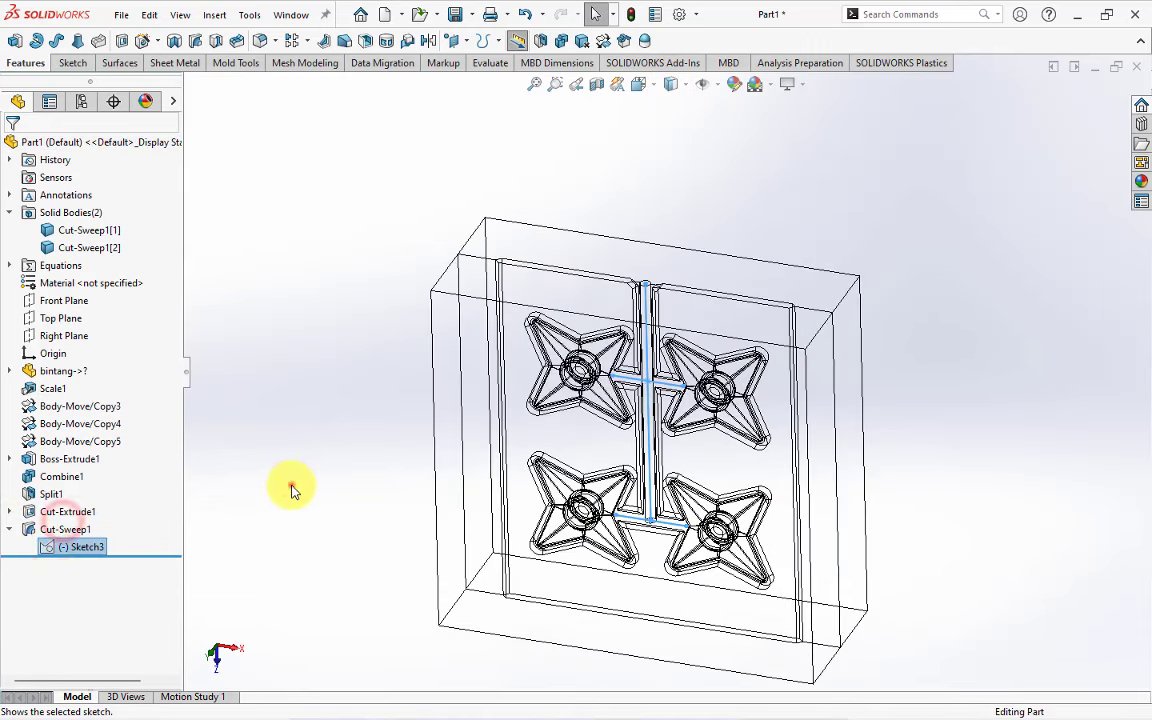
click(437, 188)
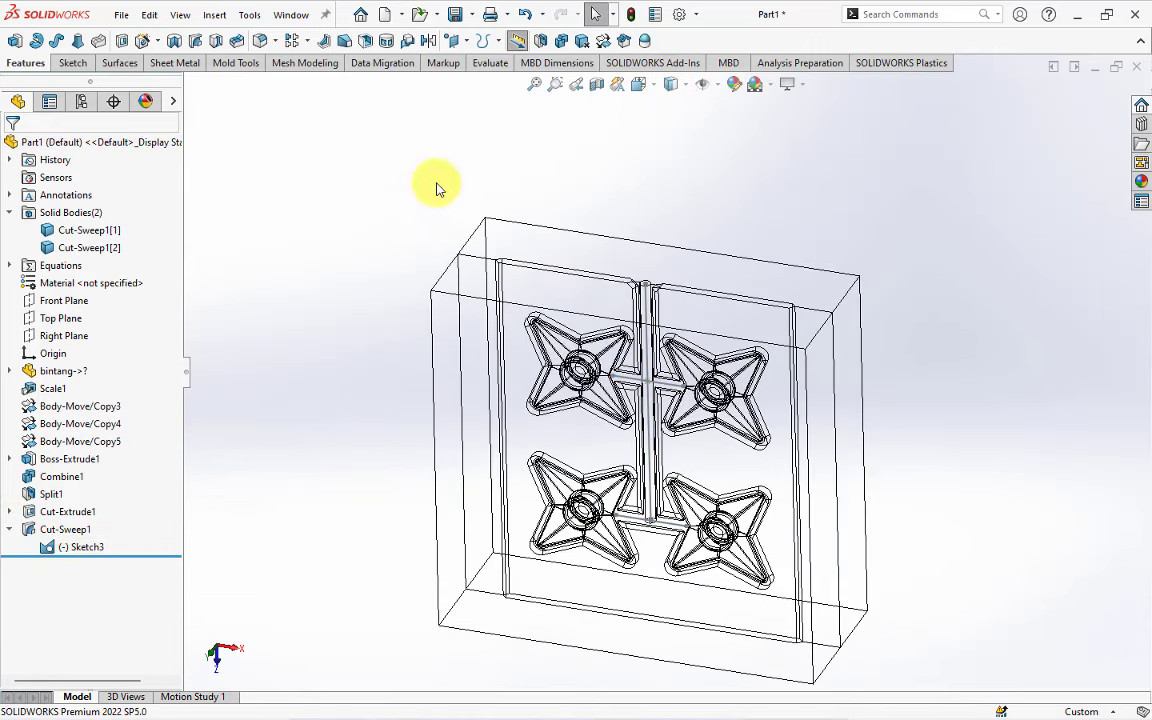
Sweep-cut a round runner along the edge linking the upper two cavities (Cut-Sweep2).
click(196, 43)
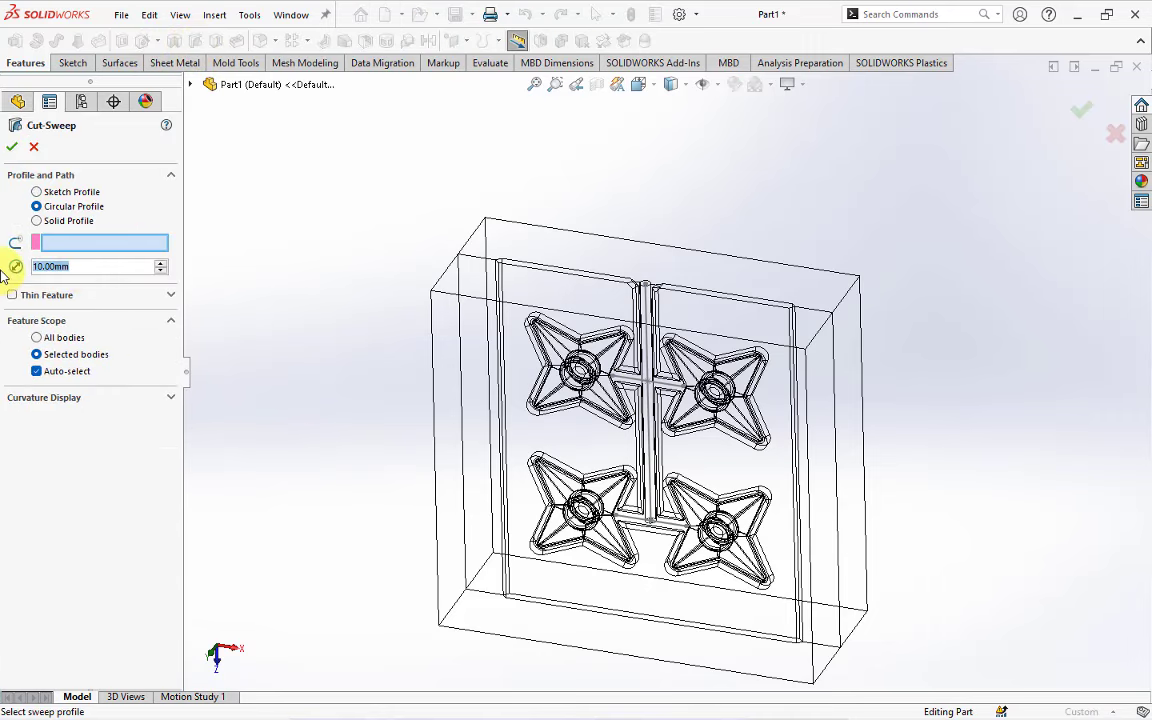
right_click(125, 241)
click(165, 266)
scroll(665, 420, down, 3)
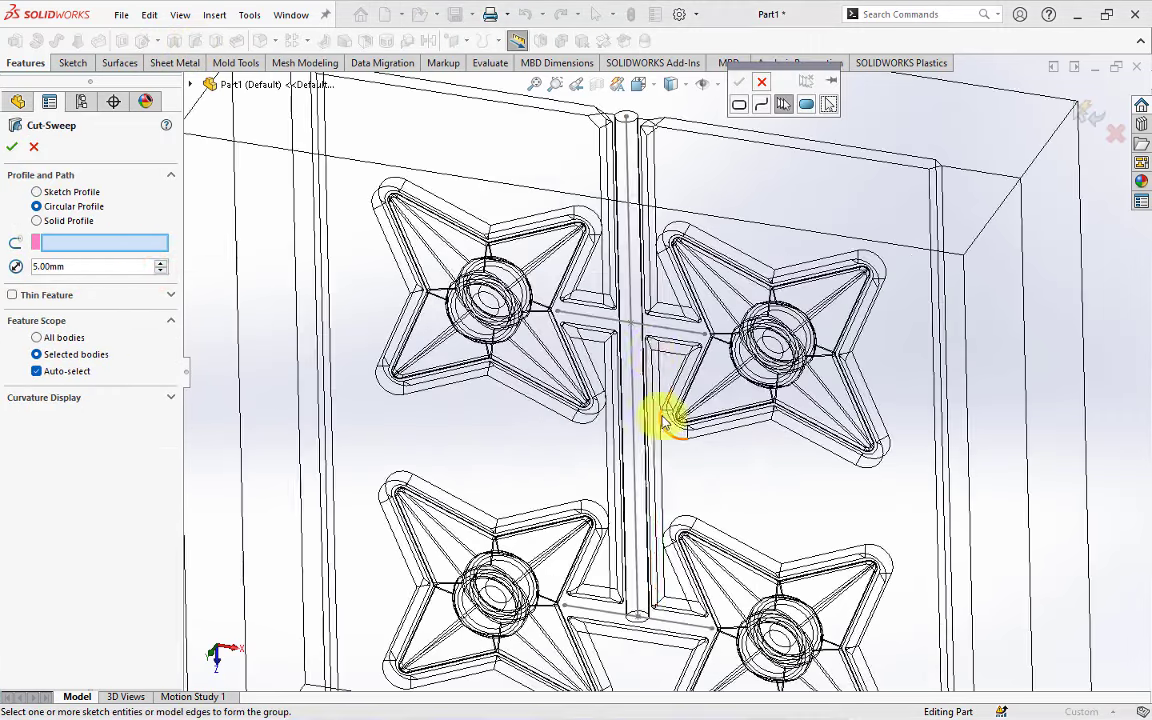
click(663, 325)
right_click(663, 325)
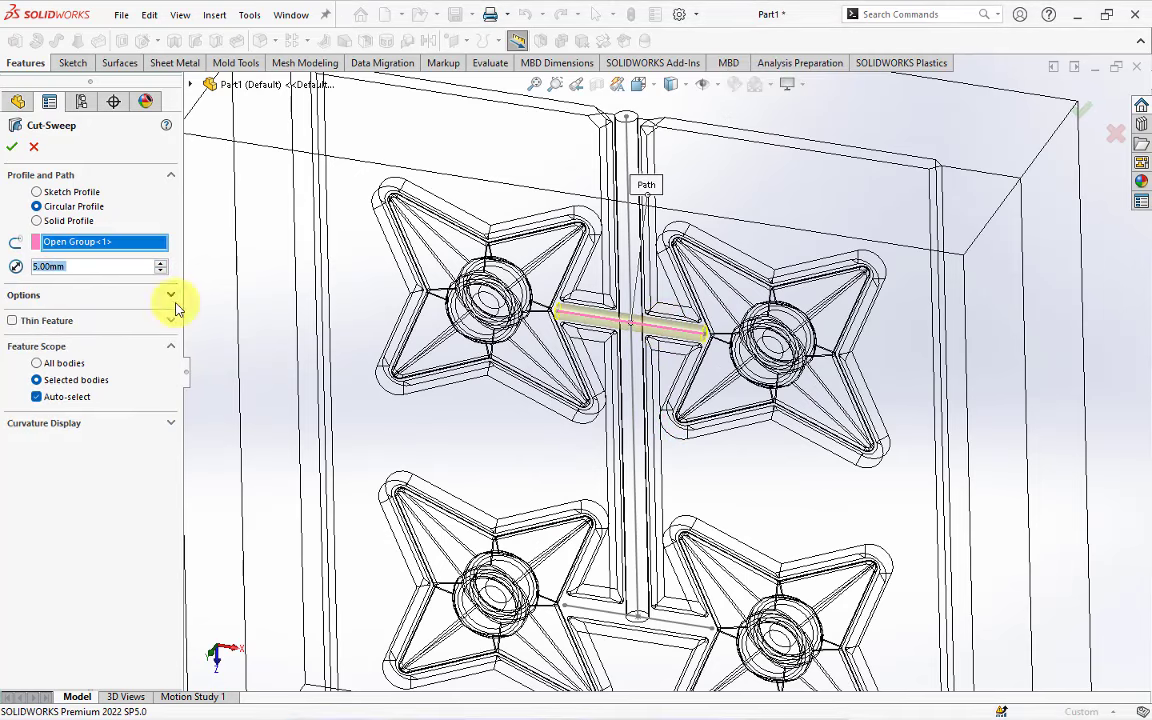
click(12, 143)
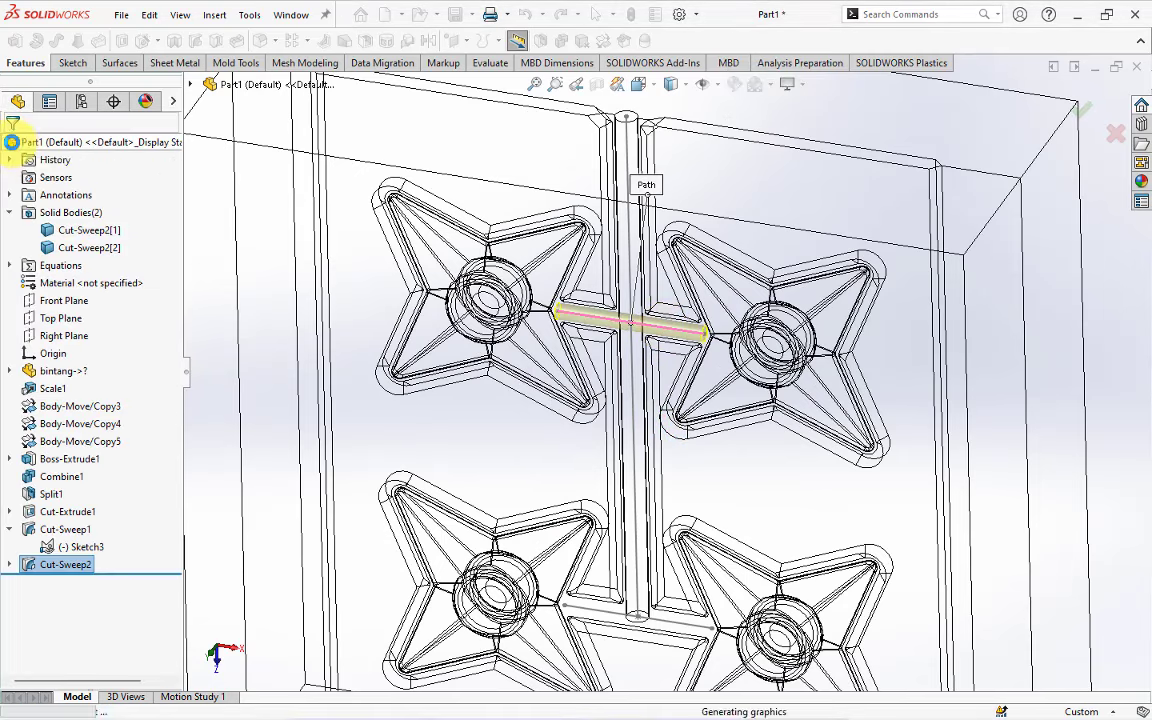
scroll(320, 292, up, 3)
scroll(320, 292, up, 2)
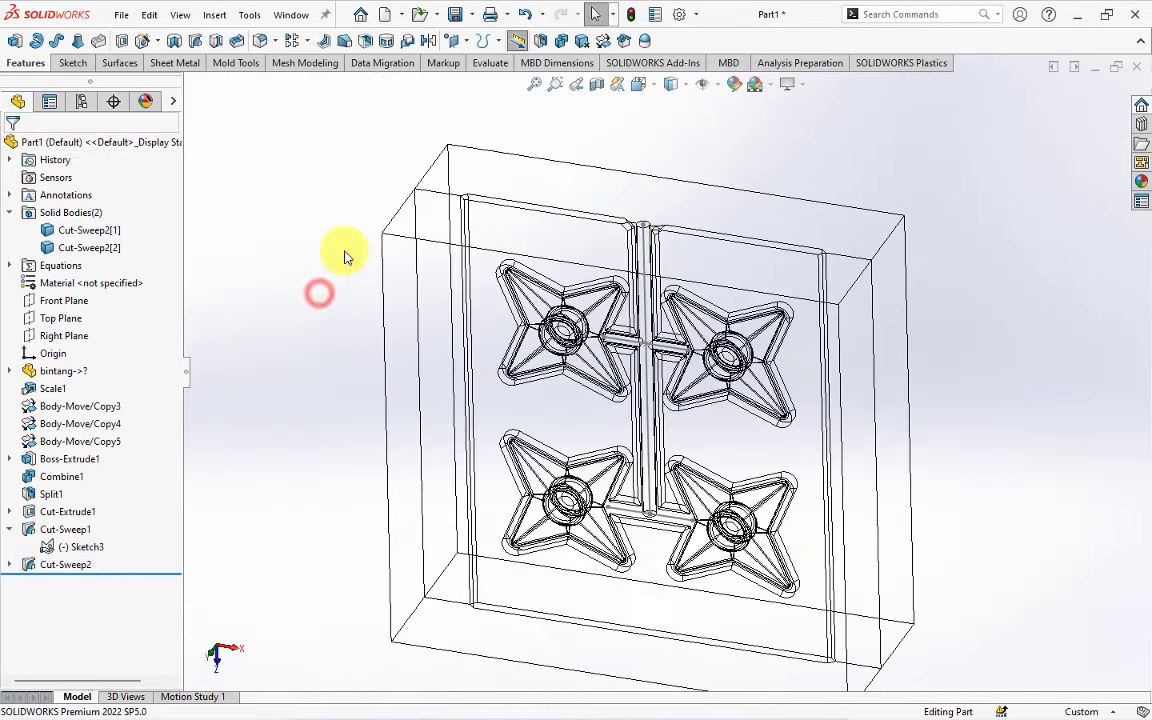
Sweep-cut a 5.00mm circular runner along the edge linking the lower two cavities (Cut-Sweep3).
click(194, 44)
click(37, 206)
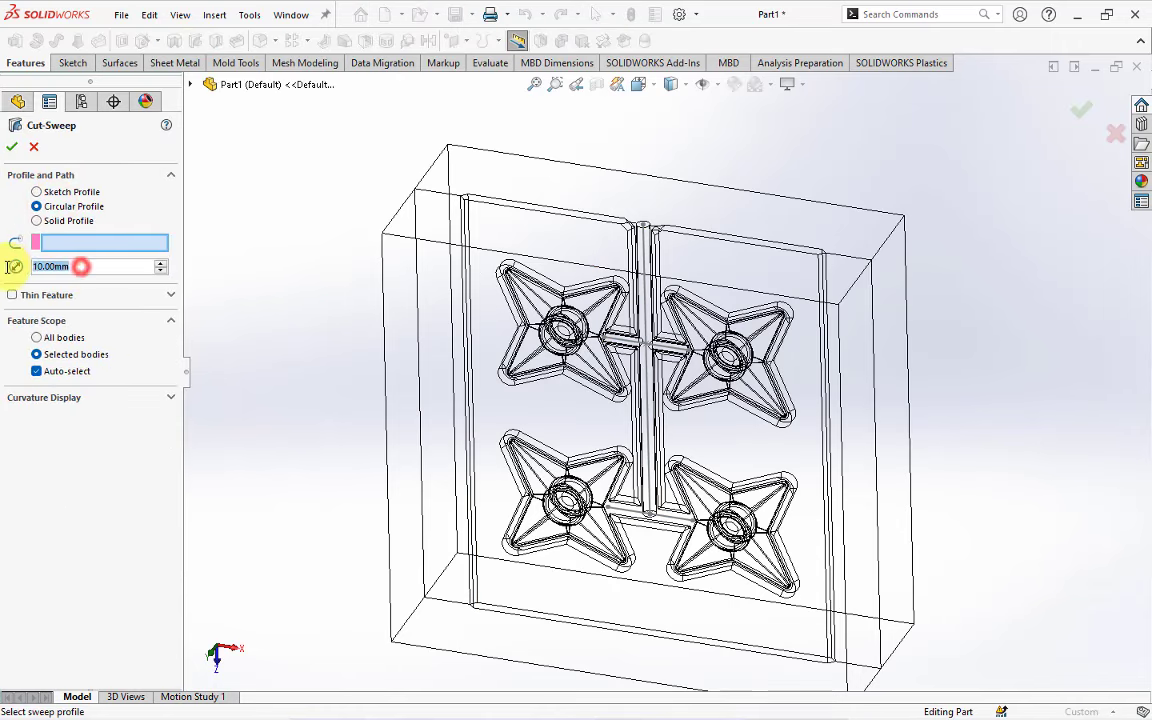
text(5)
right_click(115, 246)
click(167, 265)
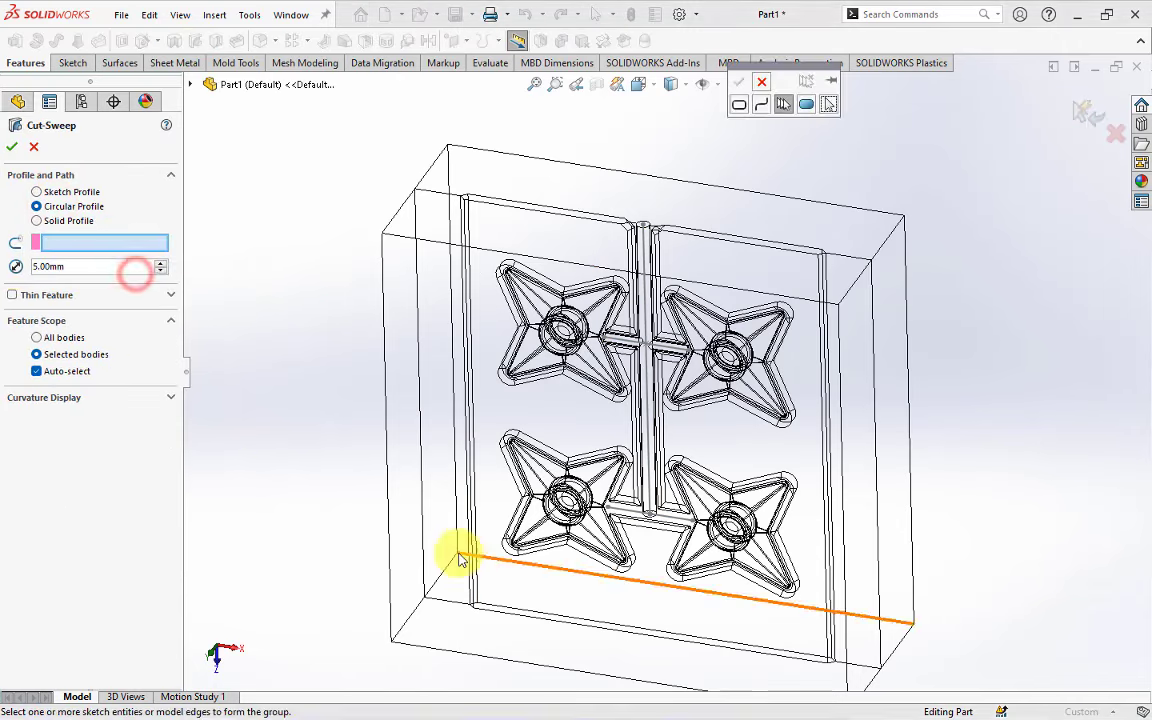
scroll(668, 492, down, 4)
click(675, 422)
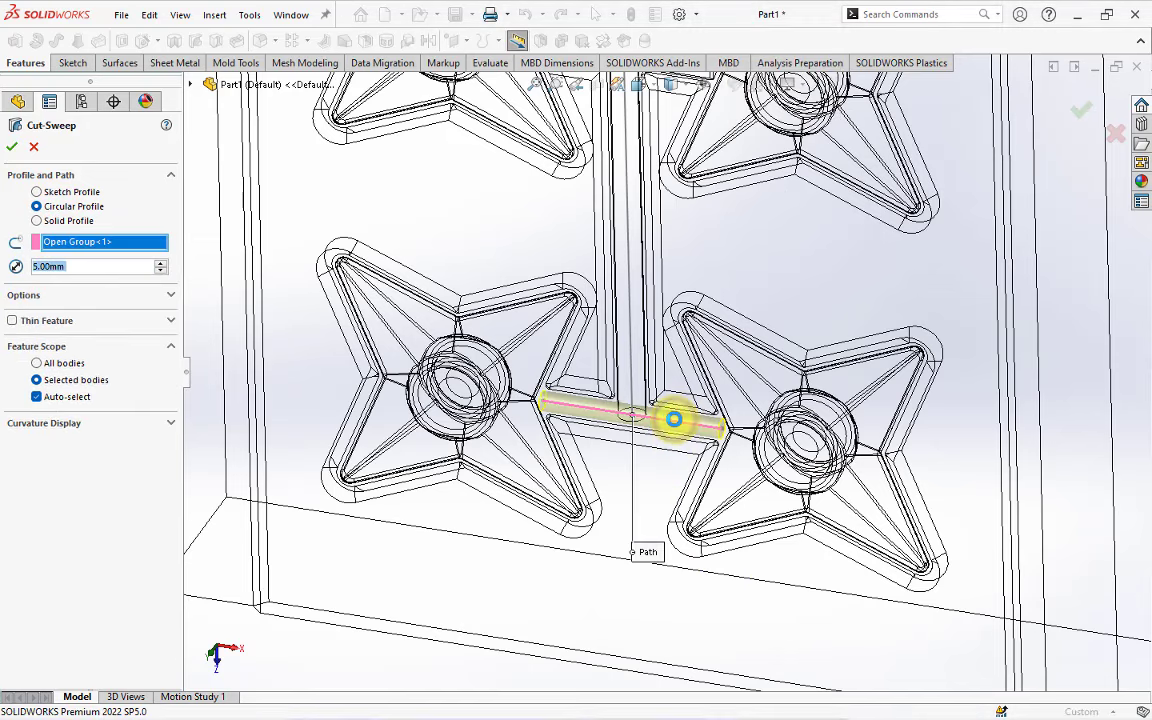
click(12, 150)
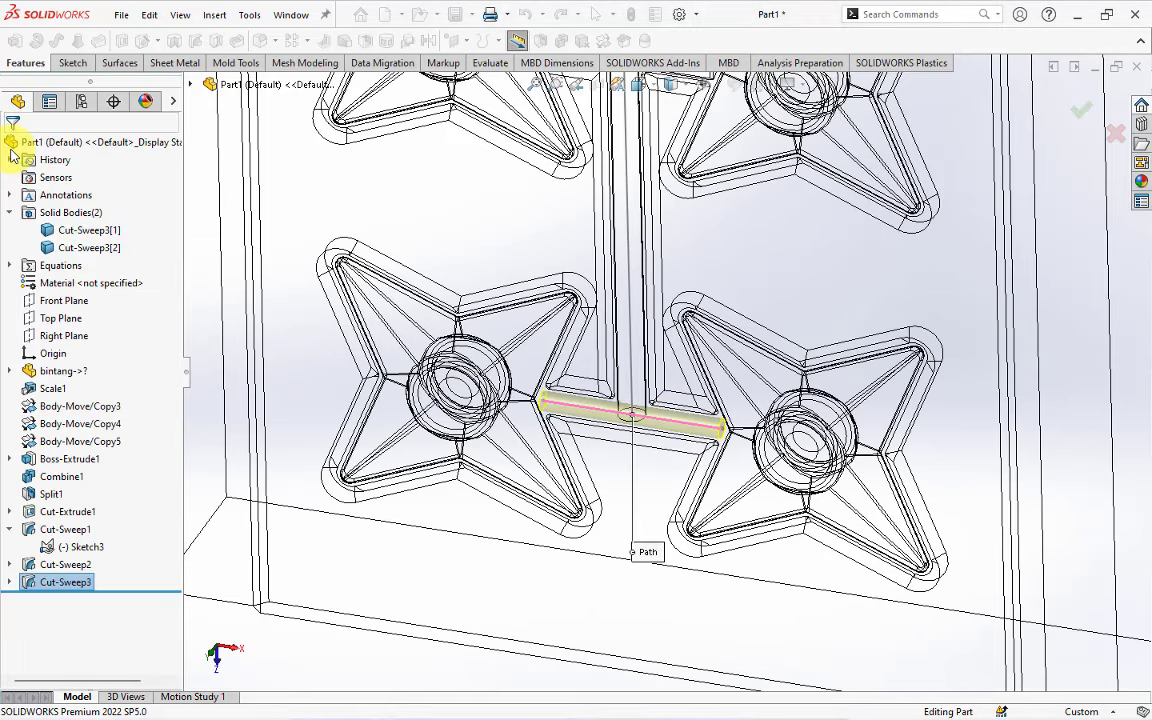
scroll(540, 373, up, 5)
scroll(300, 355, down, 1)
scroll(500, 250, down, 1)
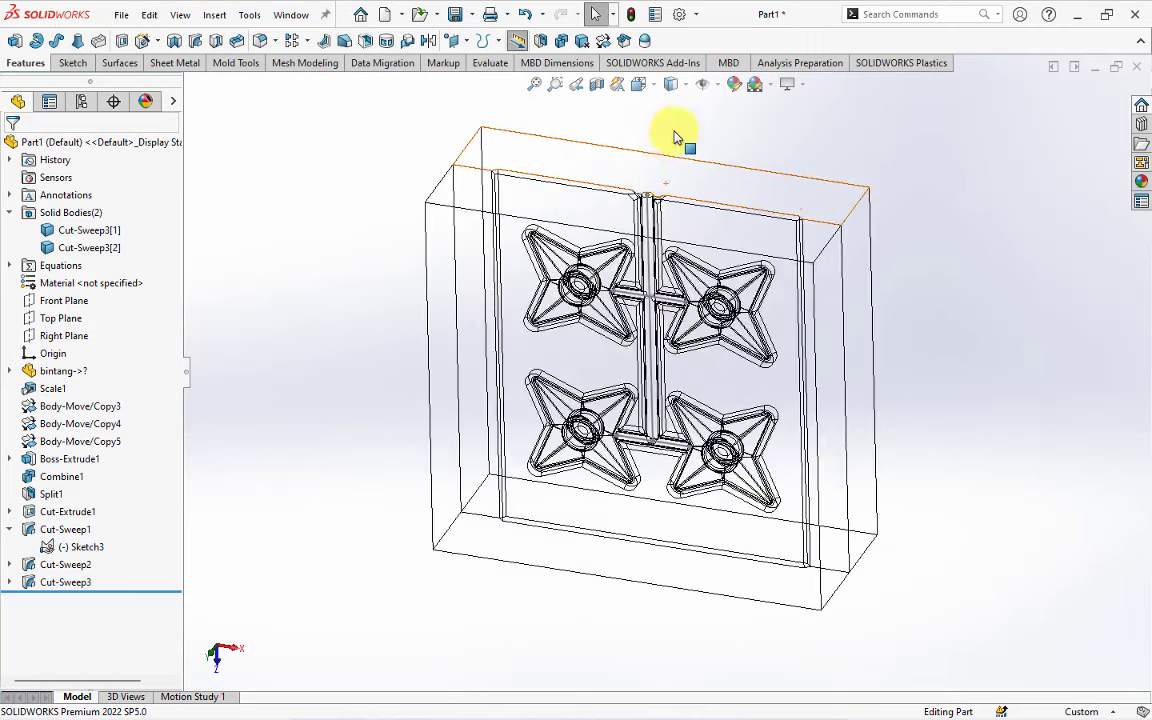
Switch to shaded display and hide the front mold body to expose the cavity half.
click(672, 88)
click(671, 112)
click(553, 275)
click(648, 226)
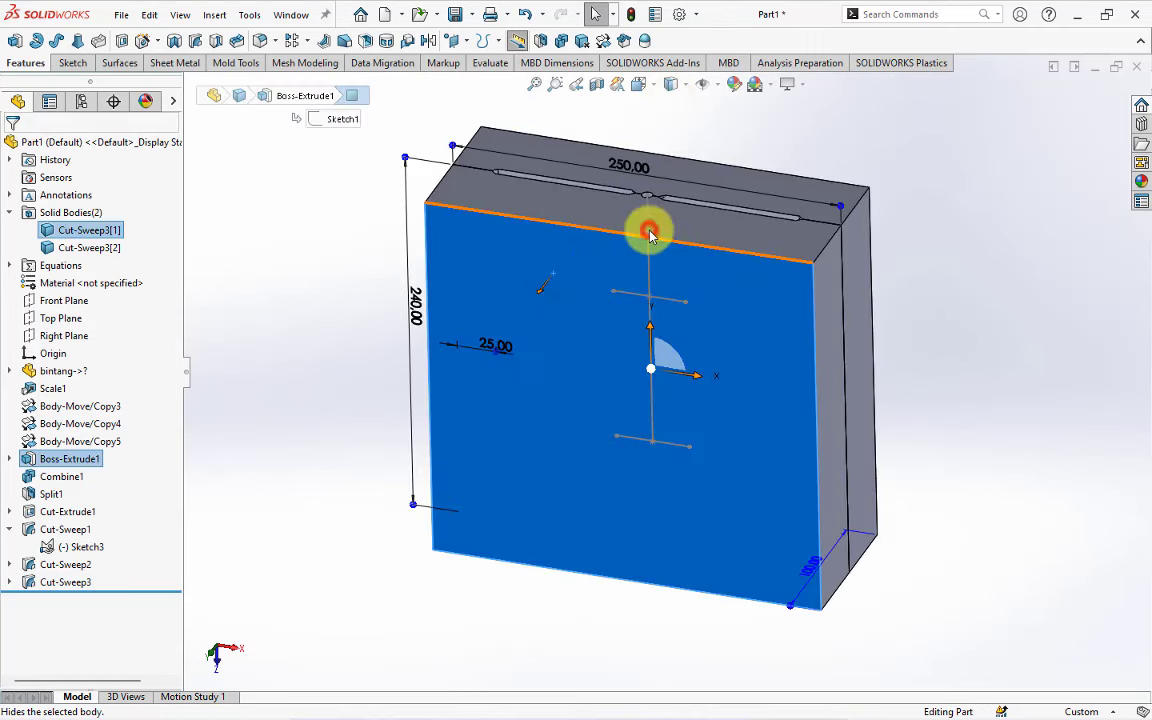
mouse_move(321, 368)
middle_down()
mouse_move(378, 378)
mouse_move(695, 285)
middle_up()
scroll(693, 285, down, 3)
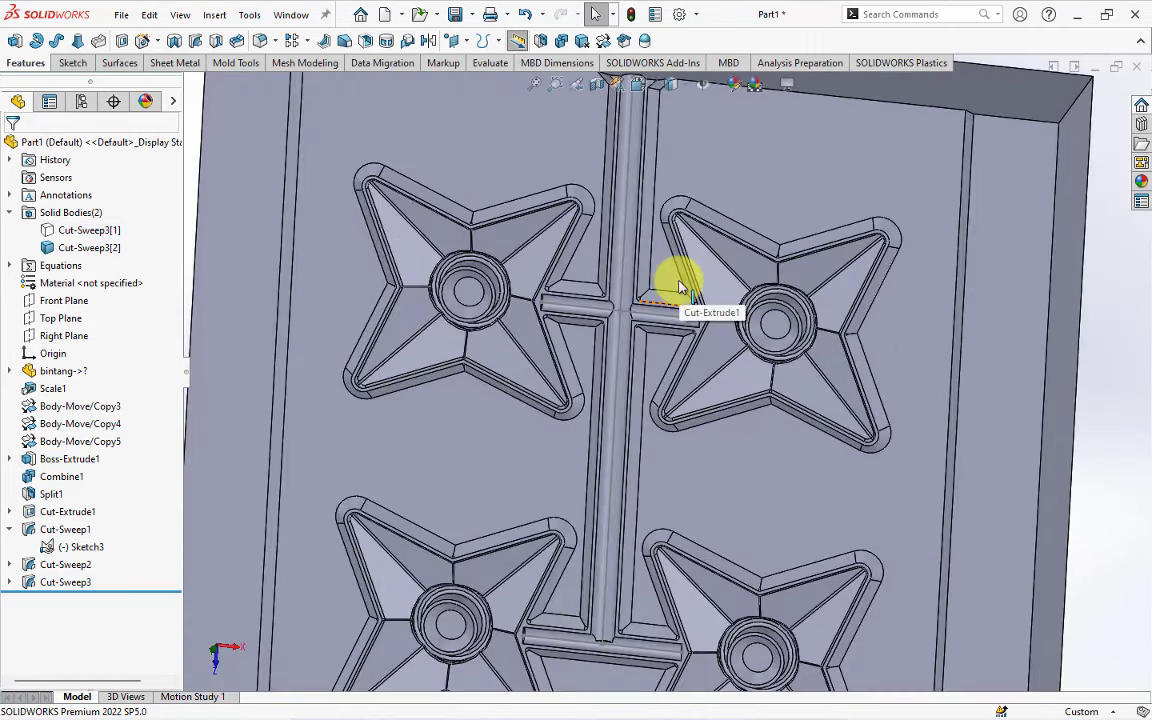
scroll(635, 329, down, 1)
scroll(643, 327, down, 1)
scroll(572, 286, down, 1)
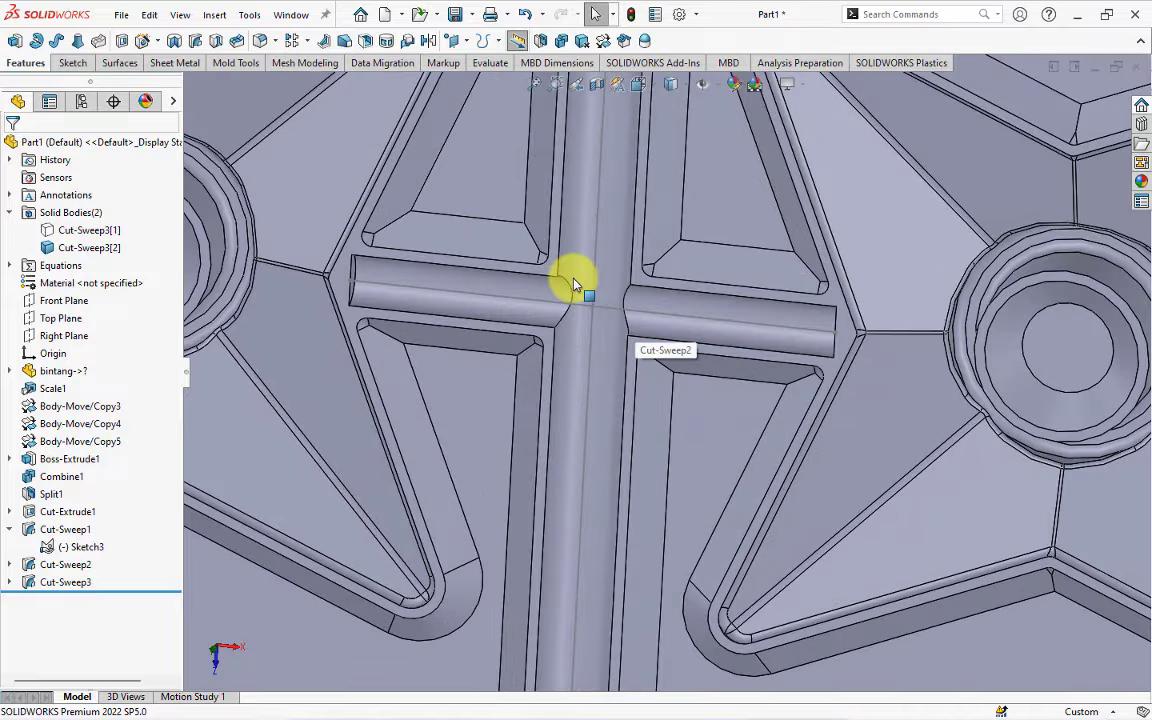
Start a new sketch on the cavity half's face, viewed normal to the plane.
click(548, 267)
click(620, 226)
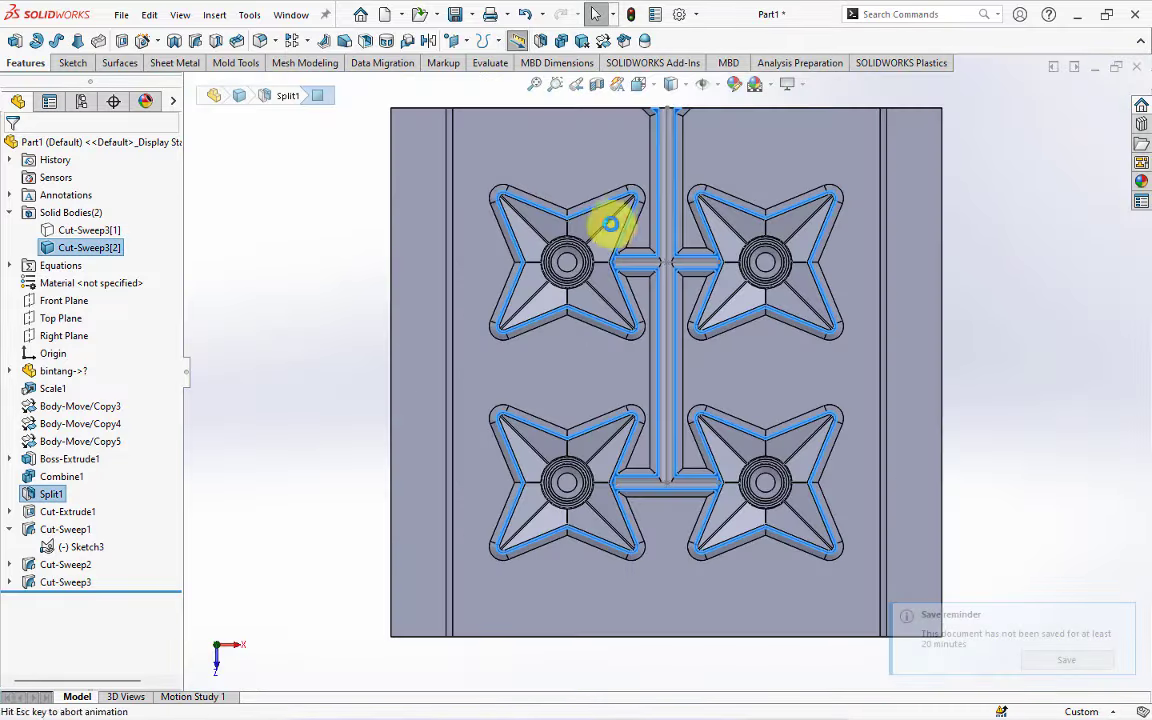
key(l)
click(612, 265)
Draw midpoint centre lines through the upper and lower cross runners toward the star cavities.
click(95, 40)
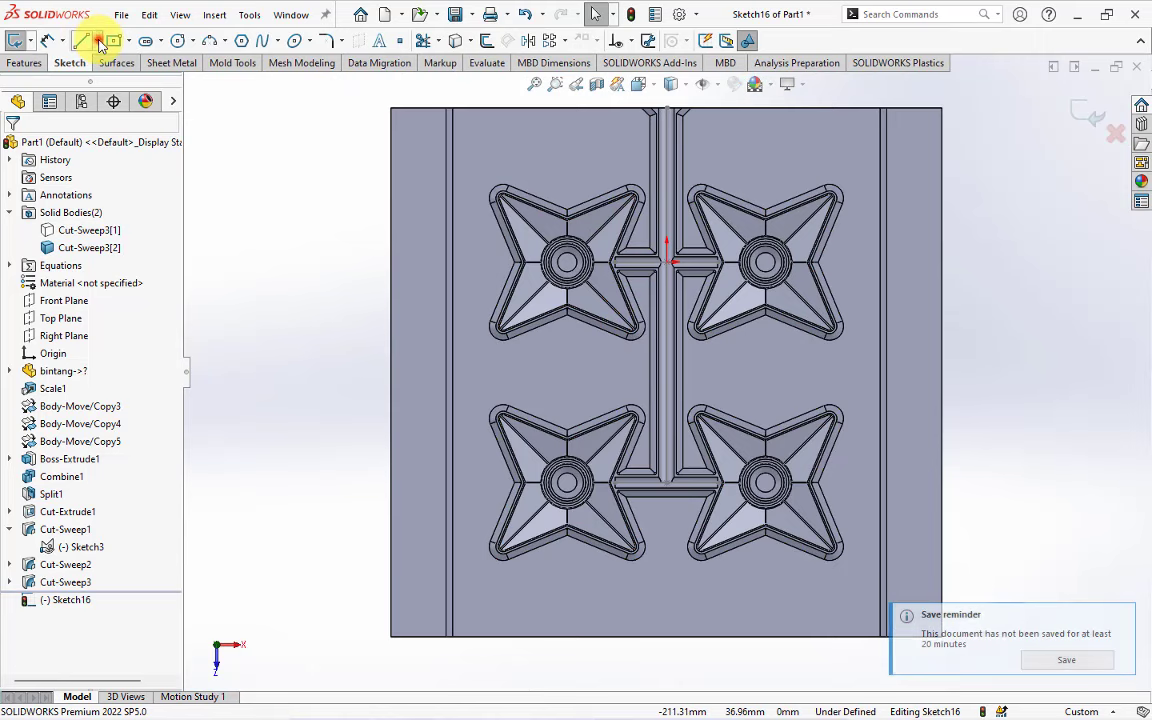
click(108, 98)
click(671, 372)
scroll(668, 285, down, 1)
click(659, 258)
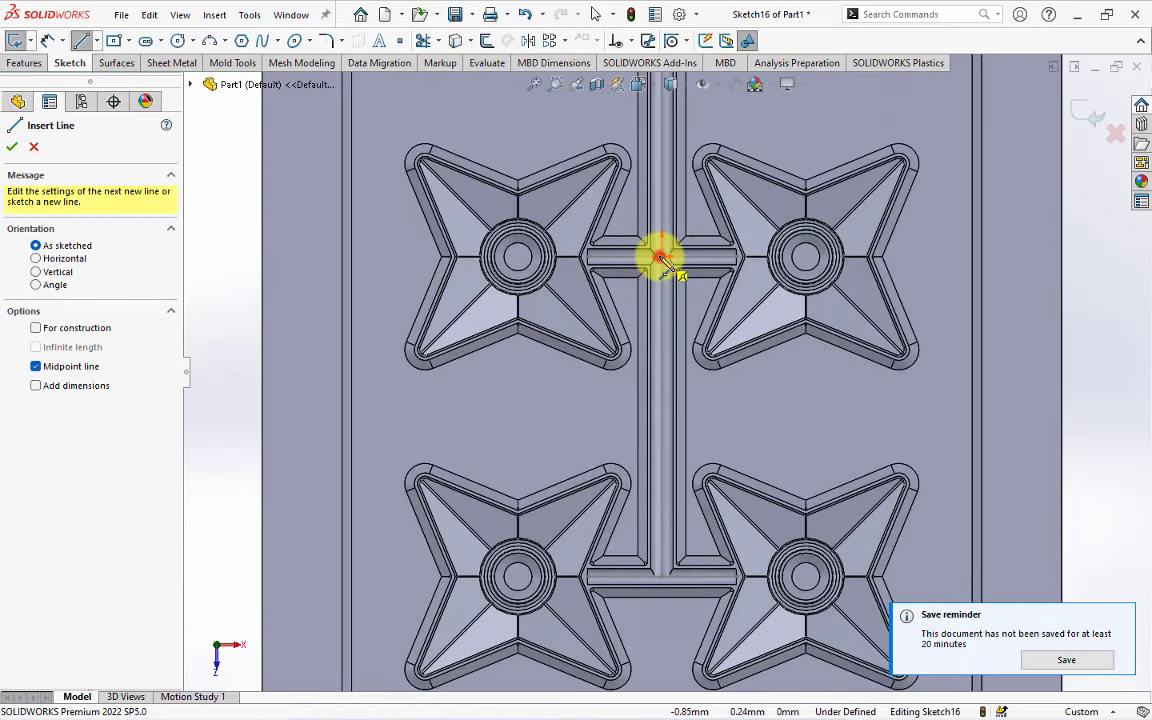
scroll(599, 272, down, 2)
click(558, 258)
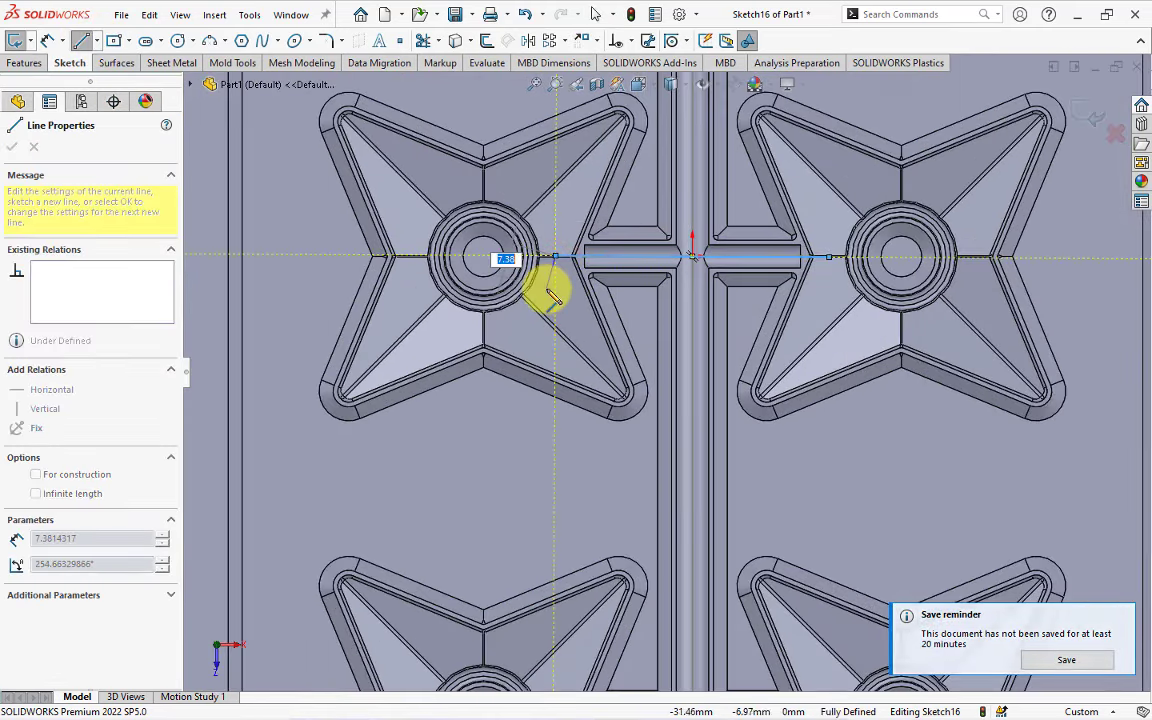
scroll(548, 290, up, 2)
scroll(681, 501, down, 1)
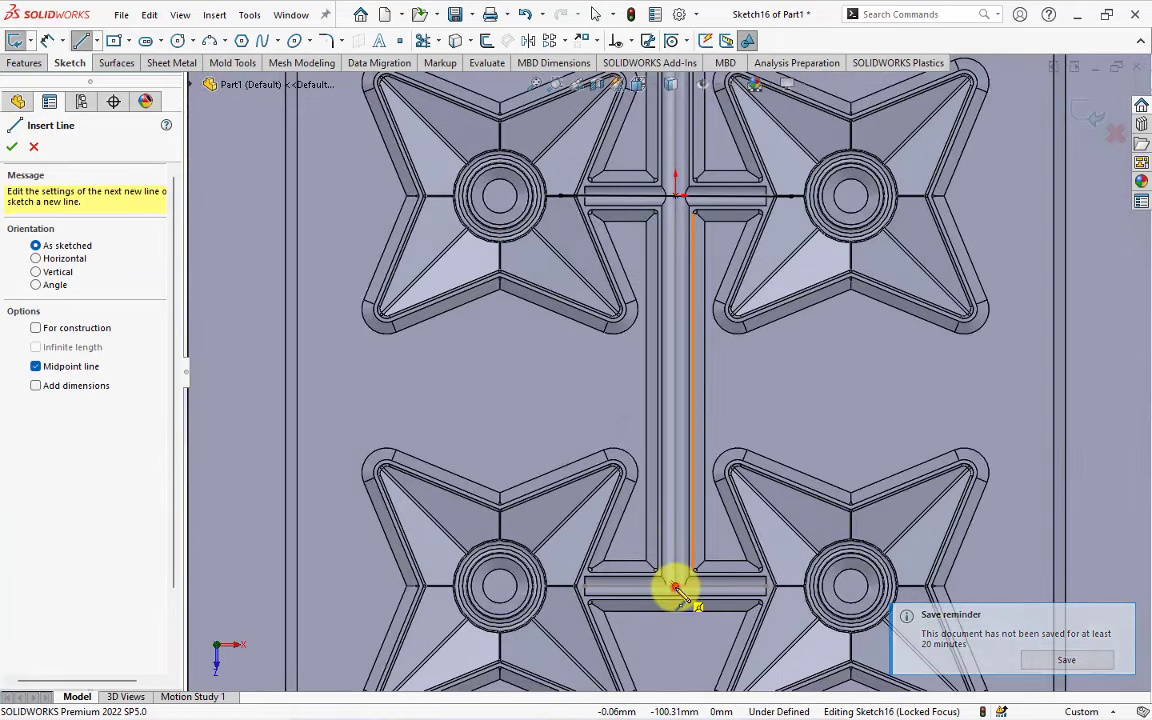
click(675, 586)
click(564, 587)
right_click(564, 590)
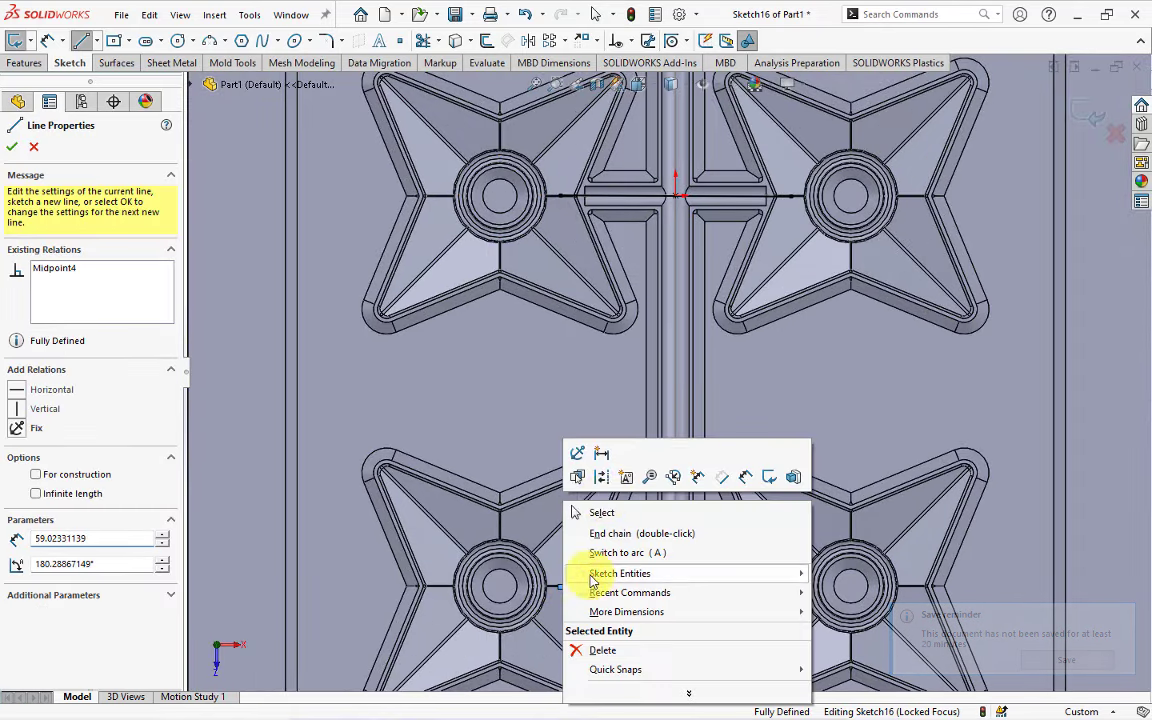
click(598, 513)
Delete the lower runner line's unwanted relation and make it Horizontal.
scroll(585, 585, down, 3)
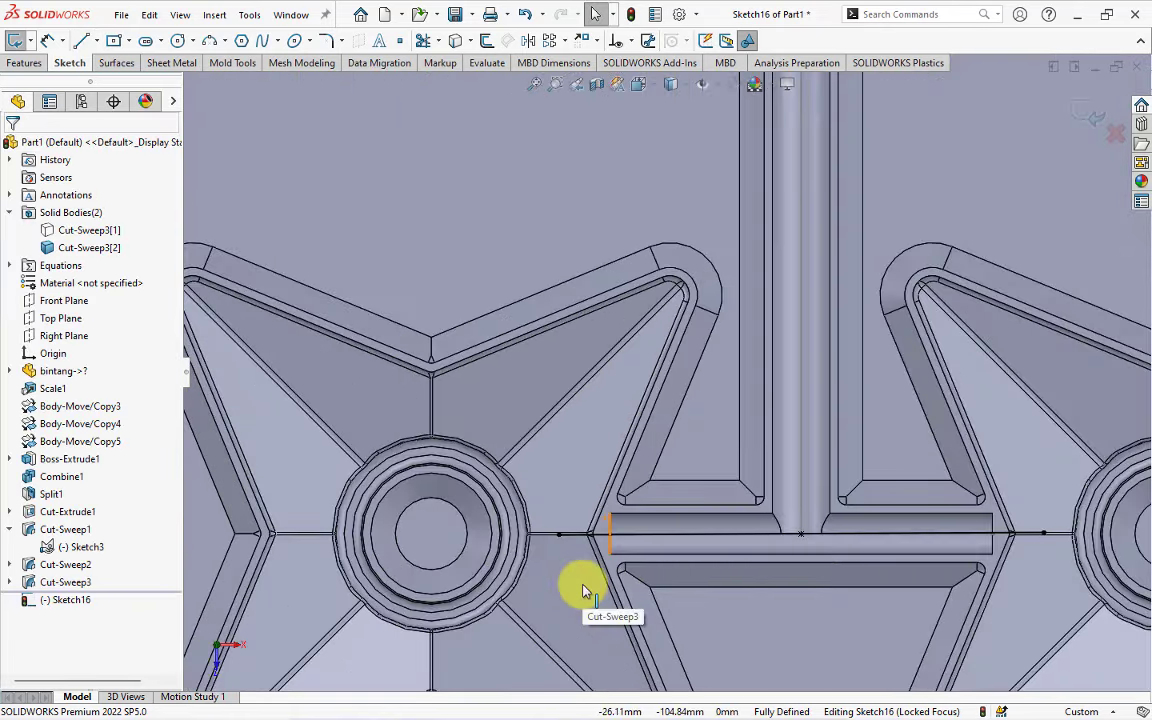
scroll(583, 590, down, 1)
scroll(588, 580, down, 1)
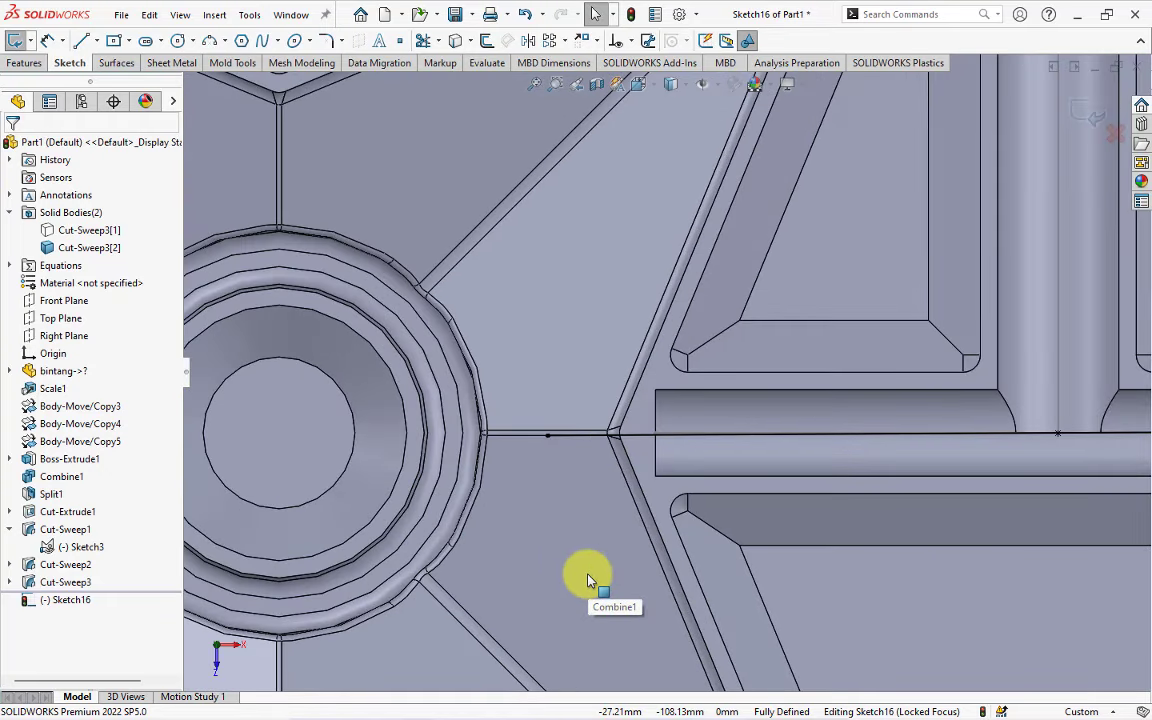
click(646, 436)
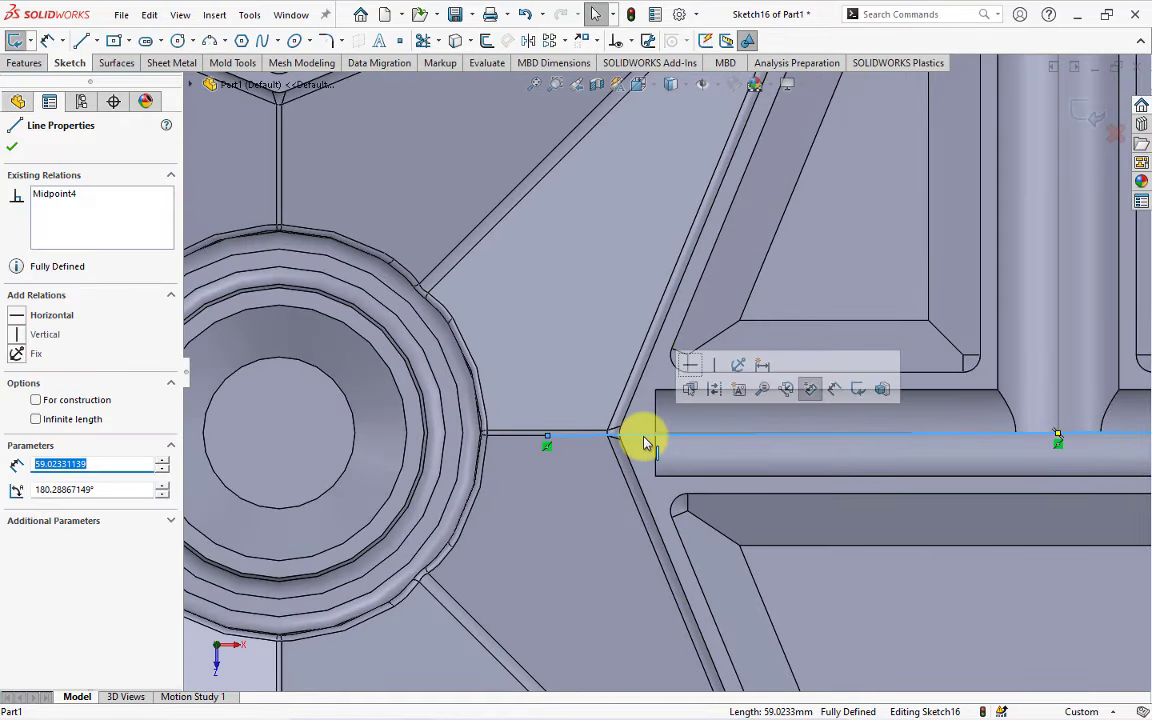
key(Escape)
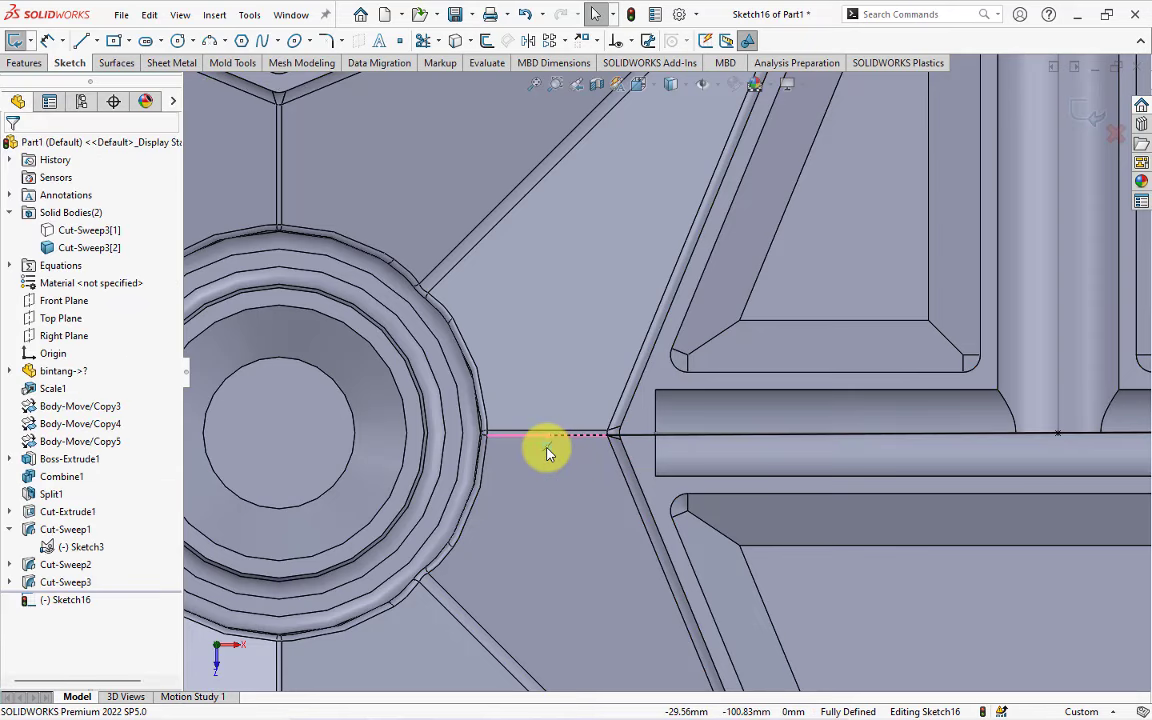
right_click(547, 452)
click(609, 632)
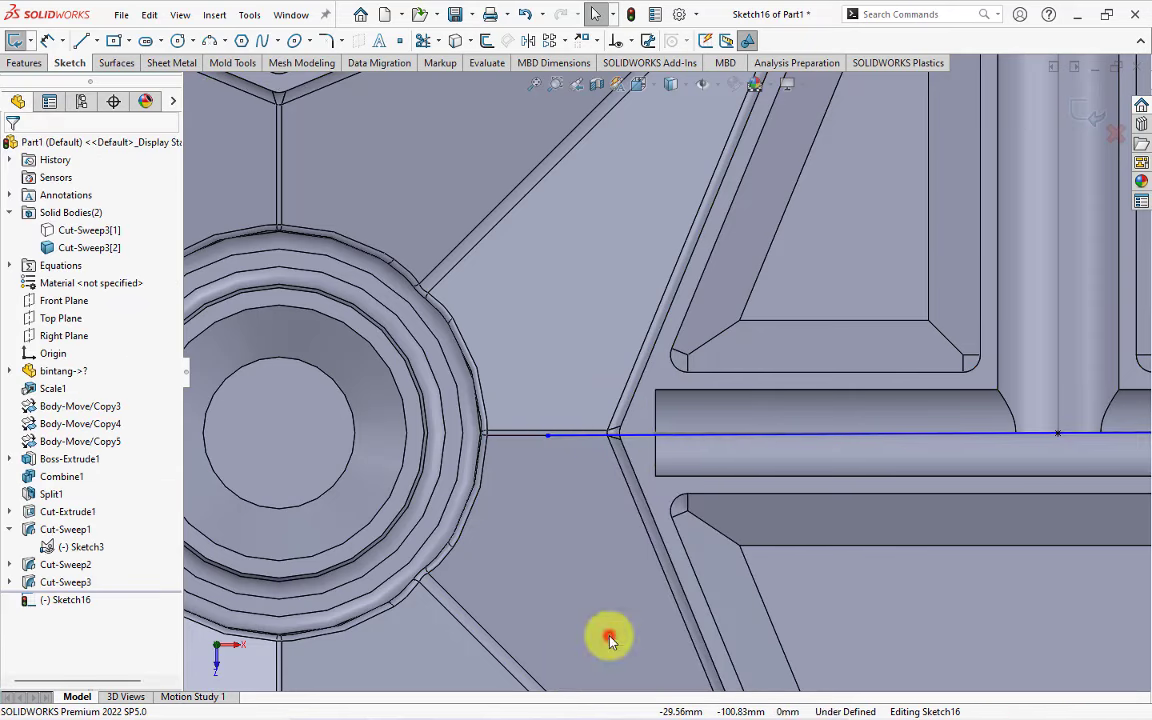
click(673, 441)
click(730, 382)
Delete the upper runner line's unwanted relation and make it Horizontal.
scroll(674, 411, up, 5)
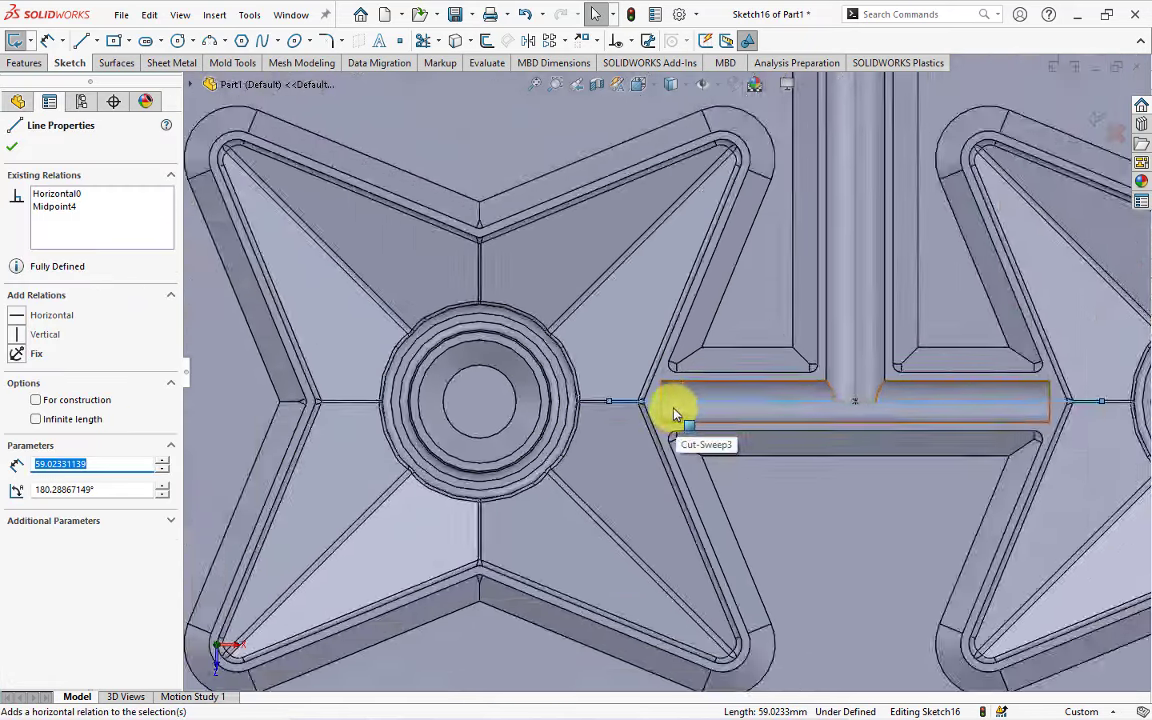
scroll(680, 200, up, 5)
scroll(679, 200, down, 5)
scroll(650, 249, down, 5)
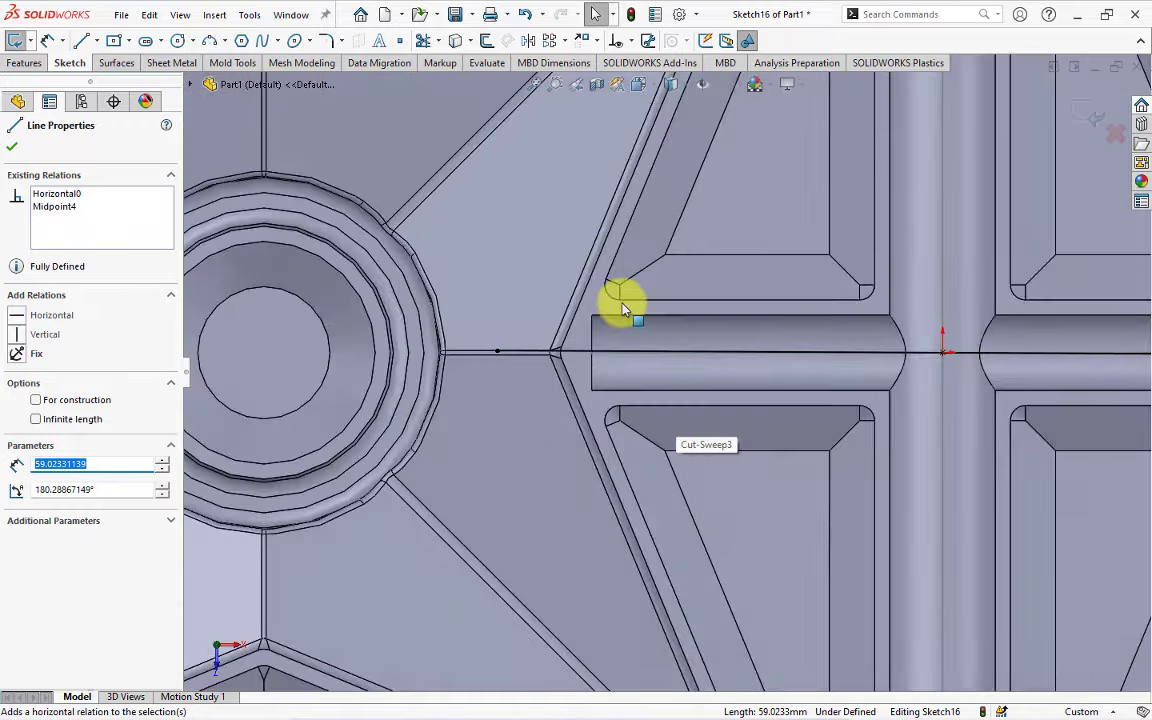
click(610, 355)
right_click(495, 360)
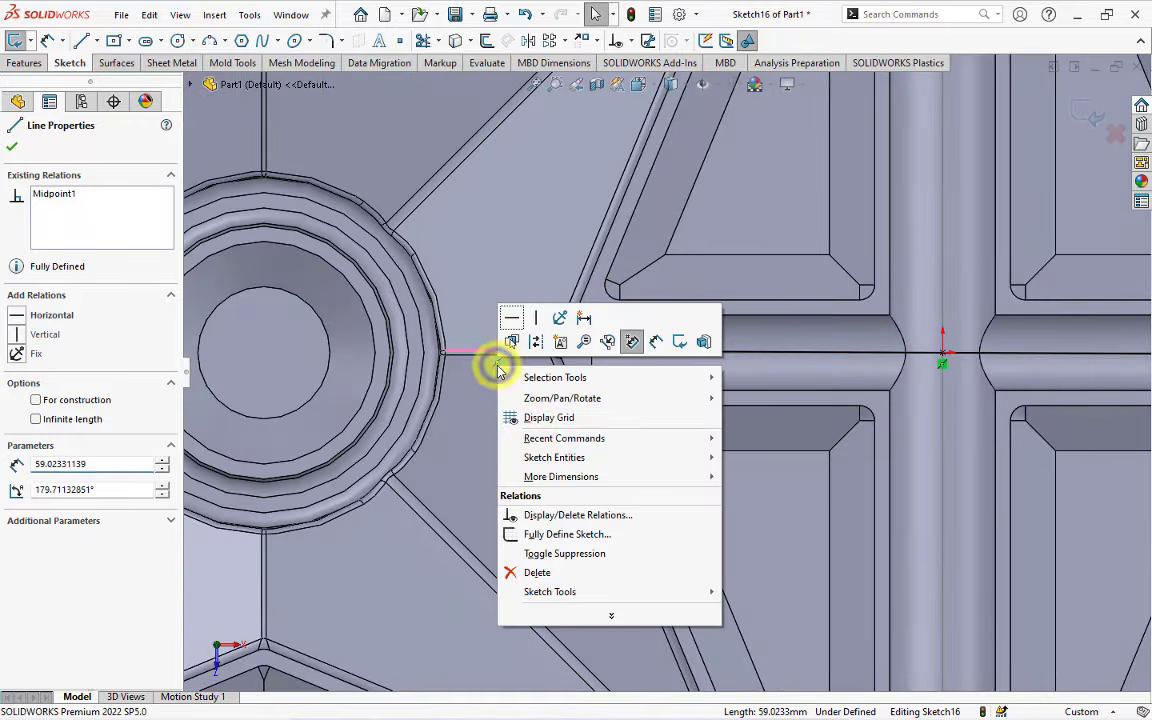
click(560, 575)
click(663, 352)
click(710, 275)
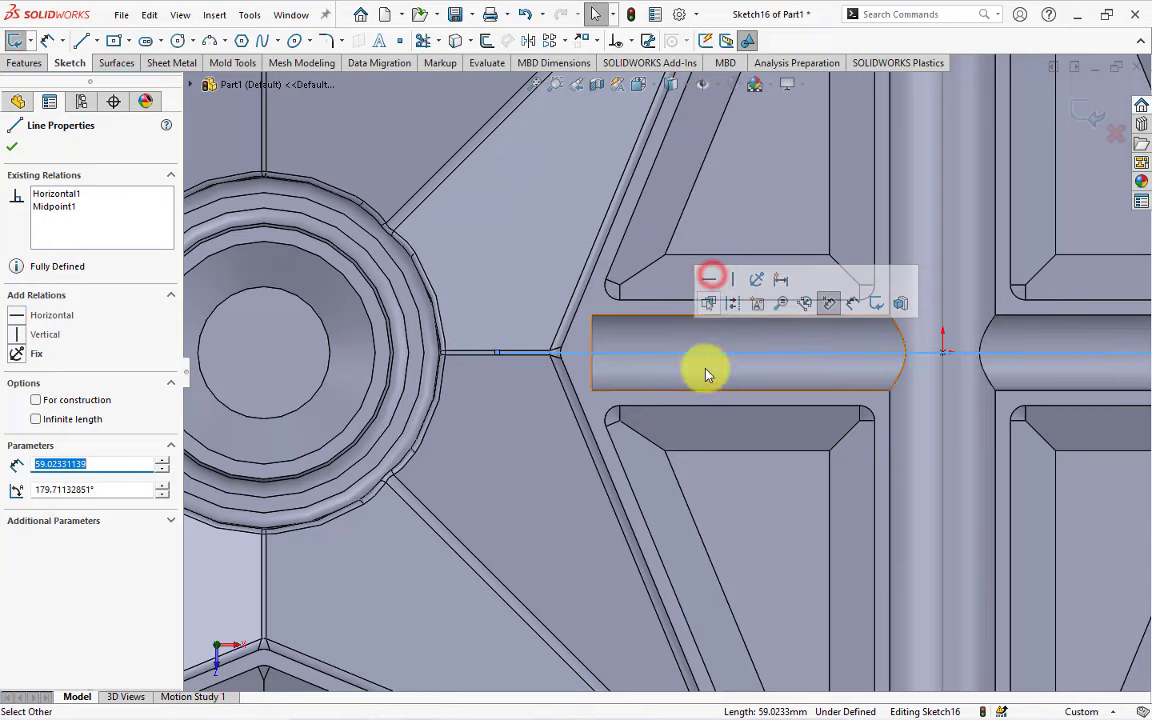
scroll(700, 375, up, 3)
scroll(706, 381, up, 5)
click(1003, 411)
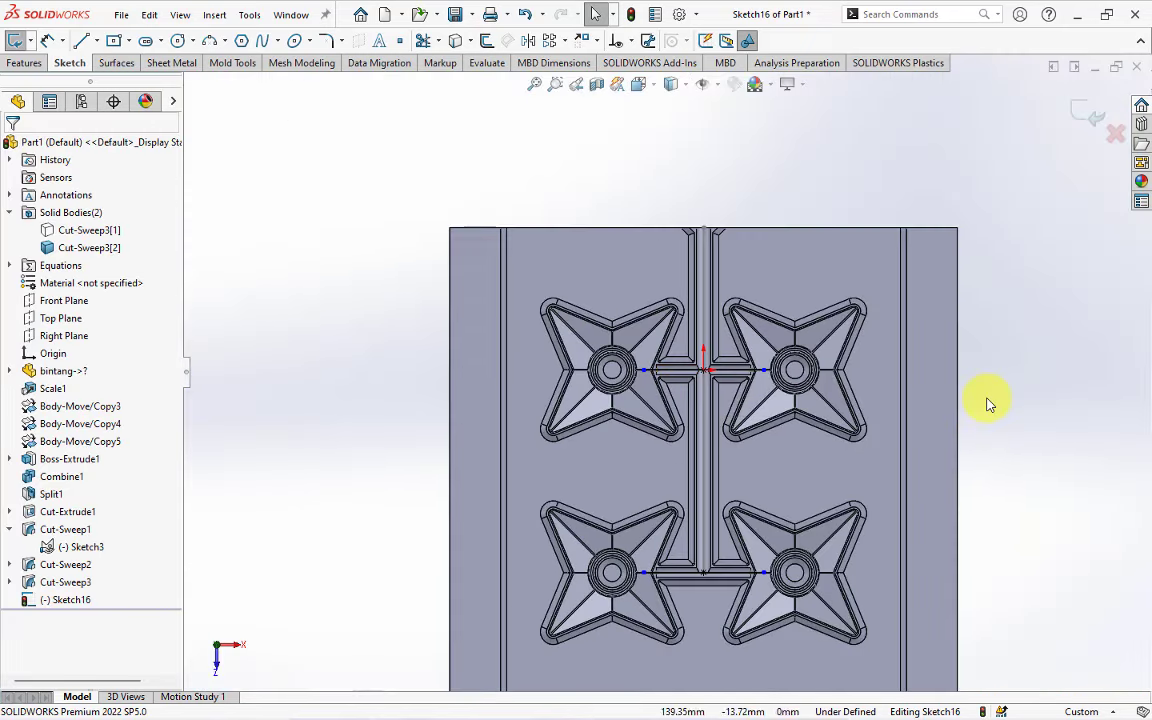
Exit the sketch and begin a Cut-Sweep with a 2 mm circular profile.
click(1090, 118)
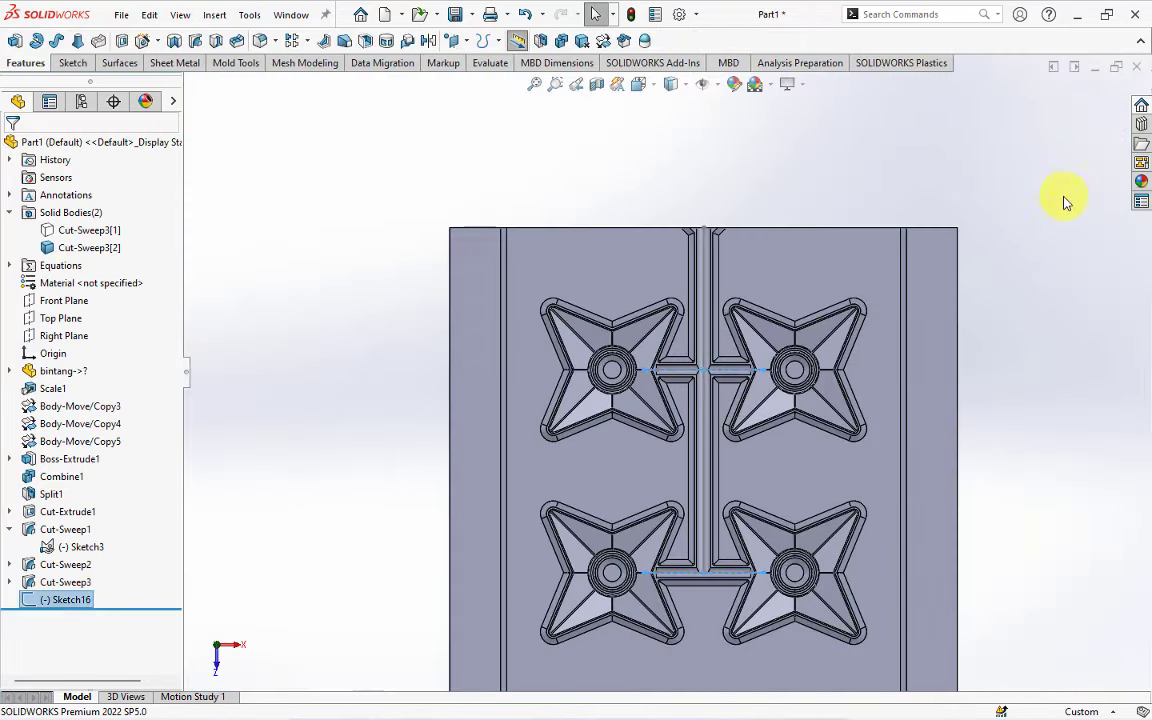
middle_drag(1067, 200, 1003, 334)
scroll(650, 462, down, 4)
scroll(650, 462, up, 3)
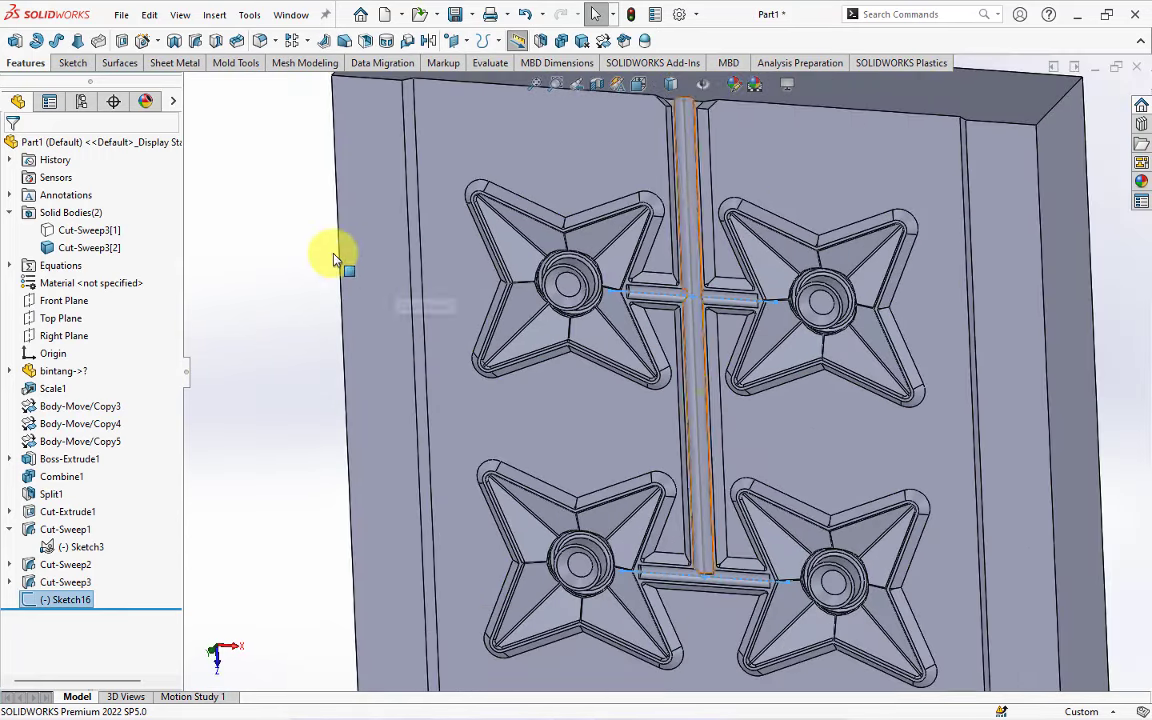
click(260, 210)
click(195, 41)
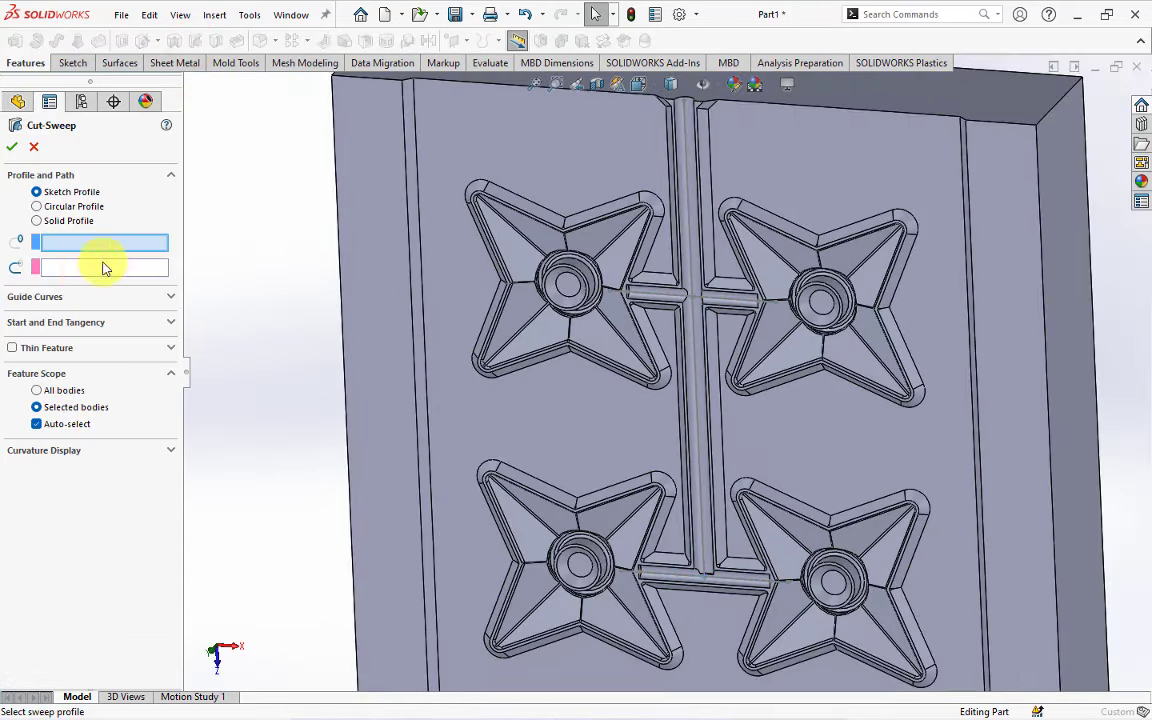
click(37, 206)
text(2)
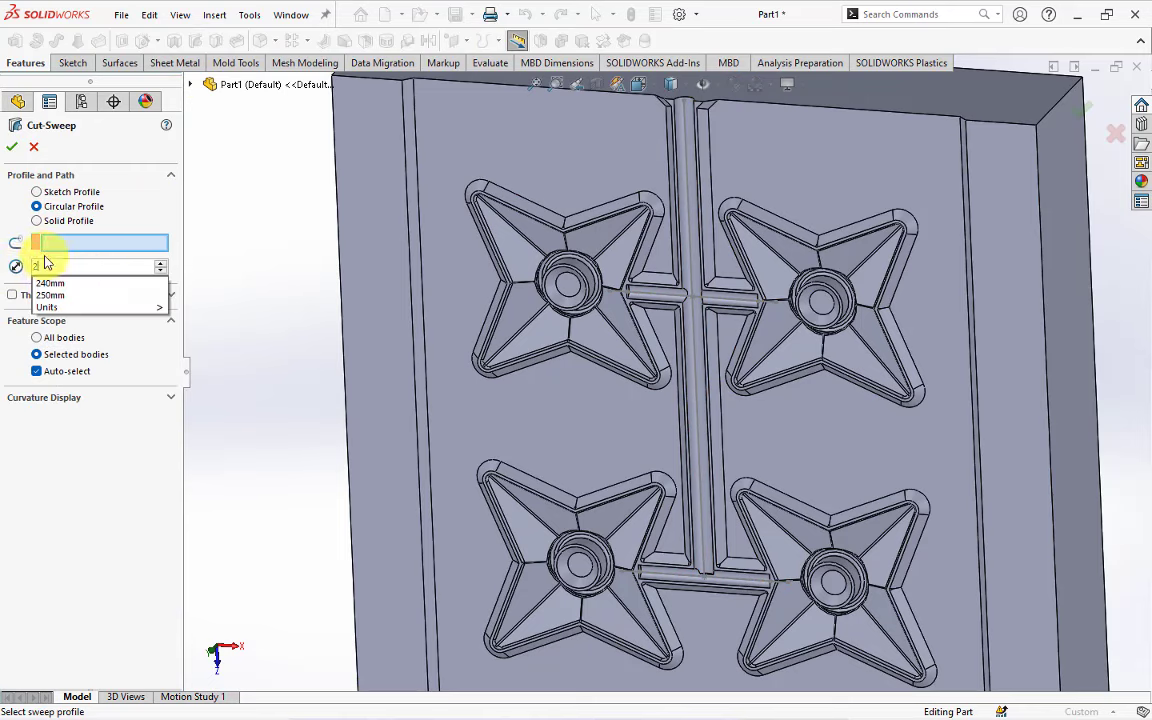
Use the line between the upper two star cavities as the sweep path.
click(110, 242)
right_click(115, 243)
click(145, 267)
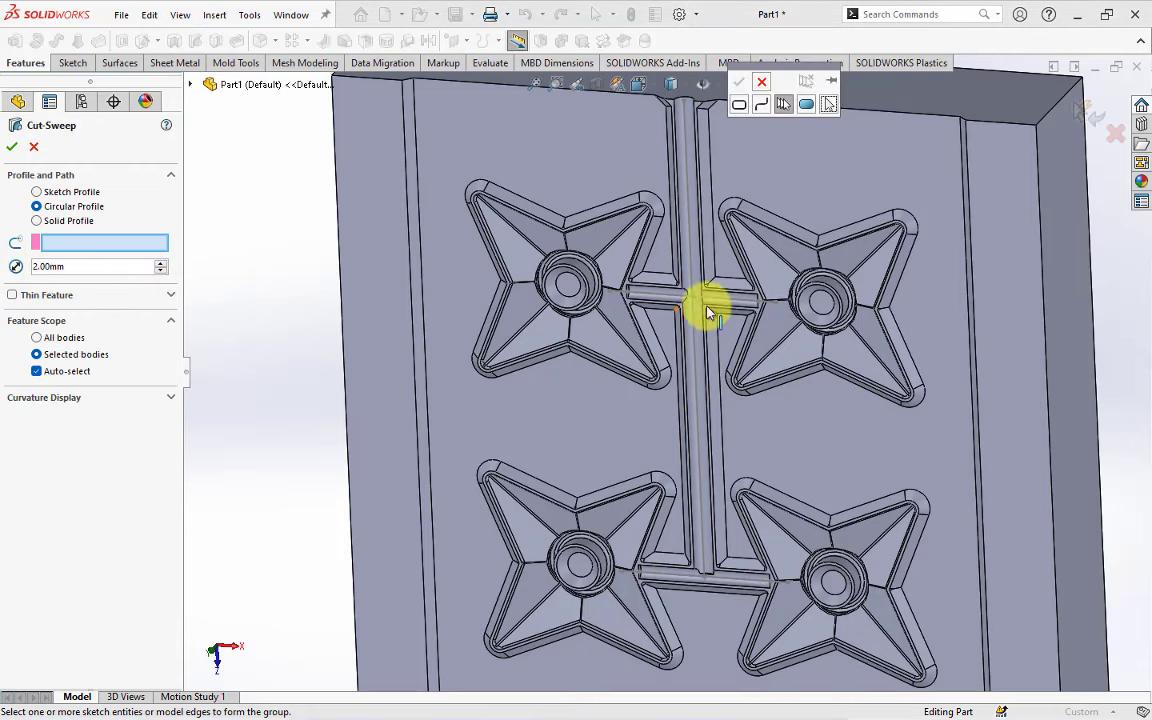
scroll(716, 307, down, 4)
click(758, 296)
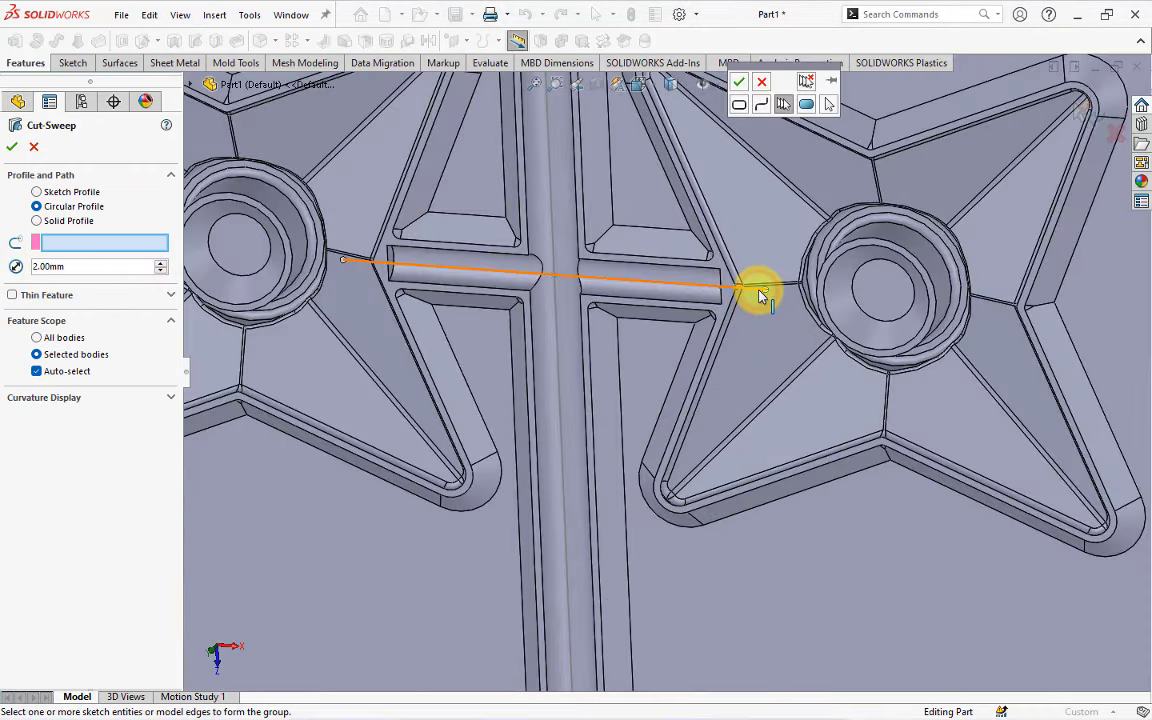
click(738, 81)
scroll(746, 283, up, 4)
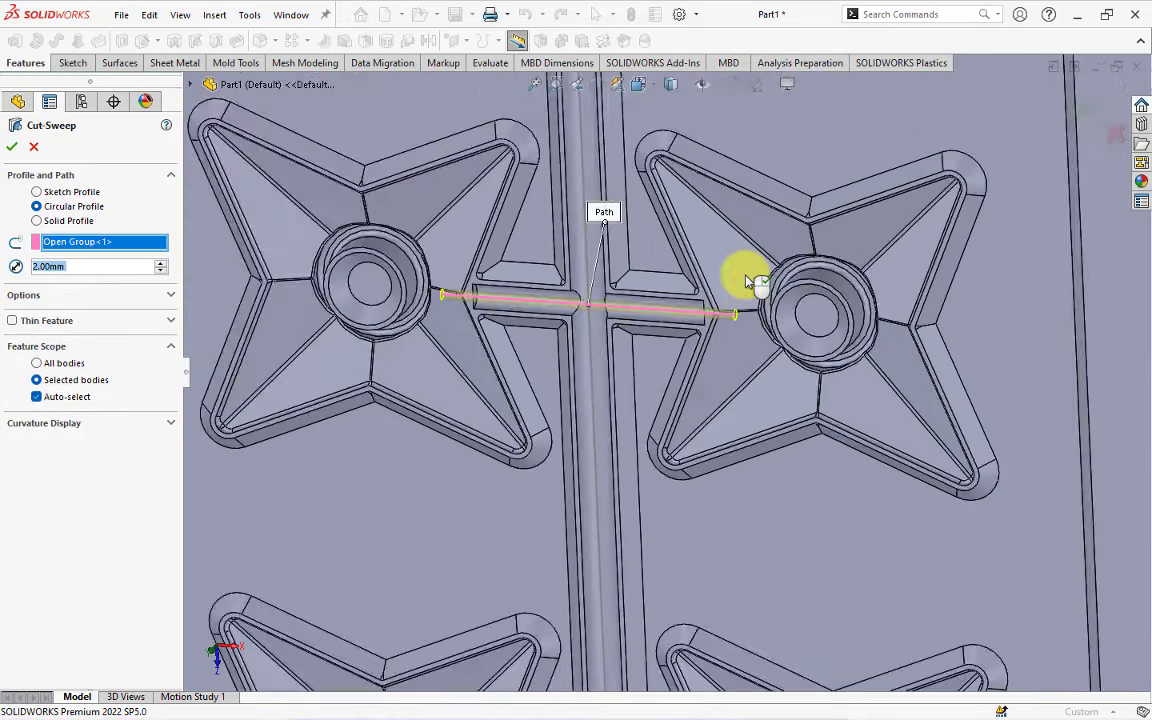
Limit the cut to both solid bodies and finish the 2 mm sweep cut.
click(190, 85)
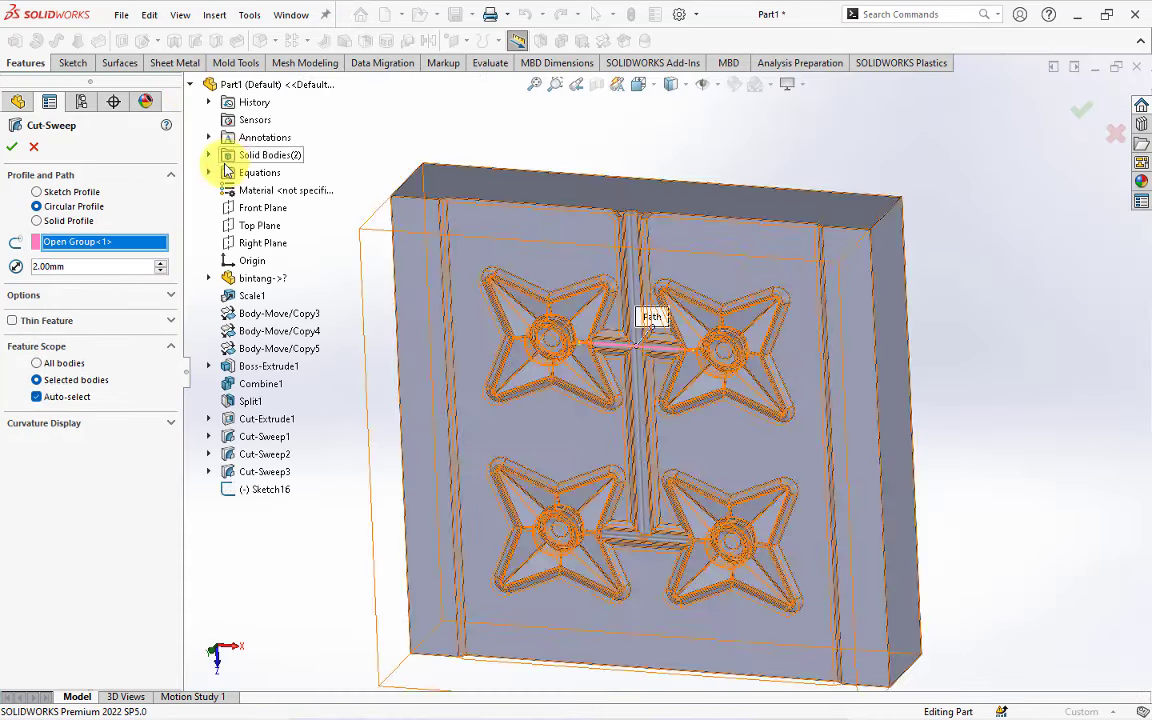
click(209, 155)
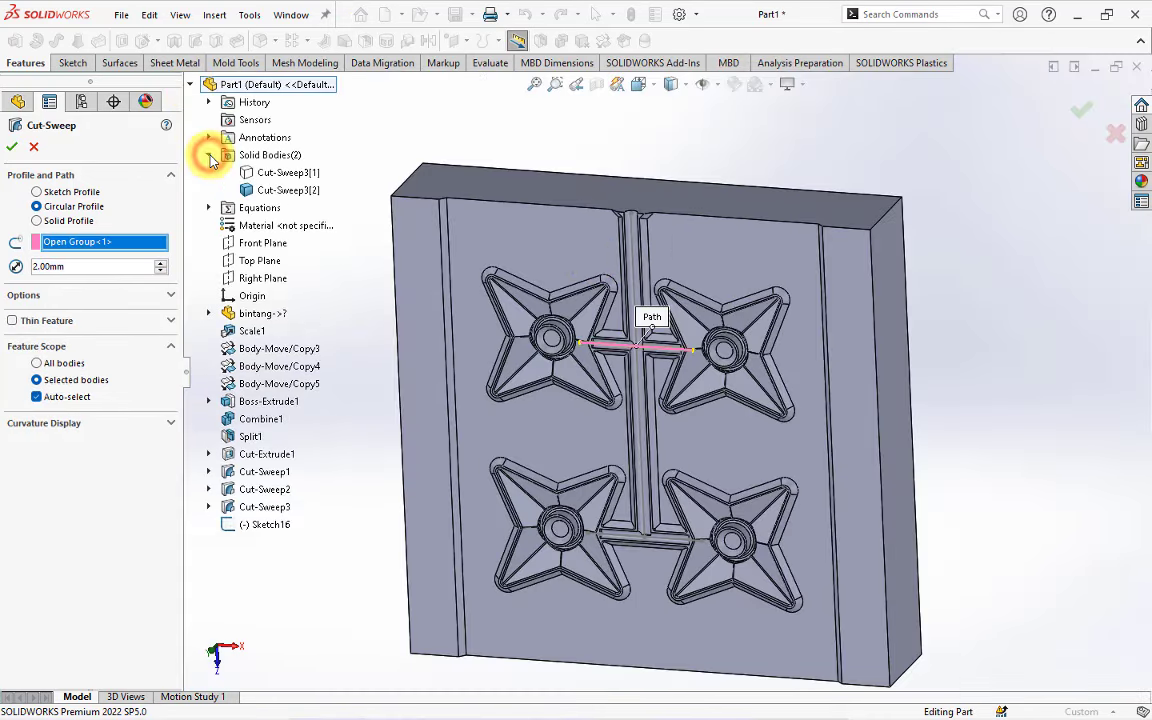
click(35, 398)
click(257, 174)
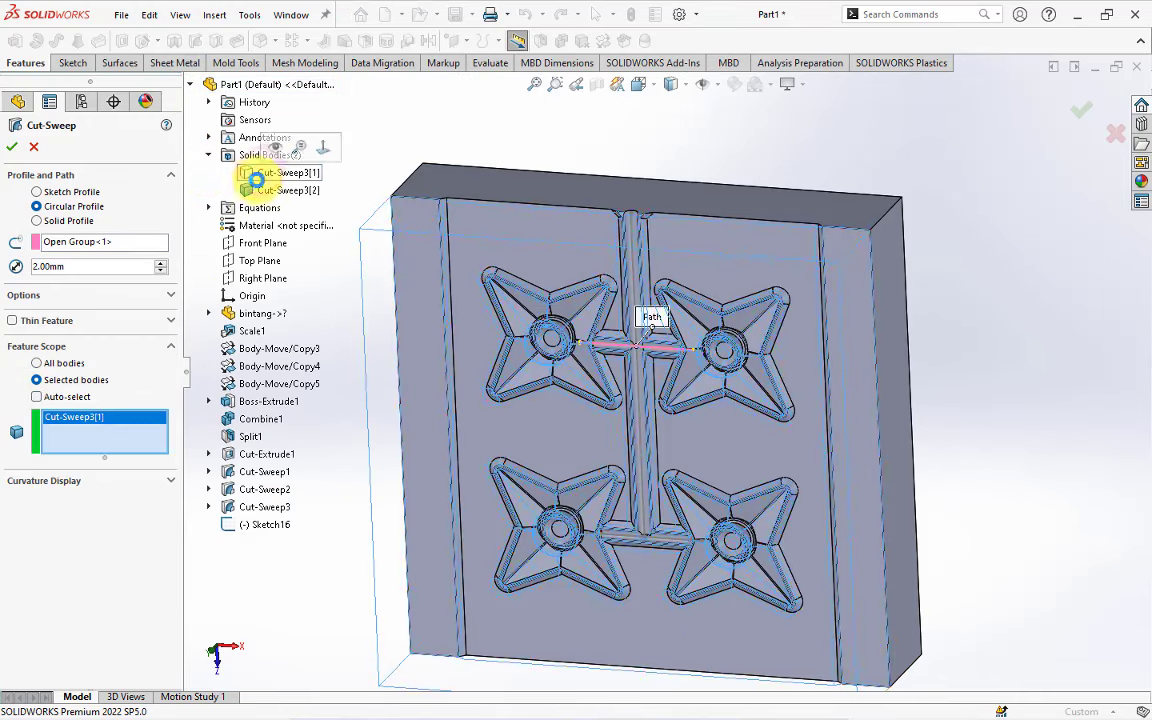
click(254, 190)
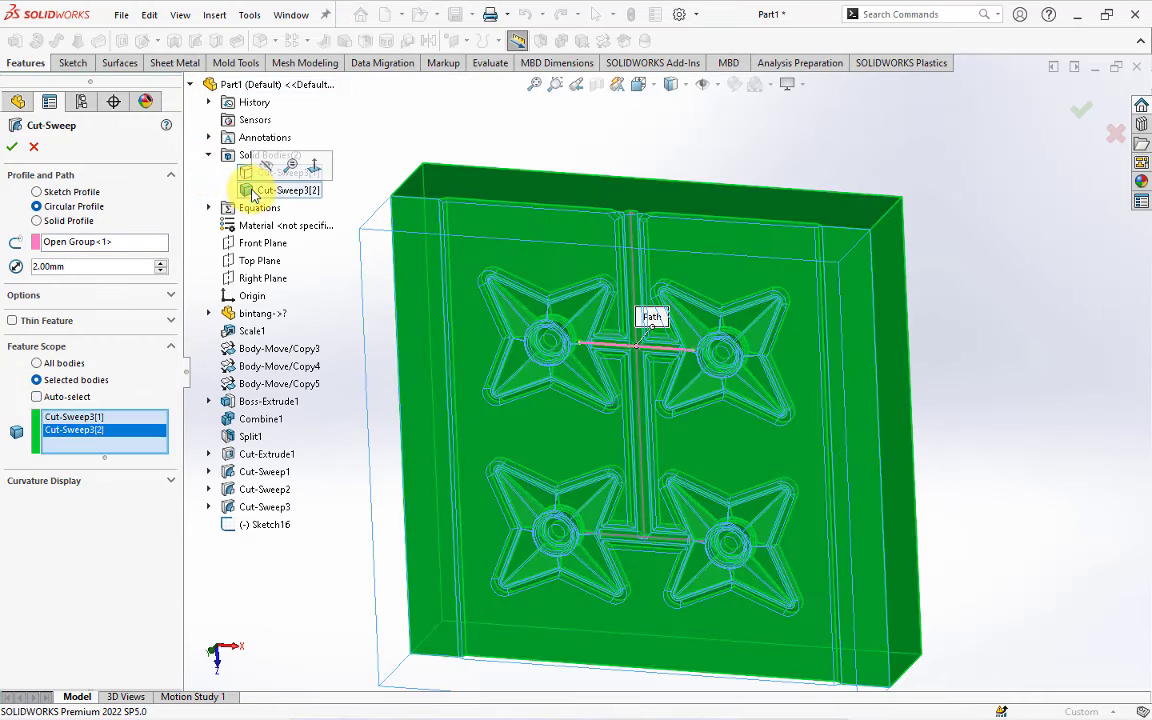
click(12, 147)
scroll(630, 373, down, 3)
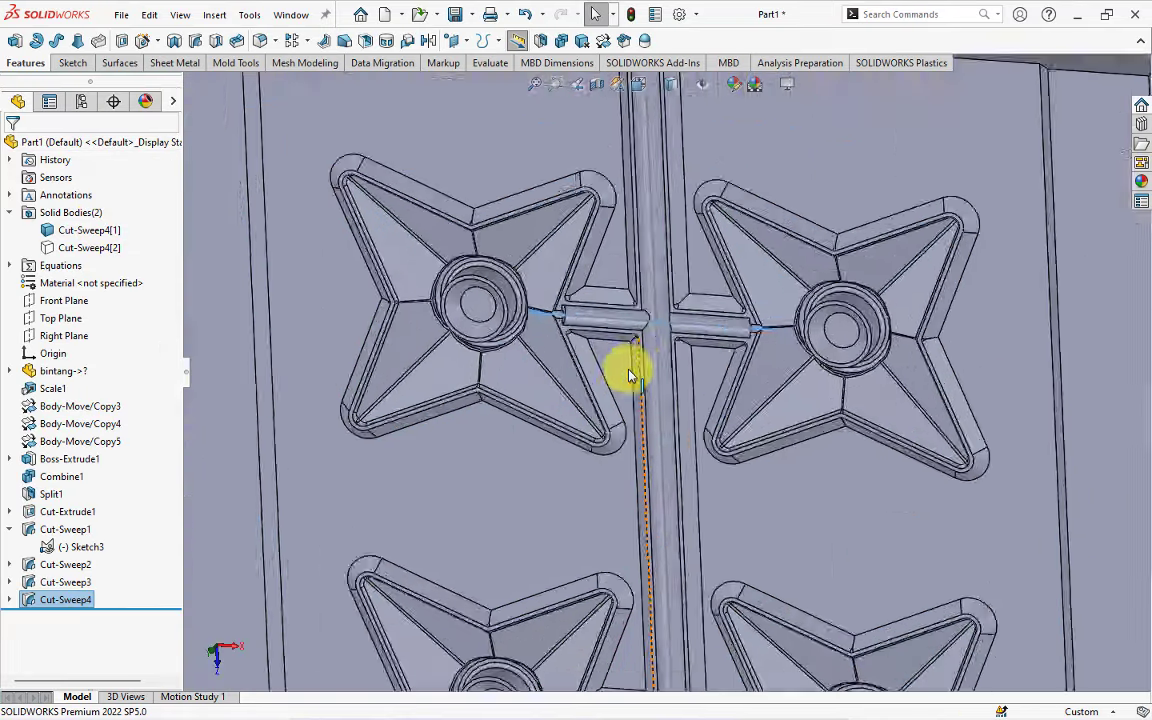
scroll(548, 316, down, 3)
scroll(548, 316, down, 3)
scroll(548, 316, up, 1)
scroll(630, 244, up, 2)
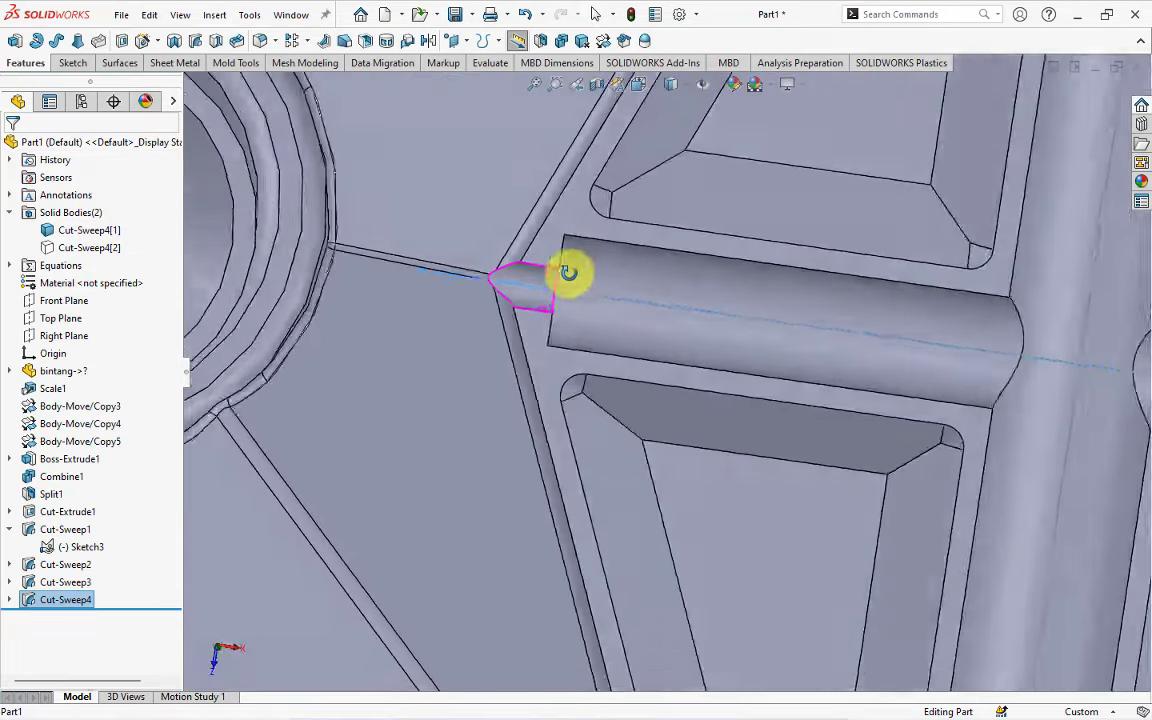
scroll(571, 270, up, 2)
scroll(553, 303, up, 3)
scroll(538, 322, up, 2)
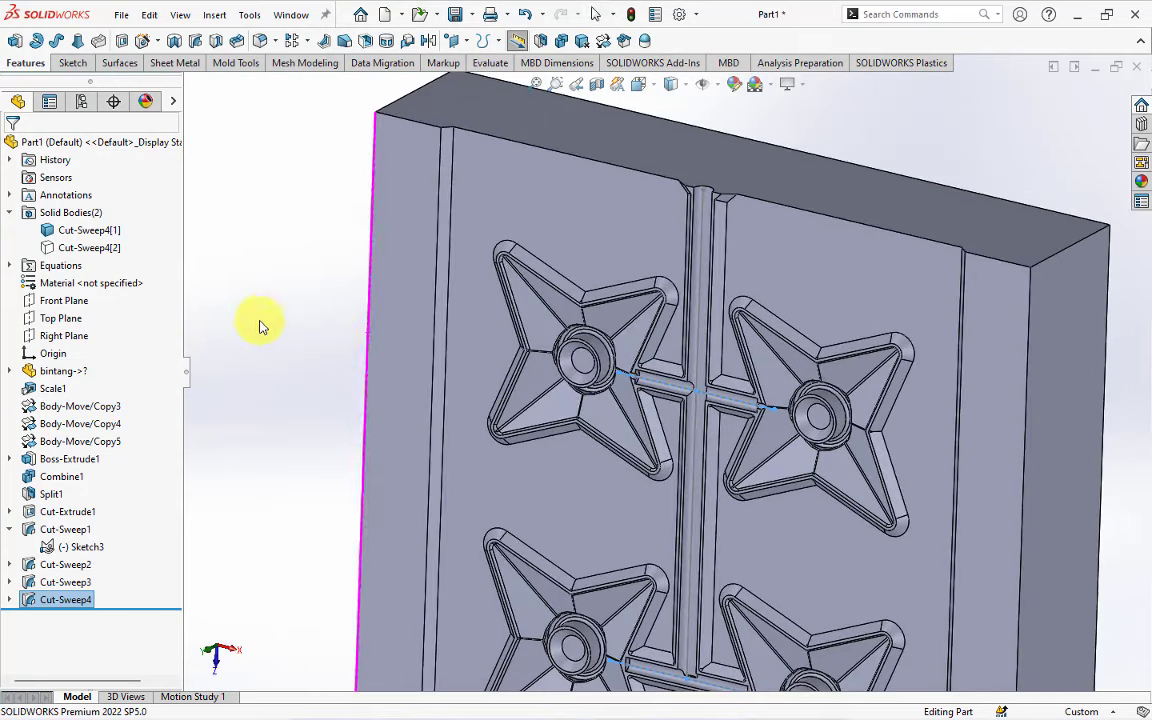
scroll(269, 325, up, 1)
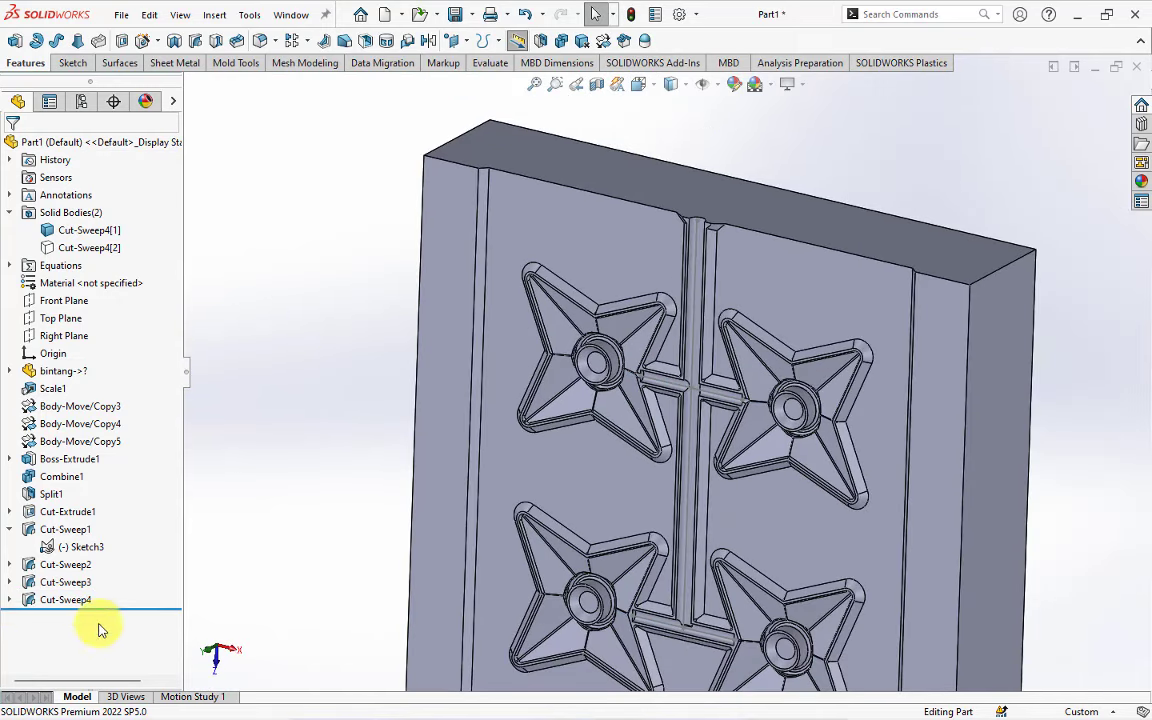
Hide the runner sketch used by the first sweep cut.
click(10, 602)
click(30, 600)
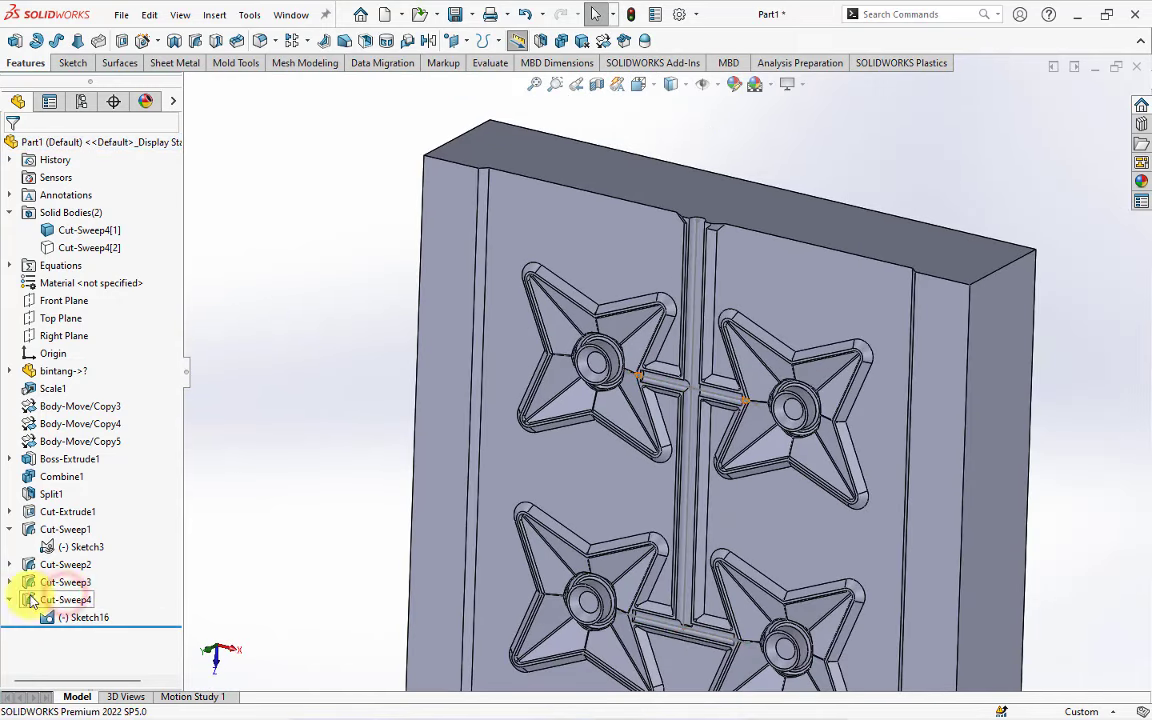
click(62, 546)
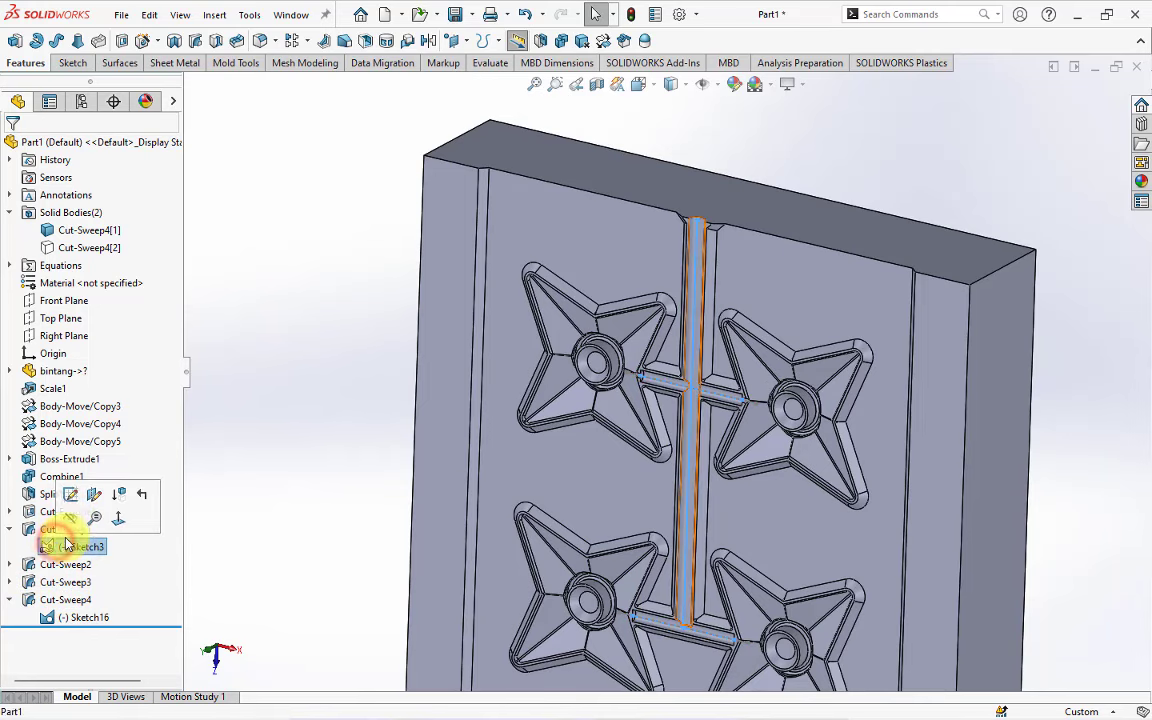
click(269, 531)
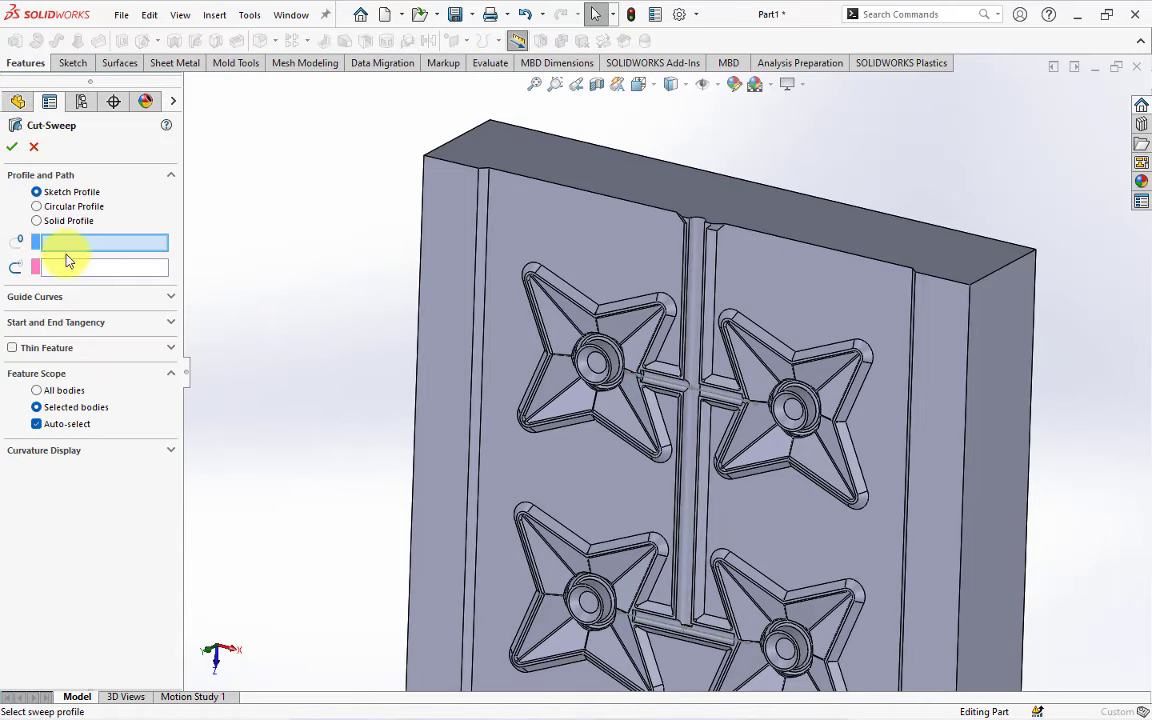
Set up a 2 mm circular-profile Cut-Sweep along the line between the lower star cavities.
click(37, 206)
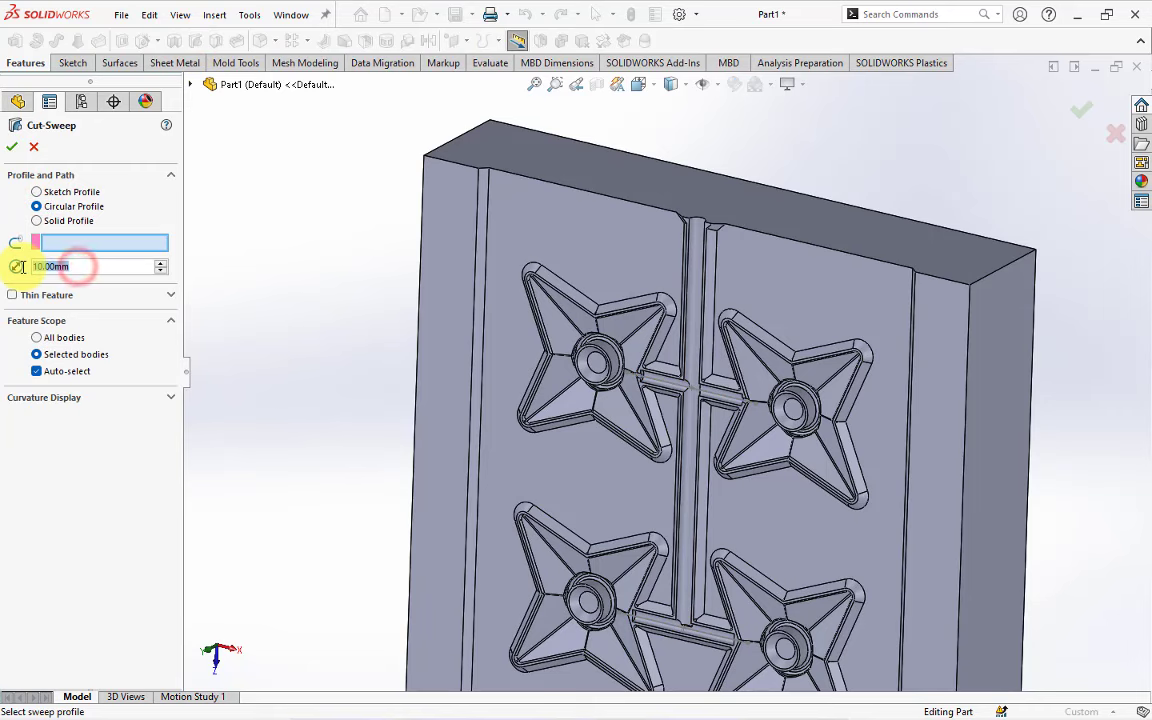
text(2)
right_click(135, 244)
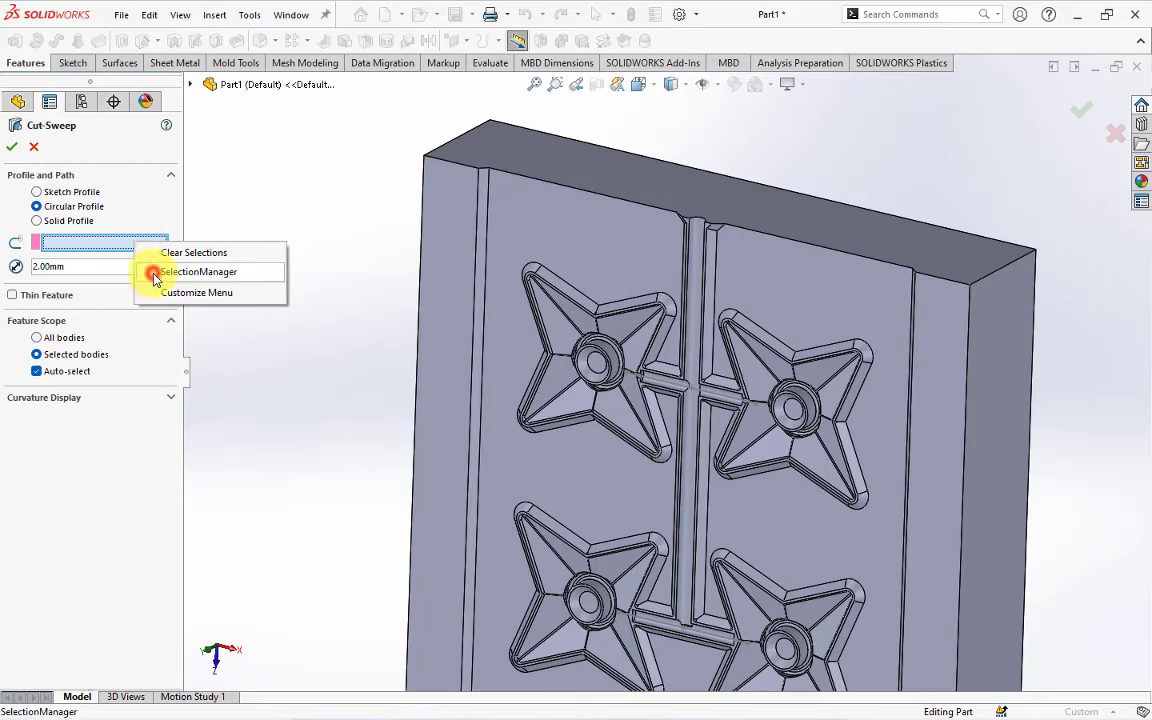
click(155, 272)
scroll(596, 342, down, 5)
scroll(591, 380, up, 4)
scroll(614, 650, down, 3)
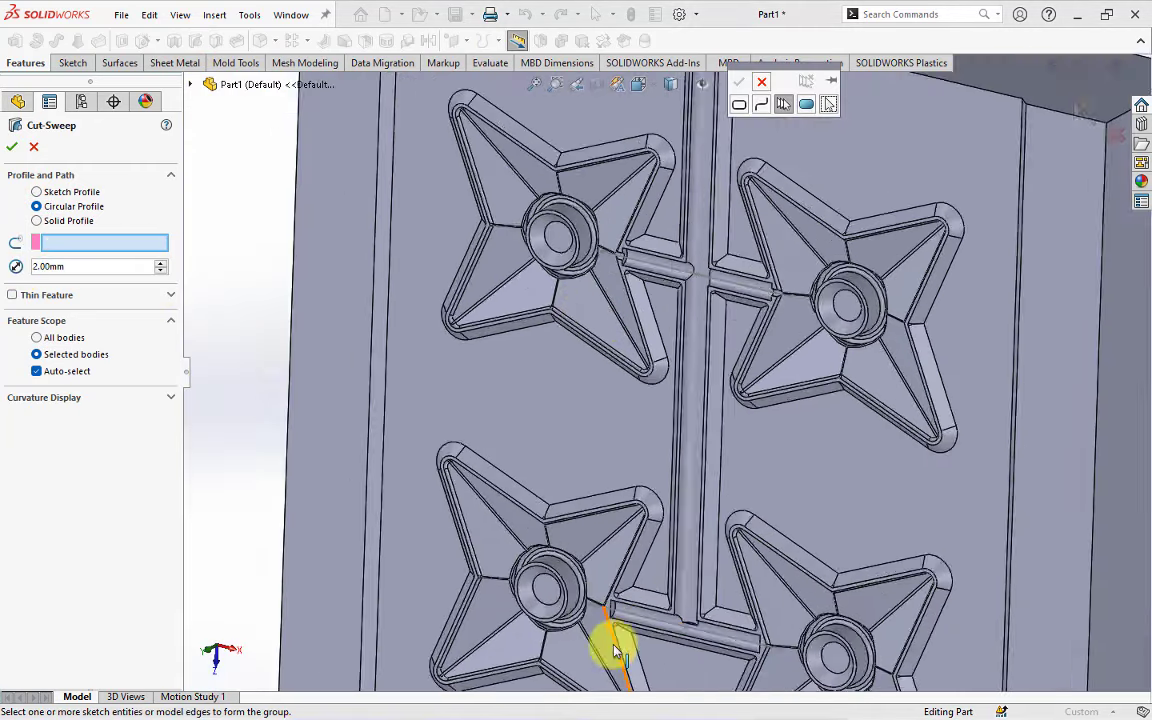
scroll(614, 650, down, 3)
click(604, 494)
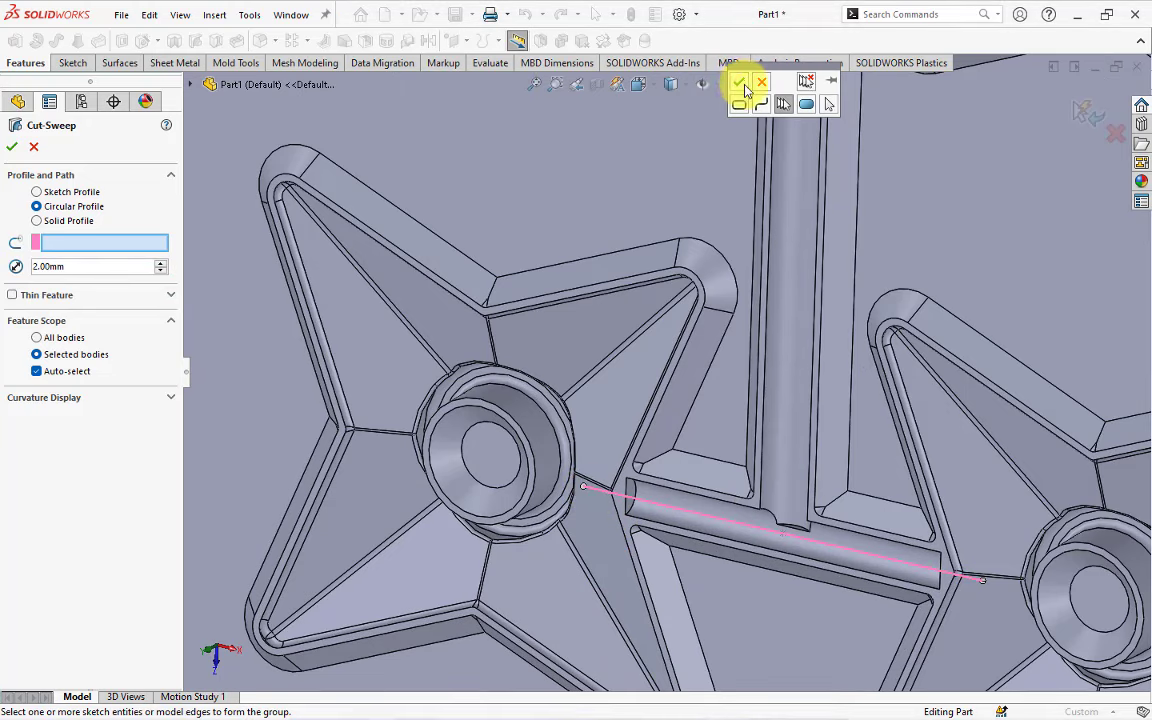
click(742, 84)
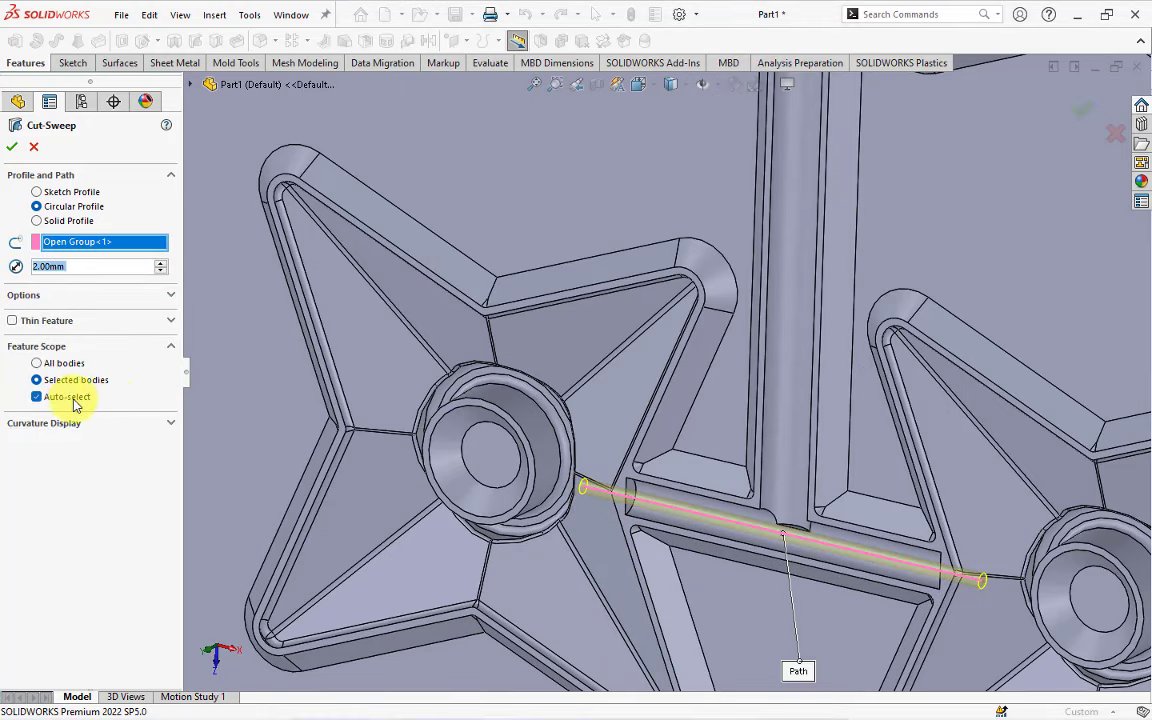
Apply the sweep cut to both solid bodies and complete it.
click(37, 397)
scroll(527, 420, up, 5)
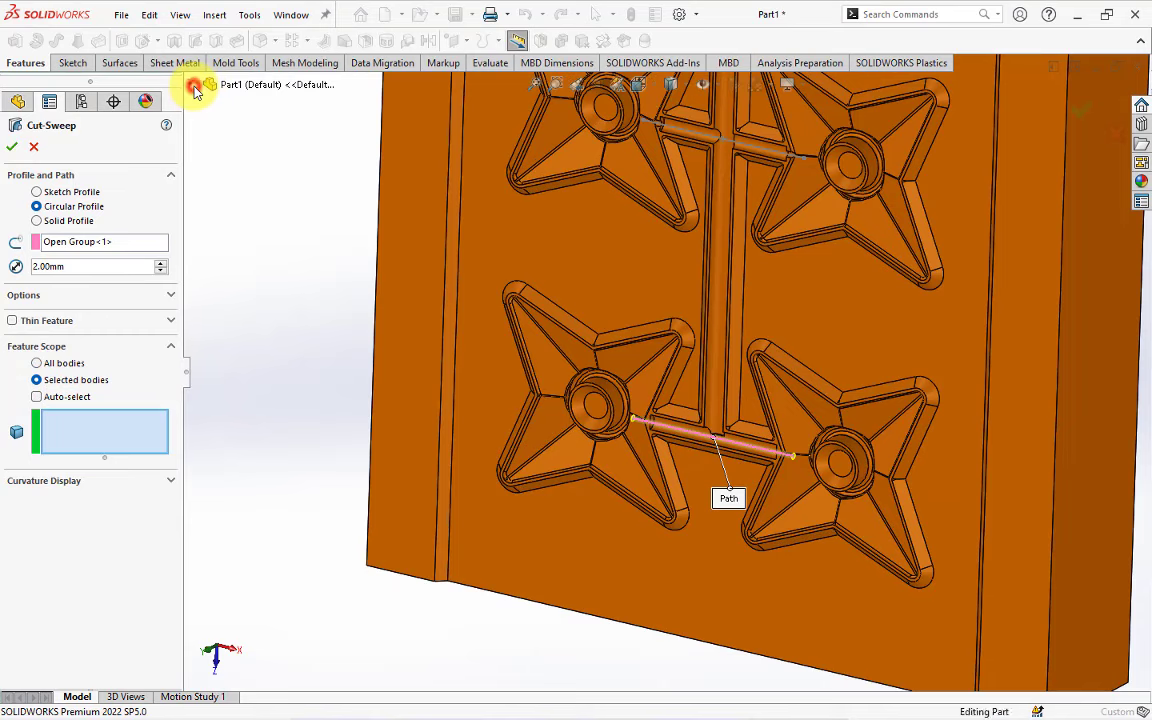
click(193, 85)
click(208, 155)
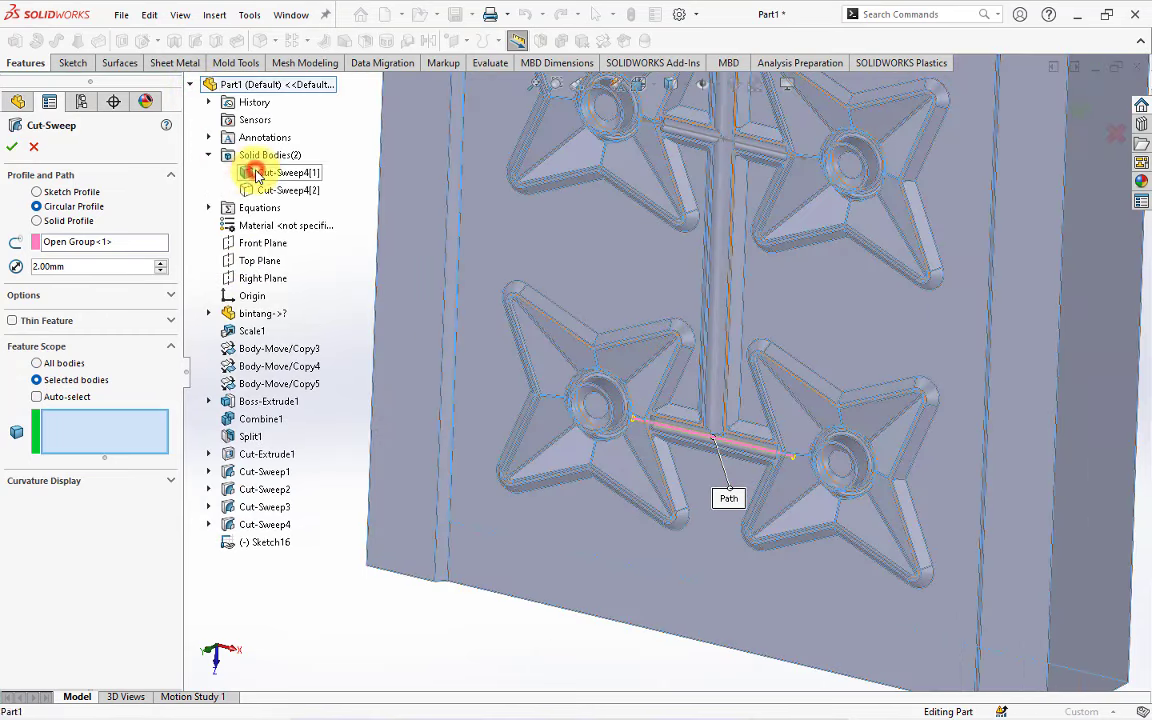
click(258, 175)
click(255, 190)
click(13, 148)
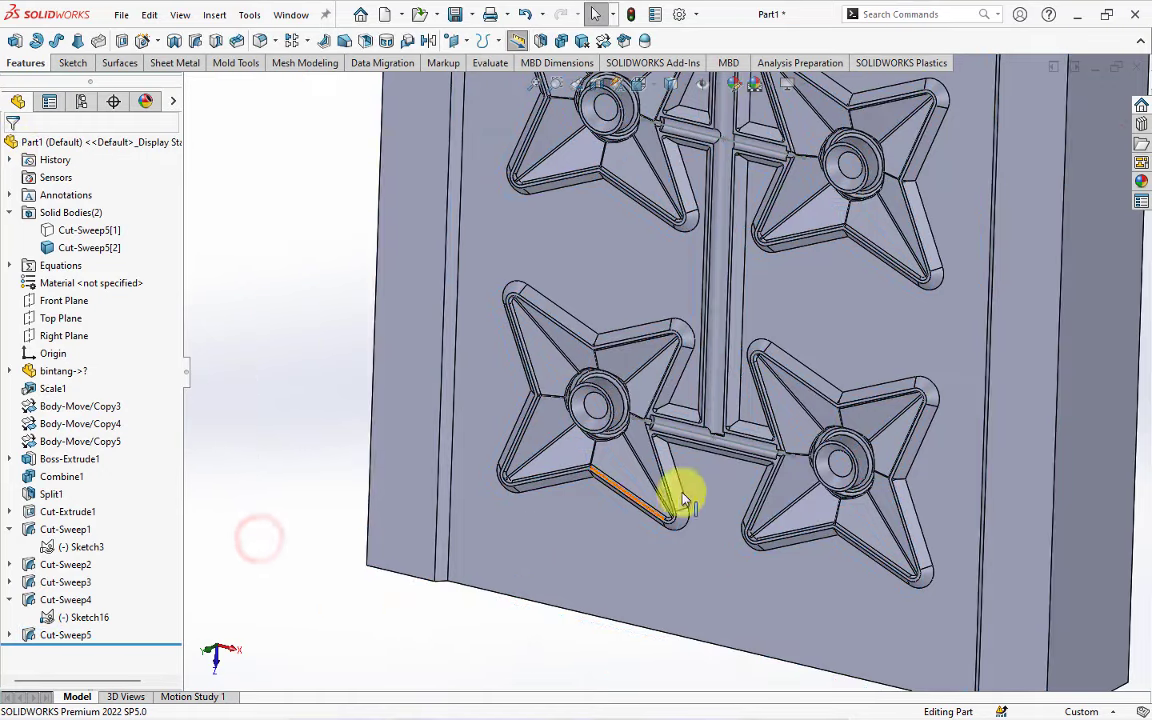
Inspect the new lower channel, then begin a Chamfer.
scroll(668, 417, down, 5)
click(643, 365)
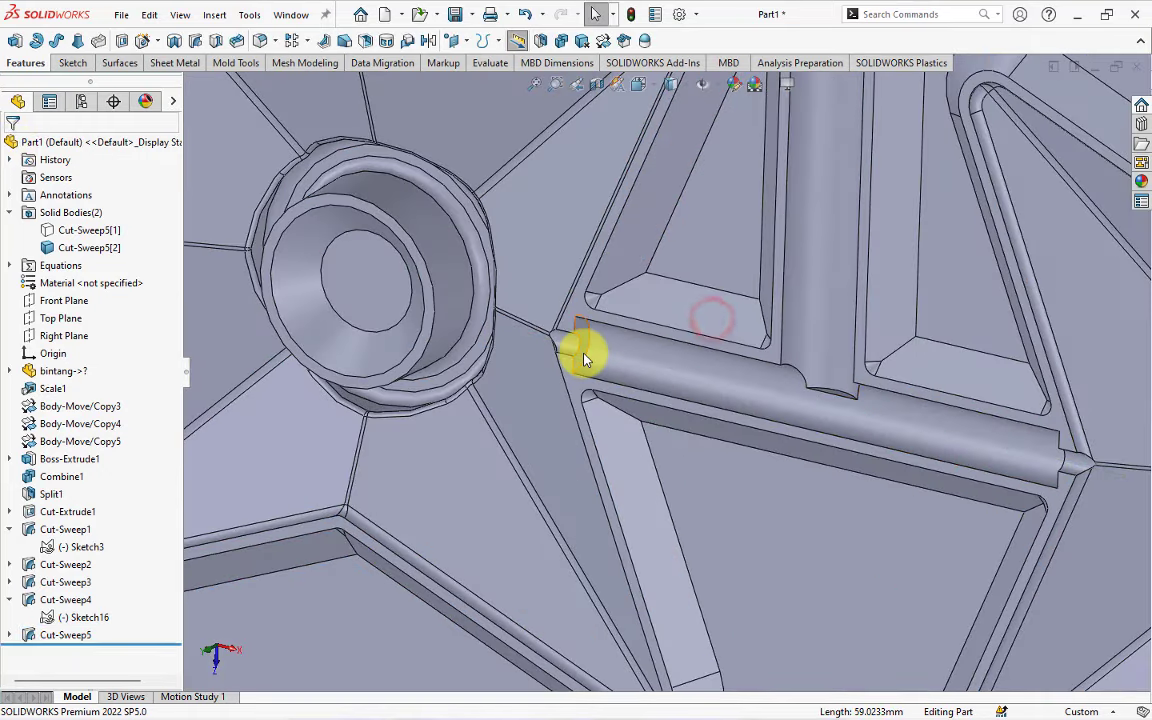
middle_drag(583, 352, 609, 372)
scroll(609, 375, up, 5)
scroll(609, 378, up, 3)
scroll(609, 378, up, 3)
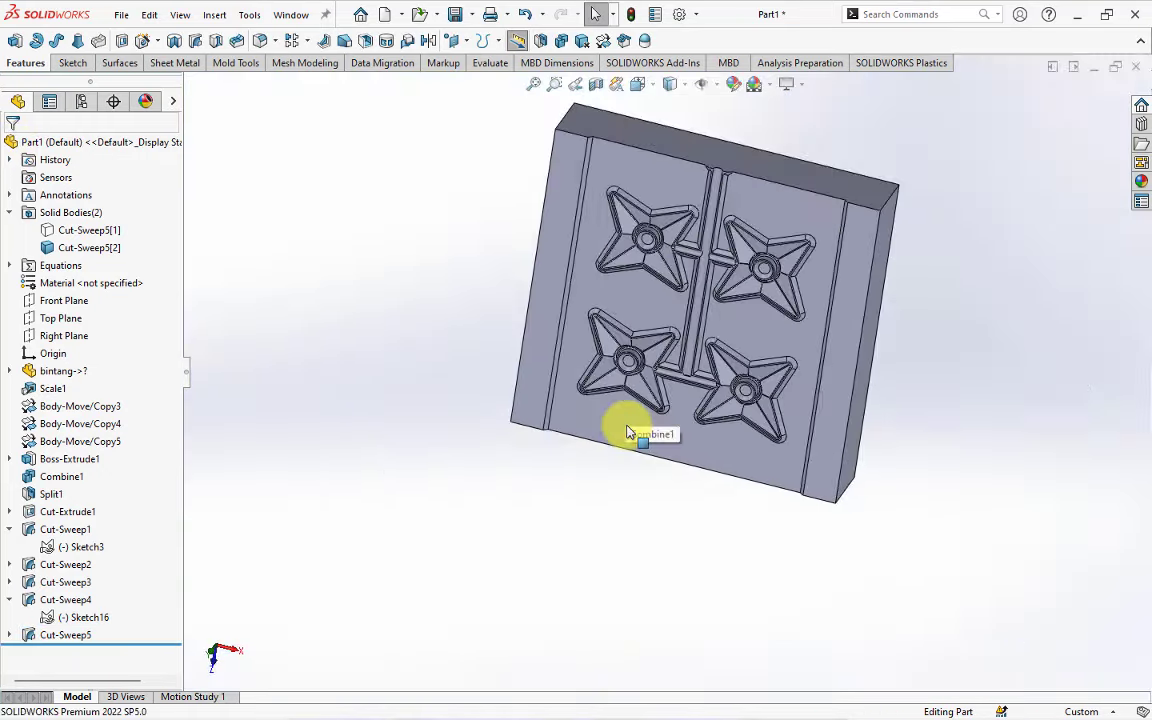
scroll(698, 213, down, 2)
scroll(700, 215, down, 2)
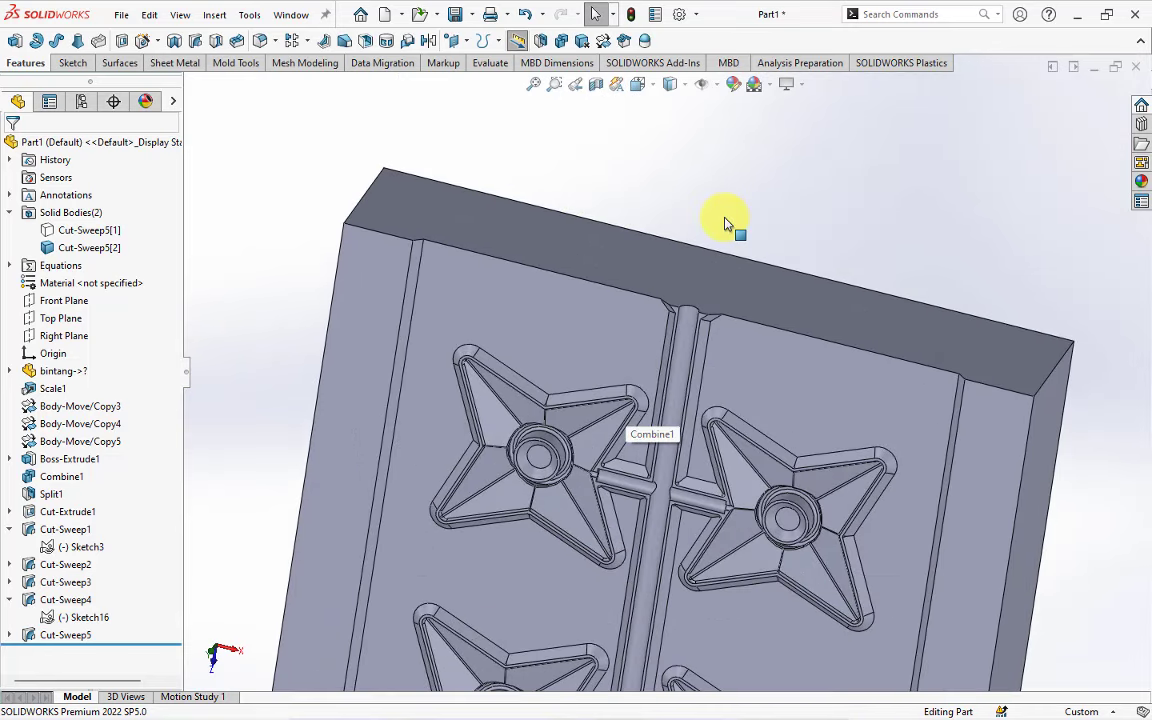
click(275, 40)
click(286, 82)
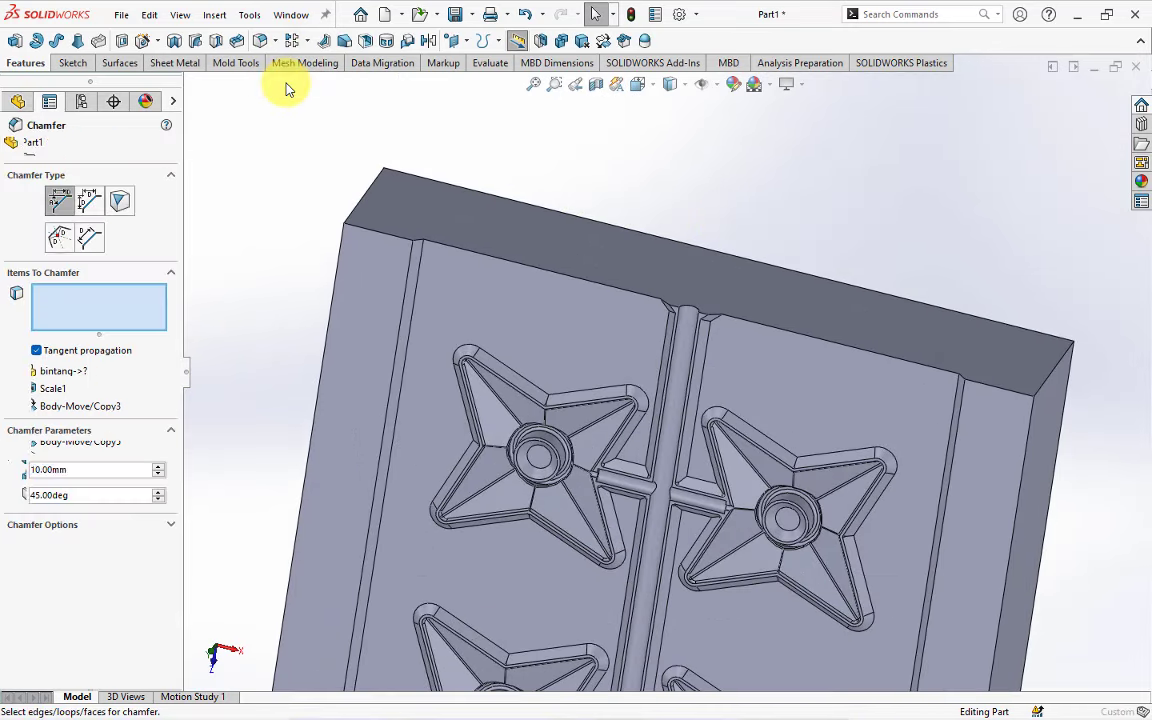
Chamfer the top edge of the central runner by 2.5 mm.
text(2.5)
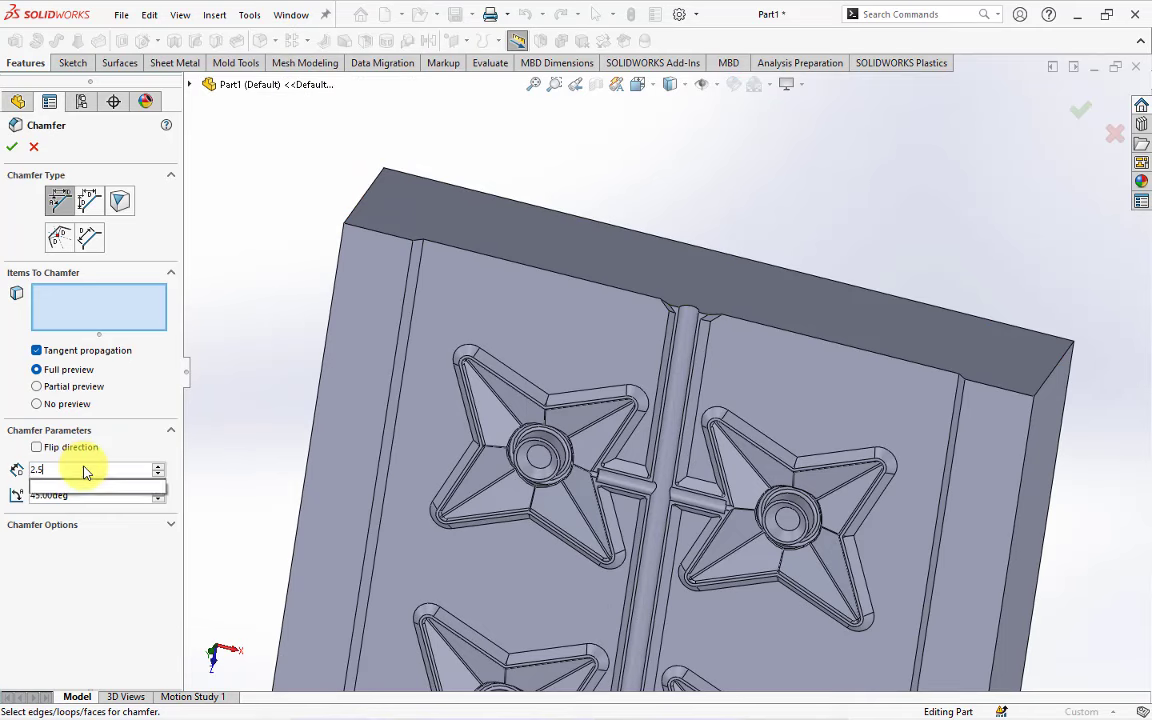
scroll(715, 324, down, 3)
click(656, 206)
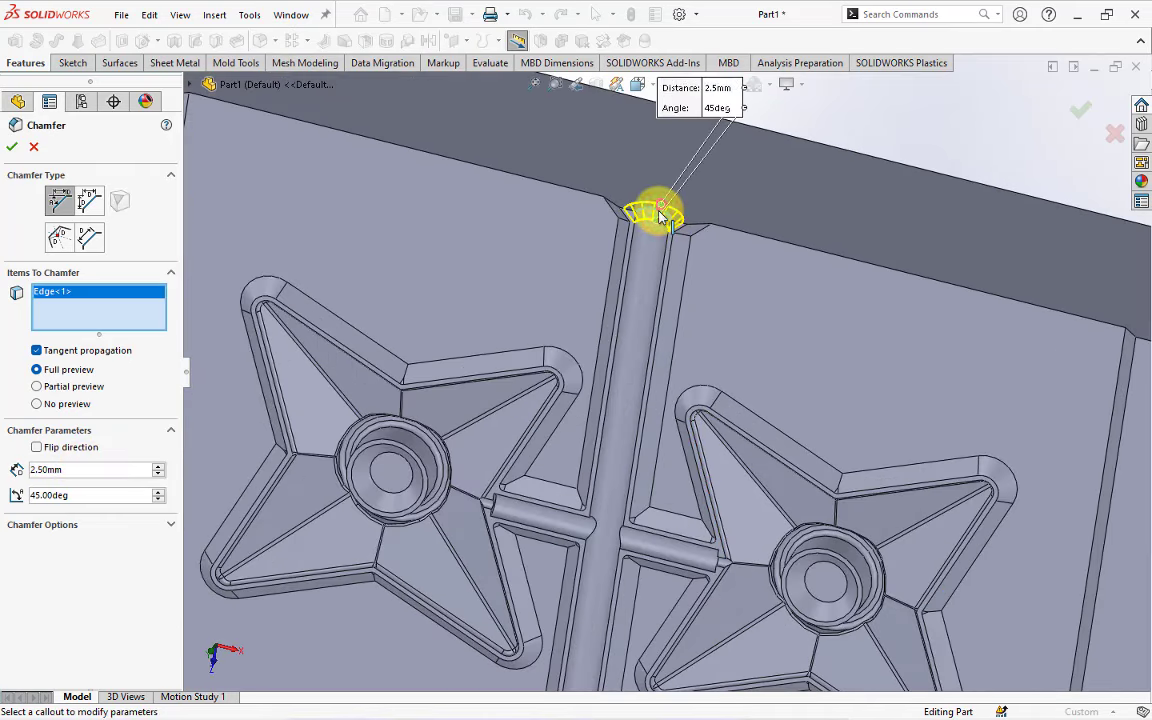
click(12, 147)
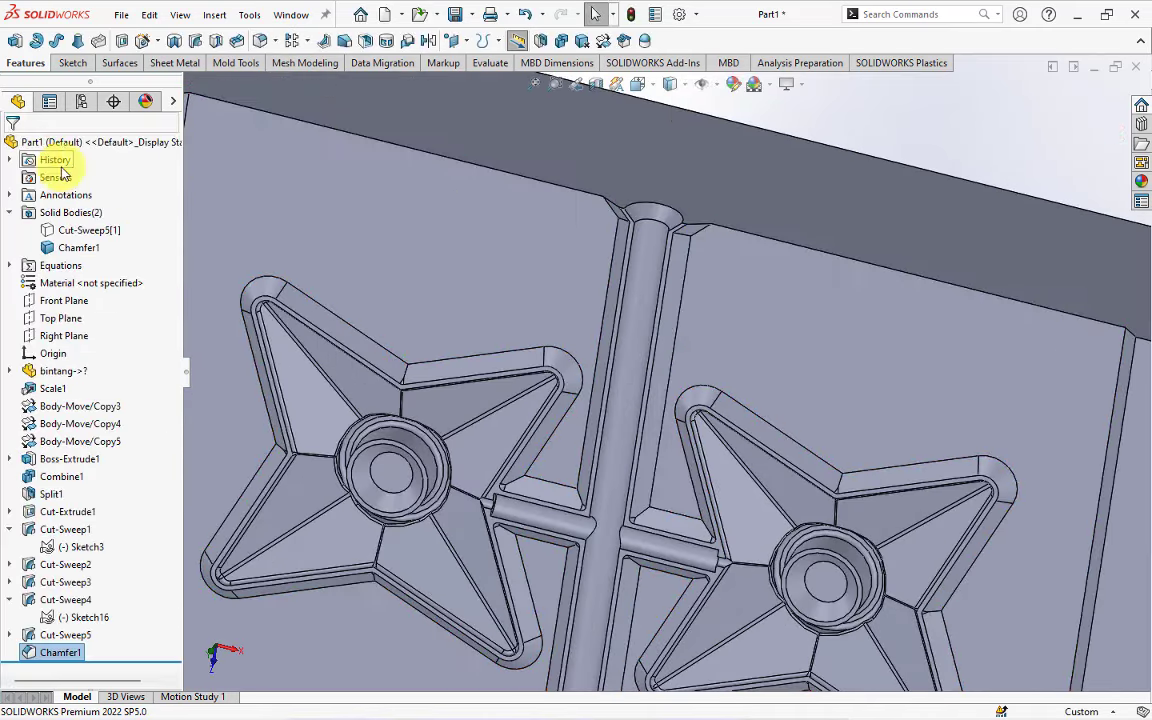
mouse_move(689, 260)
middle_down()
mouse_move(719, 196)
mouse_move(545, 195)
middle_up()
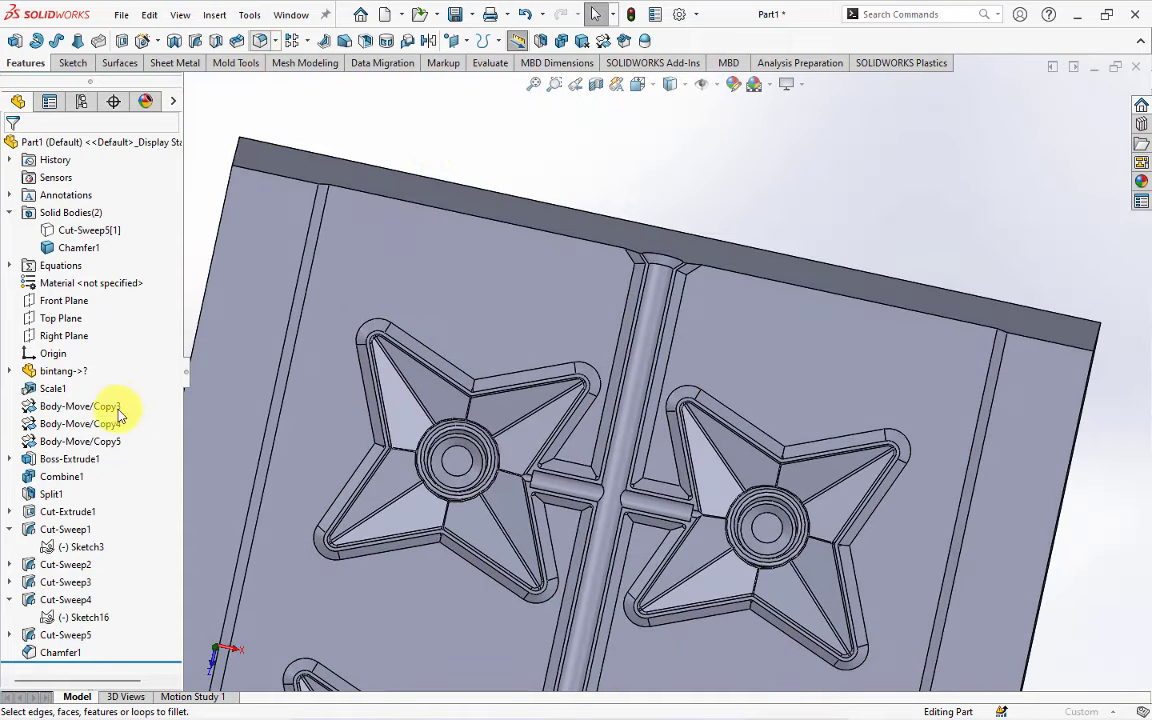
Start a 2 mm fillet on four runner end and junction edges.
middle_drag(300, 400, 631, 350)
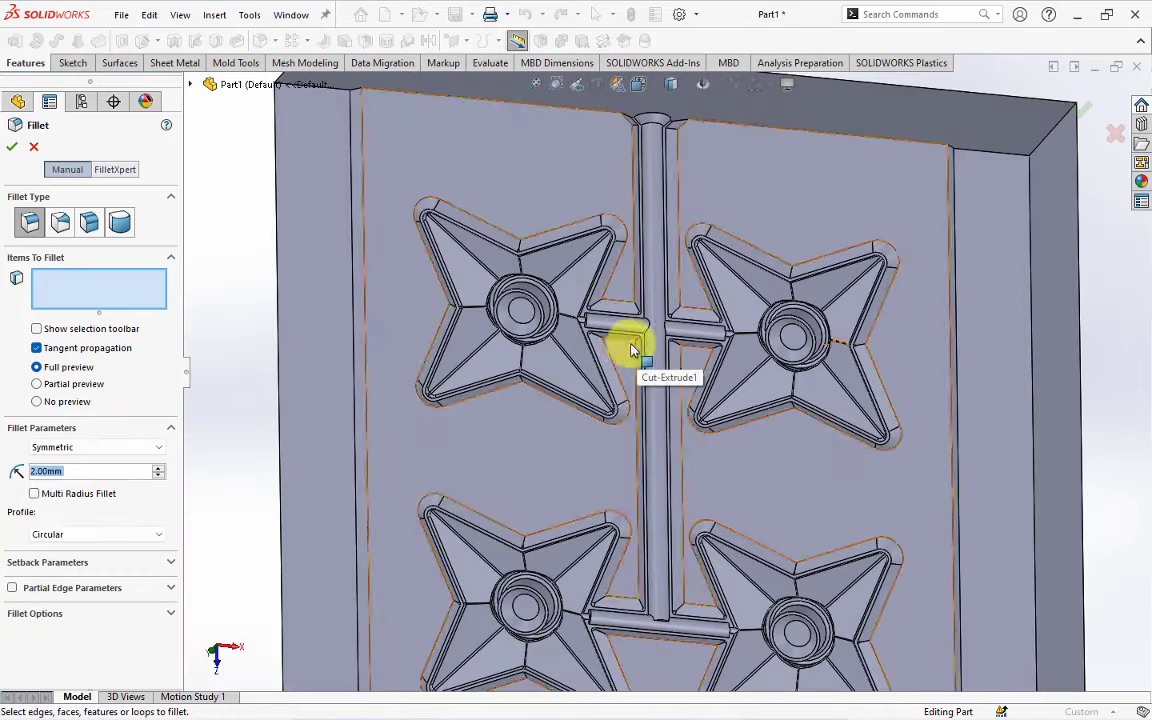
scroll(631, 350, down, 2)
scroll(618, 345, down, 2)
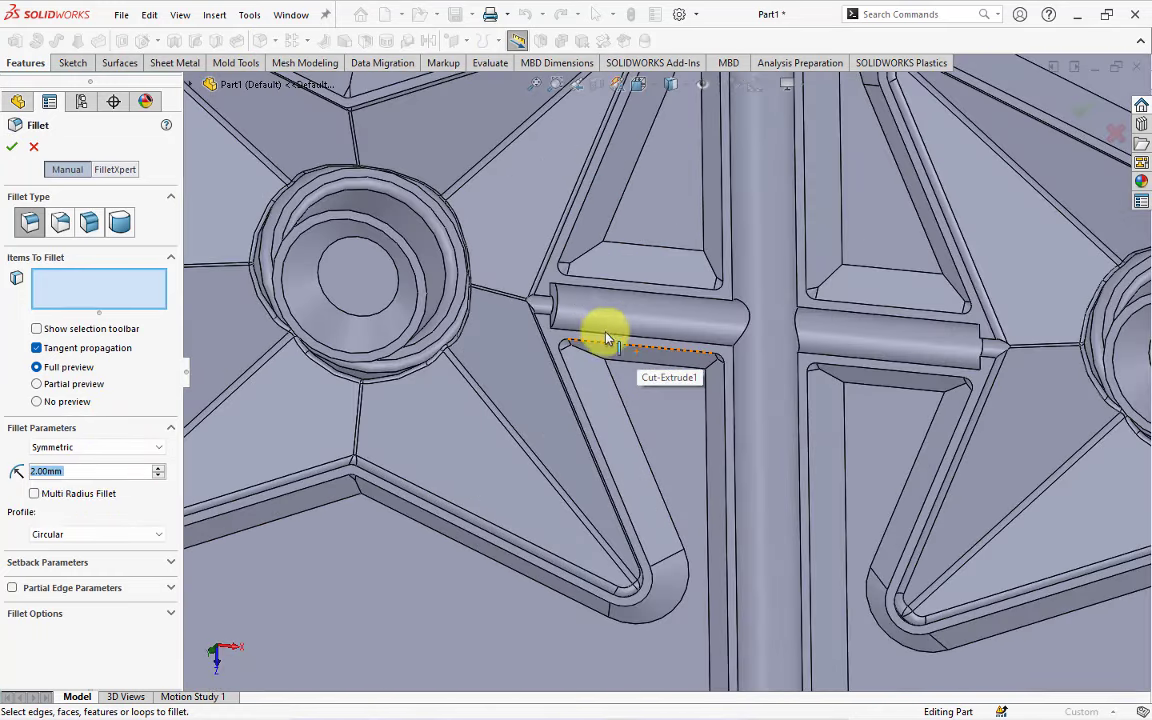
scroll(597, 334, down, 2)
click(553, 305)
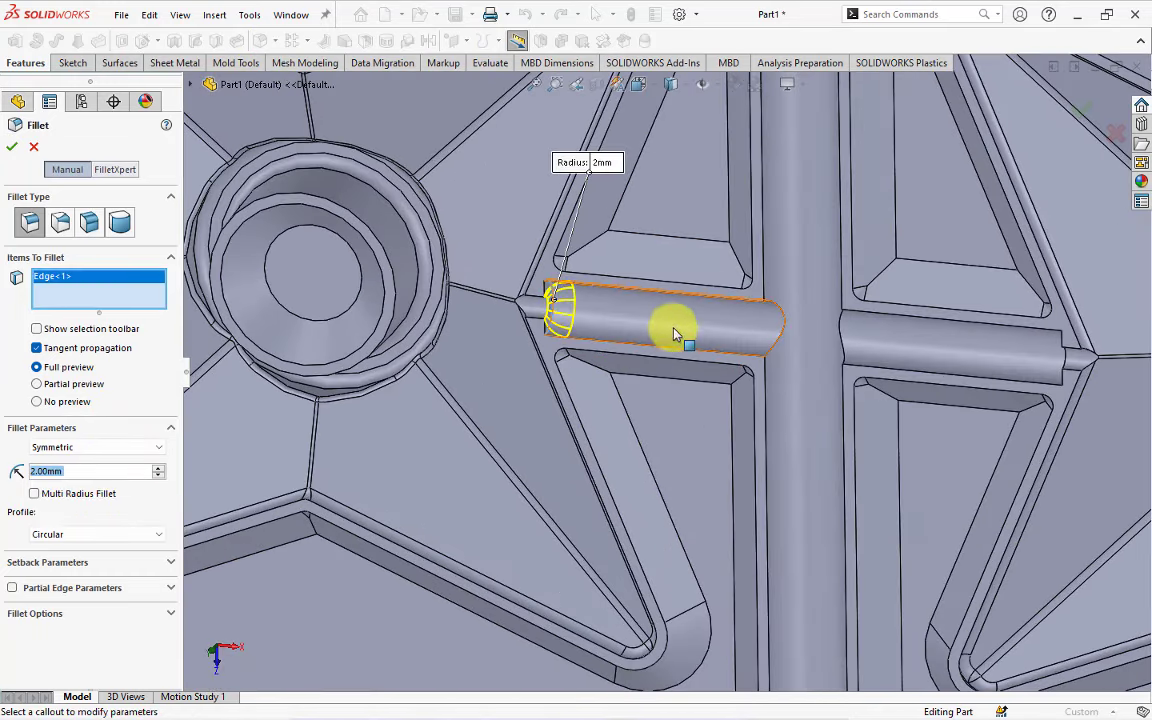
click(781, 343)
click(838, 345)
middle_drag(838, 345, 1055, 370)
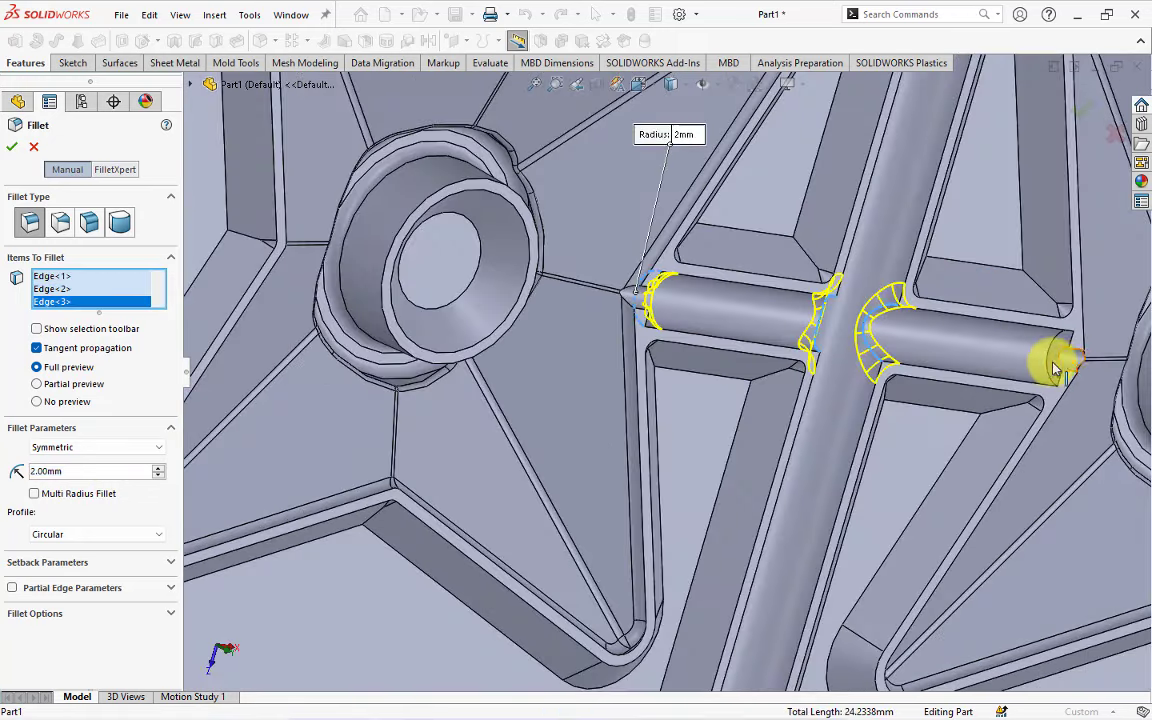
click(1047, 368)
Add the runner bar's junction edge and both end edges to the fillet.
scroll(805, 553, up, 3)
middle_drag(805, 553, 630, 612)
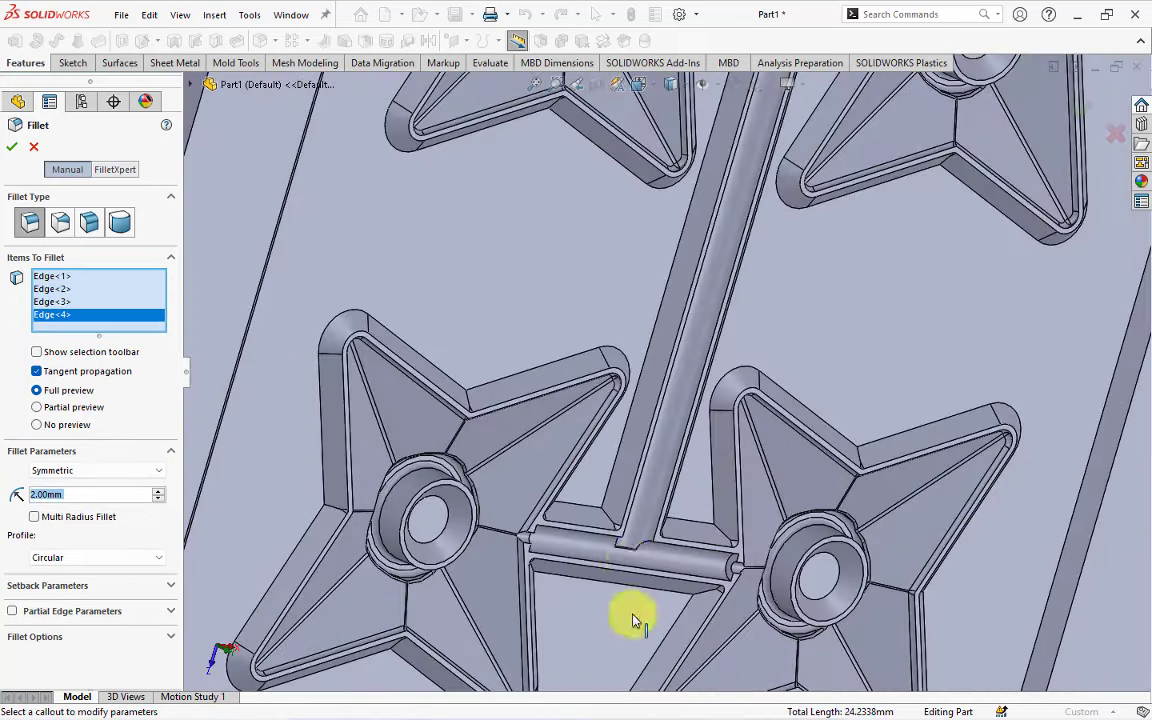
scroll(650, 503, down, 3)
middle_drag(650, 503, 625, 496)
click(620, 475)
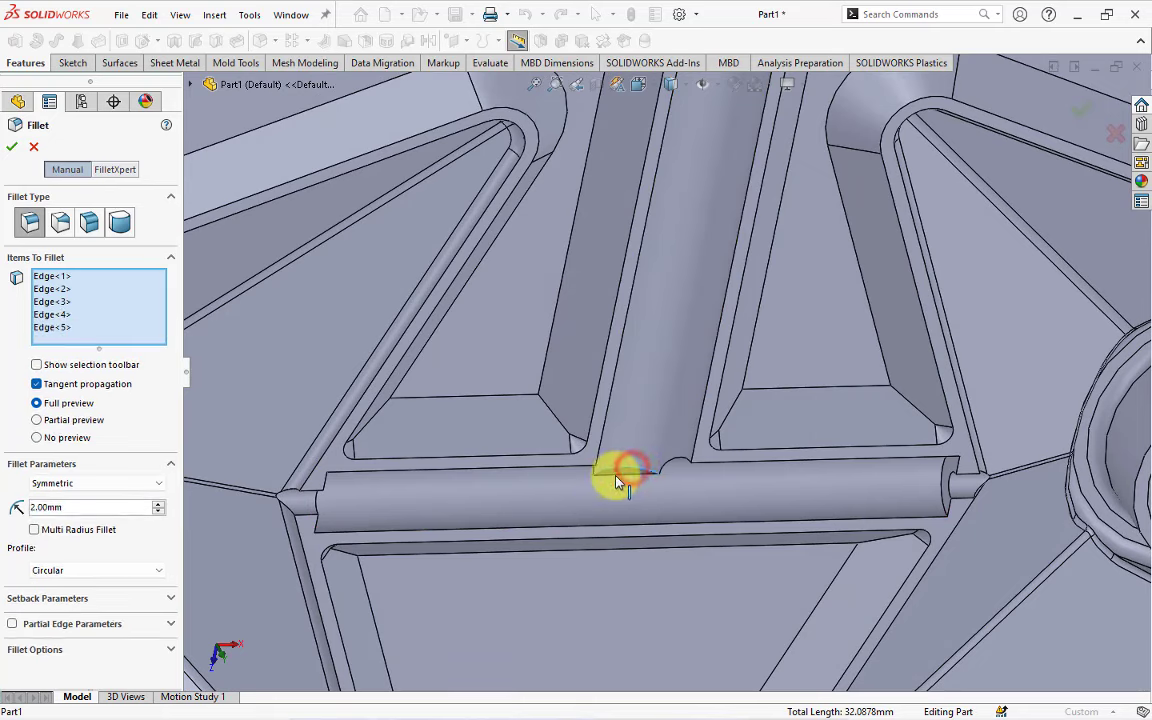
mouse_move(350, 529)
middle_down()
mouse_move(267, 489)
mouse_move(307, 499)
middle_up()
click(307, 499)
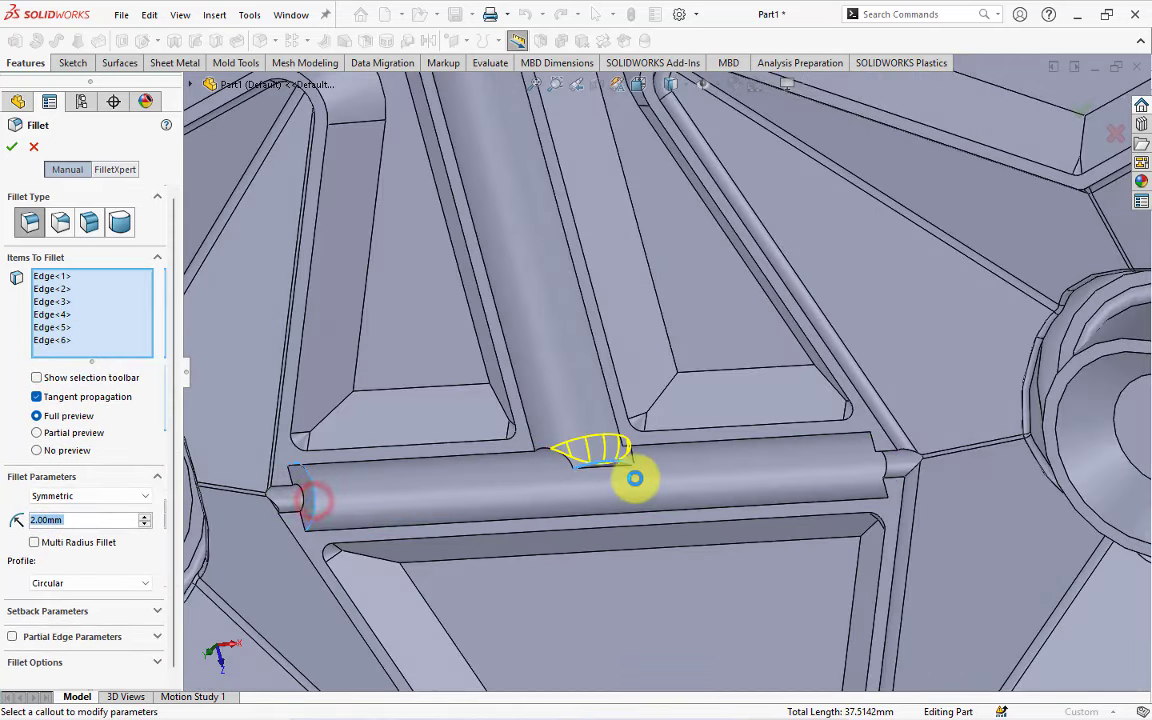
middle_drag(630, 473, 927, 484)
click(912, 484)
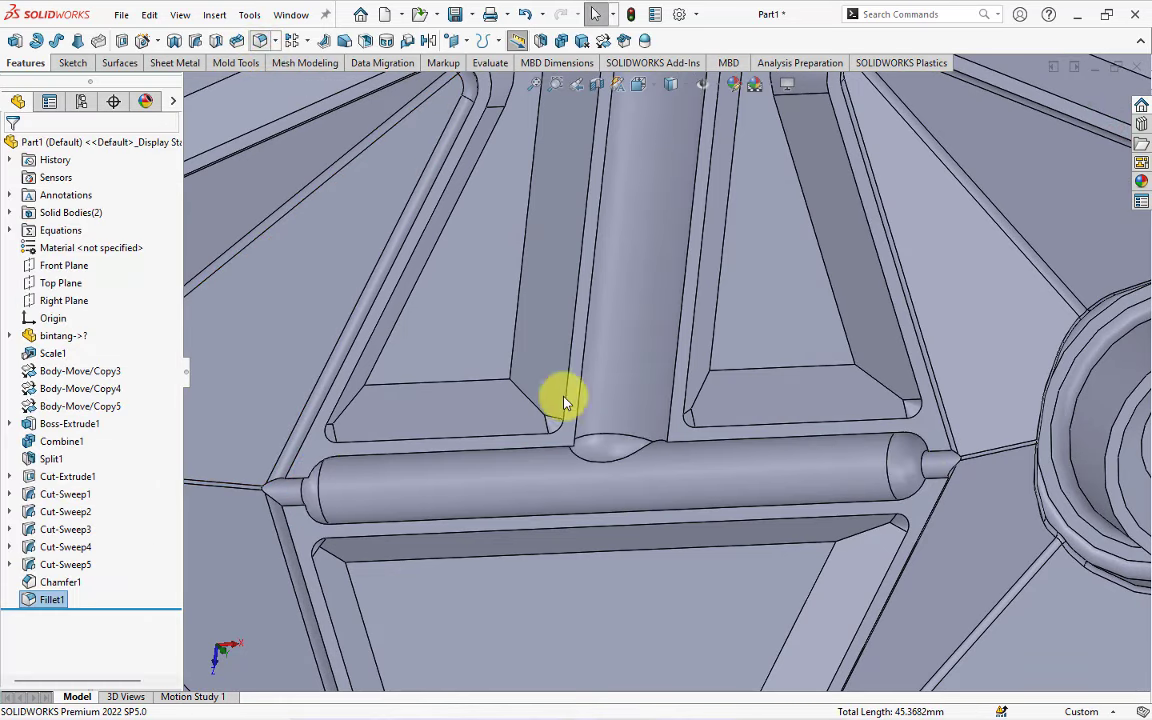
Apply the fillet, then add a 2 mm fillet on the edge where the runners meet.
key(Return)
middle_drag(586, 337, 545, 314)
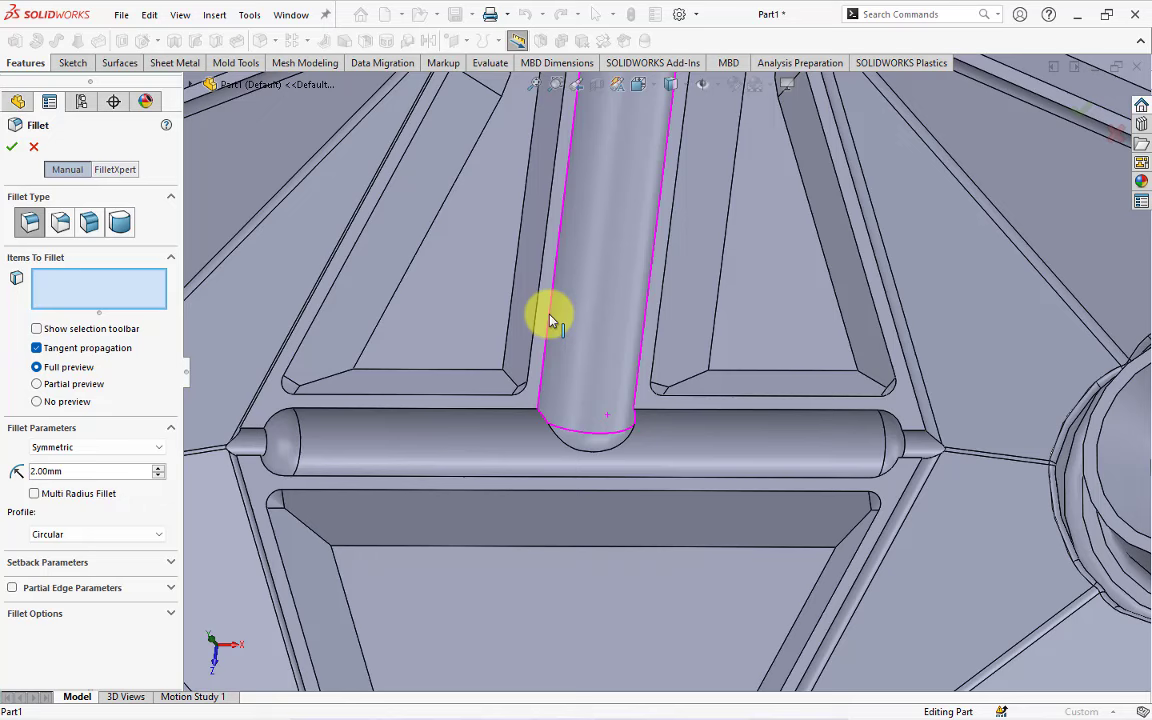
click(545, 418)
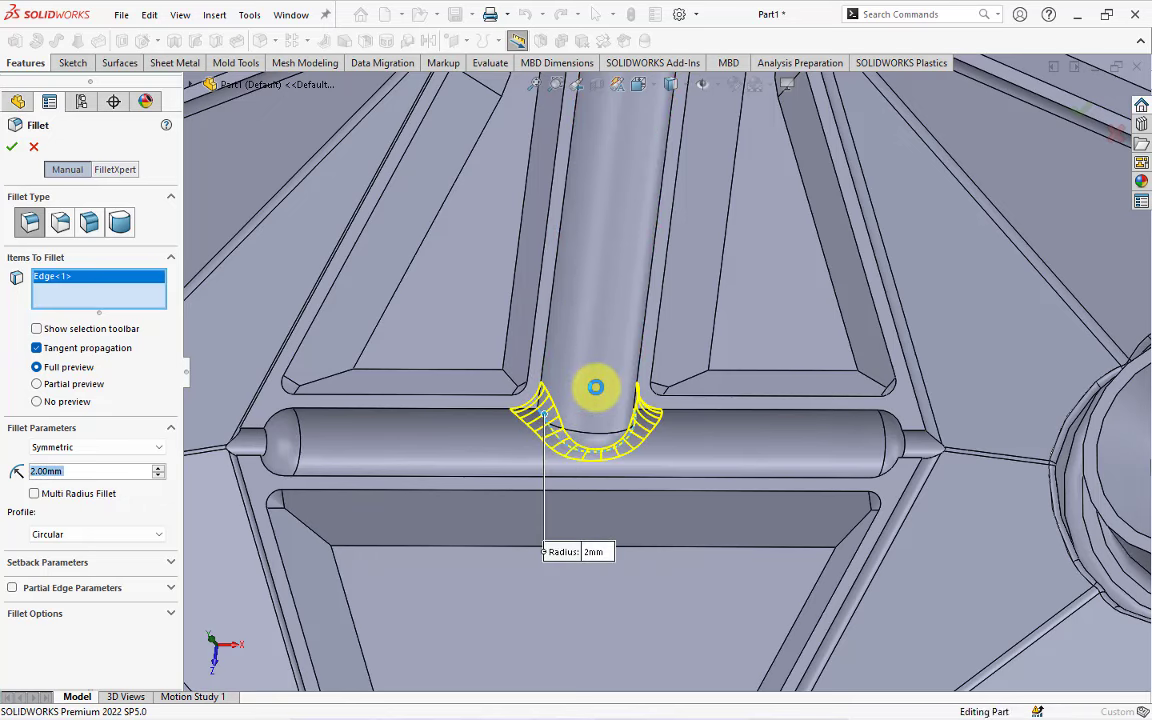
key(Return)
scroll(595, 390, up, 5)
scroll(590, 391, up, 3)
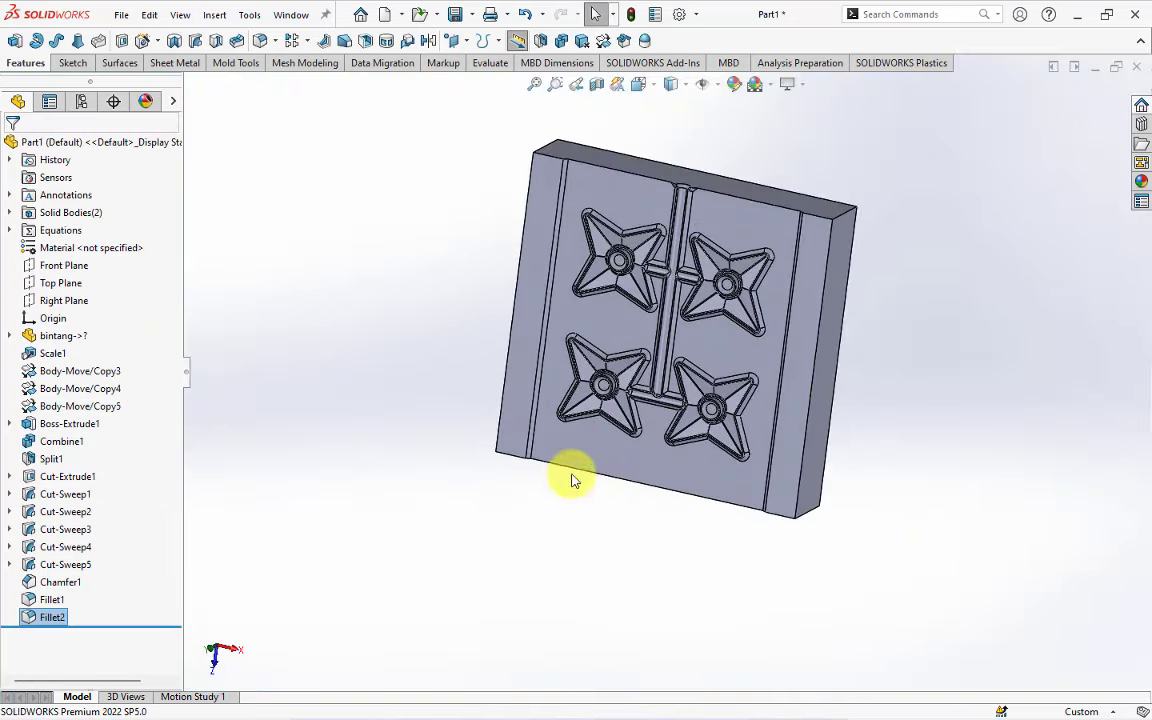
Show the second mold body (Cut-Sweep5[1]) and hide the filleted one (Fillet2).
click(10, 212)
click(75, 230)
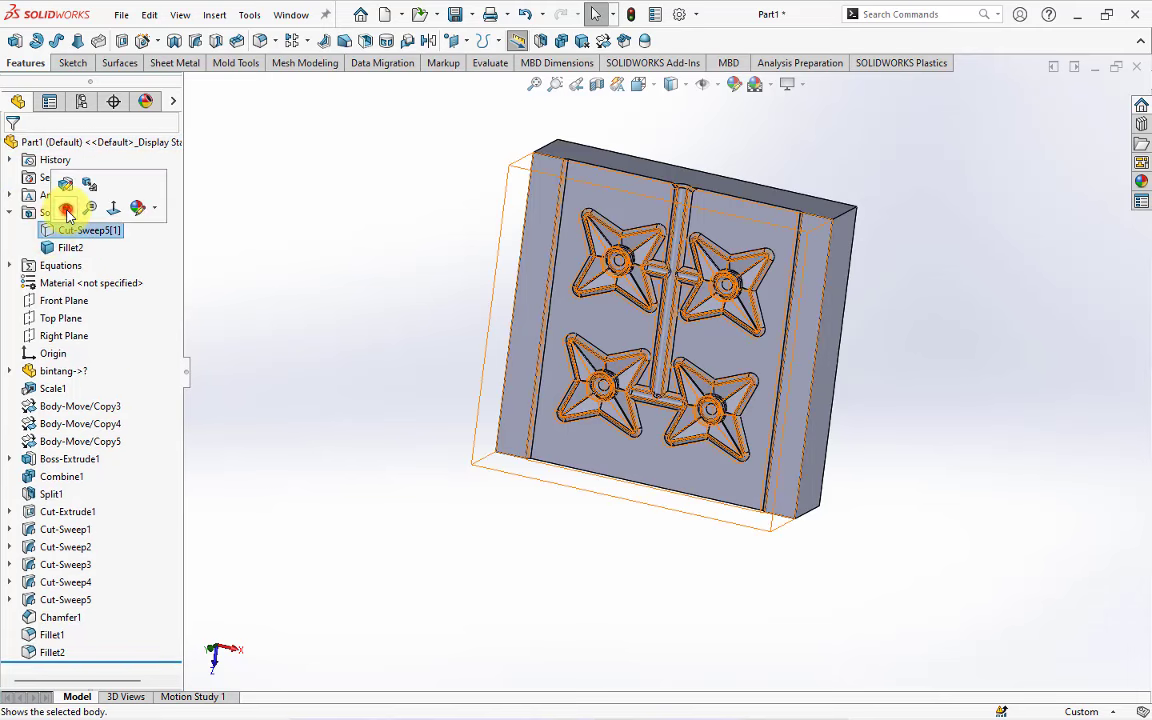
click(69, 206)
click(78, 230)
click(57, 222)
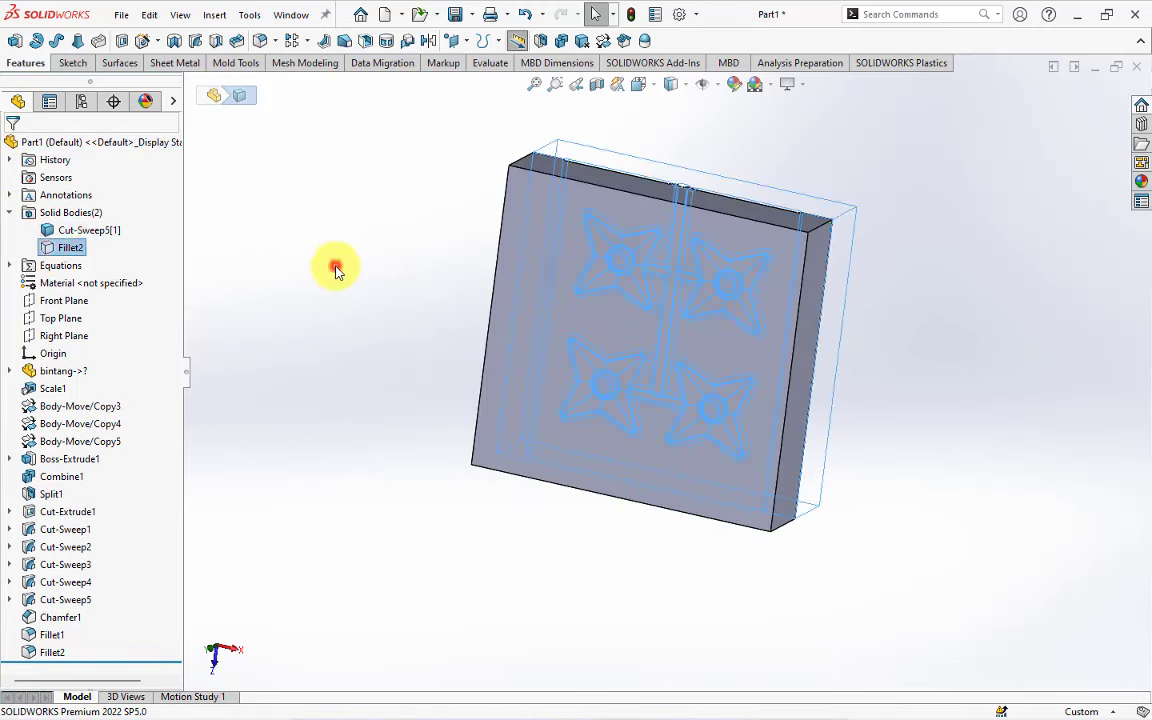
middle_drag(525, 313, 253, 288)
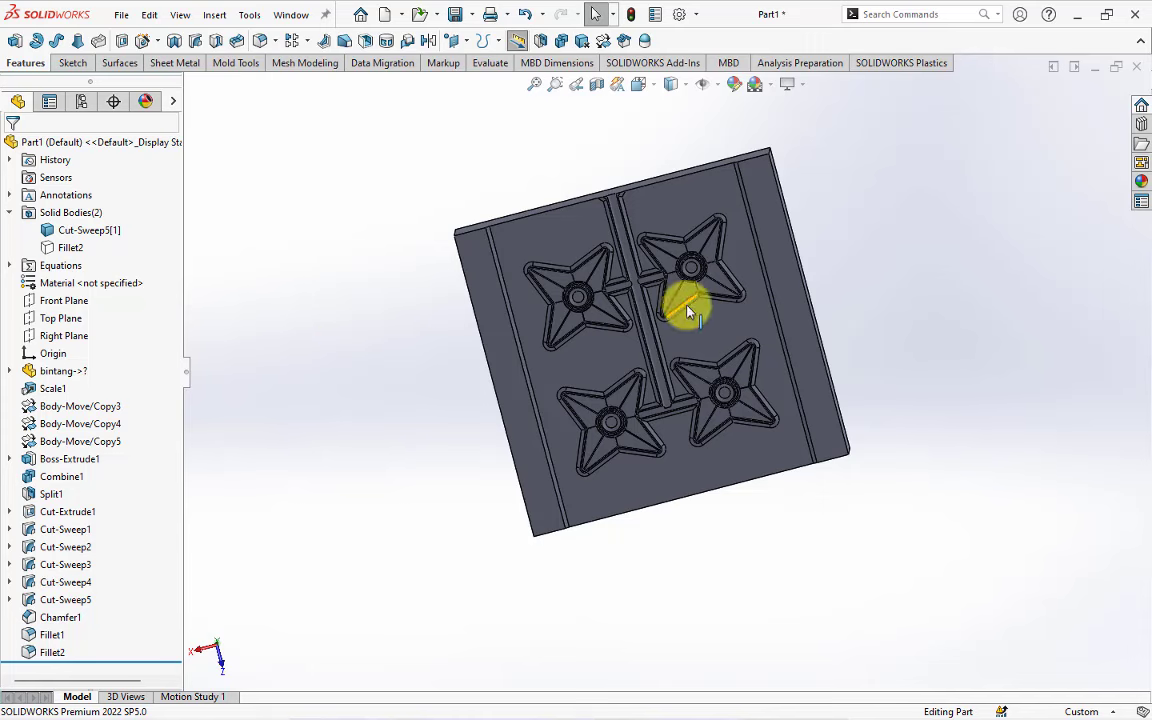
scroll(672, 308, down, 3)
scroll(672, 308, down, 2)
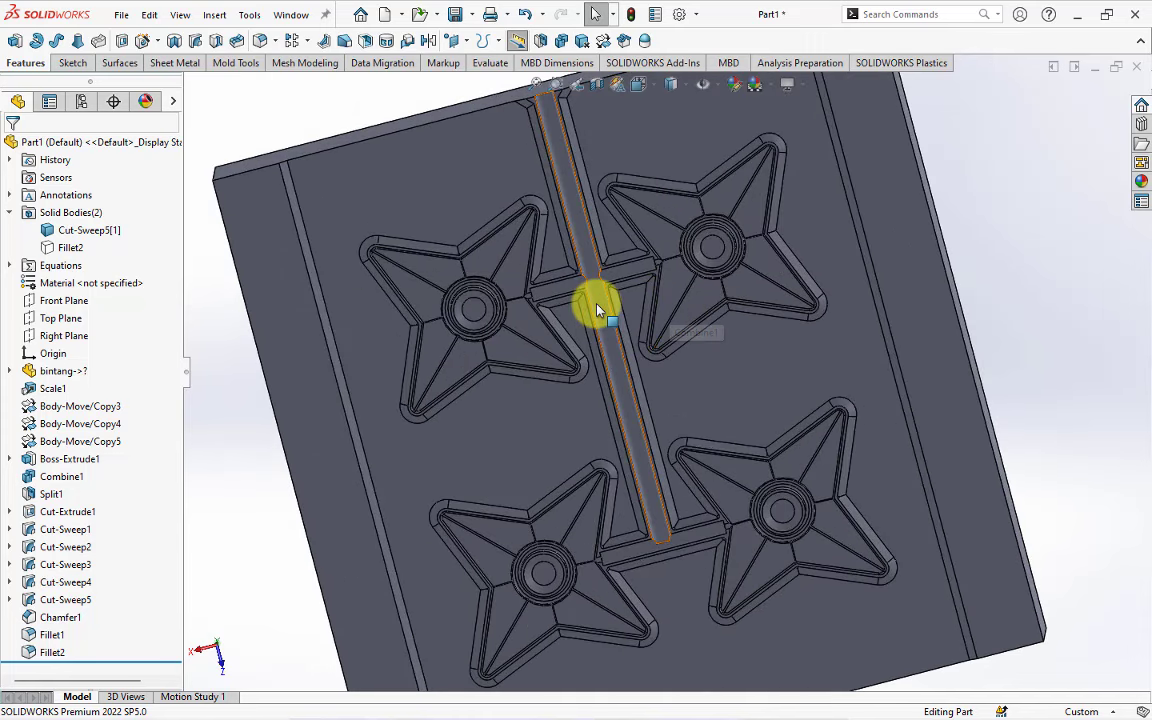
Start a 2 mm fillet on four runner end and junction edges of this half.
click(261, 44)
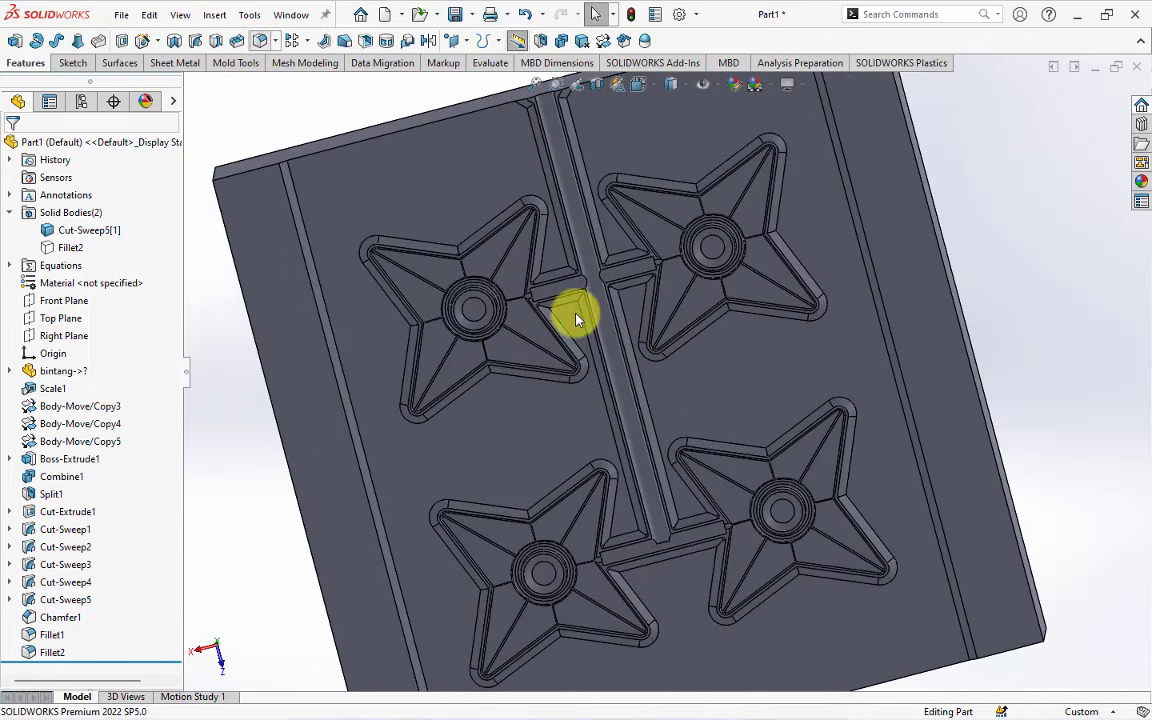
scroll(566, 310, down, 2)
scroll(540, 335, down, 1)
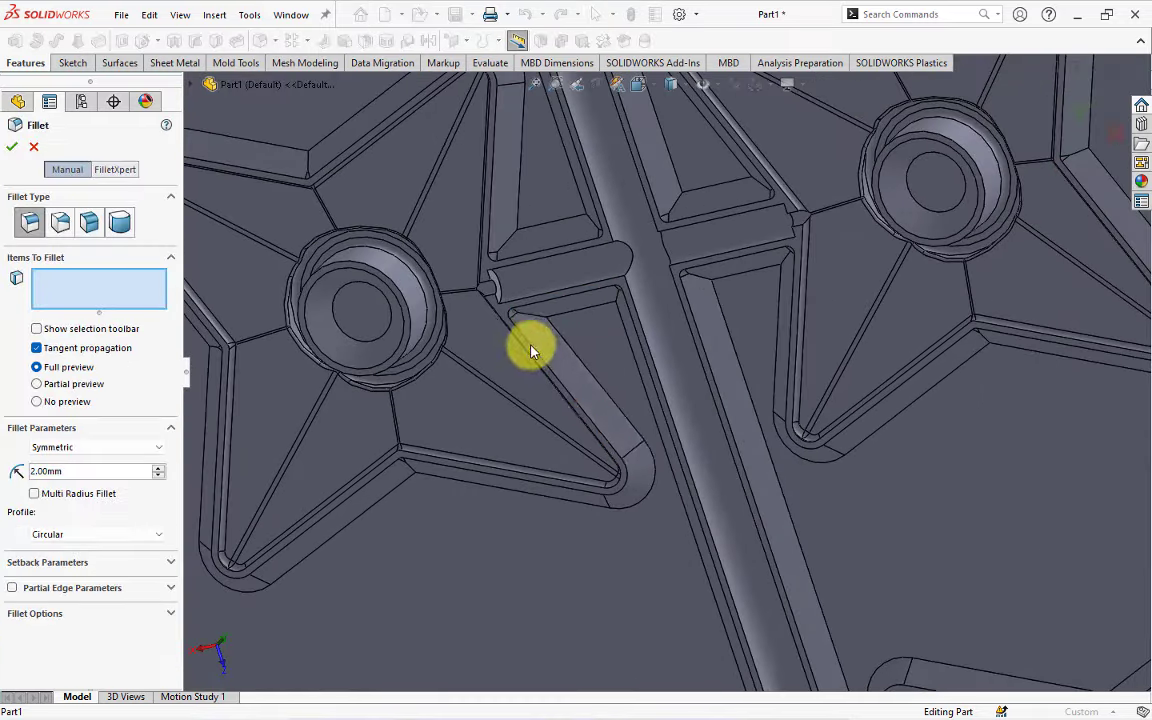
click(503, 295)
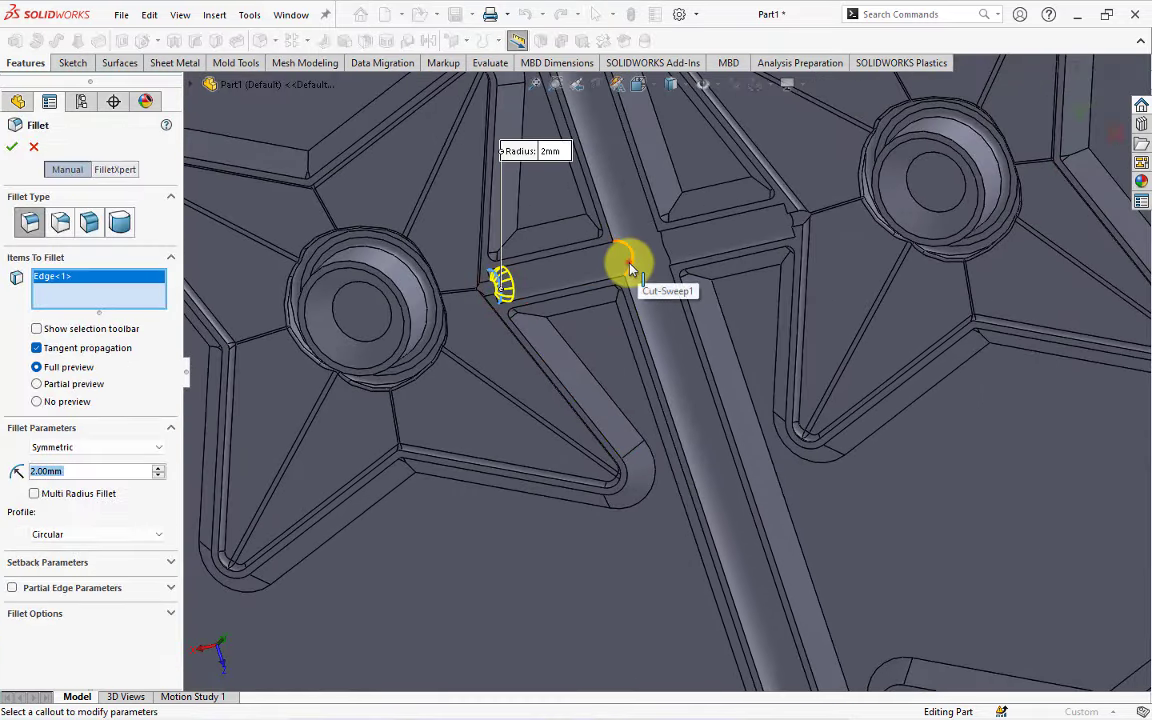
click(625, 263)
click(672, 262)
mouse_move(673, 275)
middle_down()
mouse_move(720, 267)
mouse_move(788, 225)
middle_up()
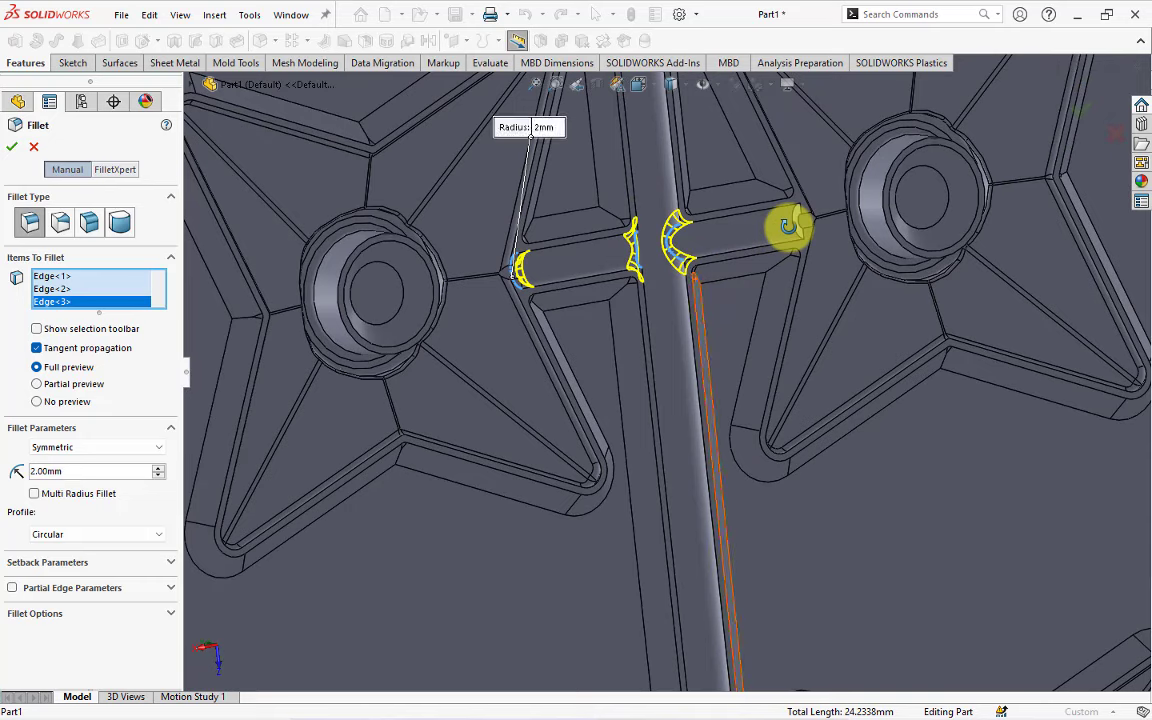
click(793, 232)
Add the groove junction edges and lower runner end, then apply the seven-edge fillet.
scroll(787, 230, up, 3)
scroll(694, 560, down, 3)
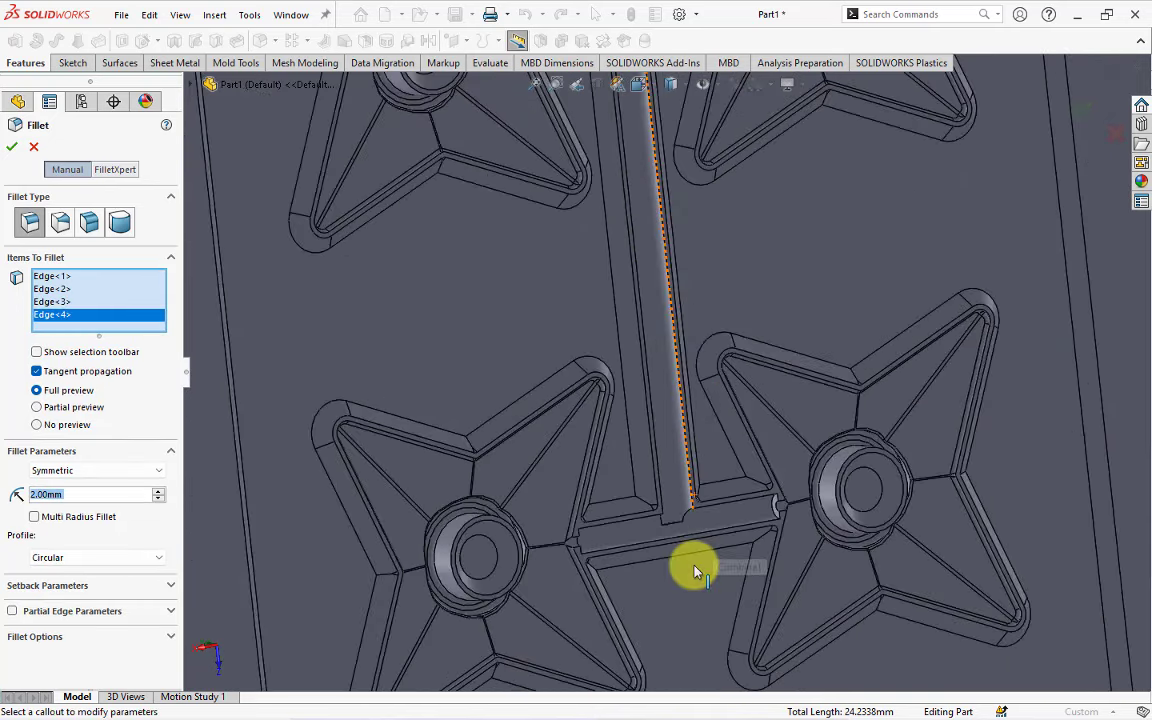
scroll(668, 474, down, 2)
scroll(668, 474, up, 2)
middle_drag(651, 471, 651, 458)
click(651, 458)
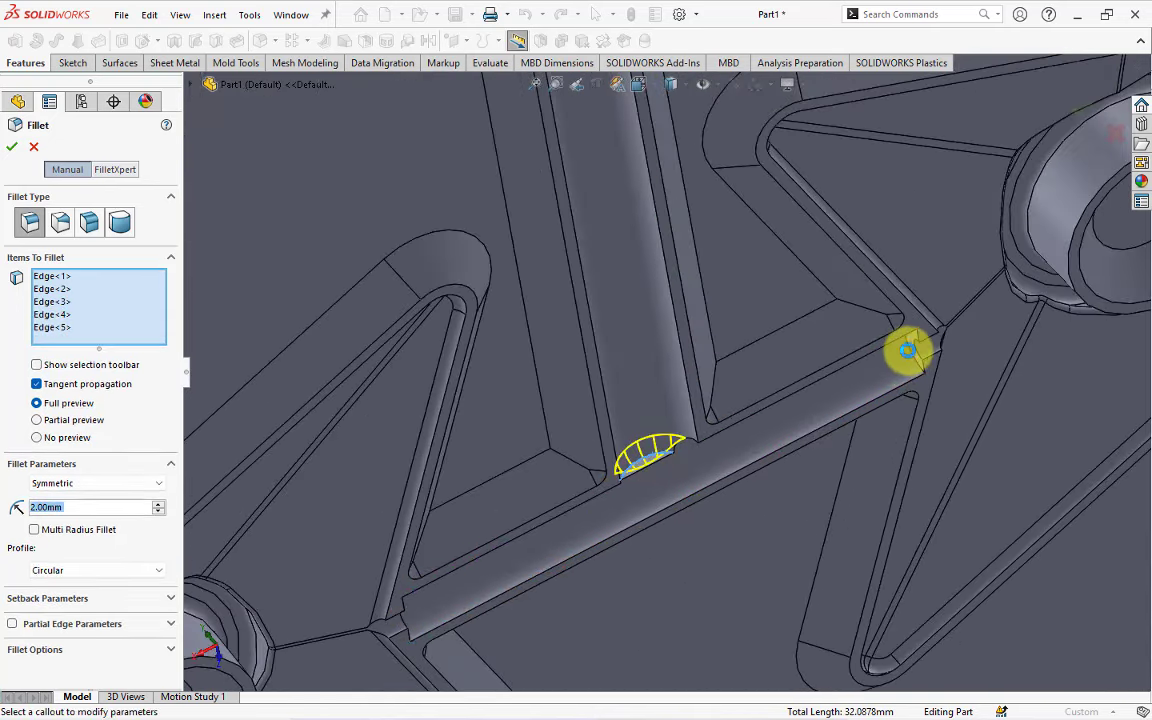
click(897, 364)
middle_drag(604, 527, 490, 598)
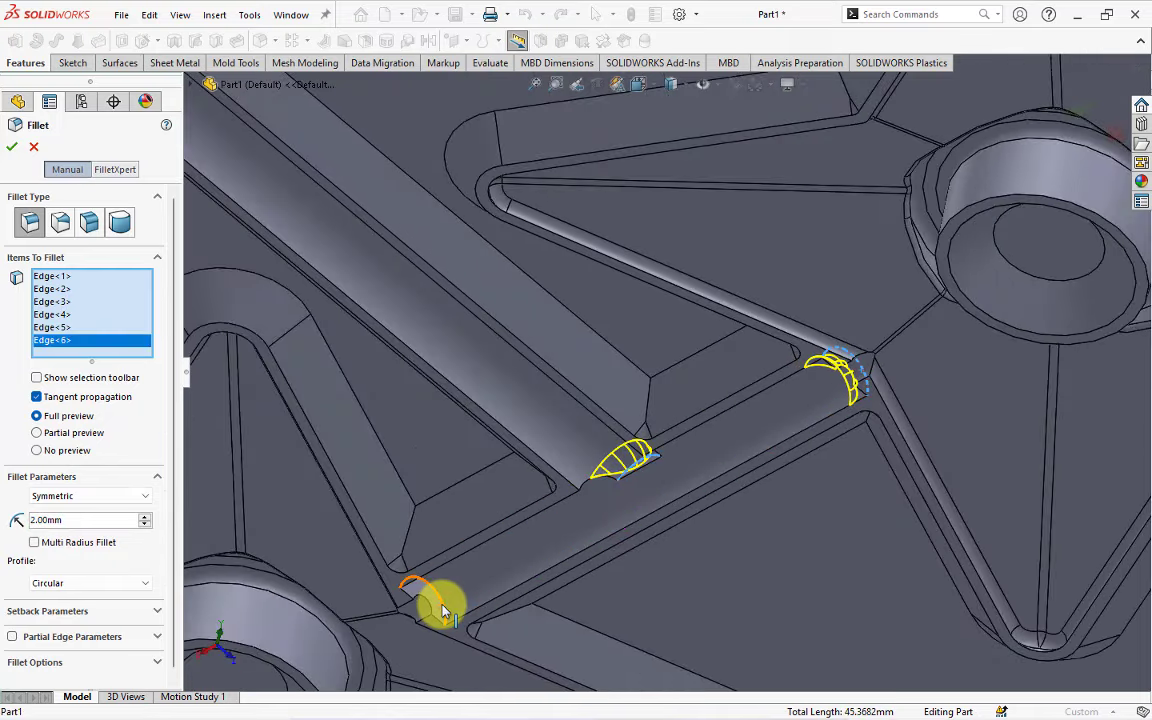
click(444, 609)
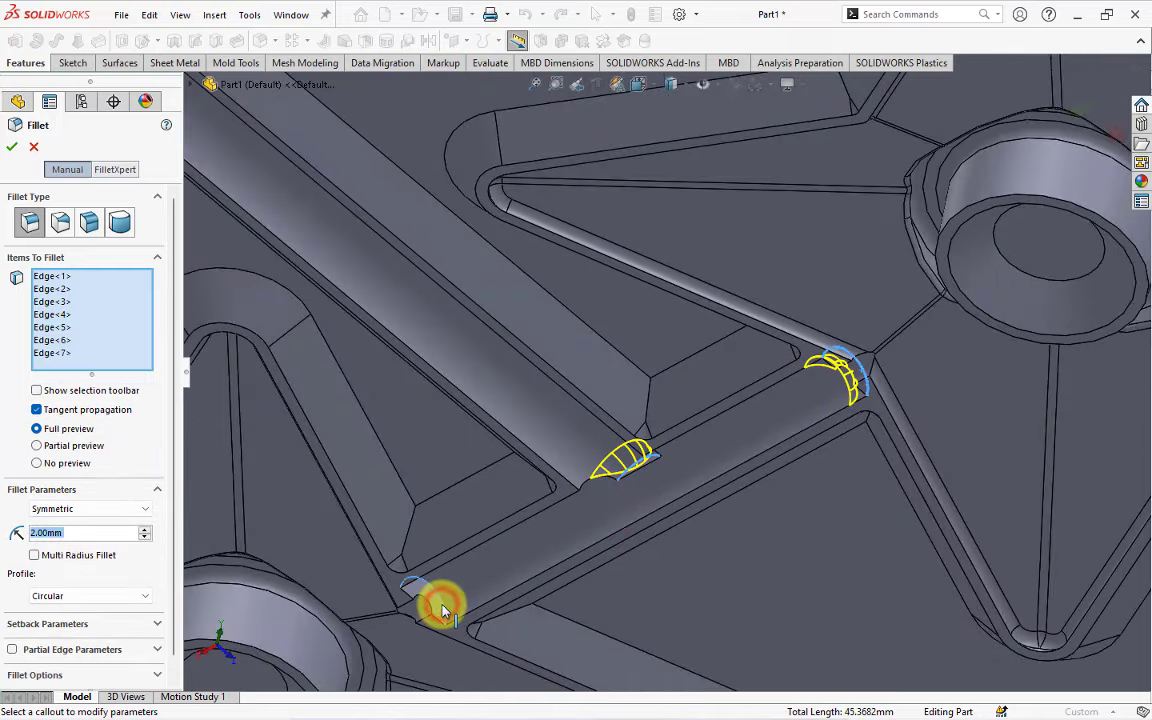
click(15, 149)
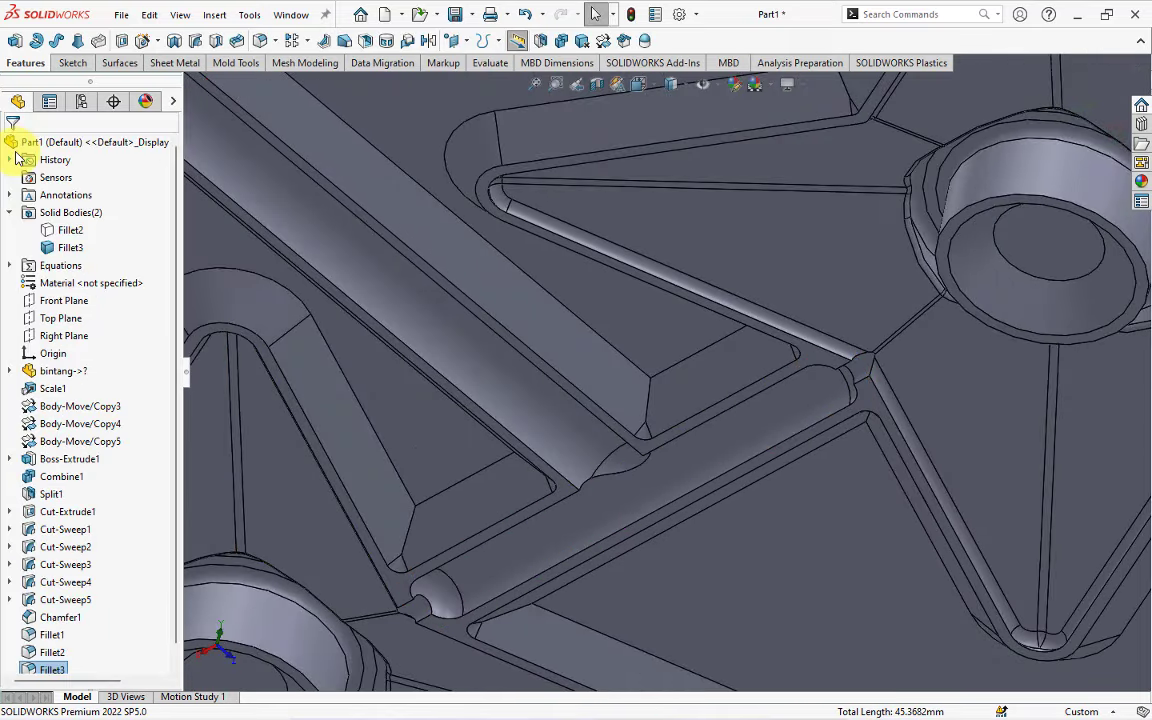
Fillet the main runner's junction edge at 2 mm.
click(261, 40)
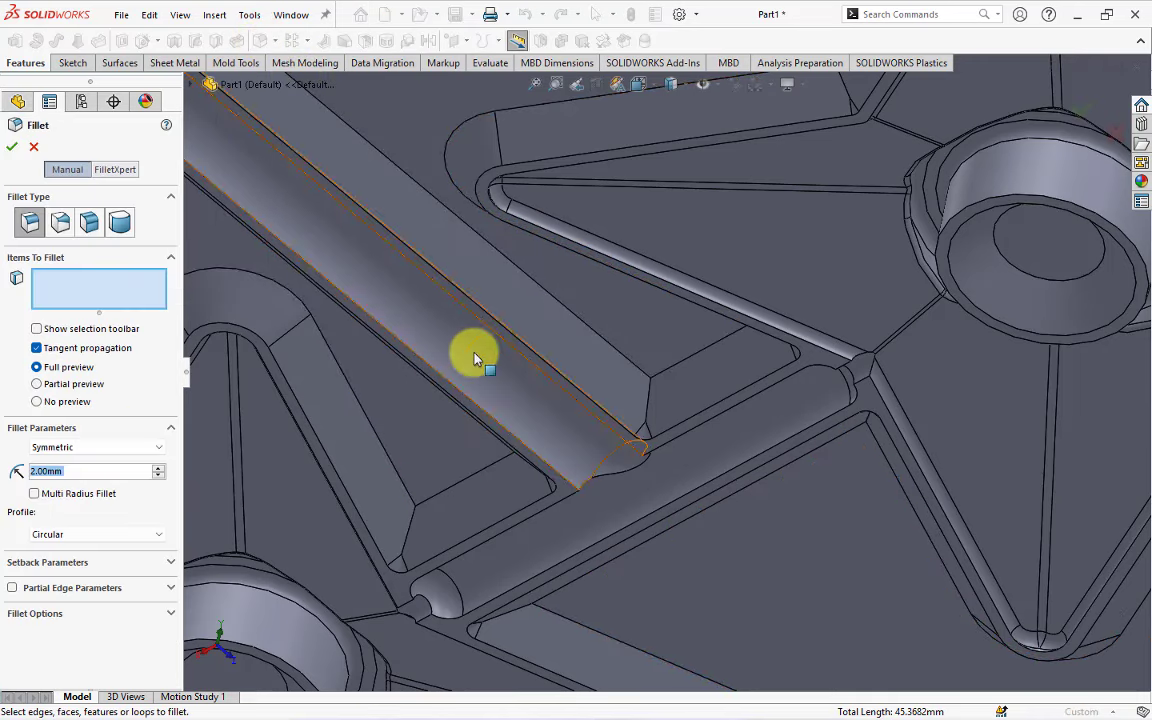
click(613, 483)
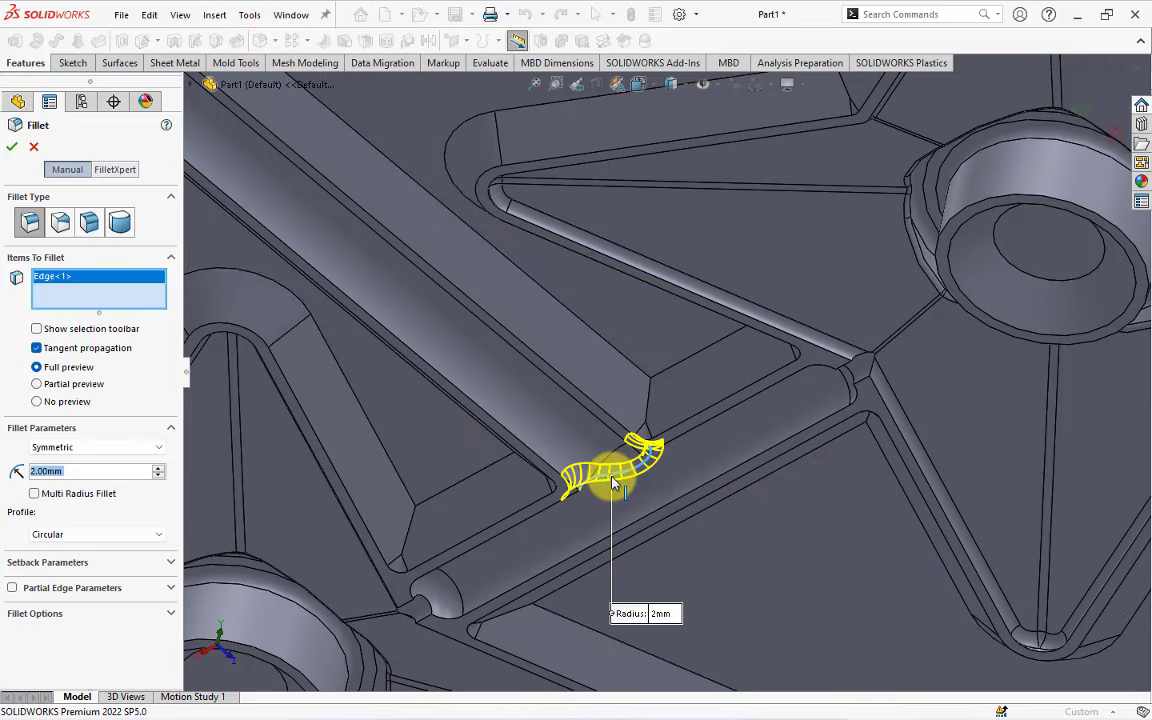
click(12, 149)
scroll(571, 378, up, 3)
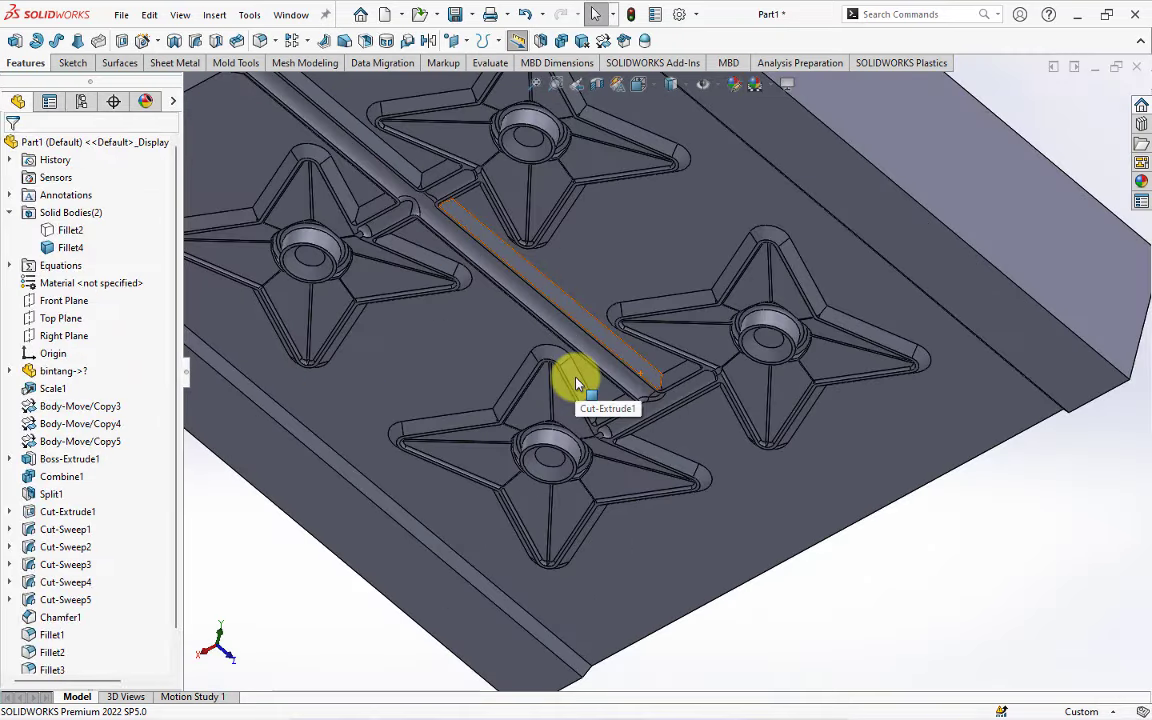
scroll(617, 378, up, 3)
scroll(610, 222, down, 1)
scroll(610, 222, down, 2)
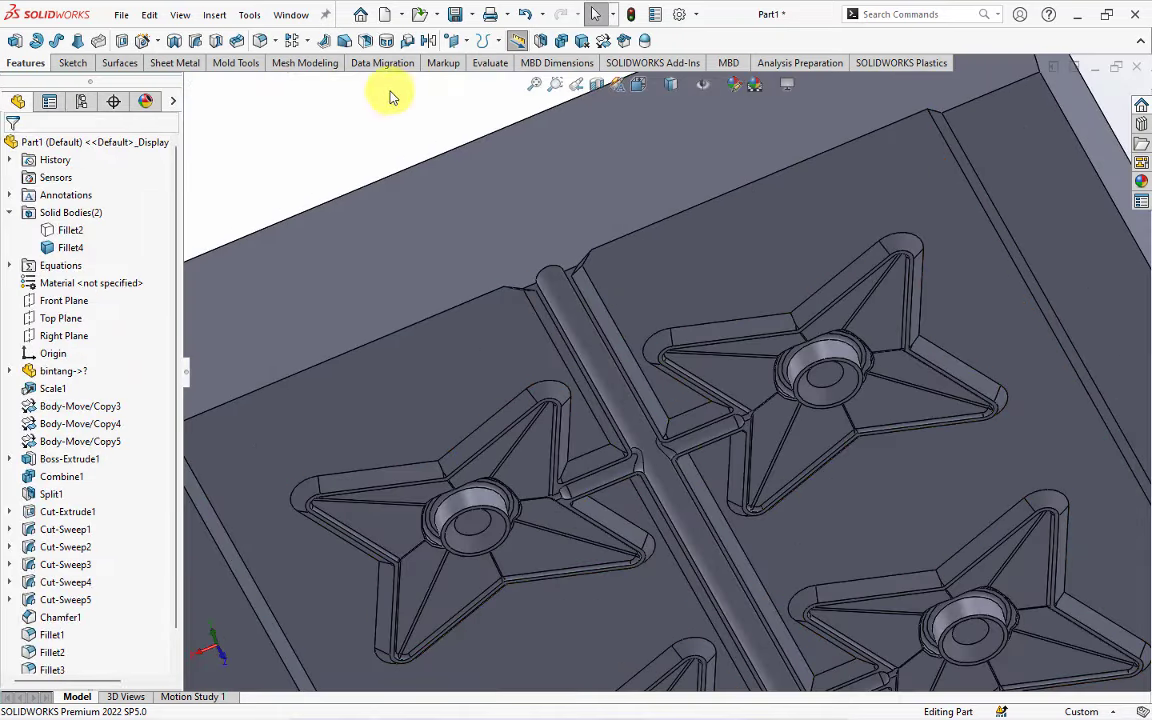
Chamfer the runner's entry edge at the rim 2.5 mm × 45°.
click(273, 47)
click(280, 82)
key(Return)
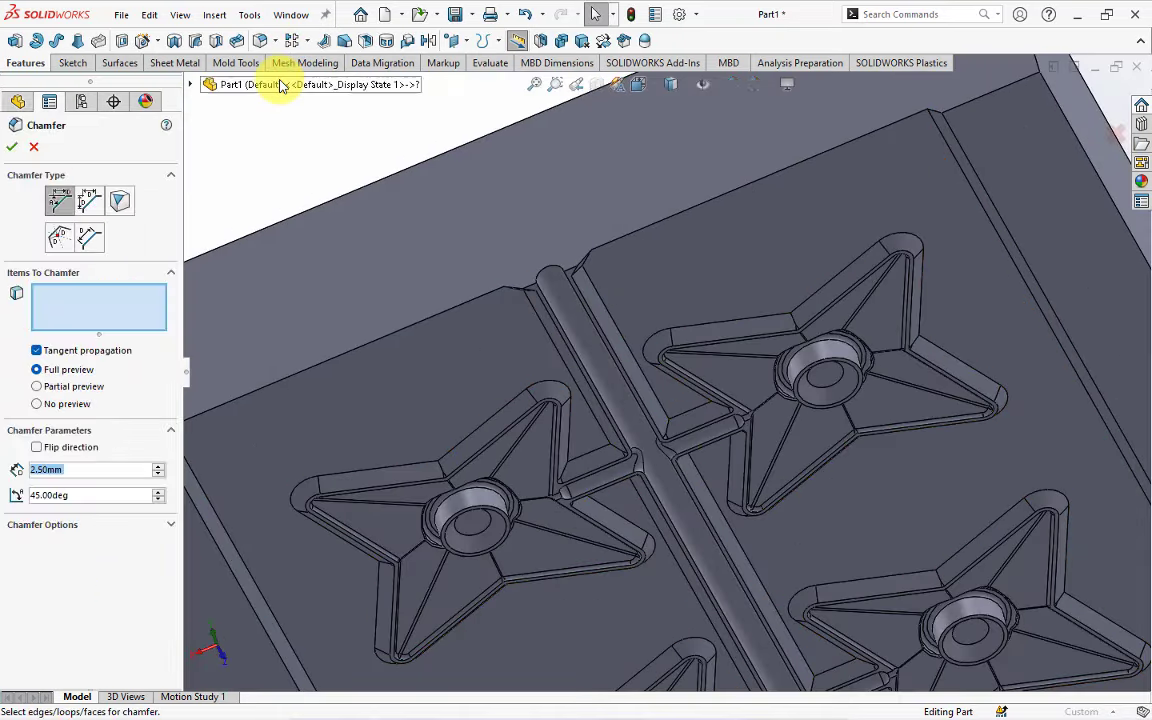
click(550, 272)
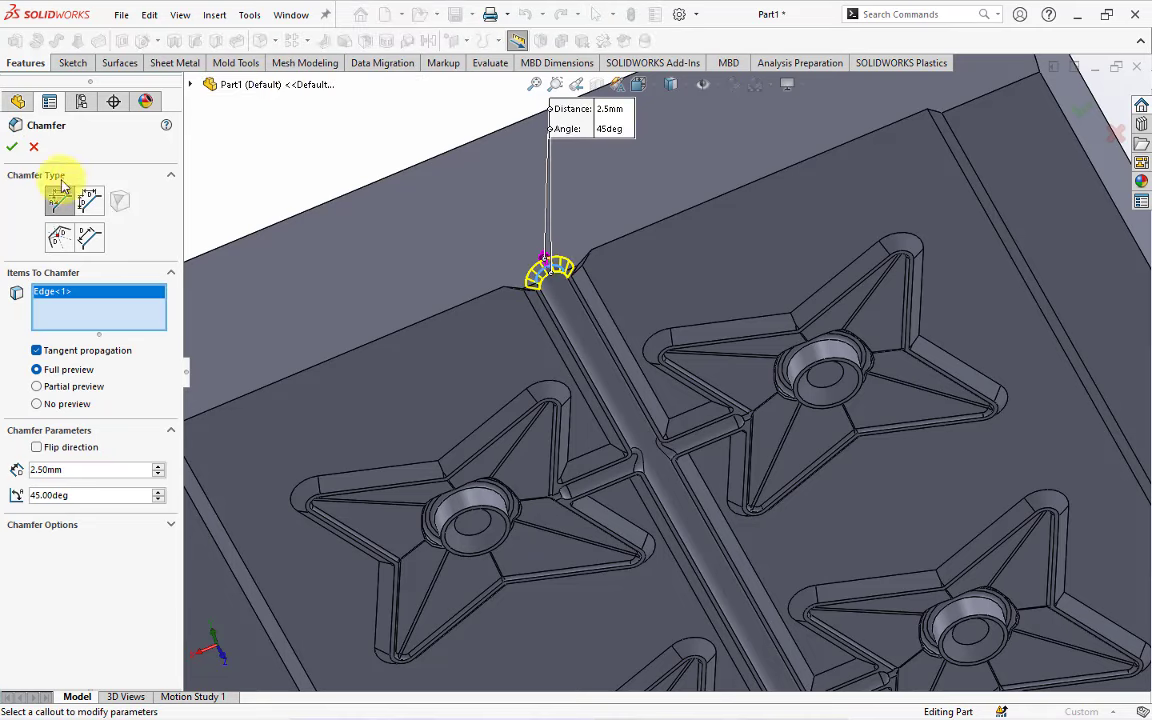
click(14, 150)
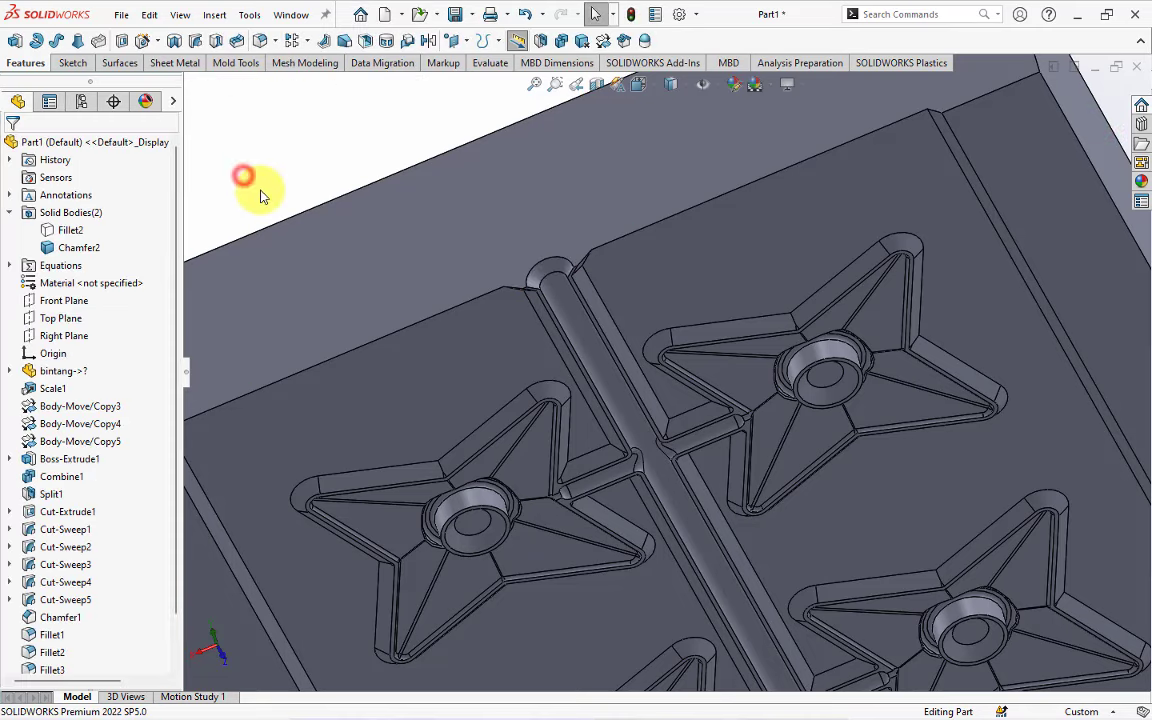
mouse_move(245, 180)
middle_down()
mouse_move(480, 218)
mouse_move(117, 243)
middle_up()
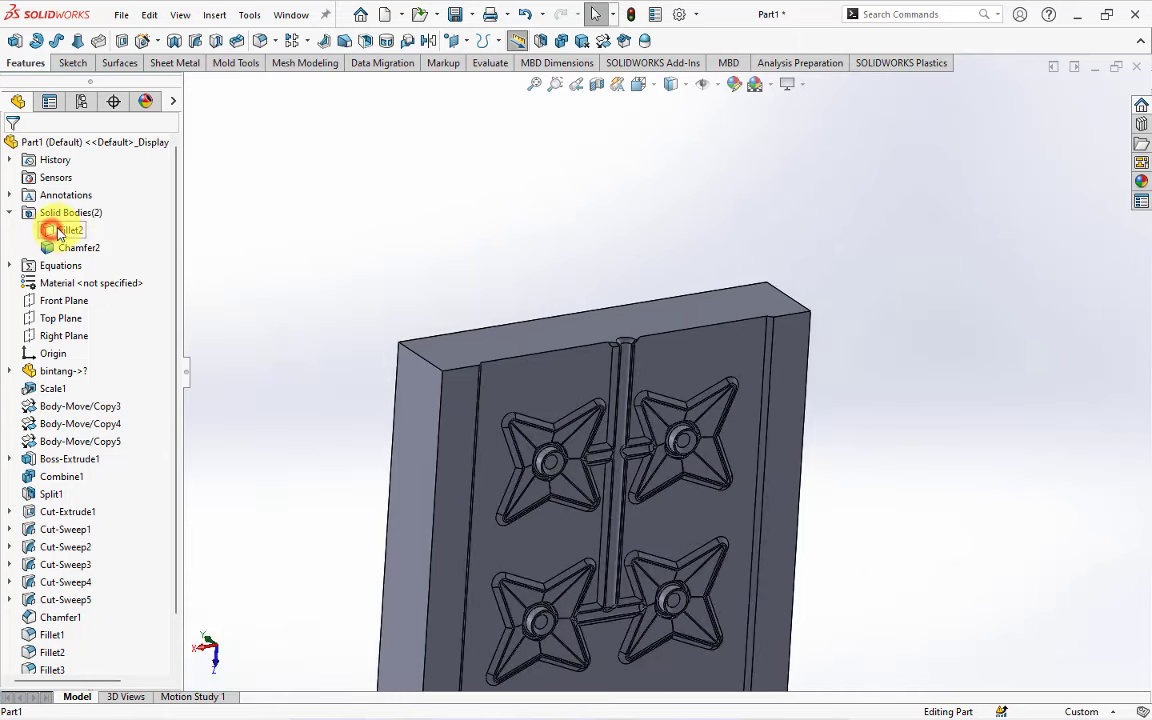
Briefly hide the Chamfer2 body to view the star cavities, then show it again.
click(50, 246)
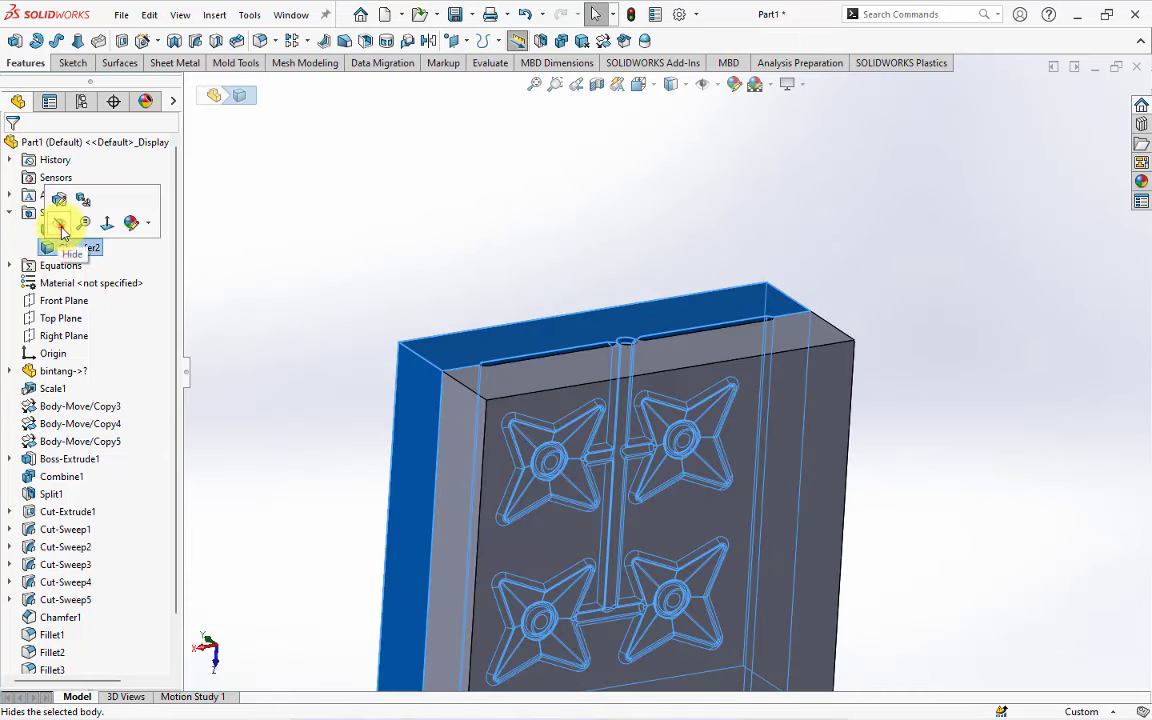
click(316, 238)
middle_drag(314, 278, 694, 437)
scroll(694, 440, down, 3)
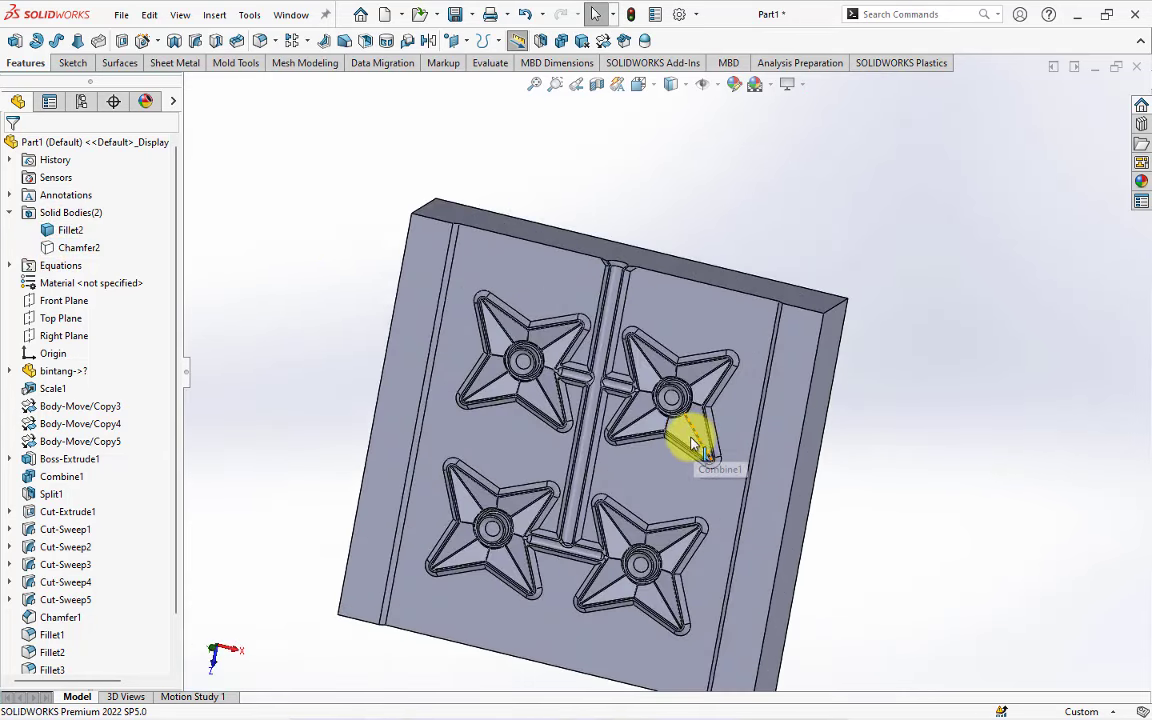
click(668, 437)
click(79, 247)
click(100, 226)
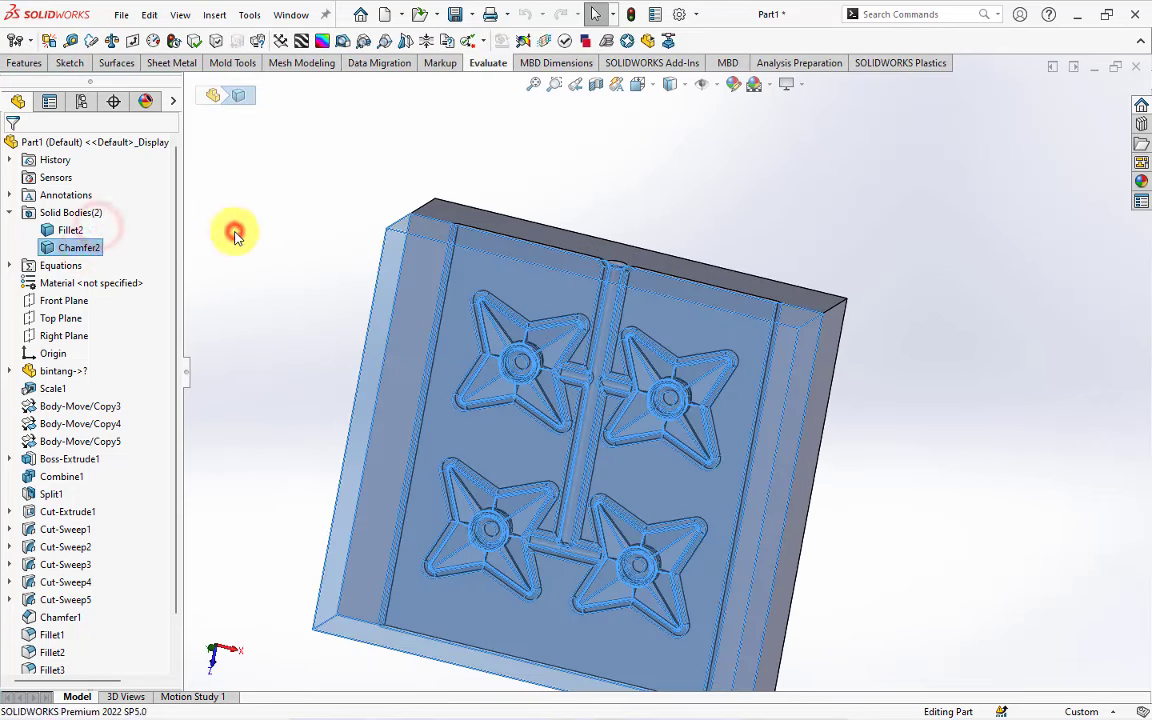
Sketch on the front face, offsetting its edges 12.50 mm inward as construction geometry.
click(503, 337)
click(571, 288)
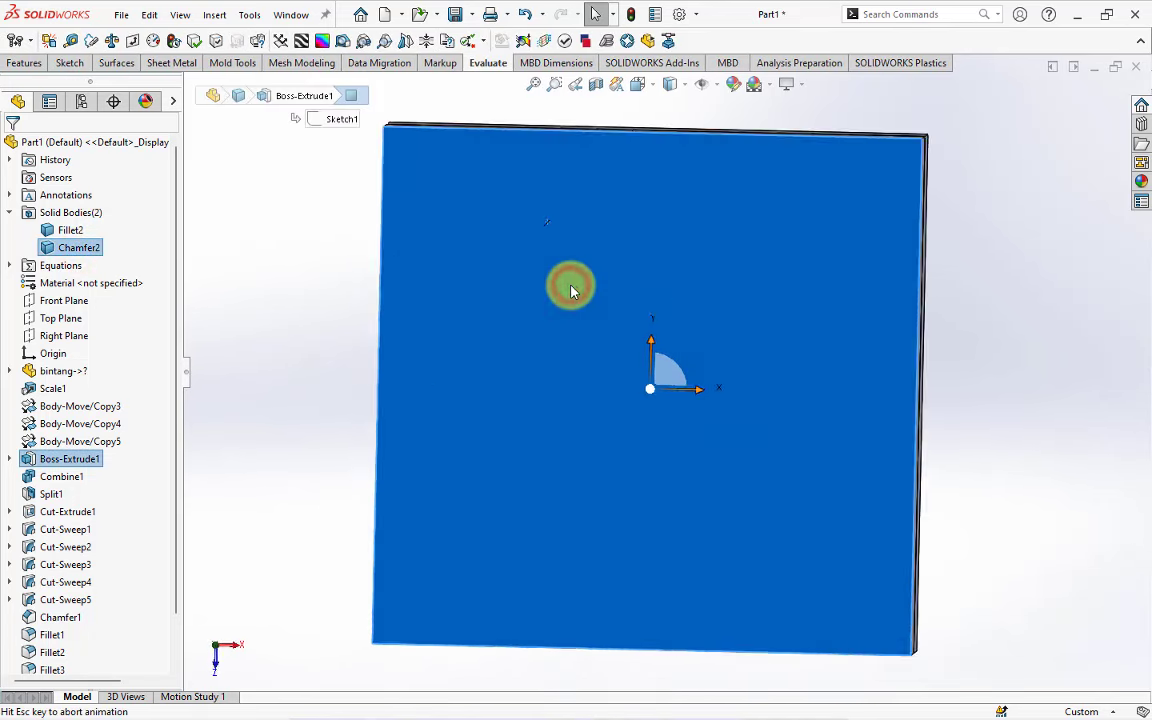
click(488, 42)
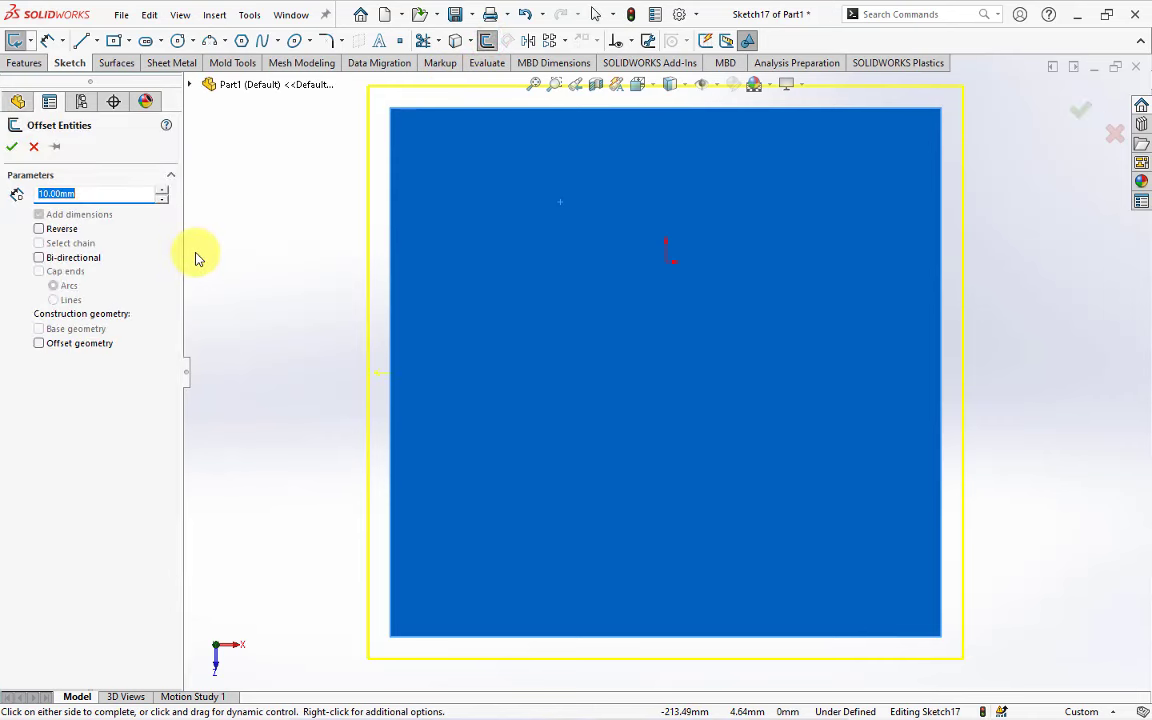
text(.5)
key(Return)
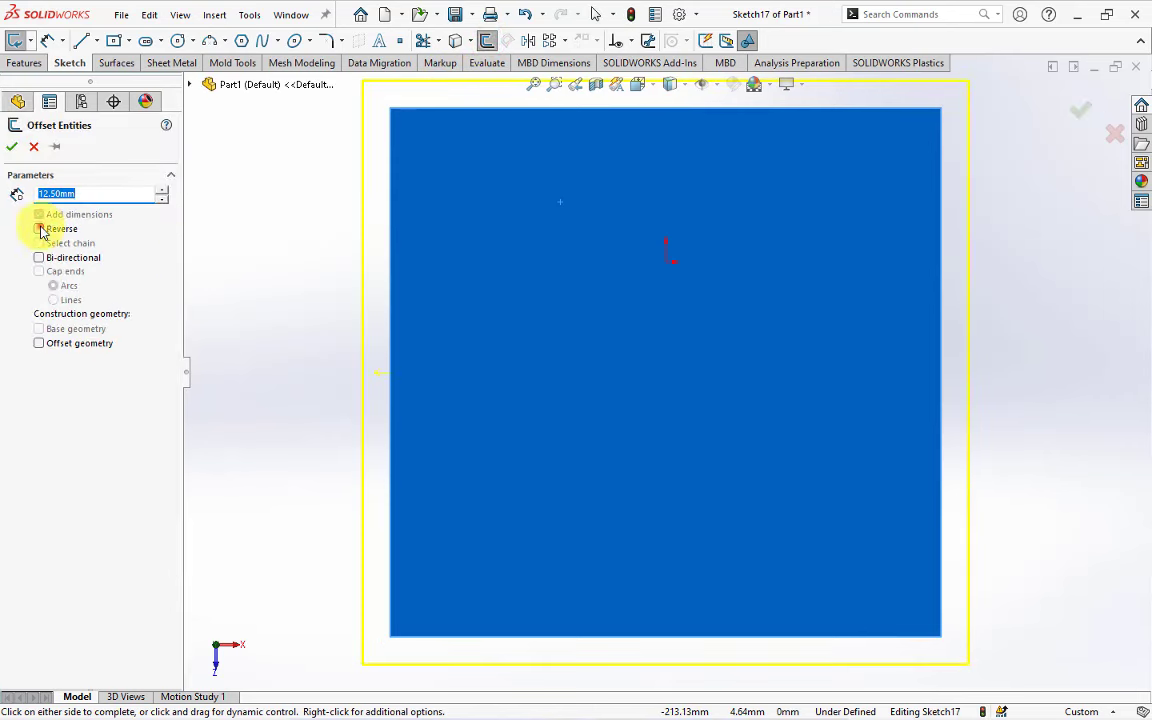
click(40, 229)
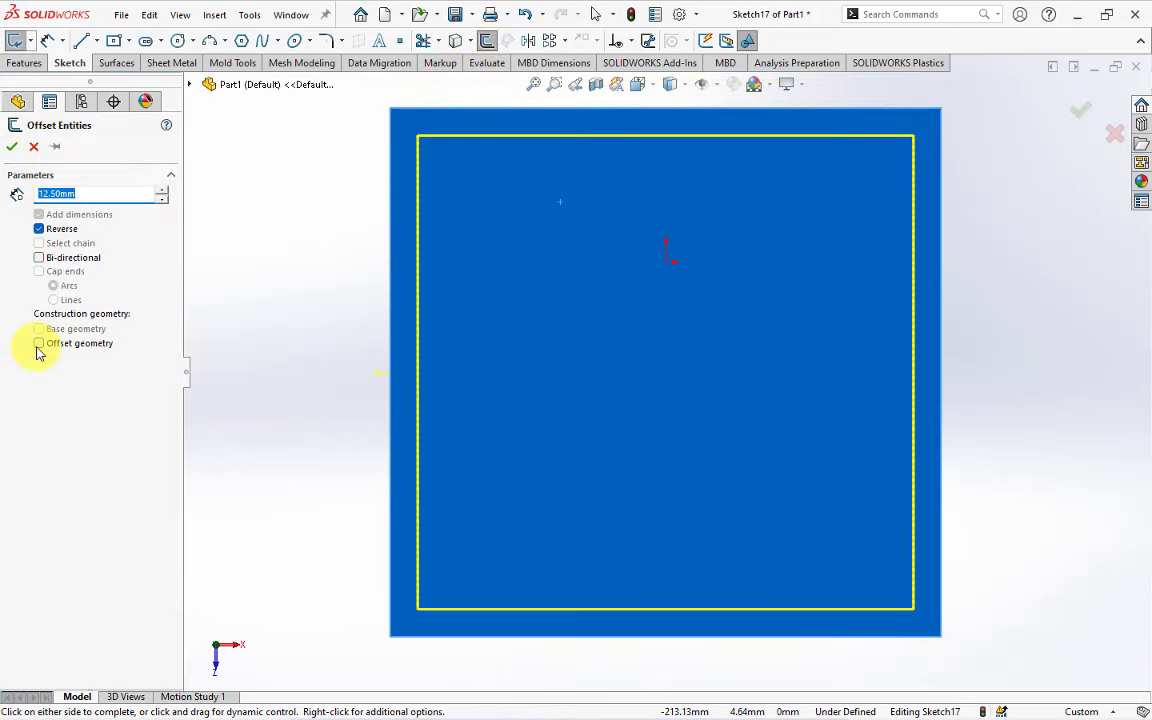
click(39, 343)
click(14, 147)
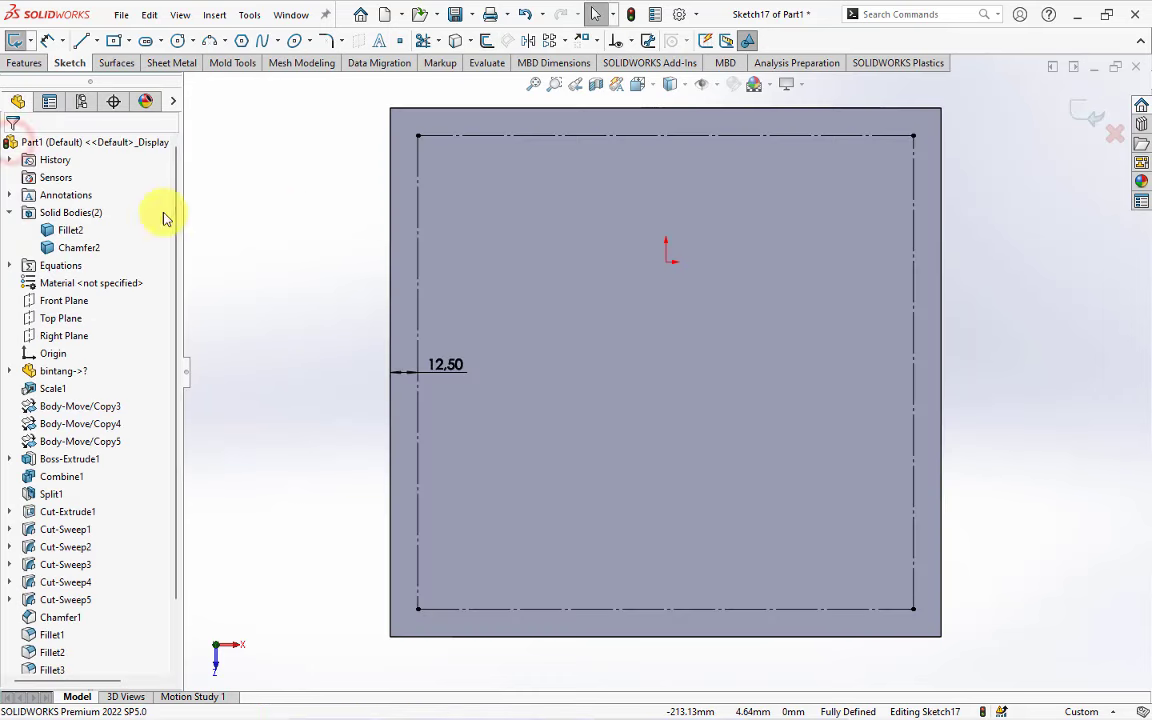
Check the offset rectangle in wireframe, return to shaded display, and exit the sketch.
click(672, 84)
click(676, 190)
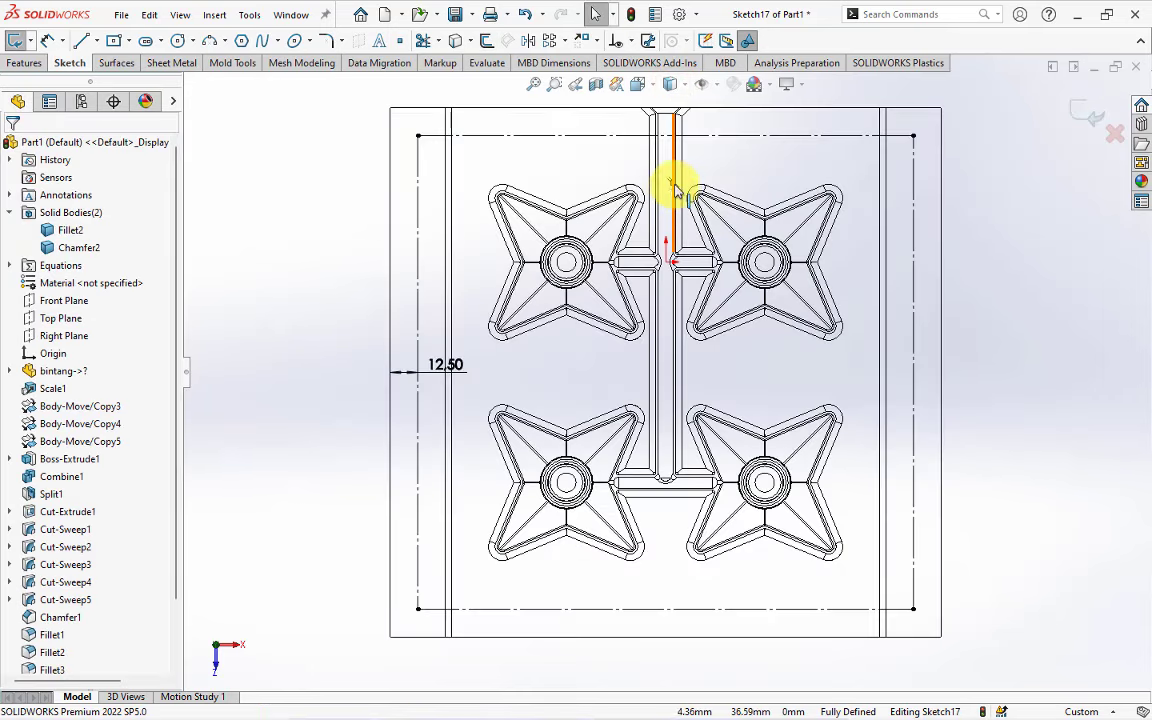
click(670, 88)
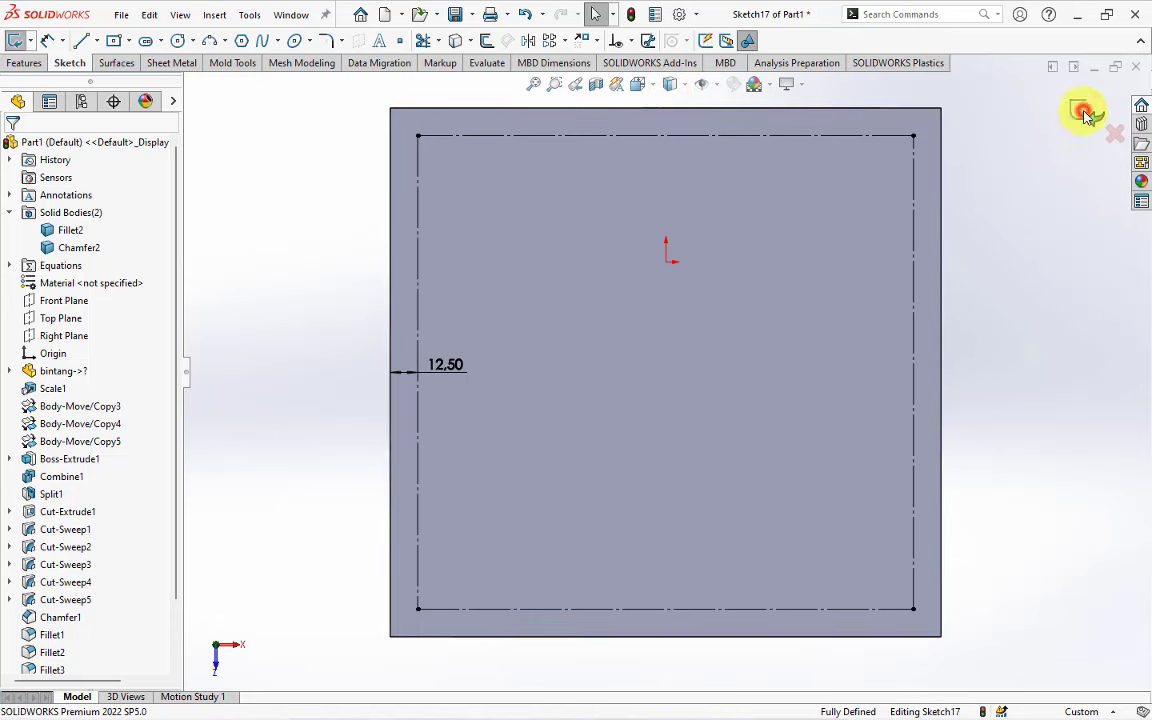
click(22, 64)
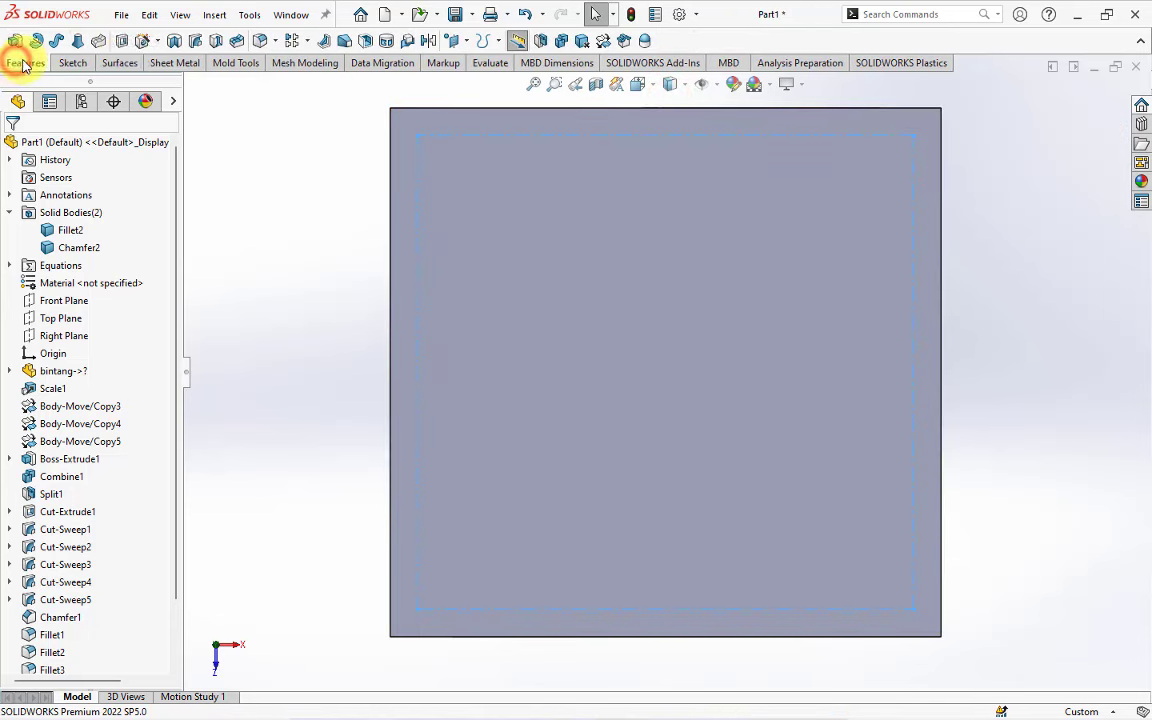
Set up a Hole Wizard JIS dowel hole, Ø10.0, Through All.
click(145, 40)
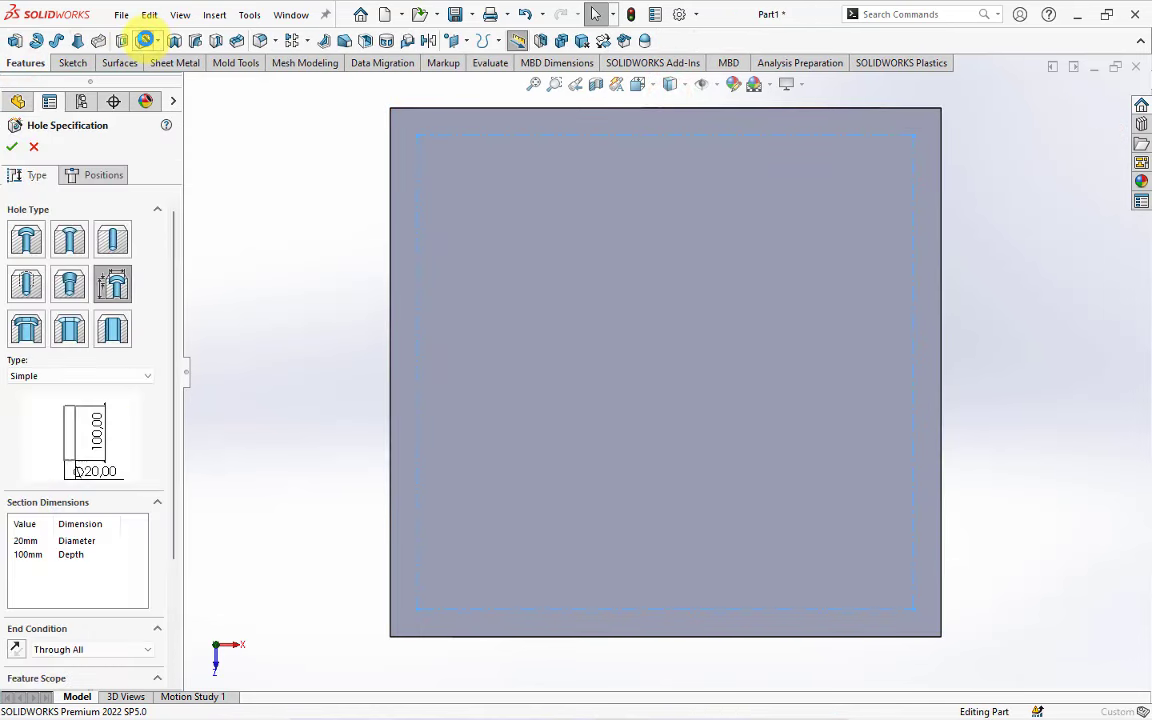
click(111, 239)
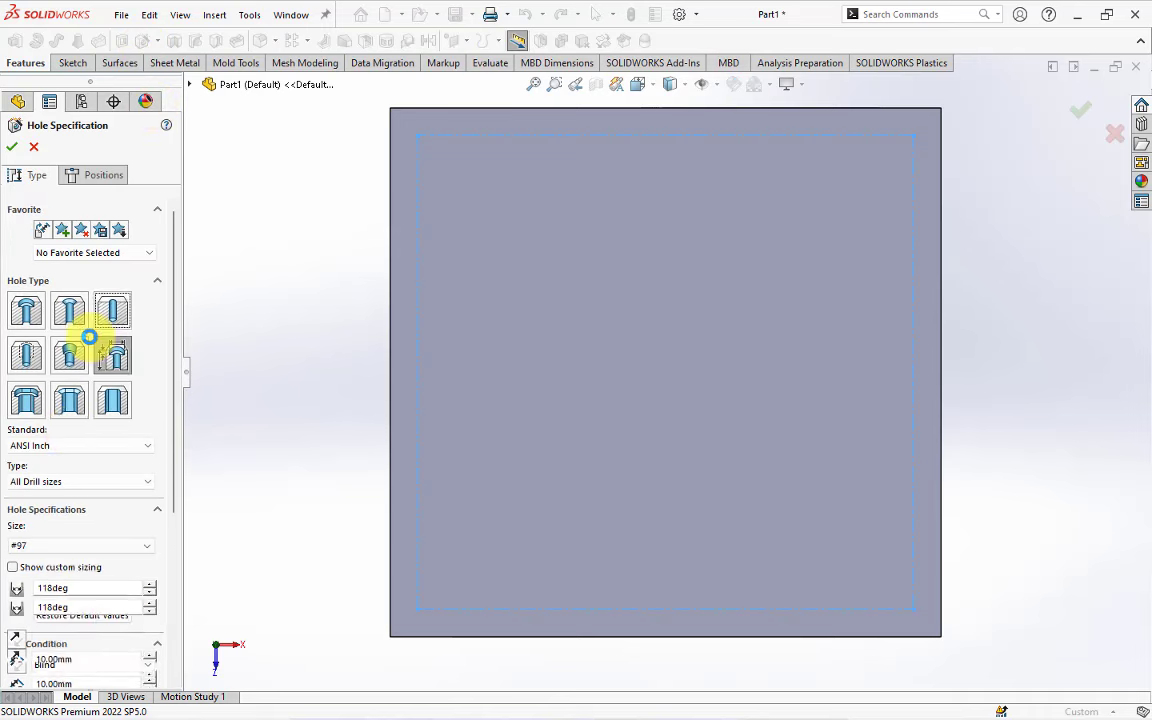
click(66, 445)
click(58, 543)
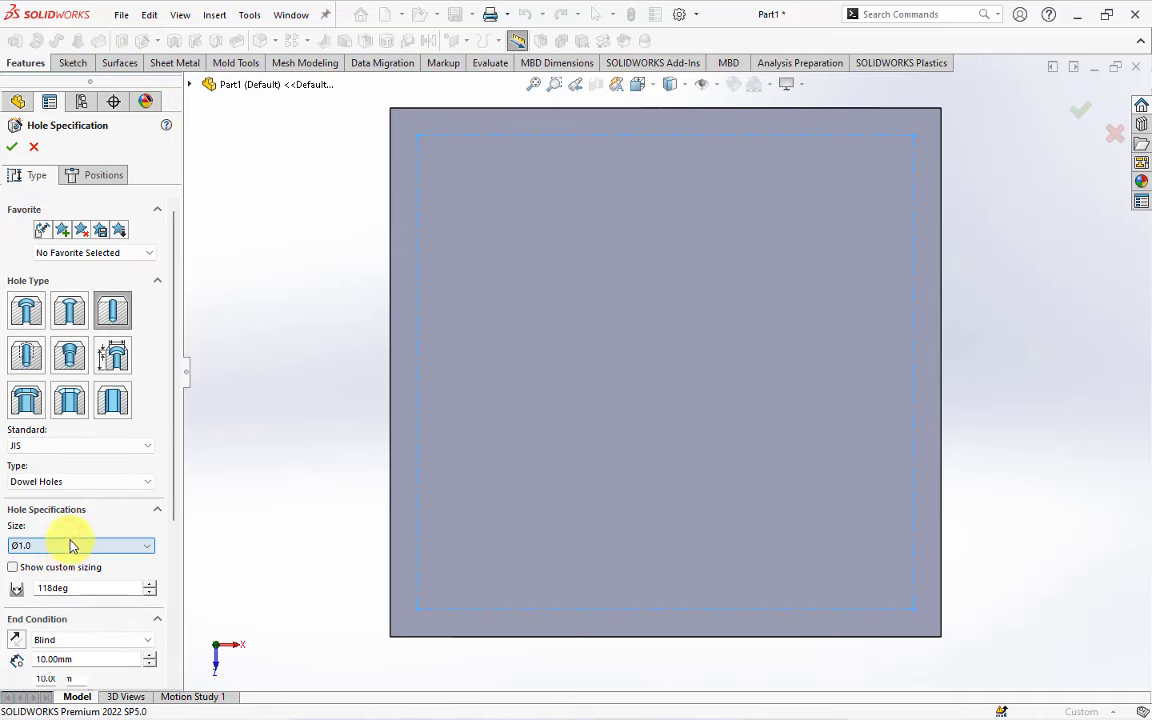
click(80, 481)
click(80, 483)
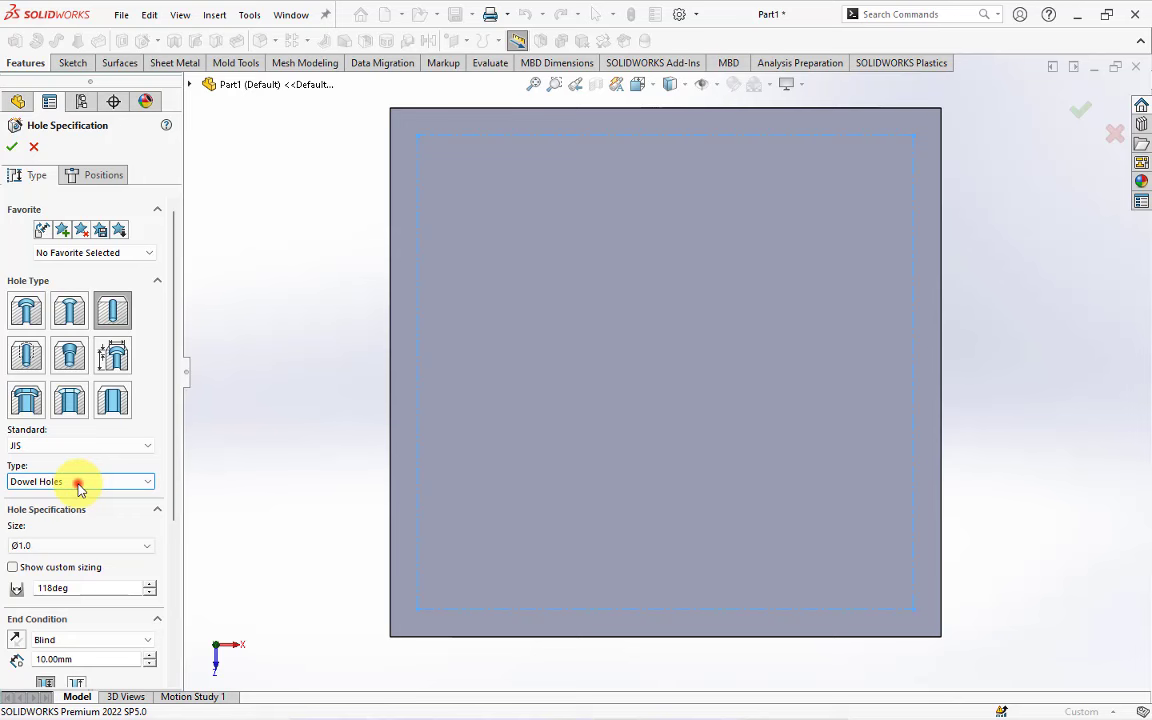
click(78, 546)
click(64, 676)
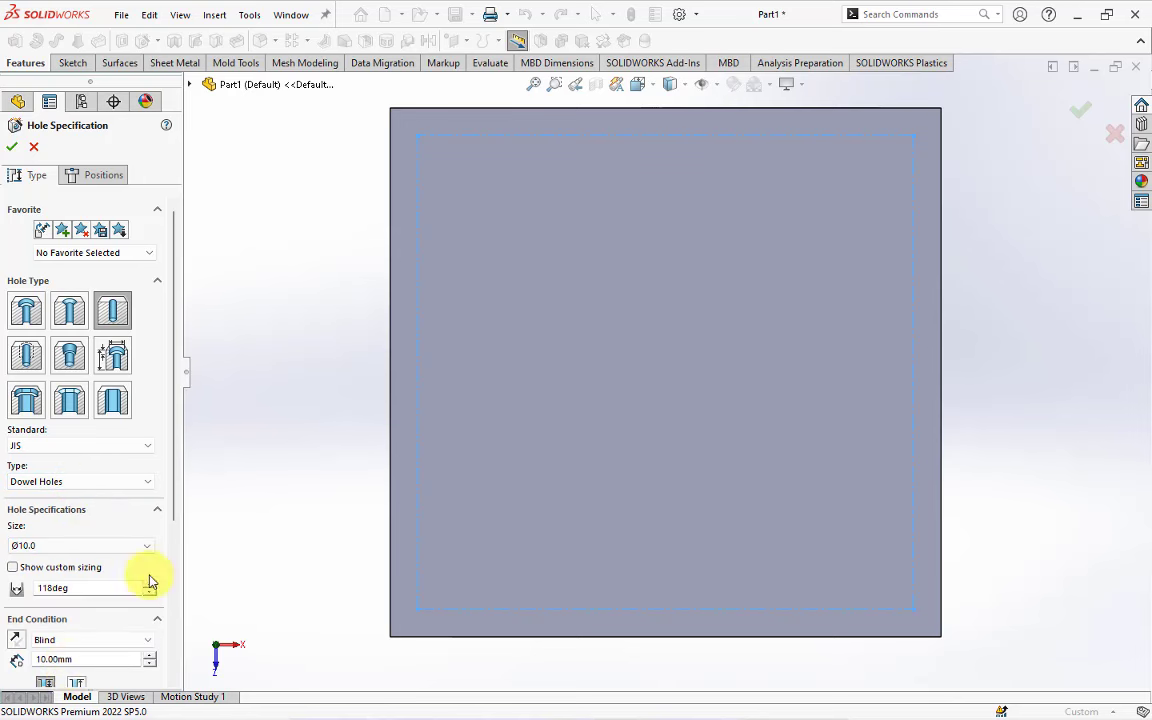
drag(175, 501, 175, 566)
click(95, 546)
click(95, 570)
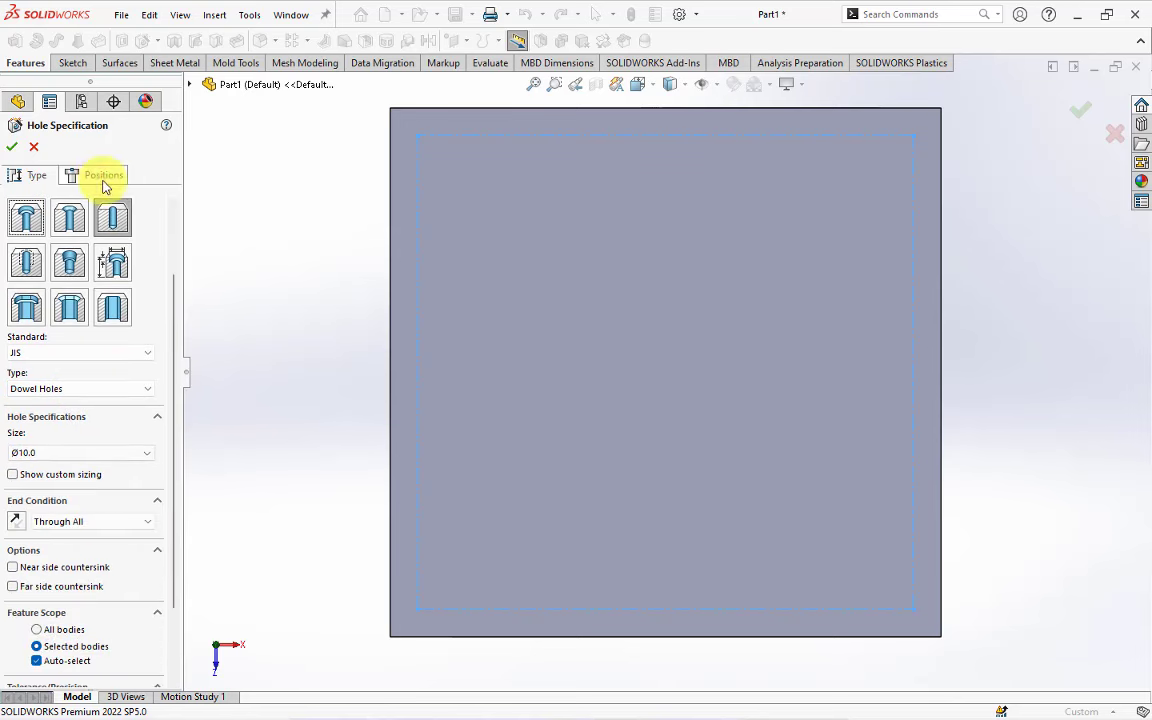
Place the dowel holes at the four corners of the offset rectangle on the front face.
click(104, 178)
click(86, 314)
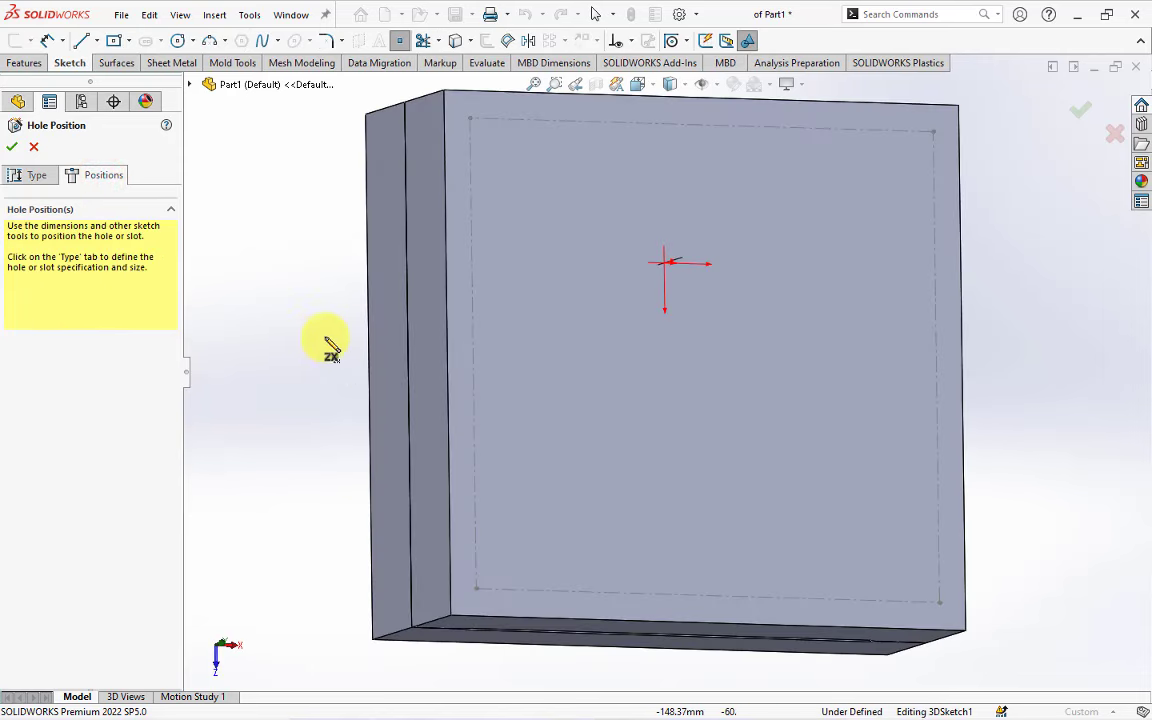
click(470, 117)
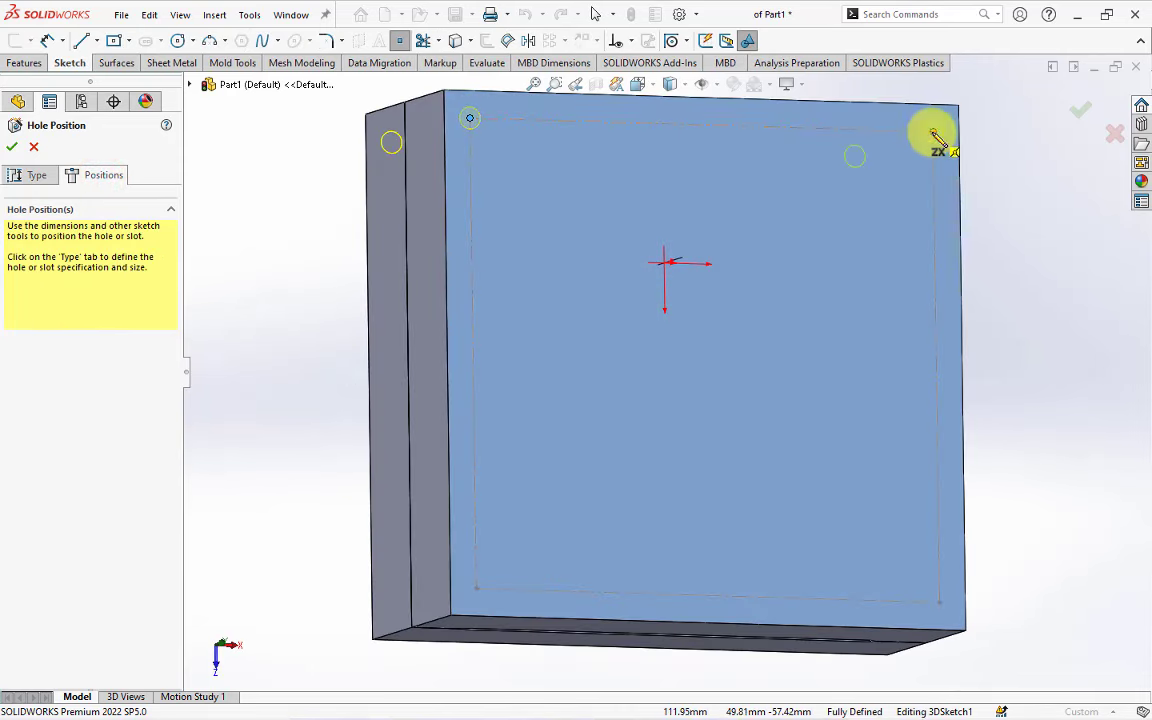
click(932, 133)
click(940, 604)
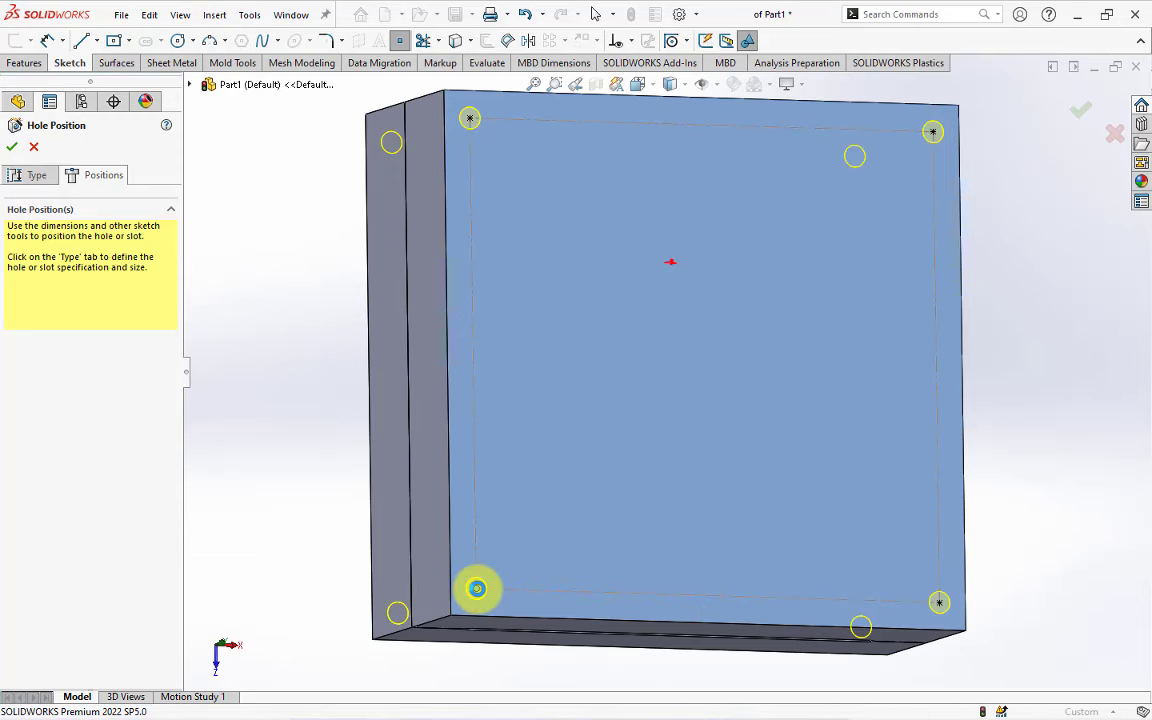
click(477, 588)
key(Return)
Confirm the dowel holes, then draw a construction centre rectangle at the origin on the slotted face.
key(f)
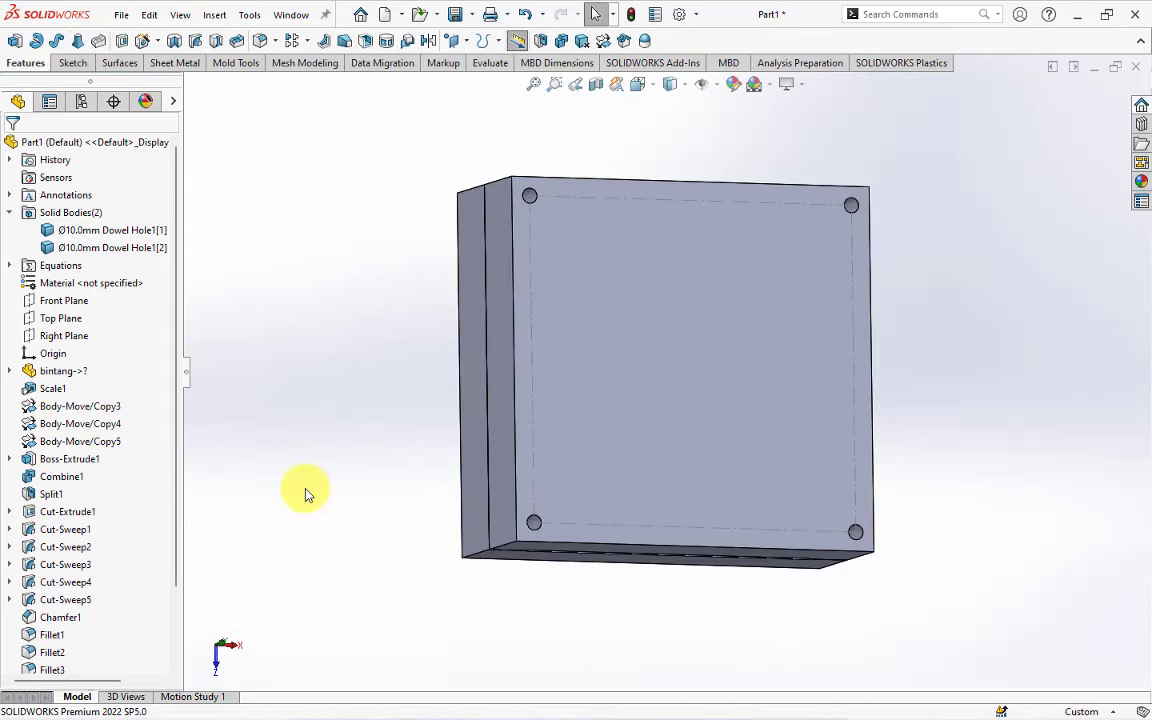
mouse_move(307, 494)
middle_down()
mouse_move(373, 481)
mouse_move(365, 363)
middle_up()
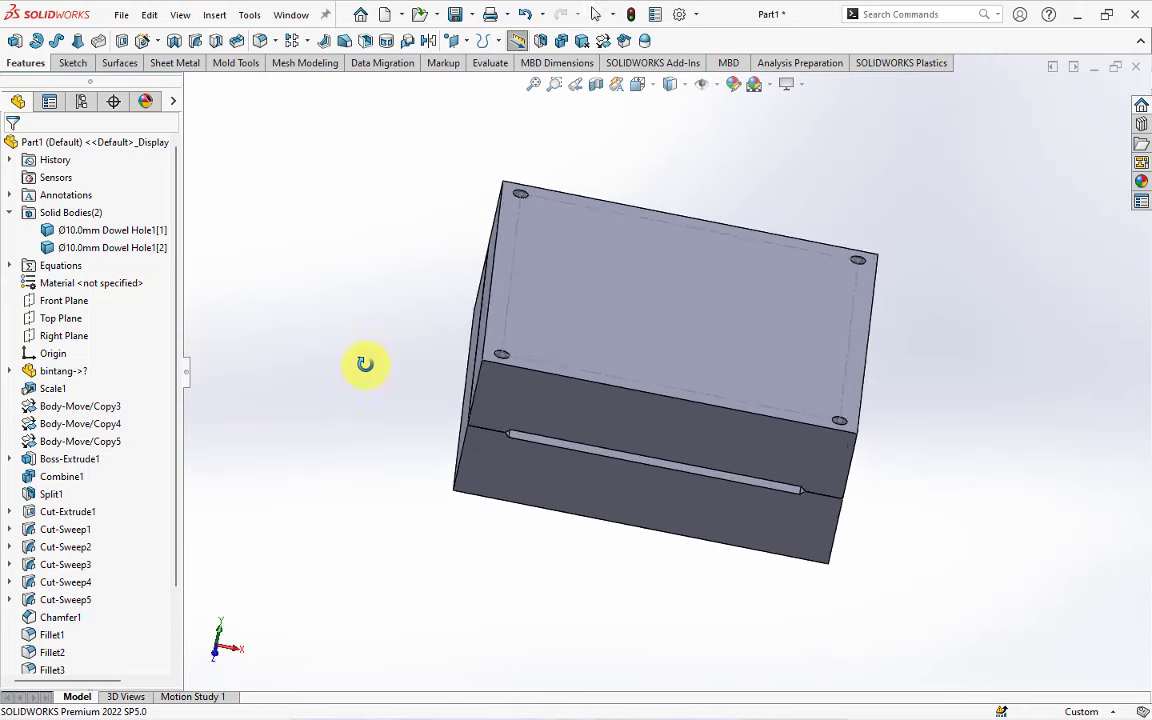
click(680, 440)
click(737, 392)
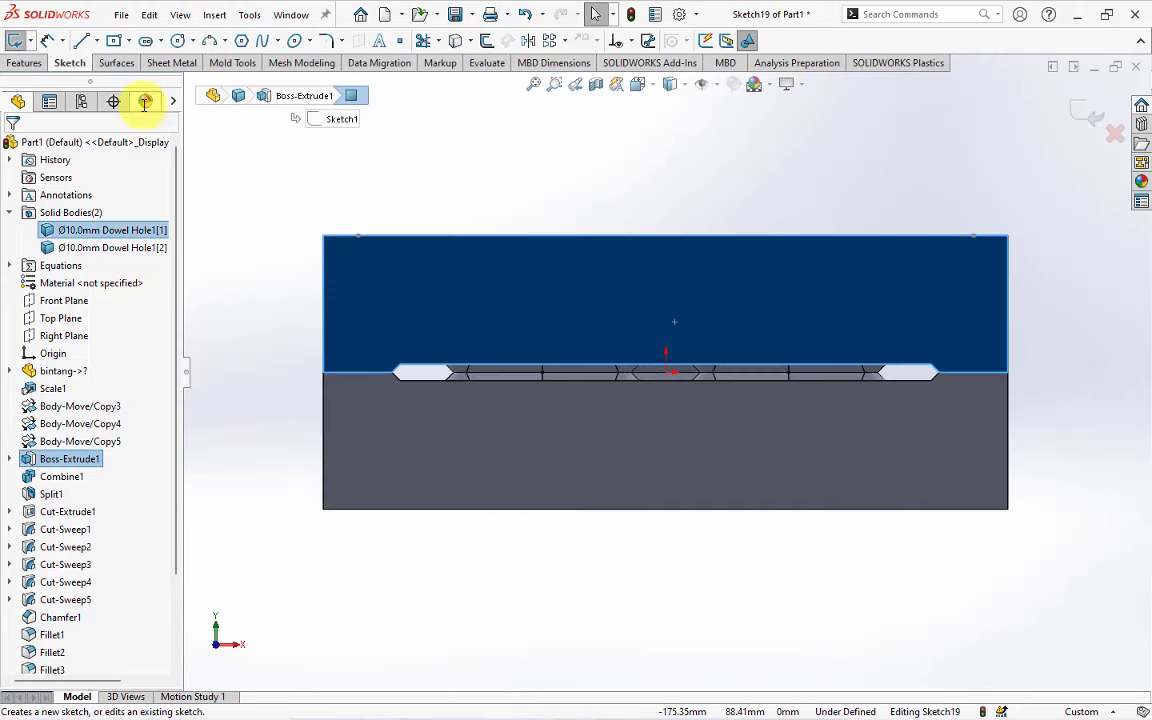
click(113, 42)
scroll(681, 393, down, 3)
click(630, 342)
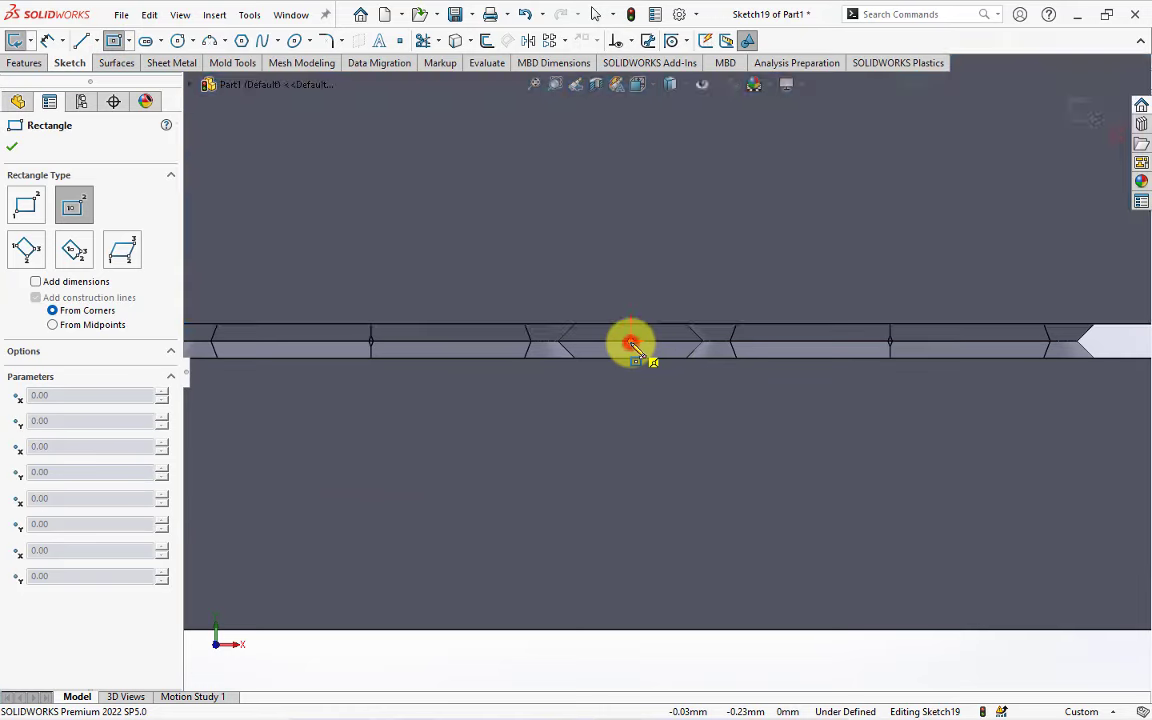
scroll(565, 338, up, 2)
click(437, 265)
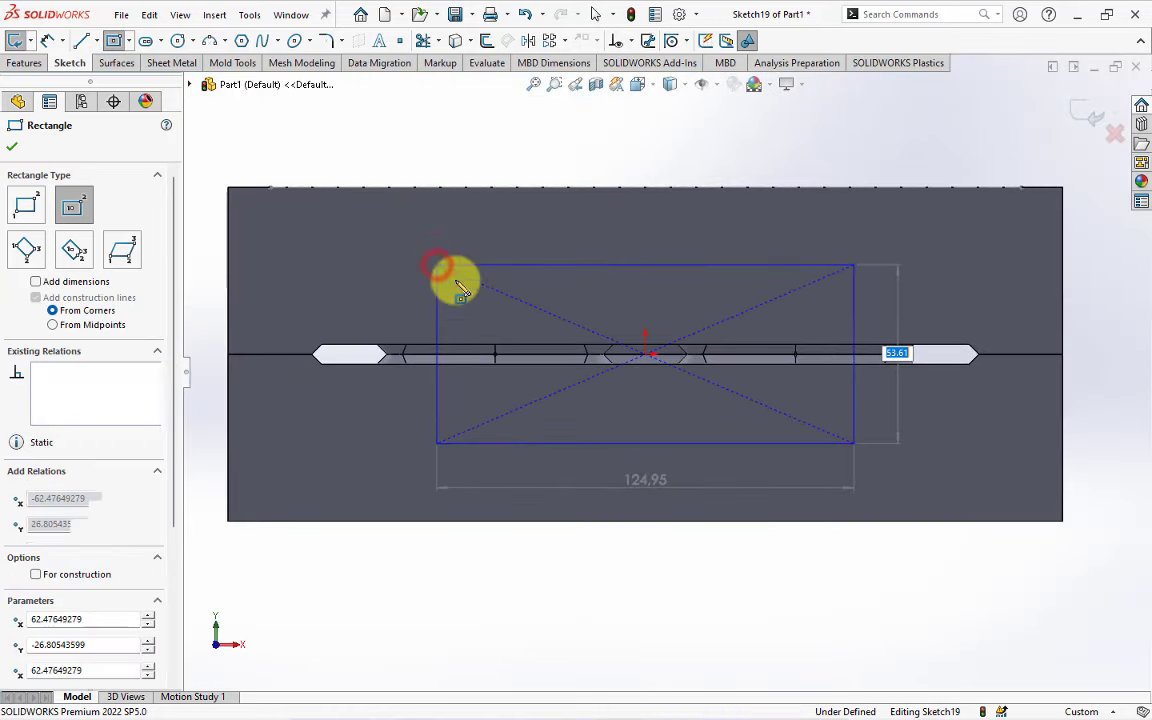
click(36, 574)
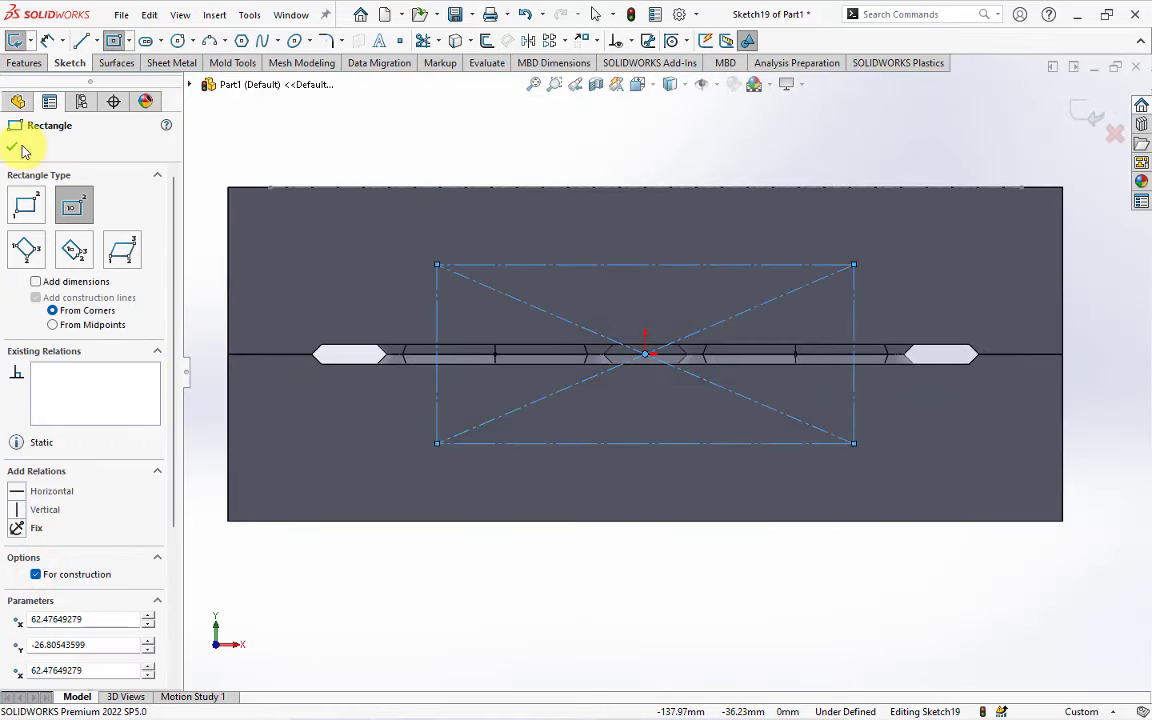
Dimension the construction rectangle 100 mm wide and 36 mm high.
click(46, 40)
click(540, 264)
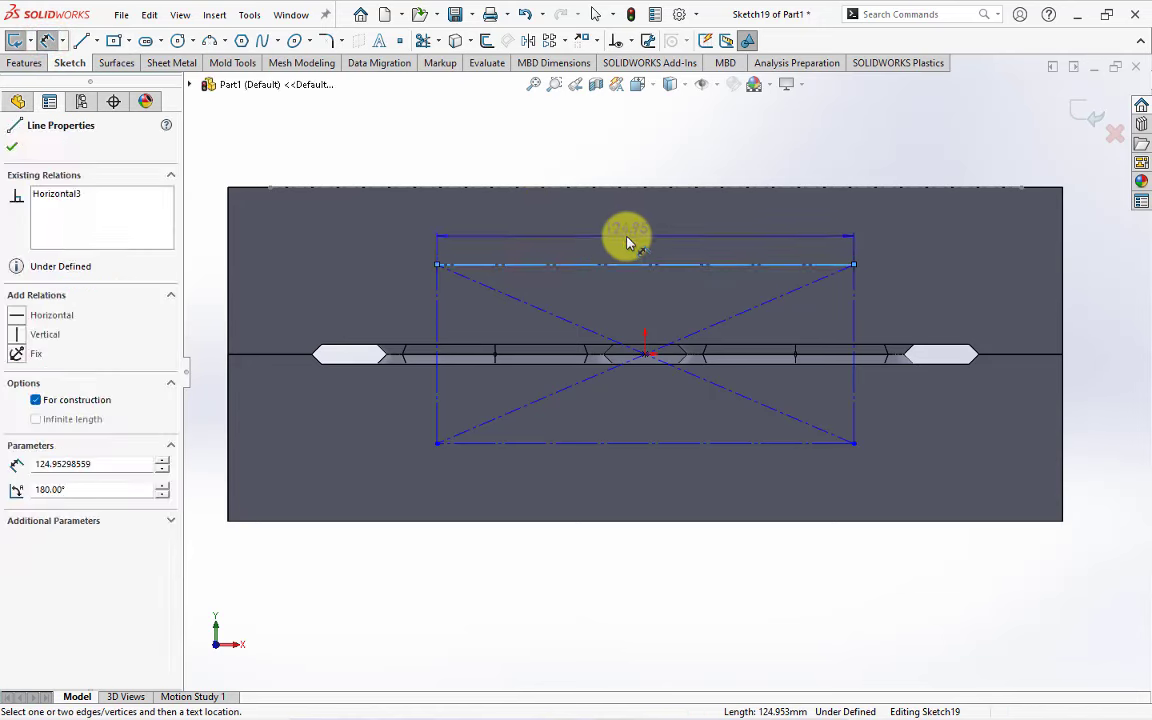
click(627, 243)
text(100)
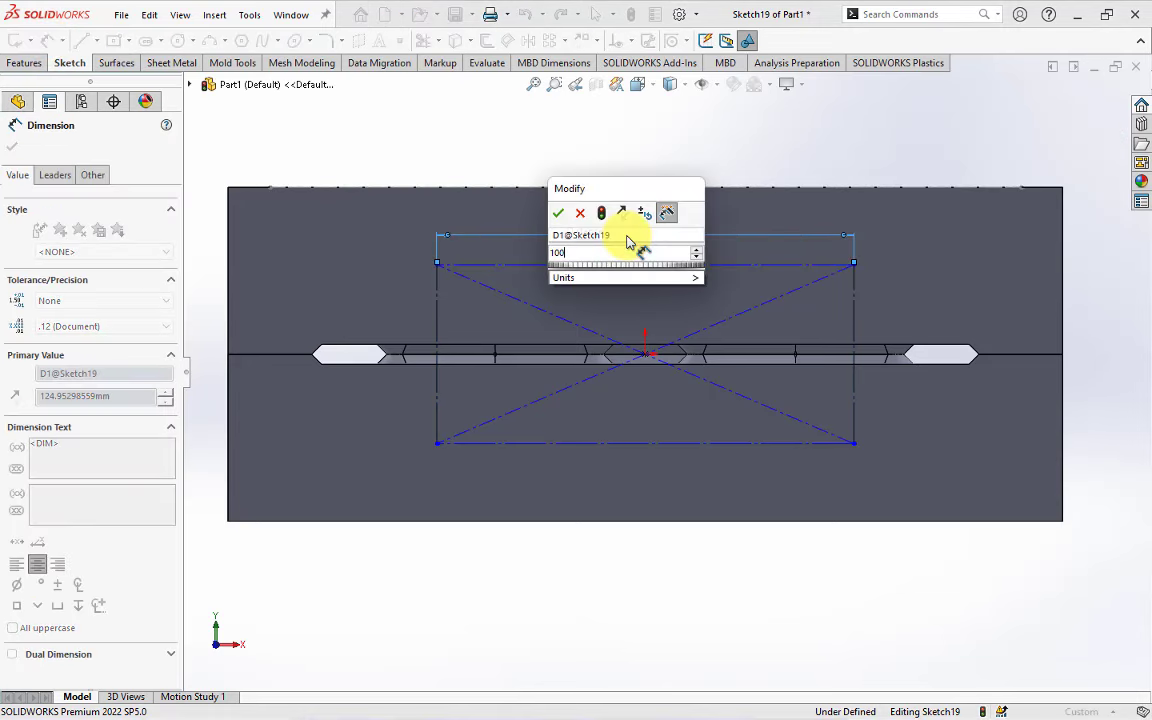
click(557, 217)
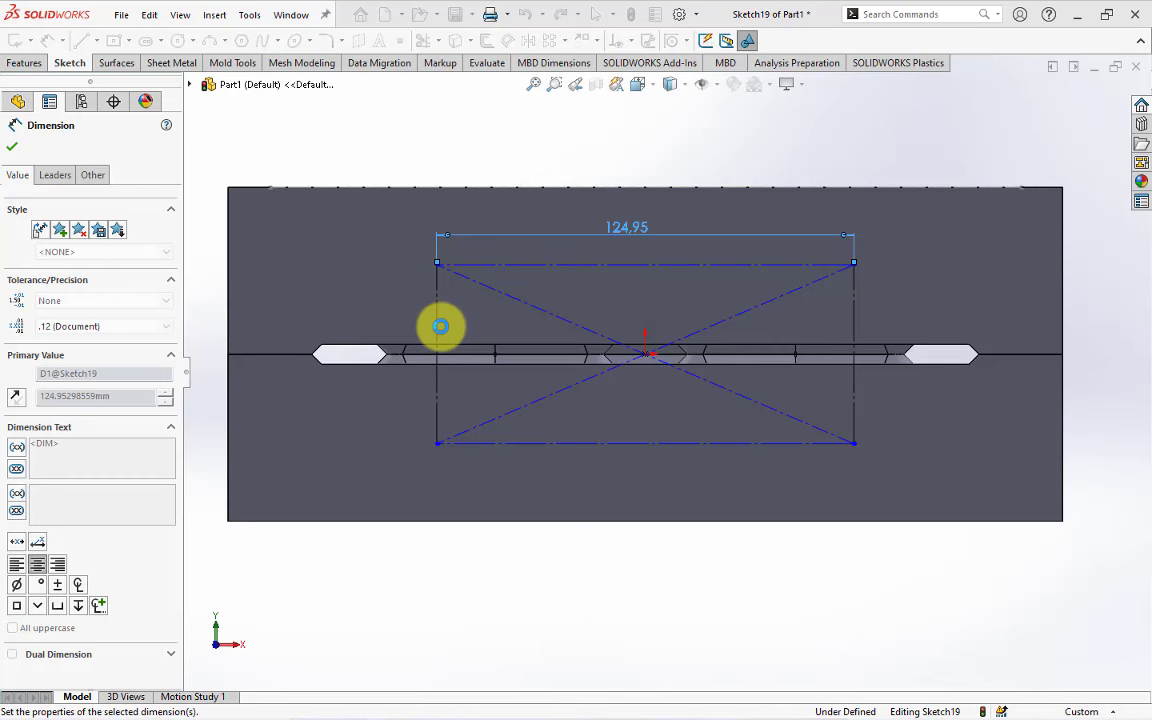
click(478, 330)
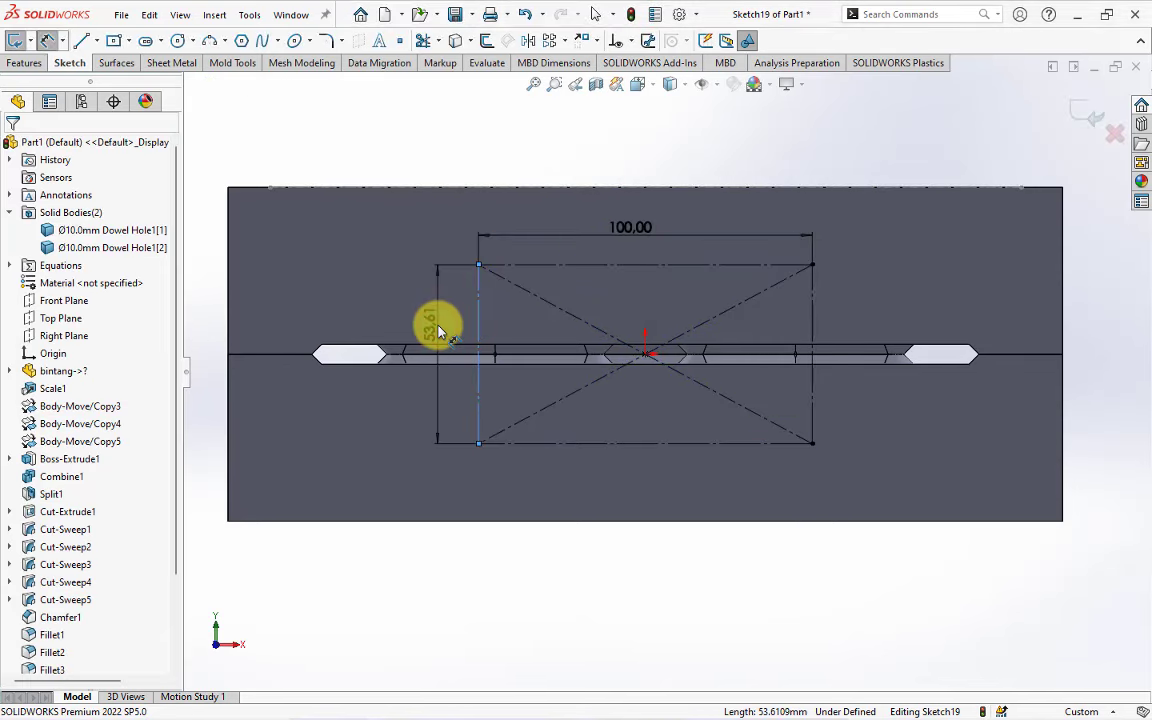
click(438, 328)
text(36)
key(Return)
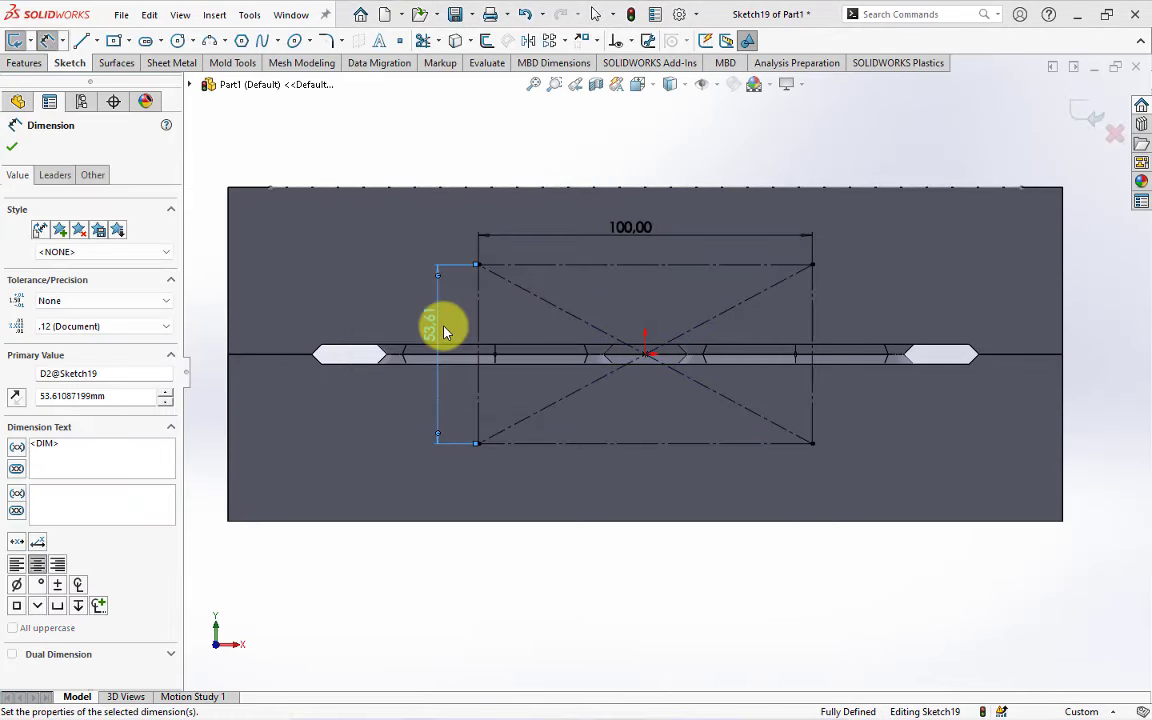
click(437, 154)
Exit the sketch and orbit the model to an angled 3D view.
click(1085, 113)
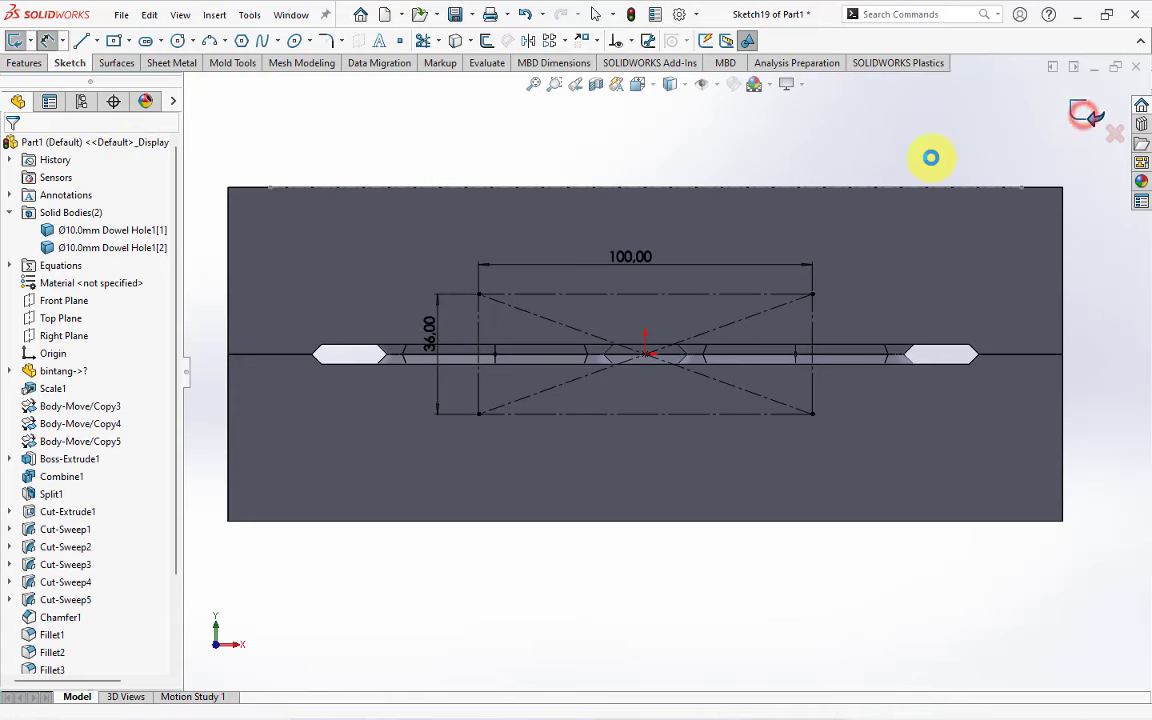
middle_drag(931, 167, 890, 345)
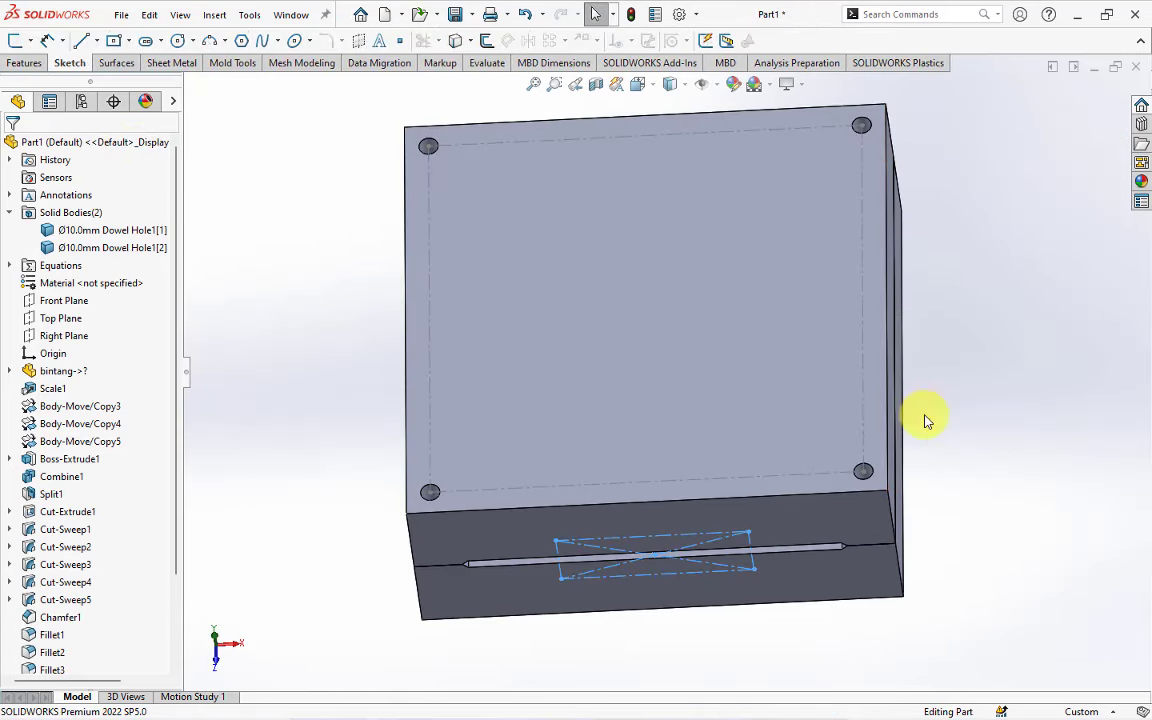
mouse_move(920, 419)
middle_down()
mouse_move(1014, 444)
mouse_move(1016, 404)
middle_up()
Set up a Hole Wizard Drill sizes hole, Ø10, Blind 200 mm deep.
click(1016, 404)
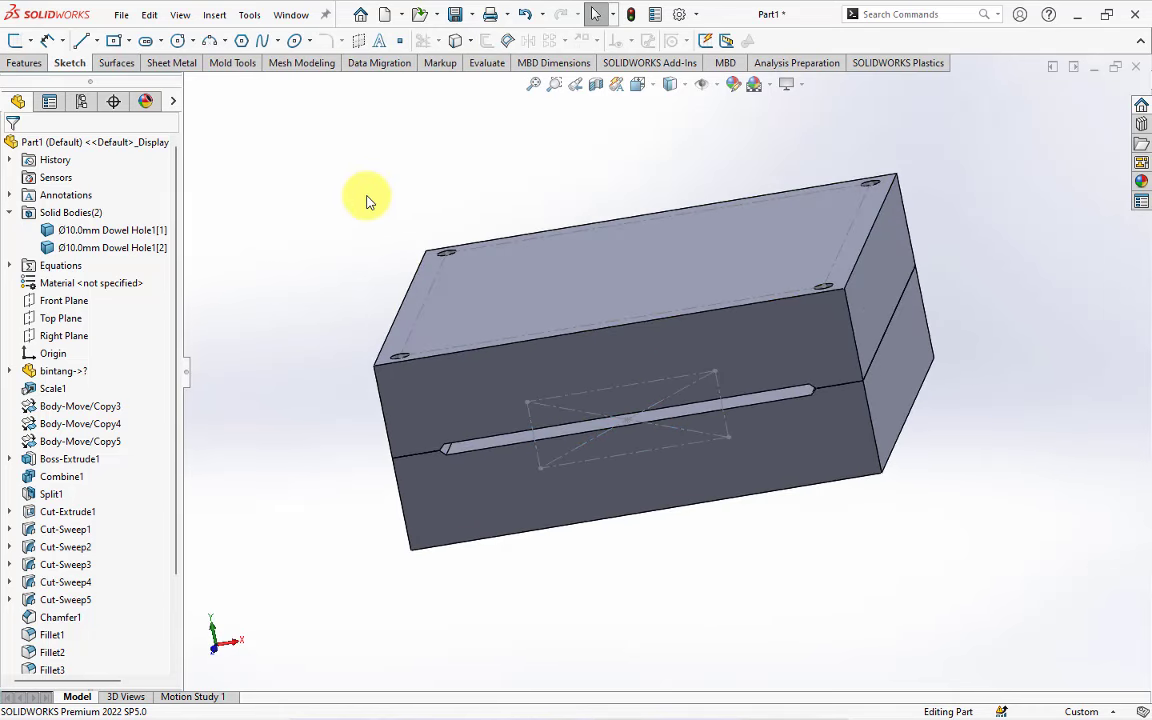
click(25, 64)
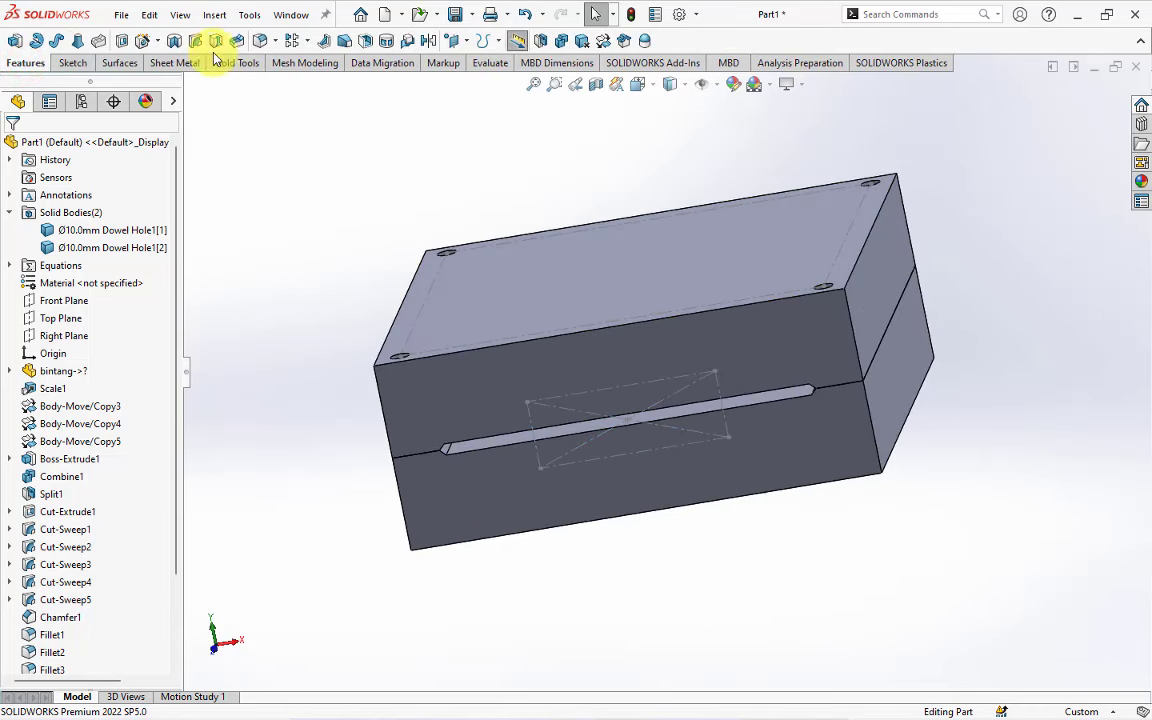
click(144, 40)
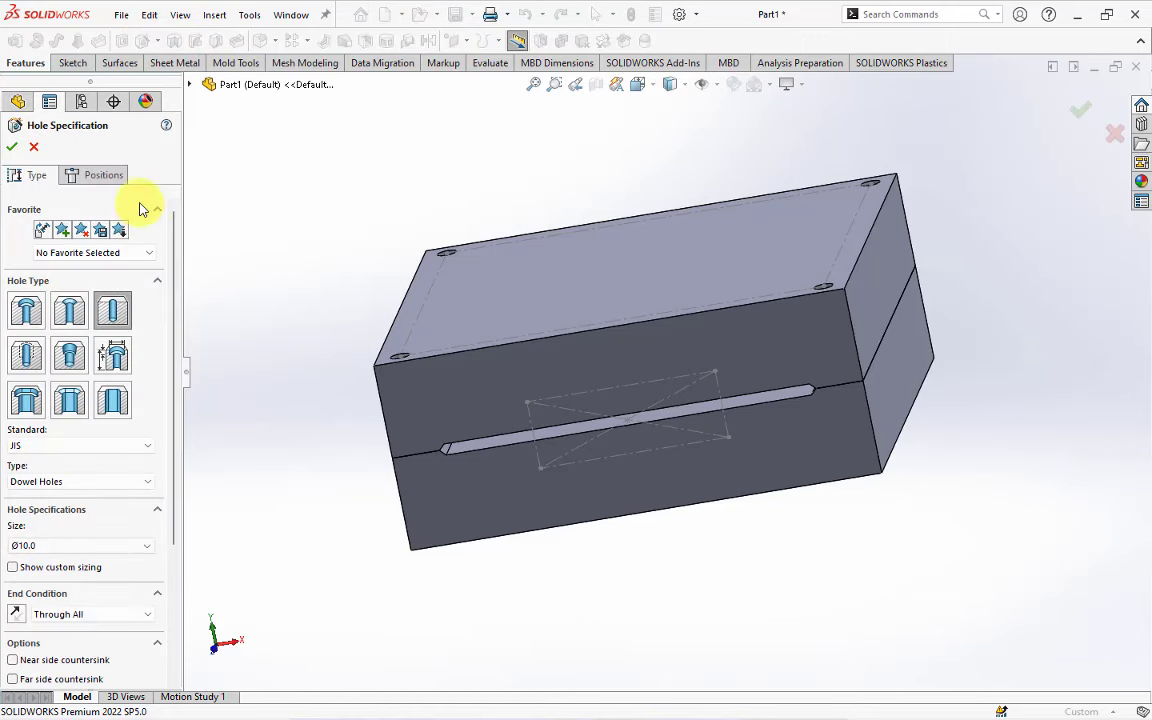
mouse_move(172, 510)
mouse_down()
mouse_move(172, 524)
mouse_move(107, 556)
mouse_up()
click(92, 468)
click(90, 488)
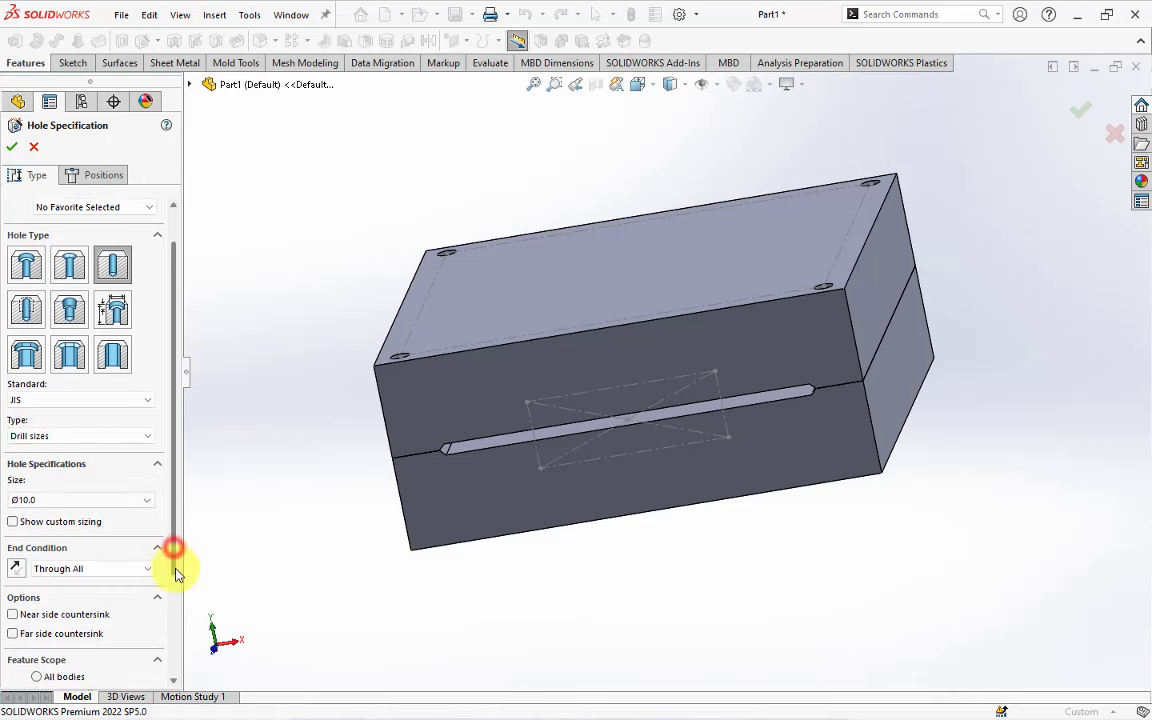
click(107, 556)
click(108, 566)
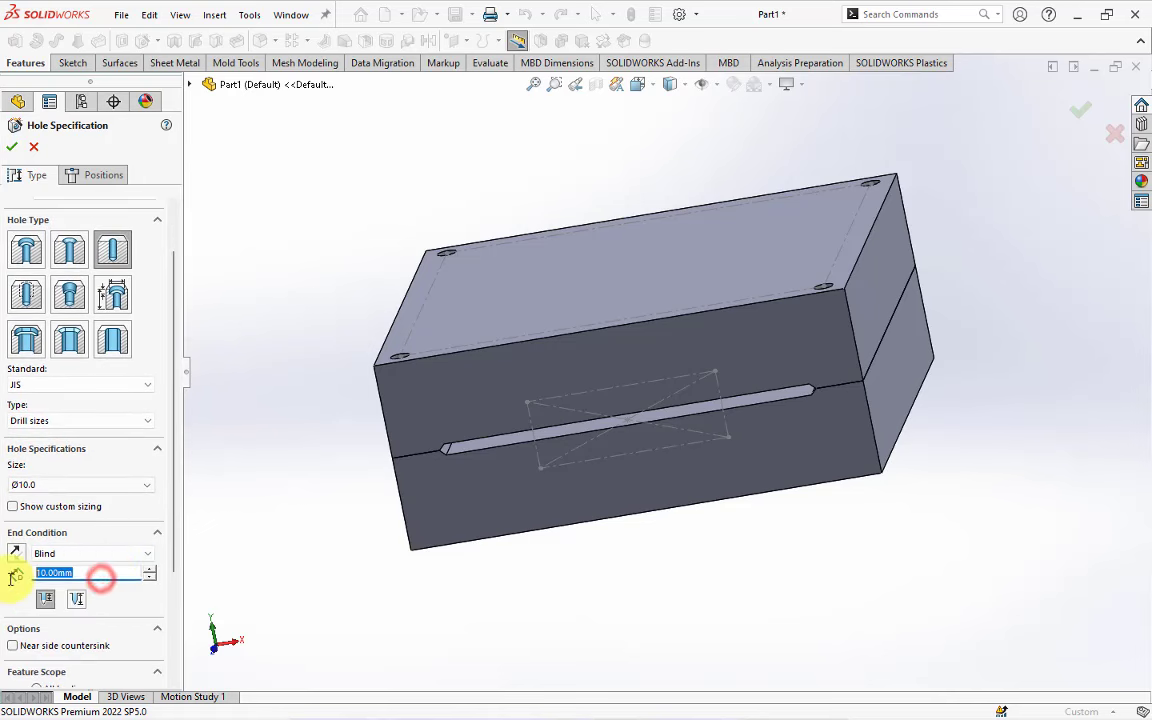
text(200)
key(Return)
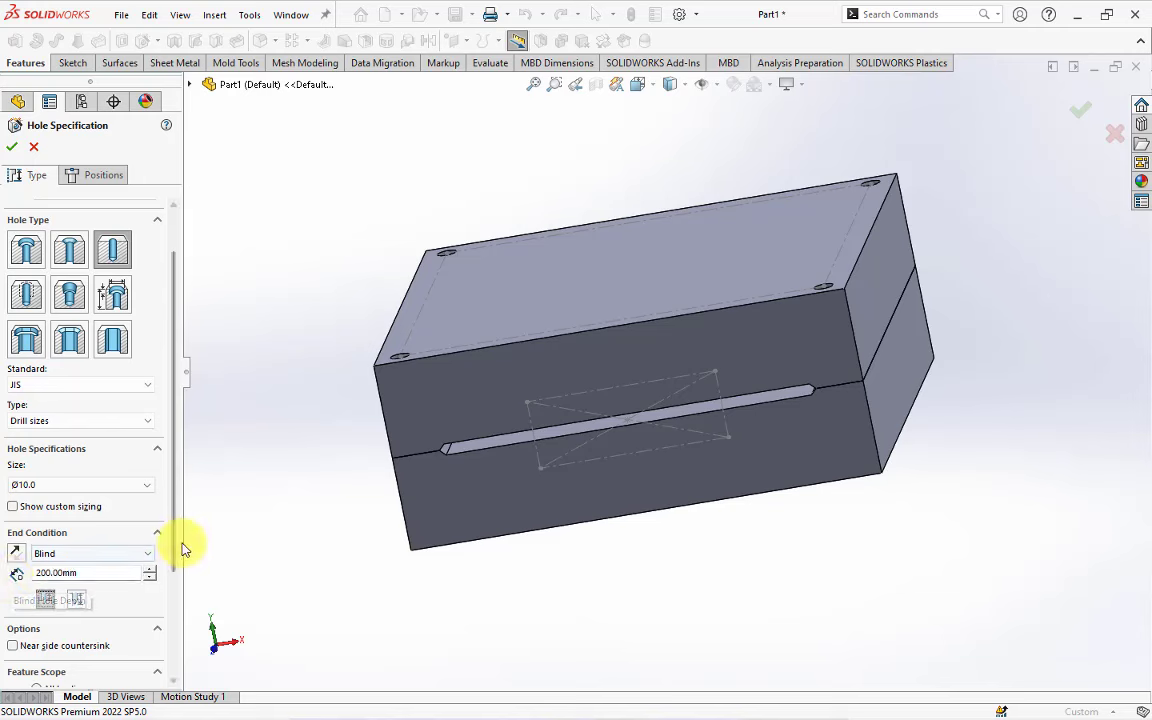
drag(172, 553, 176, 663)
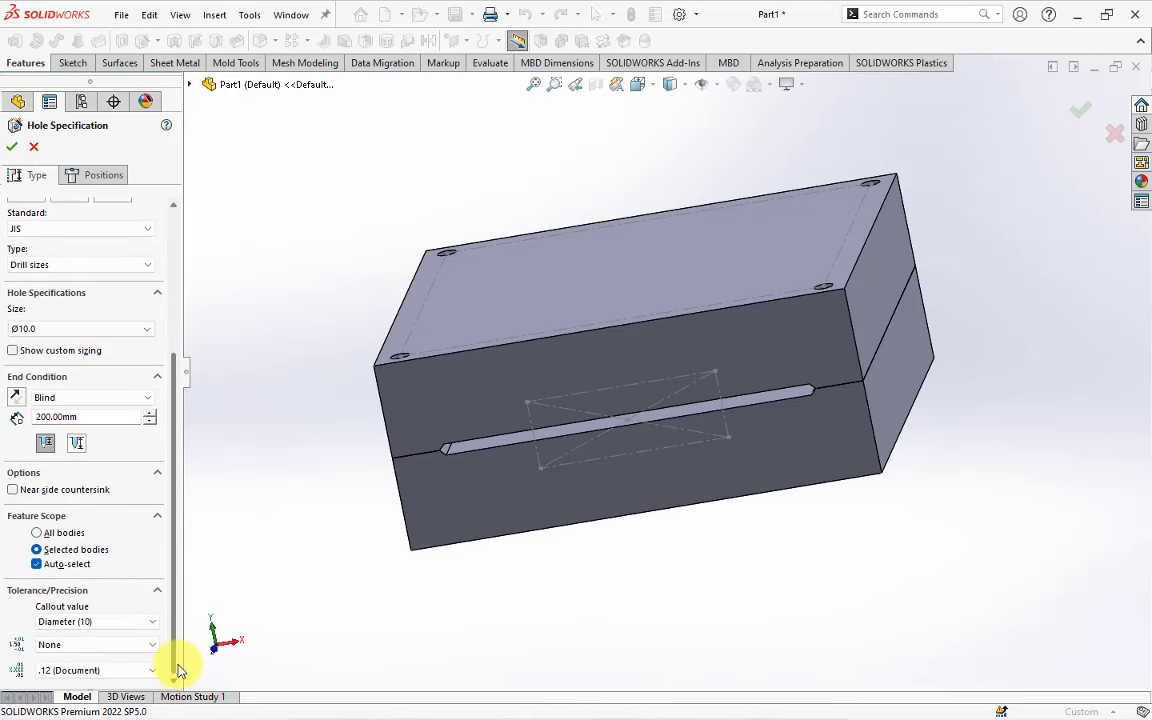
click(13, 351)
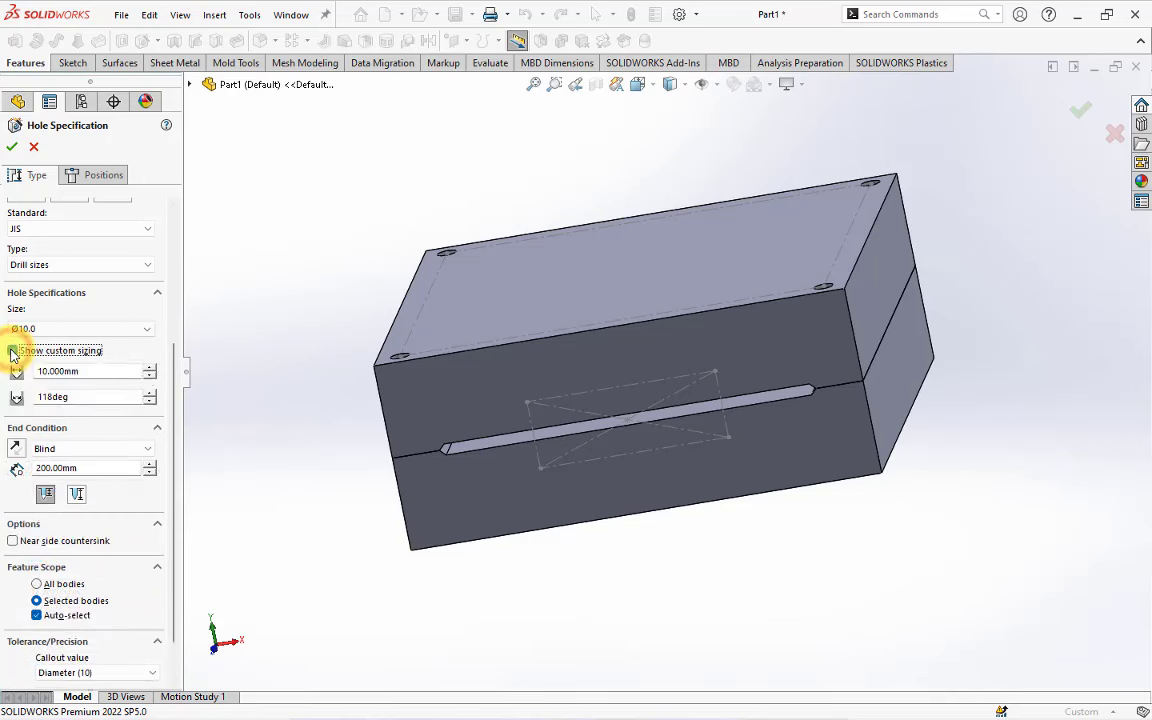
Place the holes at the four corners of the end-face rectangle and create them.
click(93, 177)
click(90, 314)
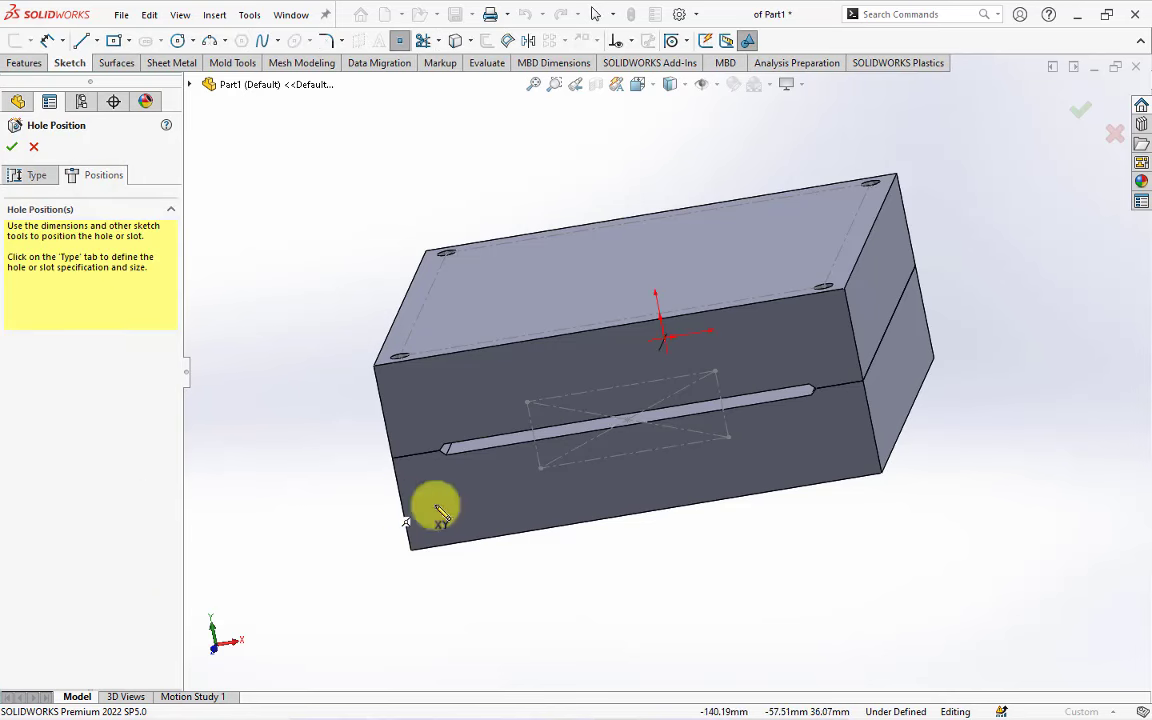
click(527, 403)
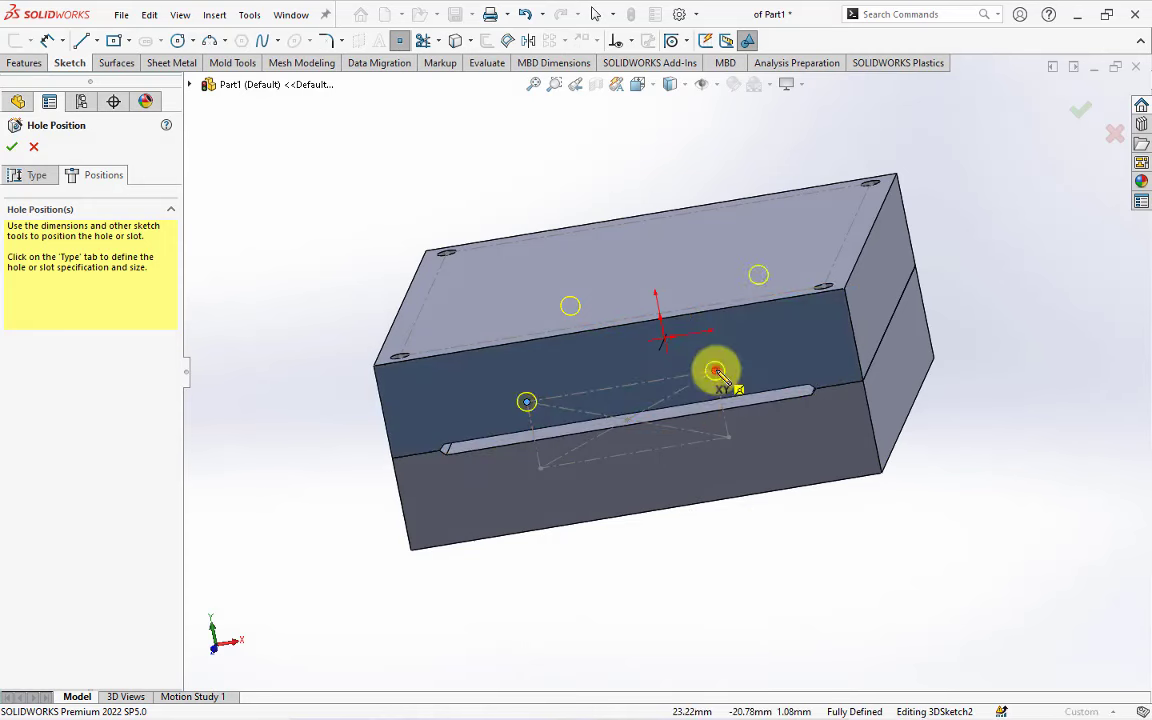
click(716, 372)
click(728, 438)
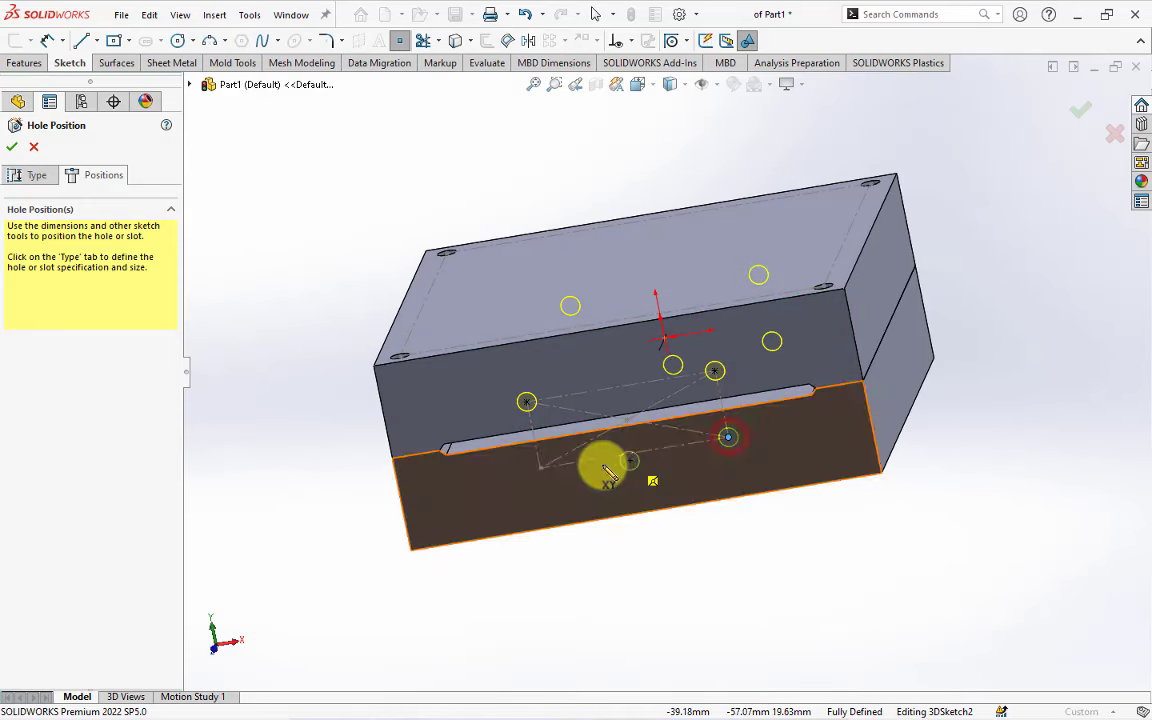
click(540, 468)
click(10, 148)
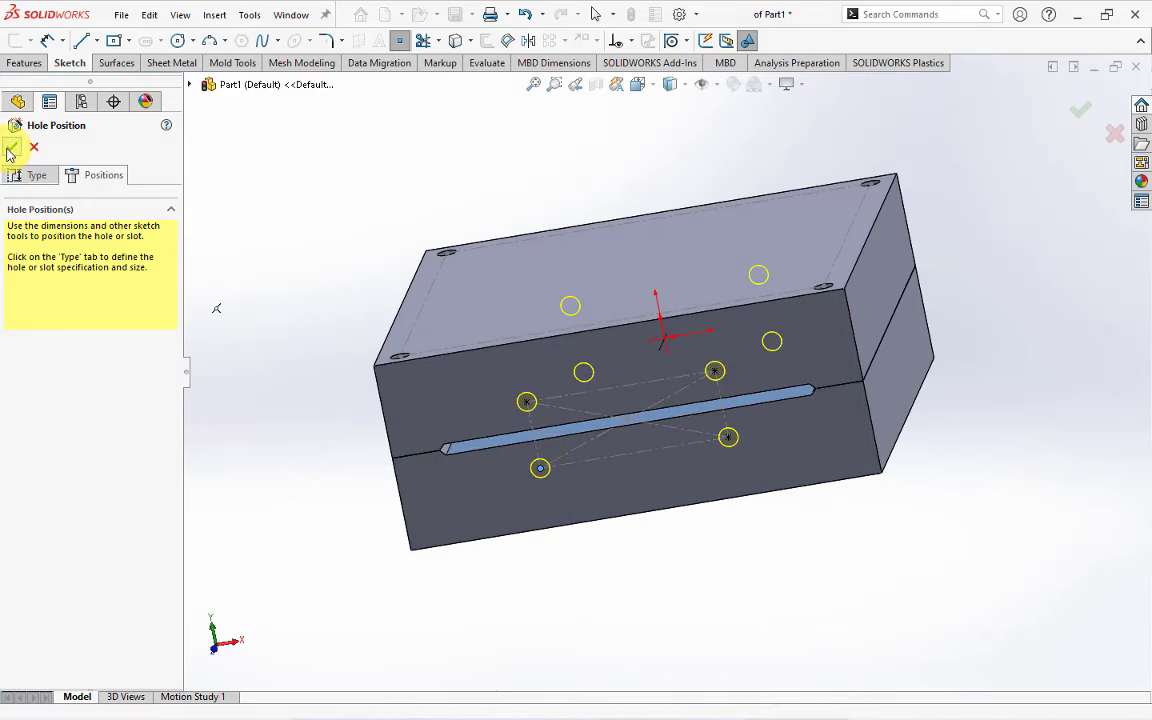
middle_drag(309, 260, 298, 378)
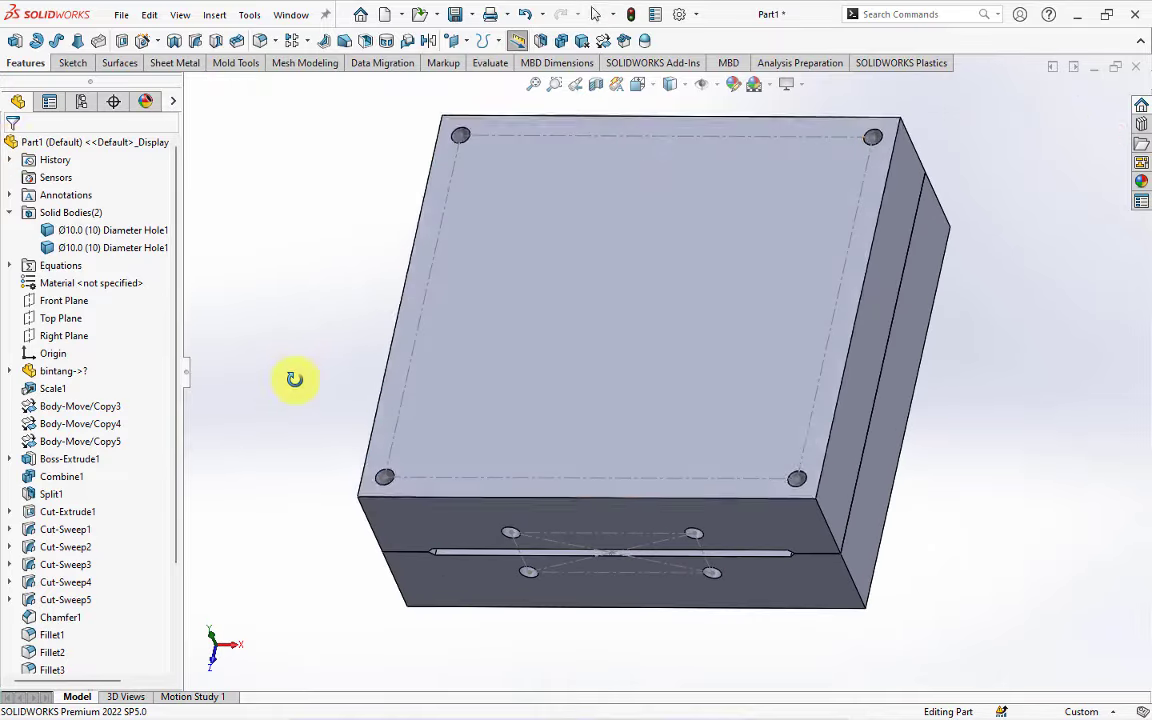
Orient the view normal to the block's long side face.
click(670, 84)
click(674, 196)
mouse_move(674, 200)
middle_down()
mouse_move(674, 314)
mouse_move(543, 298)
mouse_move(627, 303)
mouse_move(688, 260)
mouse_move(674, 237)
middle_up()
click(670, 84)
click(676, 113)
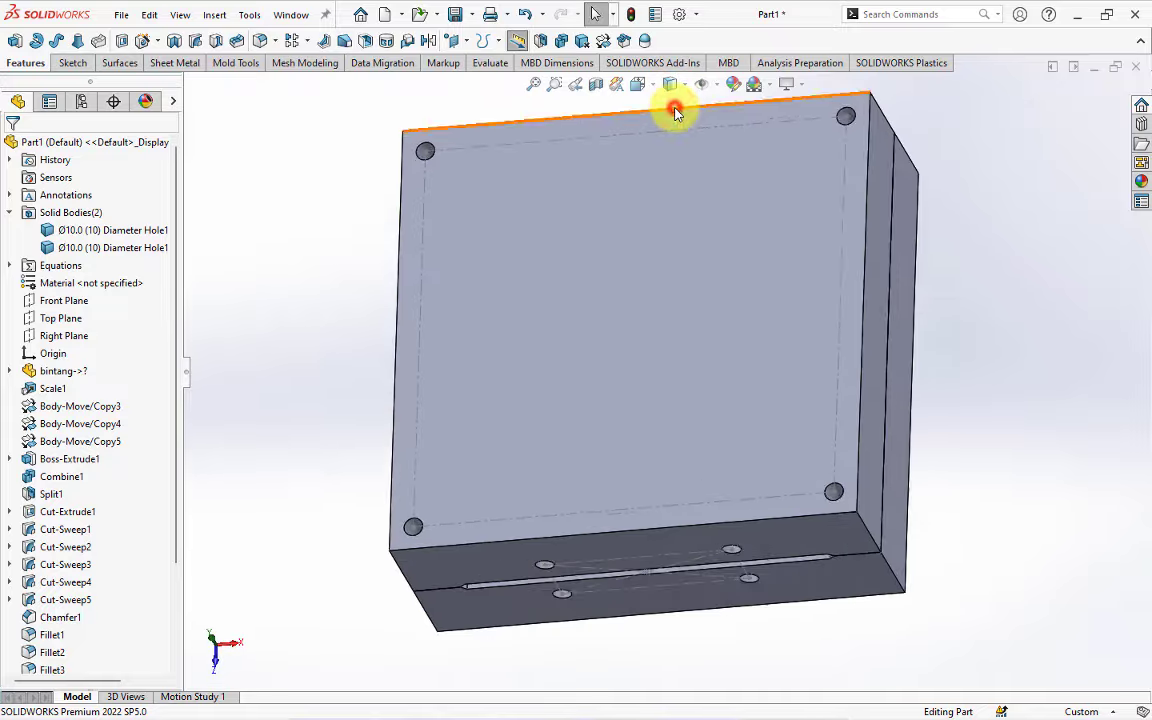
mouse_move(676, 113)
middle_down()
mouse_move(270, 327)
mouse_move(277, 311)
middle_up()
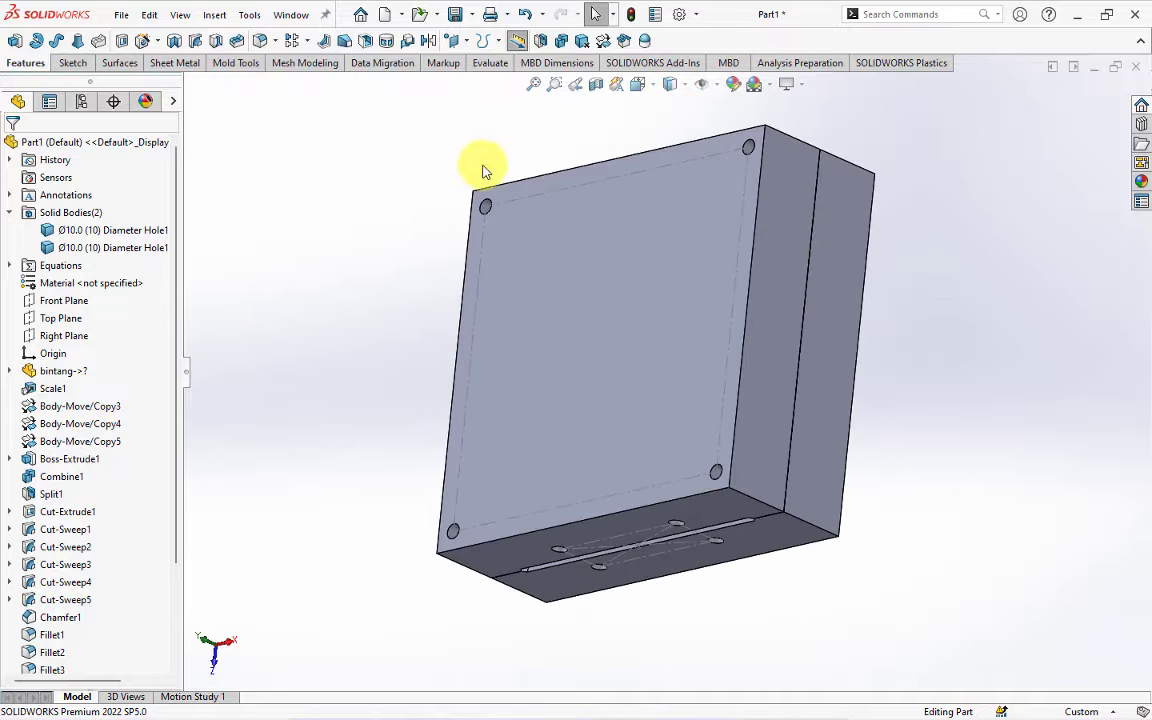
click(576, 86)
click(577, 88)
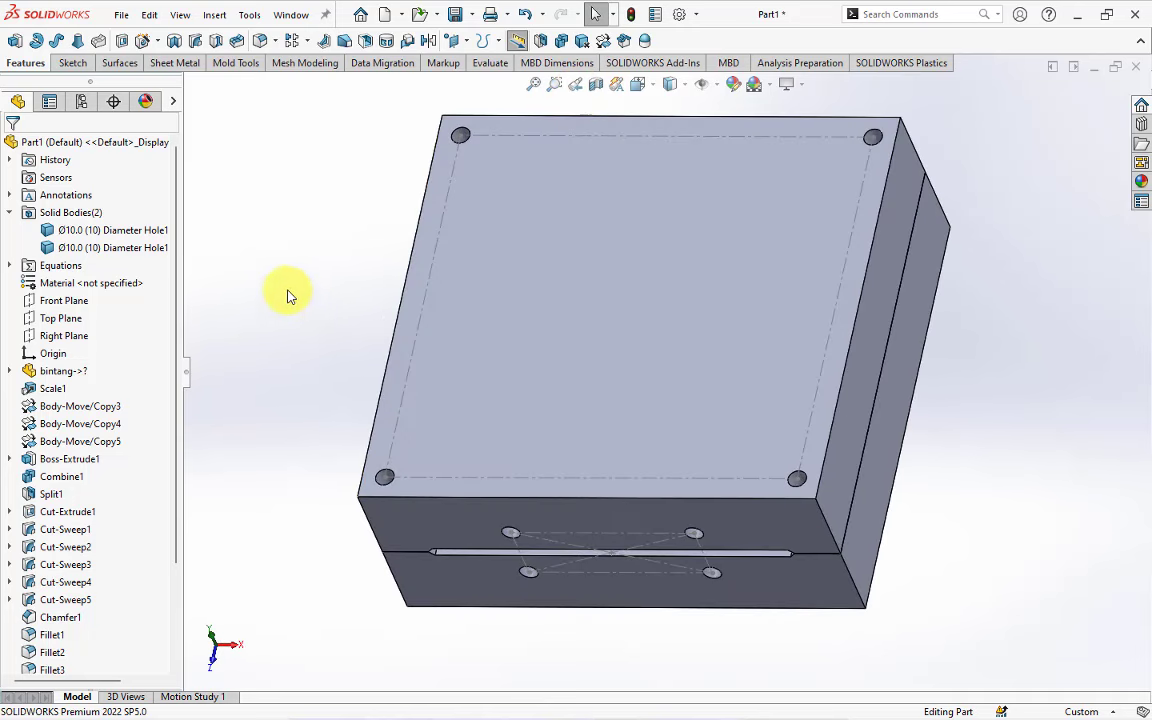
middle_drag(920, 432, 830, 398)
click(887, 362)
click(903, 347)
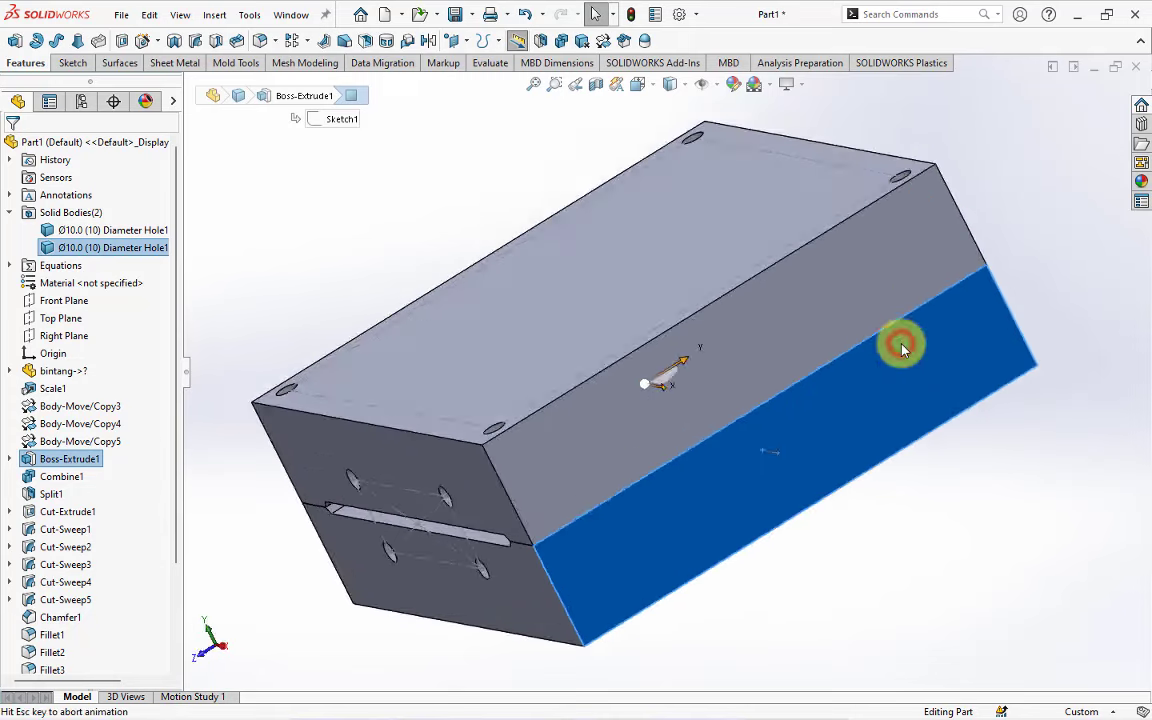
Draw a construction centre rectangle centred on the parting line.
click(115, 40)
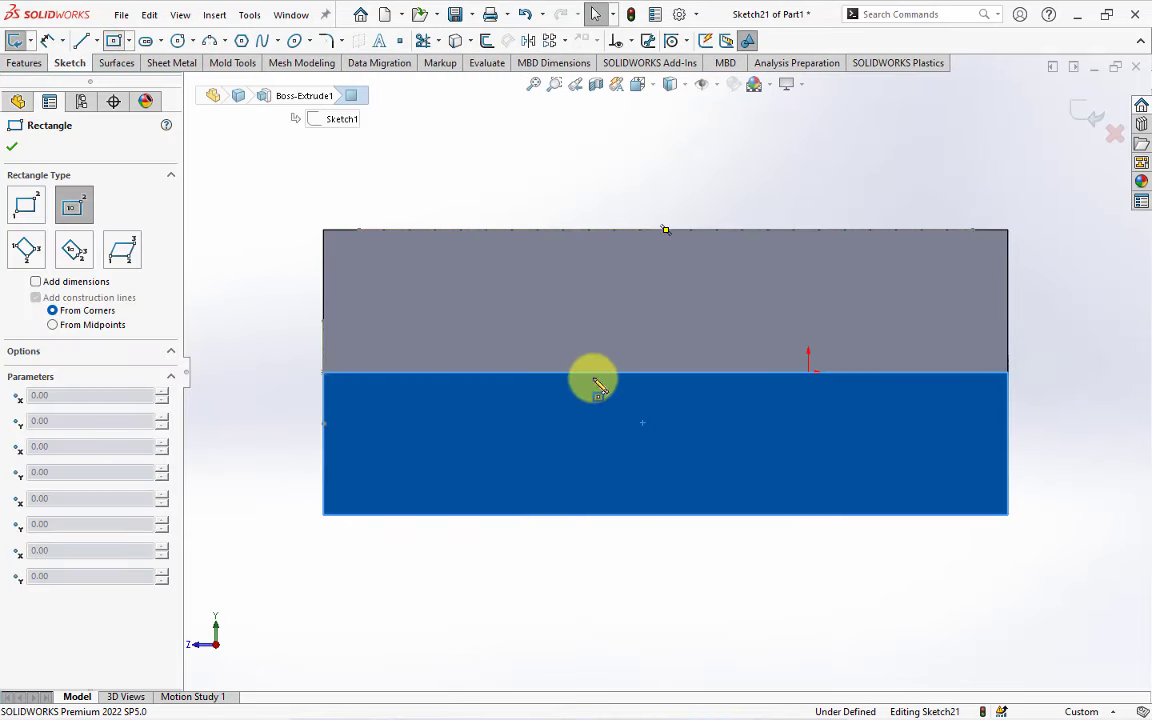
click(658, 372)
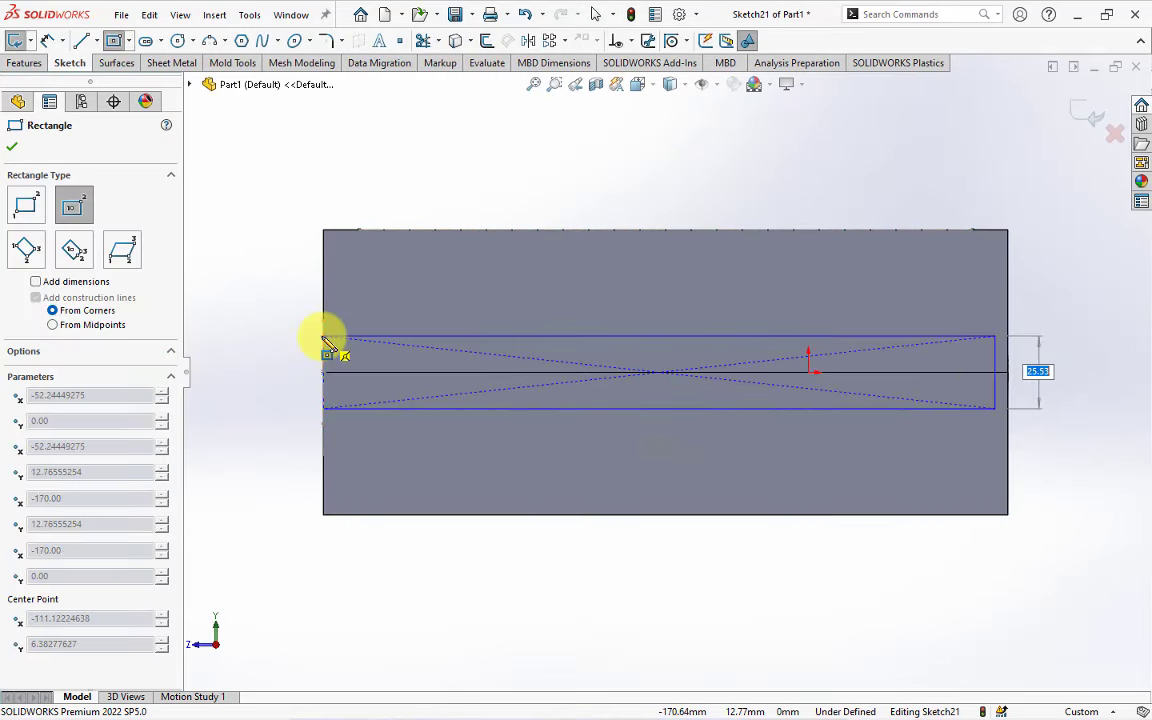
click(323, 332)
click(36, 575)
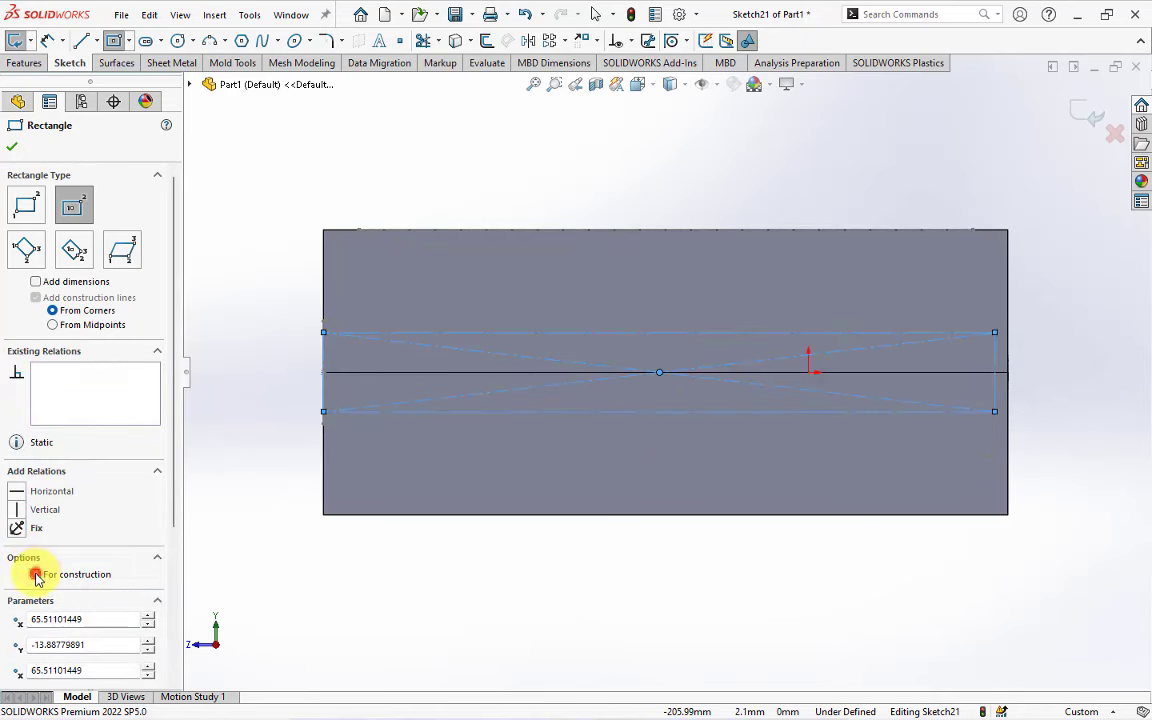
Dimension the rectangle 36 mm high and 190 mm long, then exit the sketch.
click(48, 42)
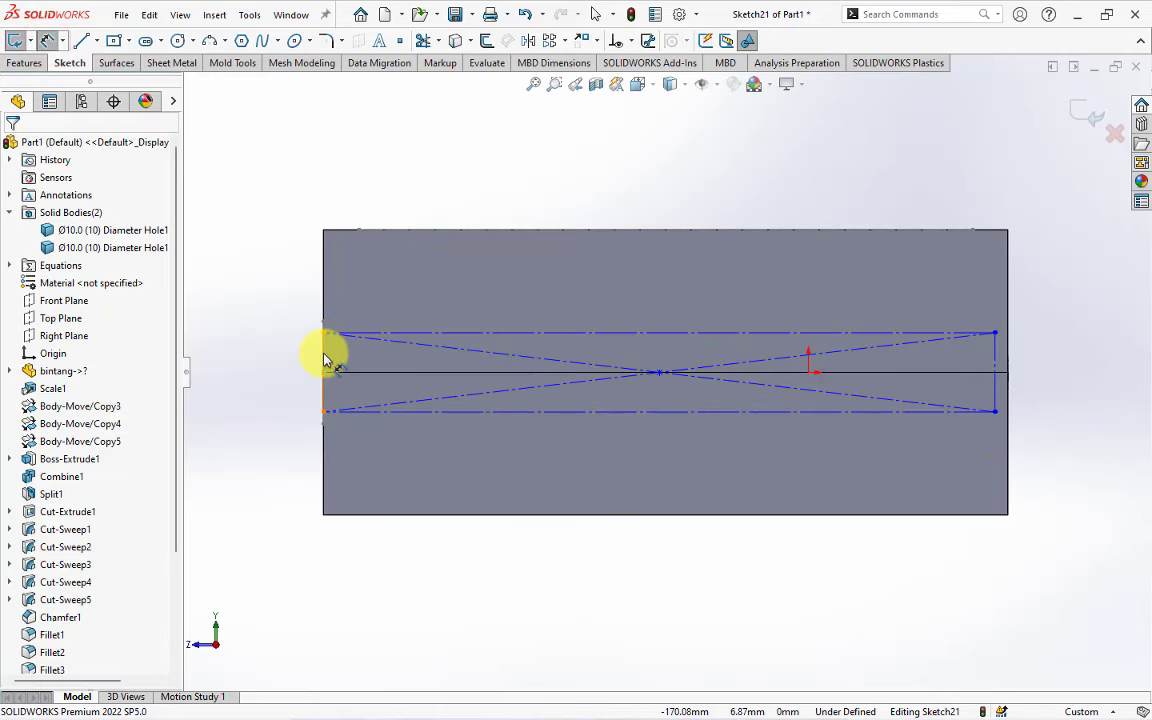
click(322, 352)
click(281, 378)
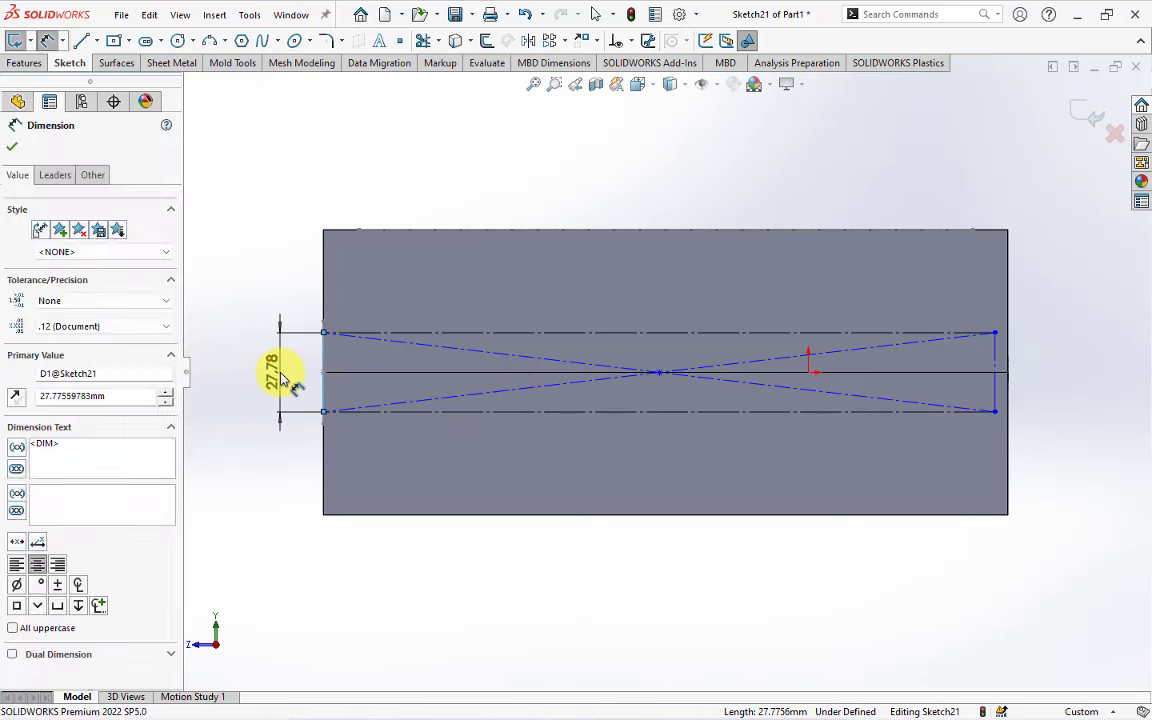
text(36)
key(Return)
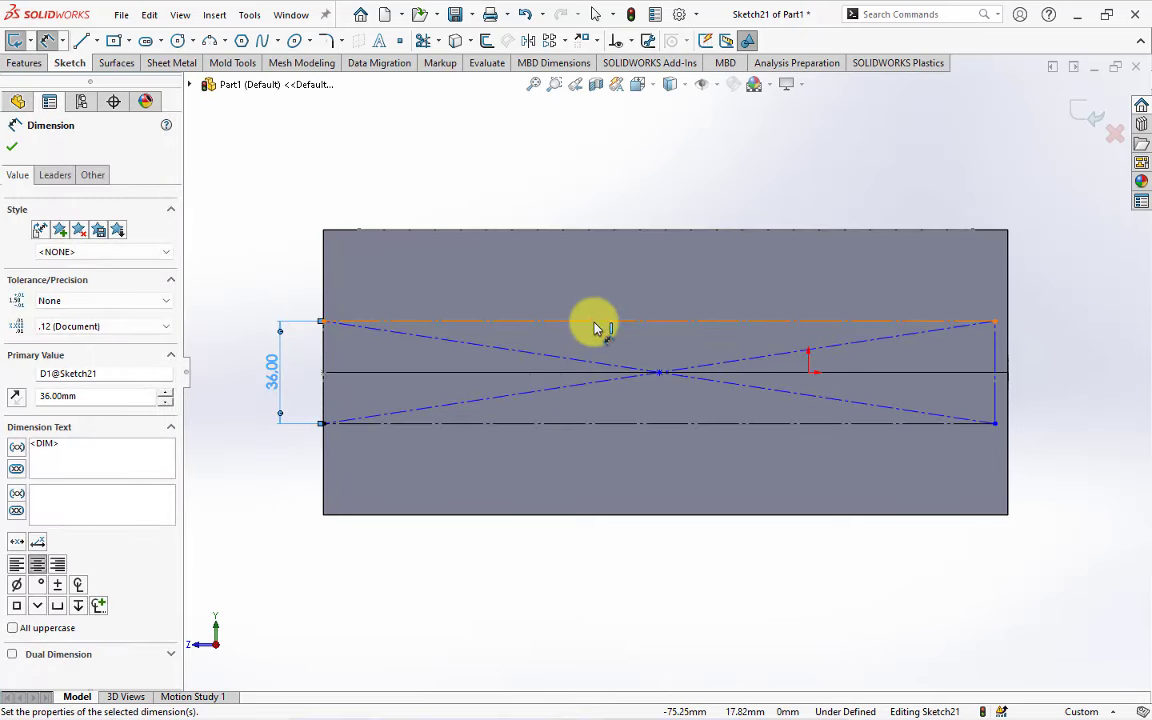
click(596, 322)
click(590, 301)
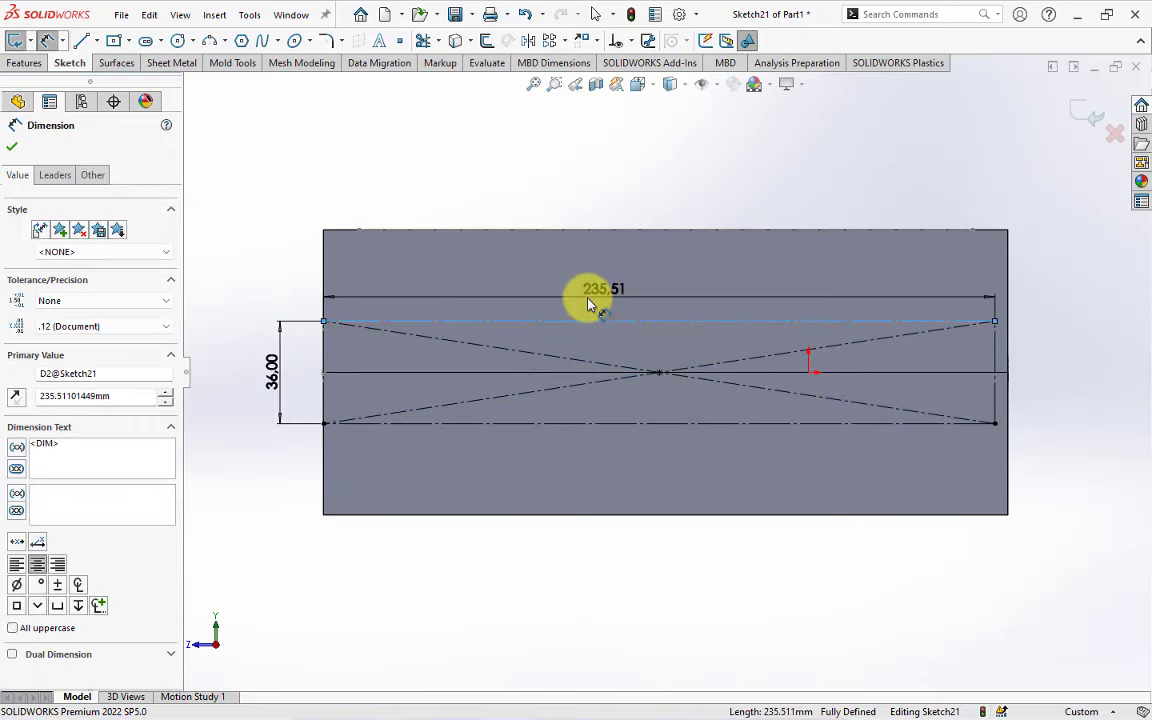
text(190)
click(536, 277)
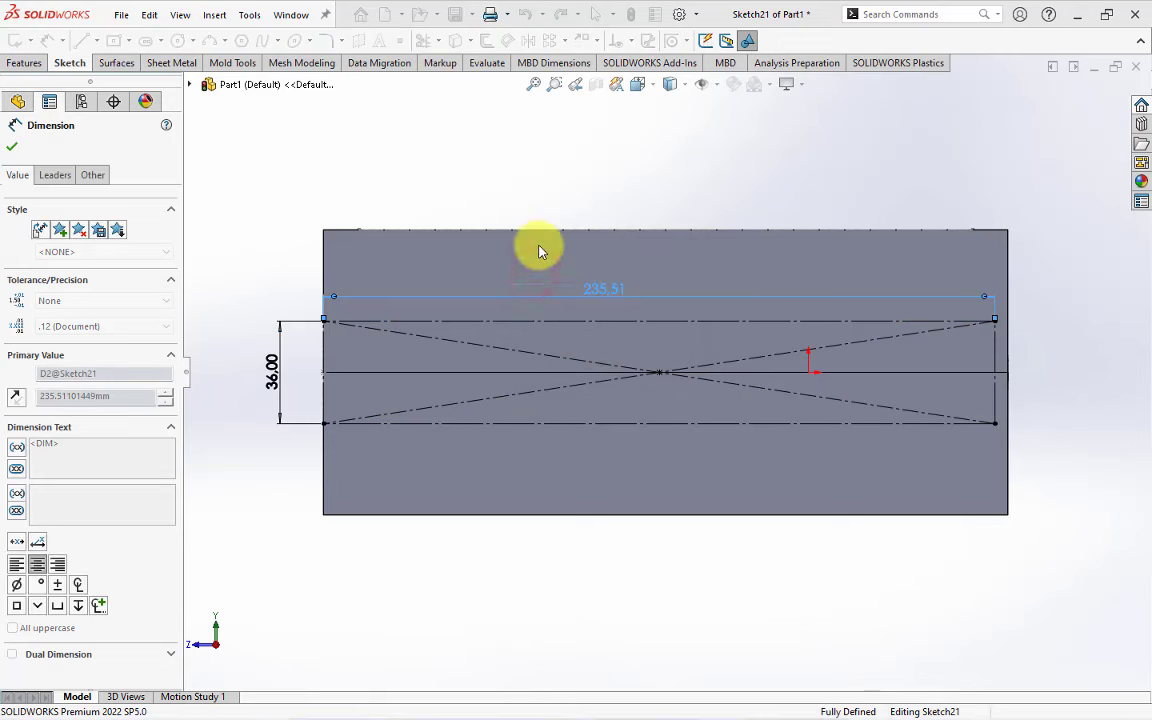
click(1095, 118)
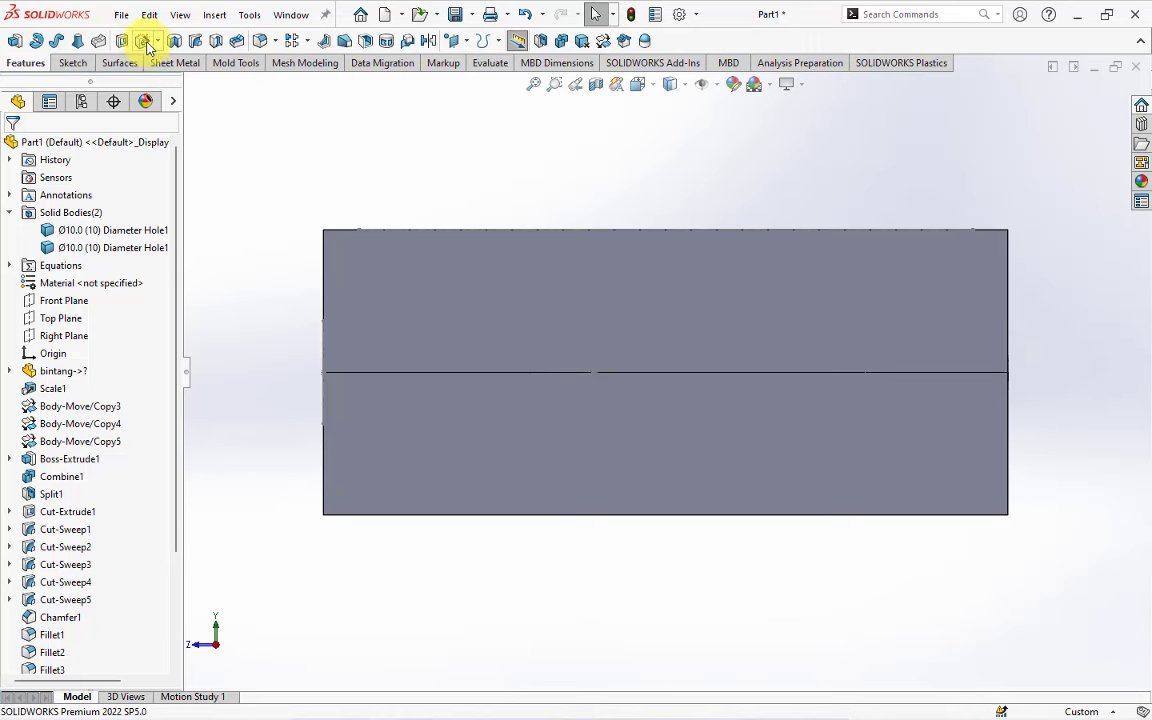
Add a Ø10 Through All drill hole on the long side face using 3D sketch placement.
click(147, 40)
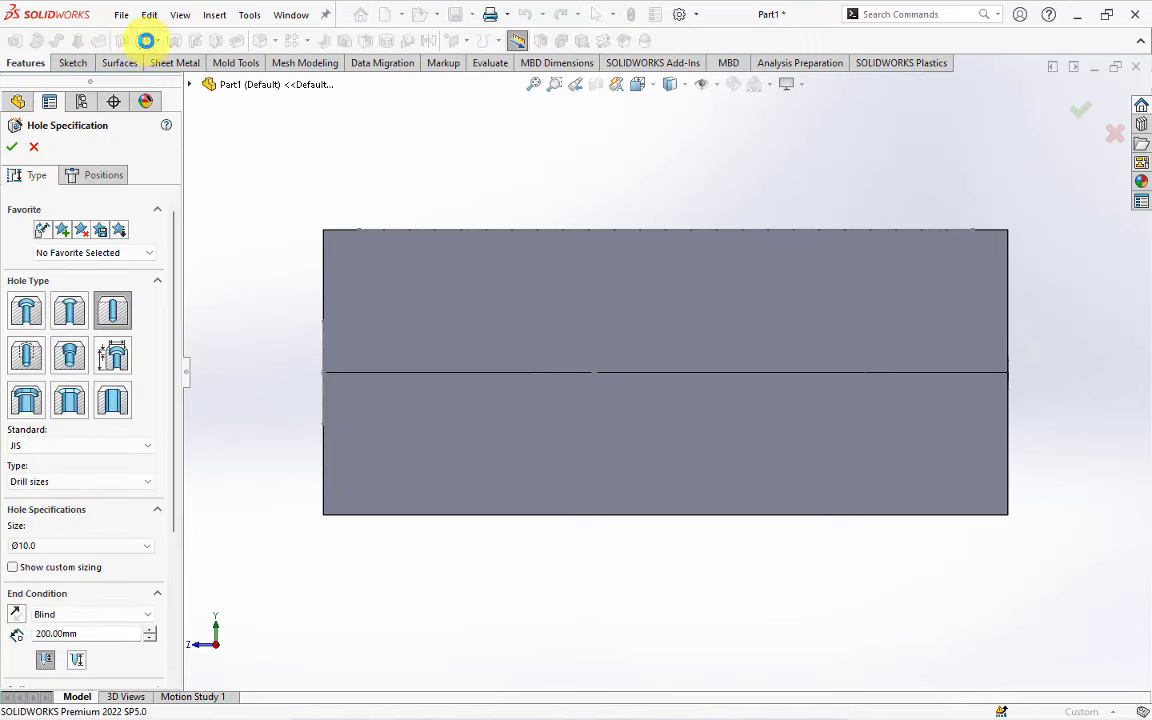
click(80, 614)
click(80, 638)
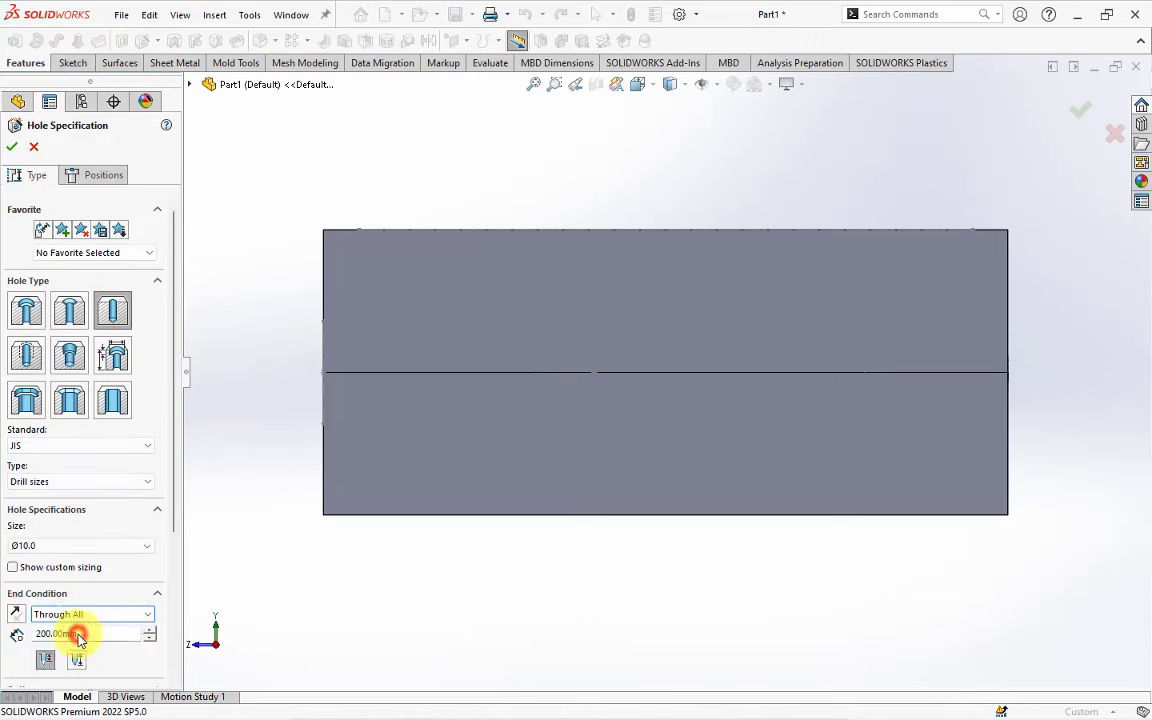
mouse_move(174, 535)
mouse_down()
mouse_move(181, 652)
mouse_move(170, 401)
mouse_up()
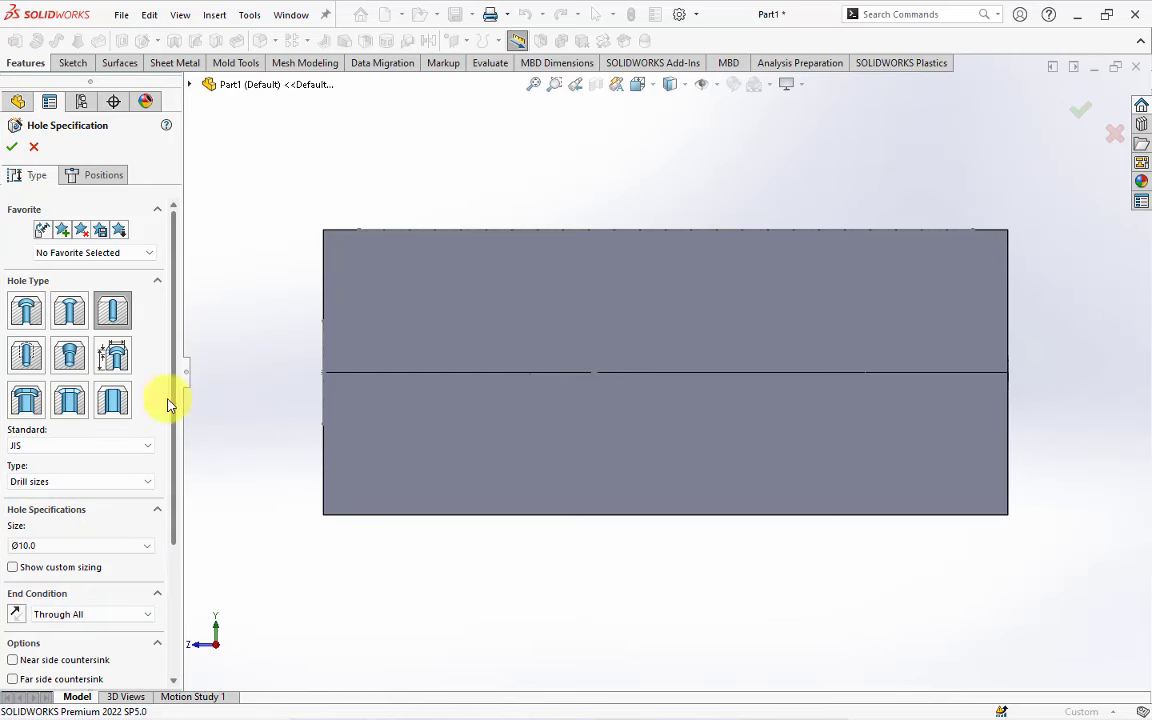
click(97, 180)
click(87, 316)
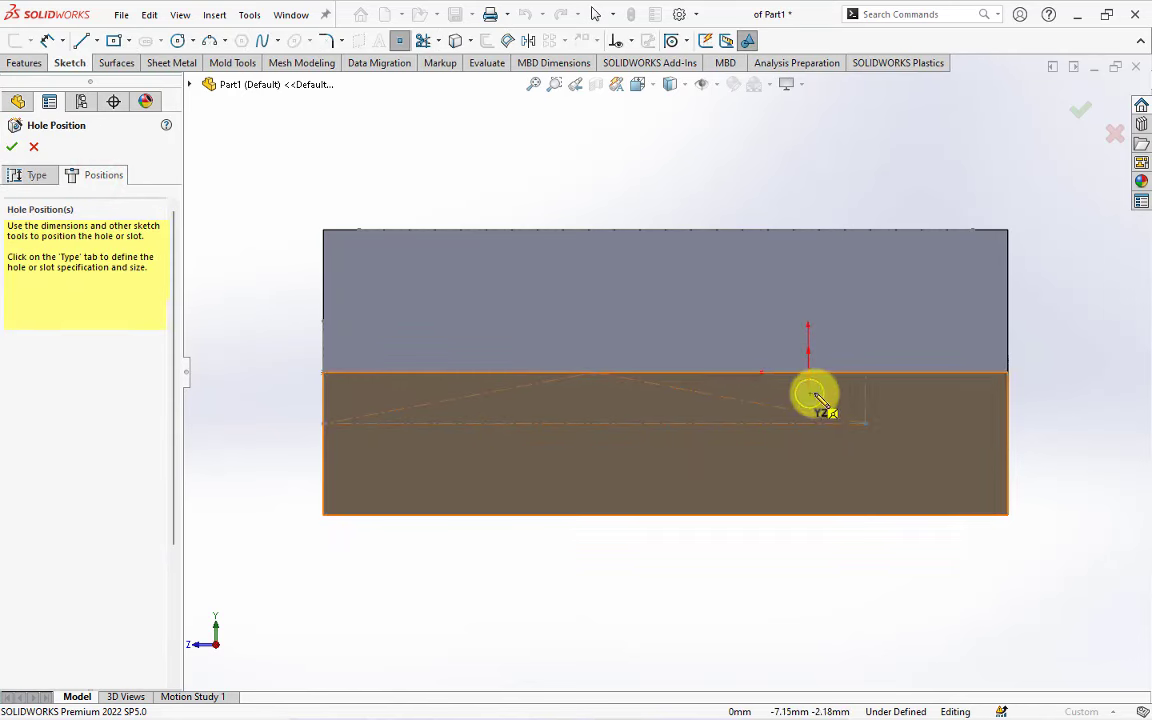
middle_drag(812, 391, 890, 497)
click(888, 497)
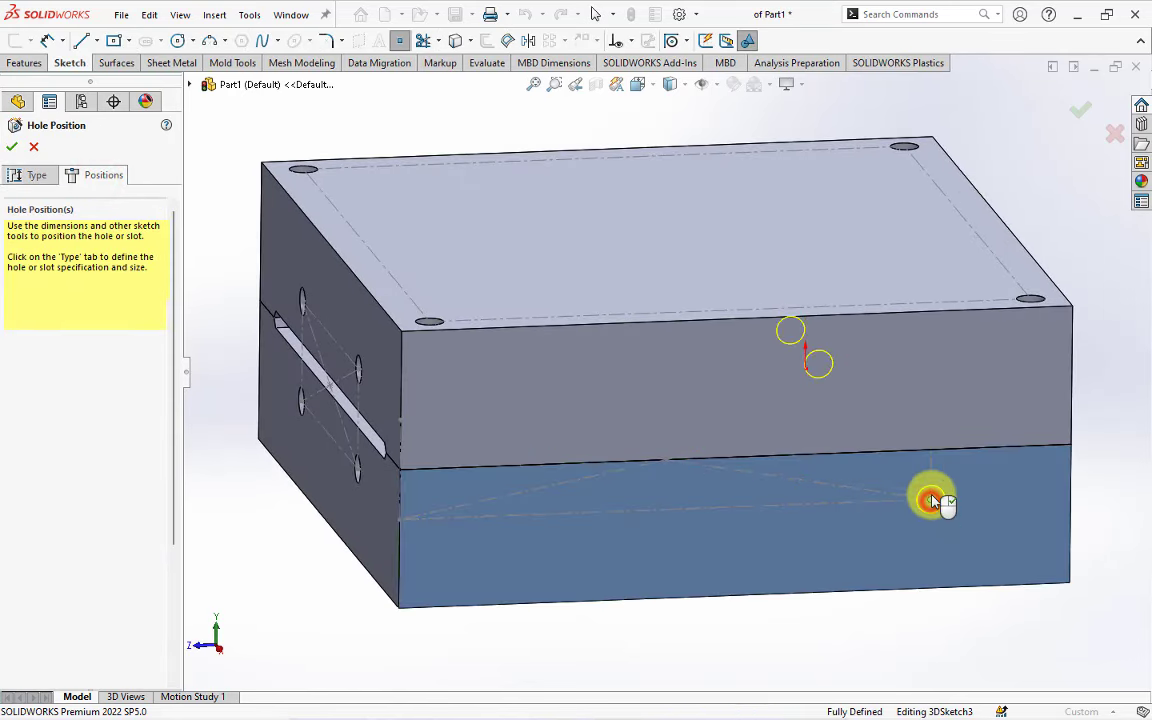
click(931, 500)
middle_drag(932, 410, 349, 353)
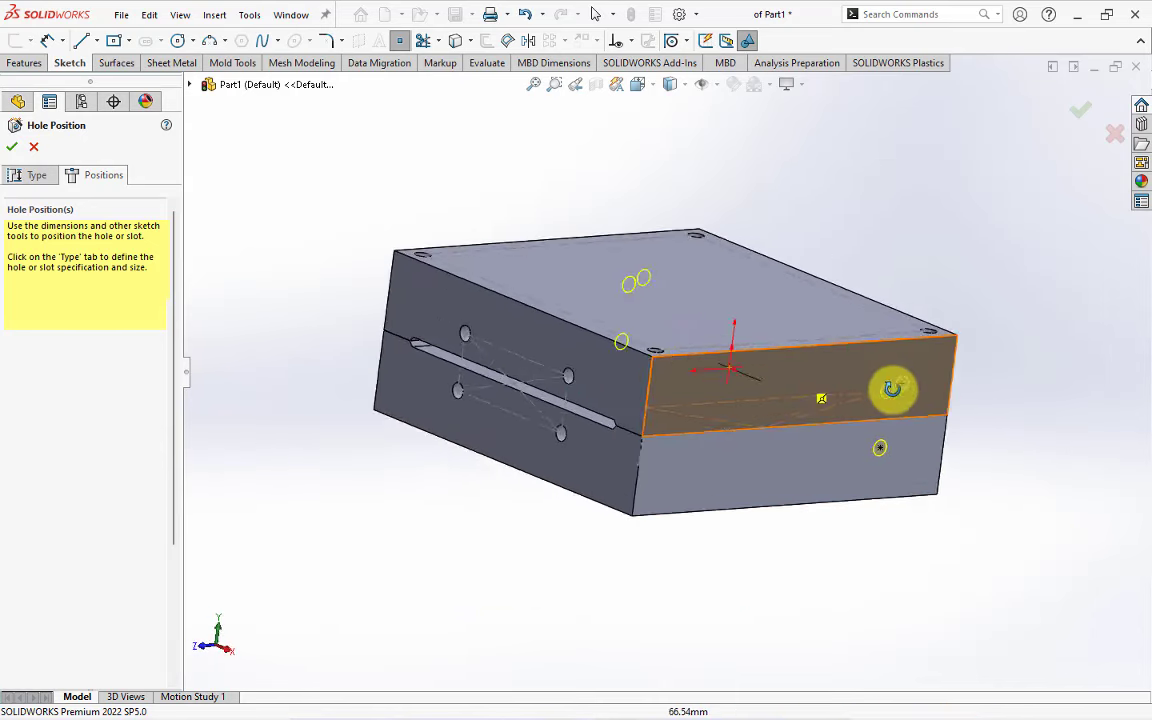
click(12, 148)
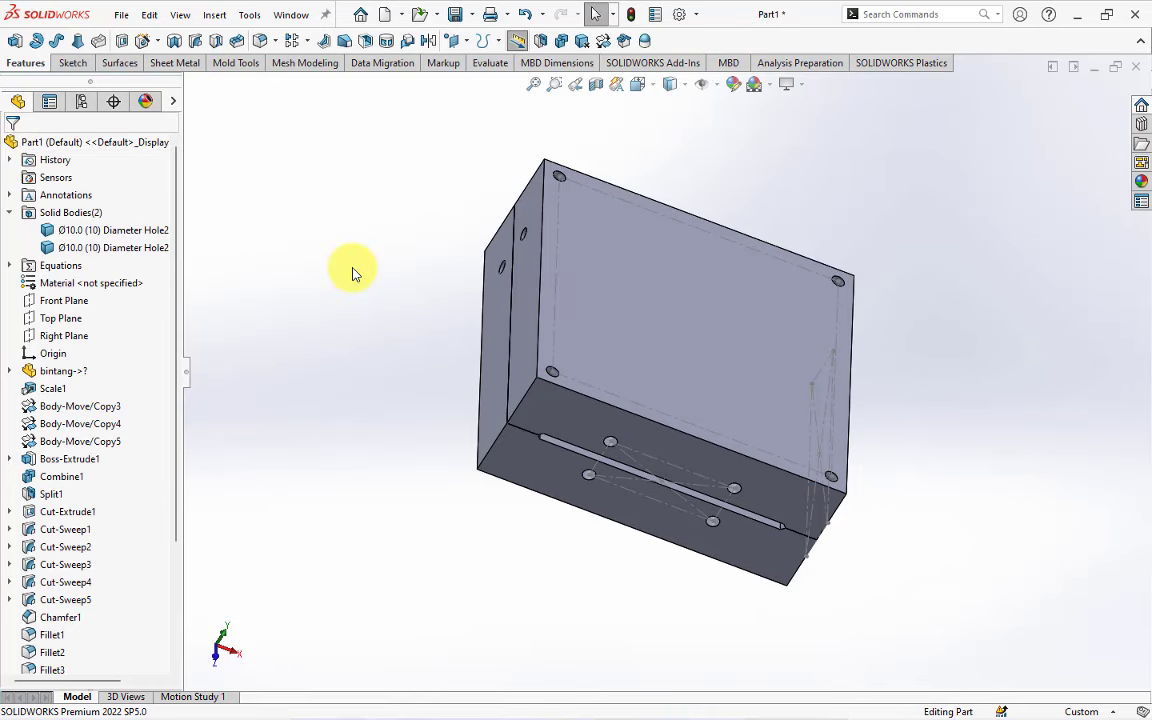
click(679, 15)
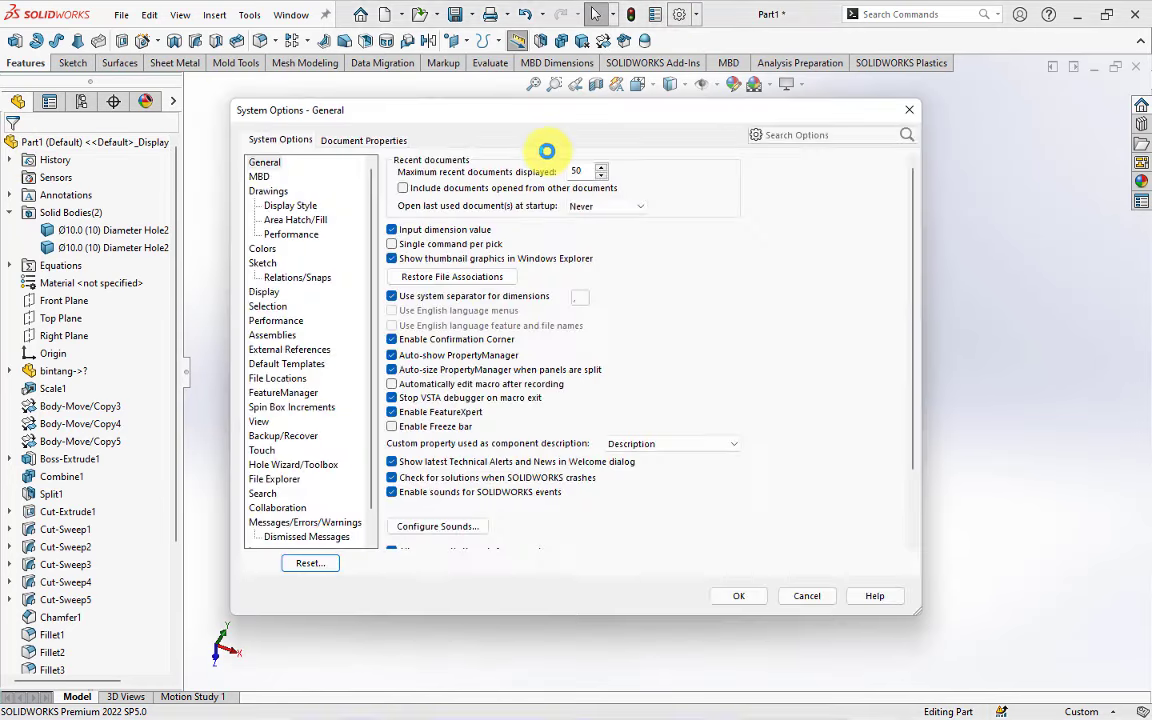
click(345, 142)
click(279, 252)
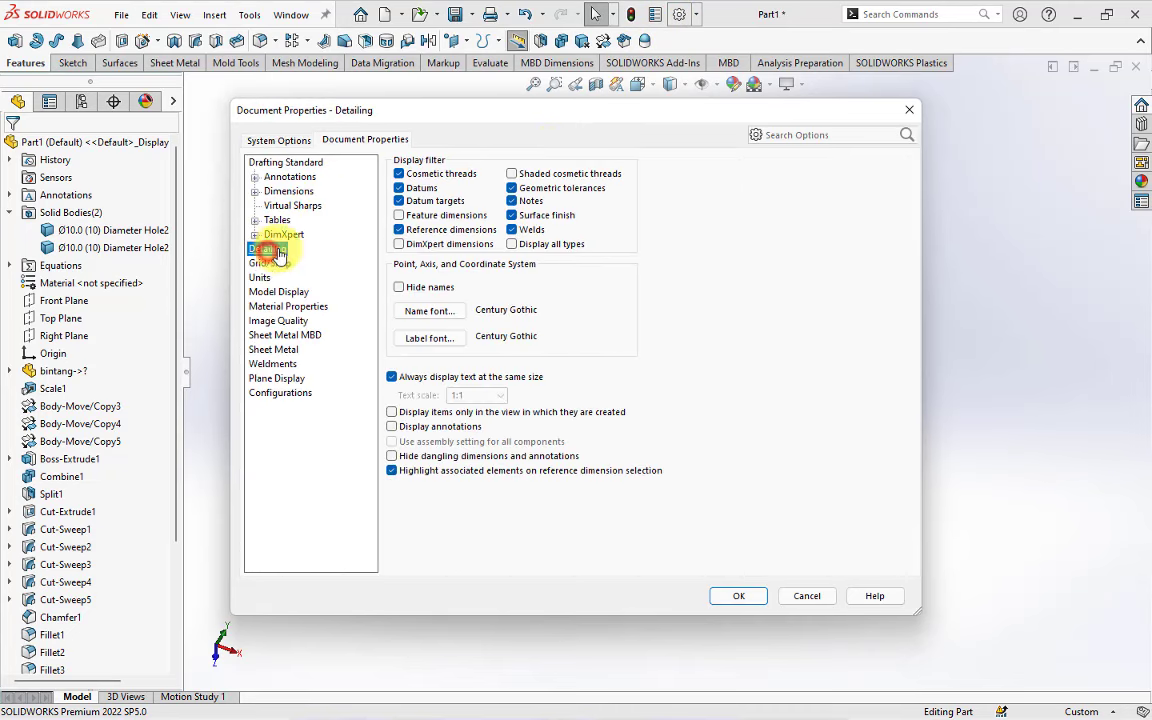
click(737, 597)
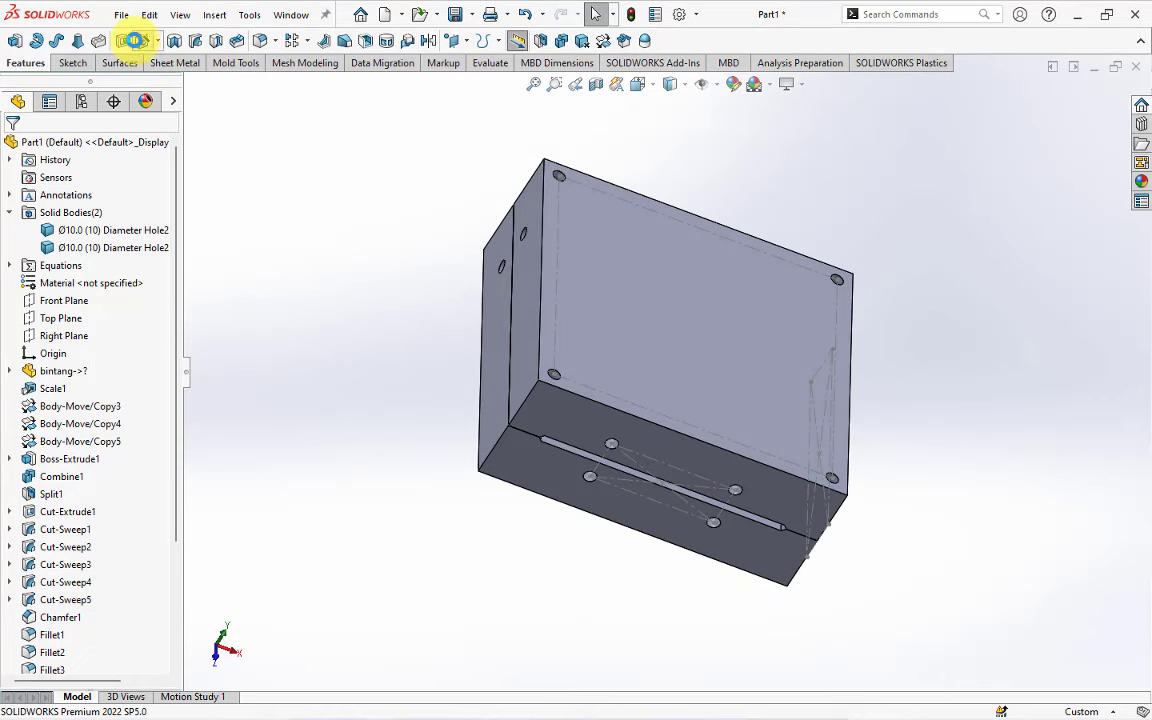
Set up a 1/2-13 ANSI Inch bottoming tapped hole with a 15 mm blind depth.
click(135, 40)
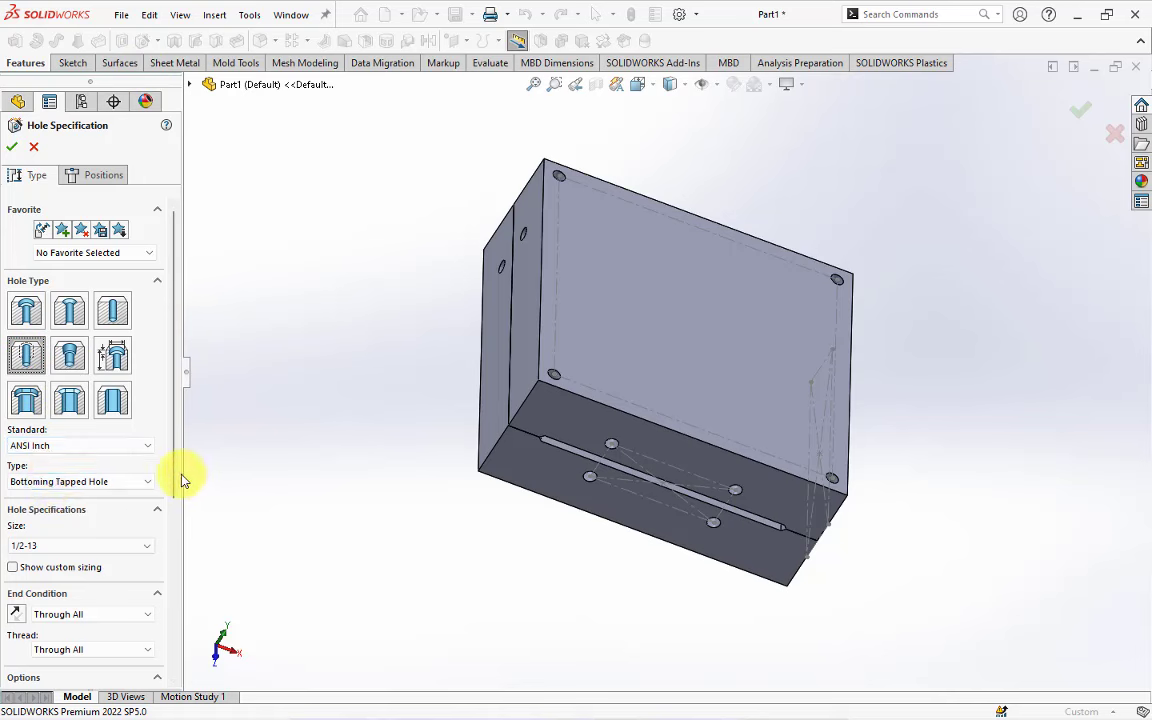
scroll(150, 510, down, 3)
click(40, 479)
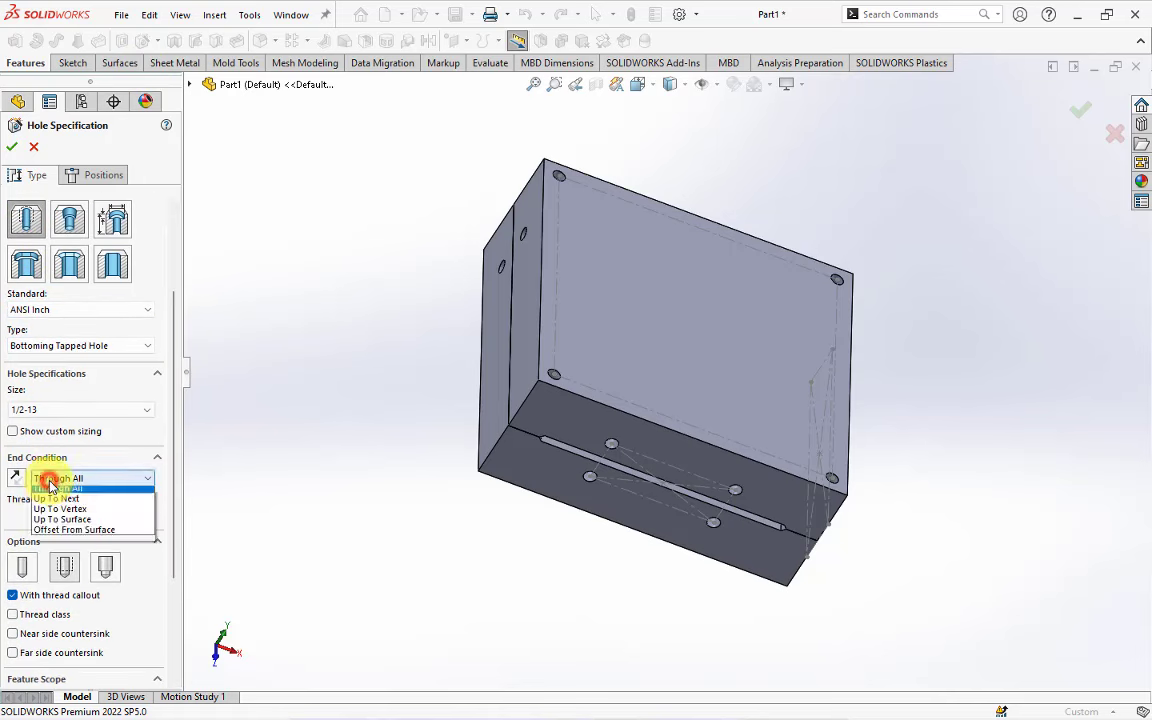
click(60, 491)
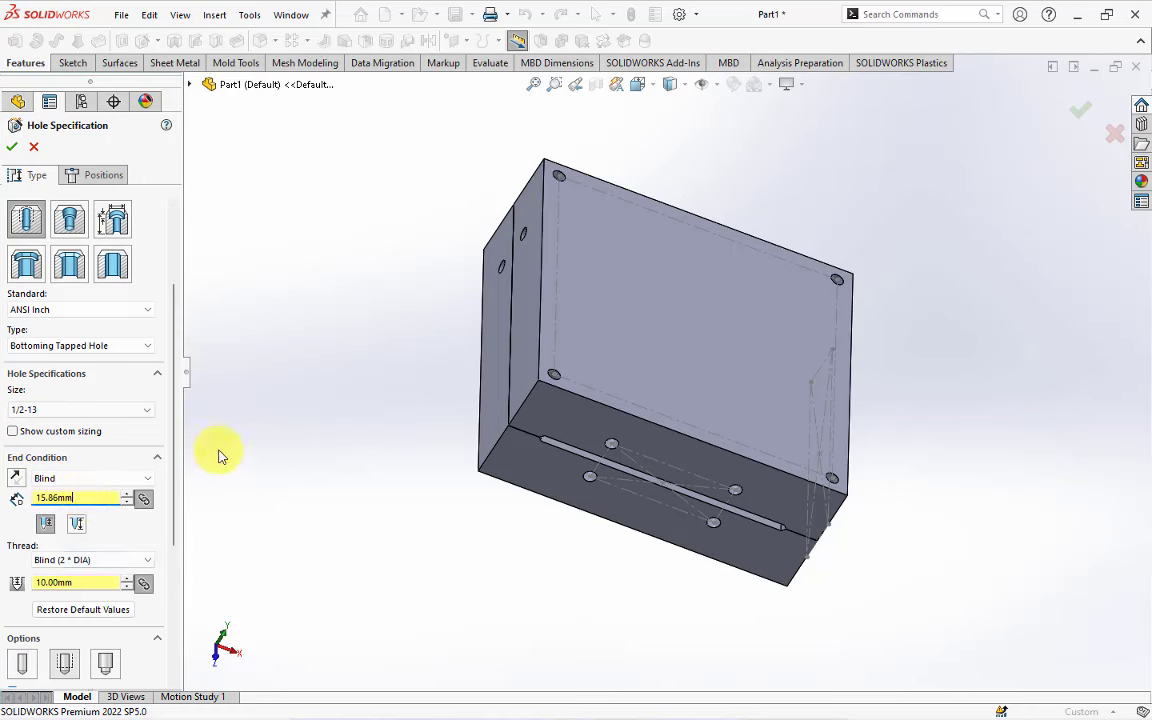
Place tapped hole points on the block's side and end faces via 3D sketch.
click(104, 176)
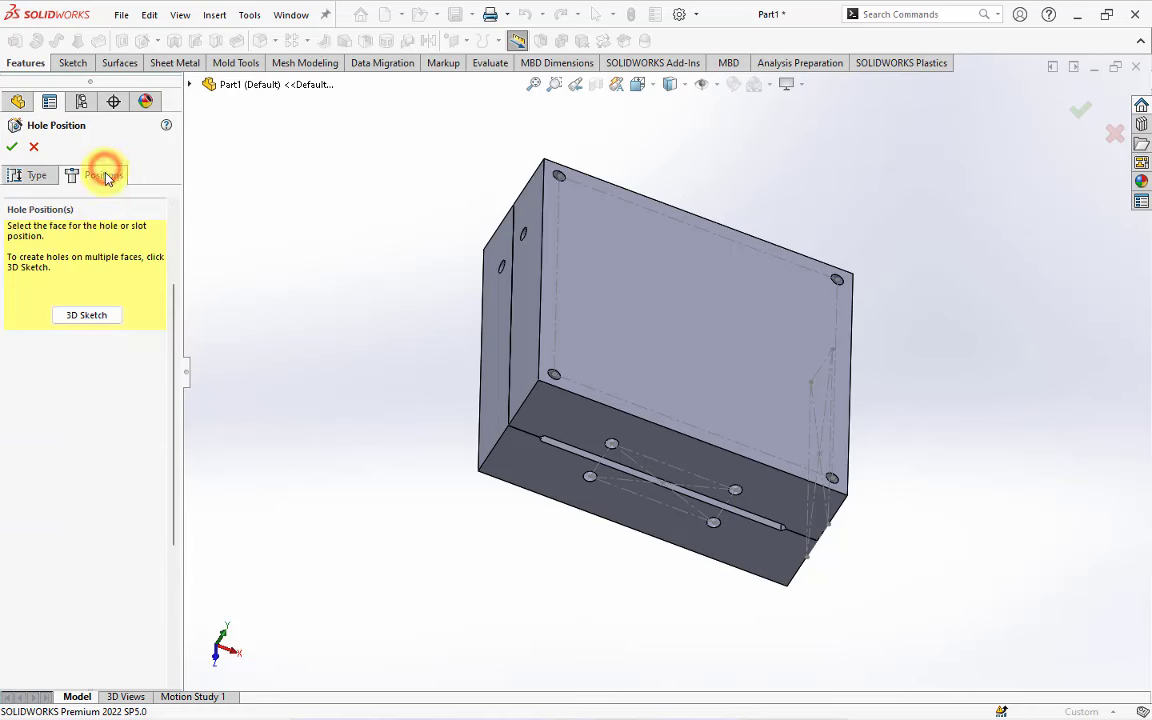
click(95, 318)
middle_drag(380, 290, 445, 314)
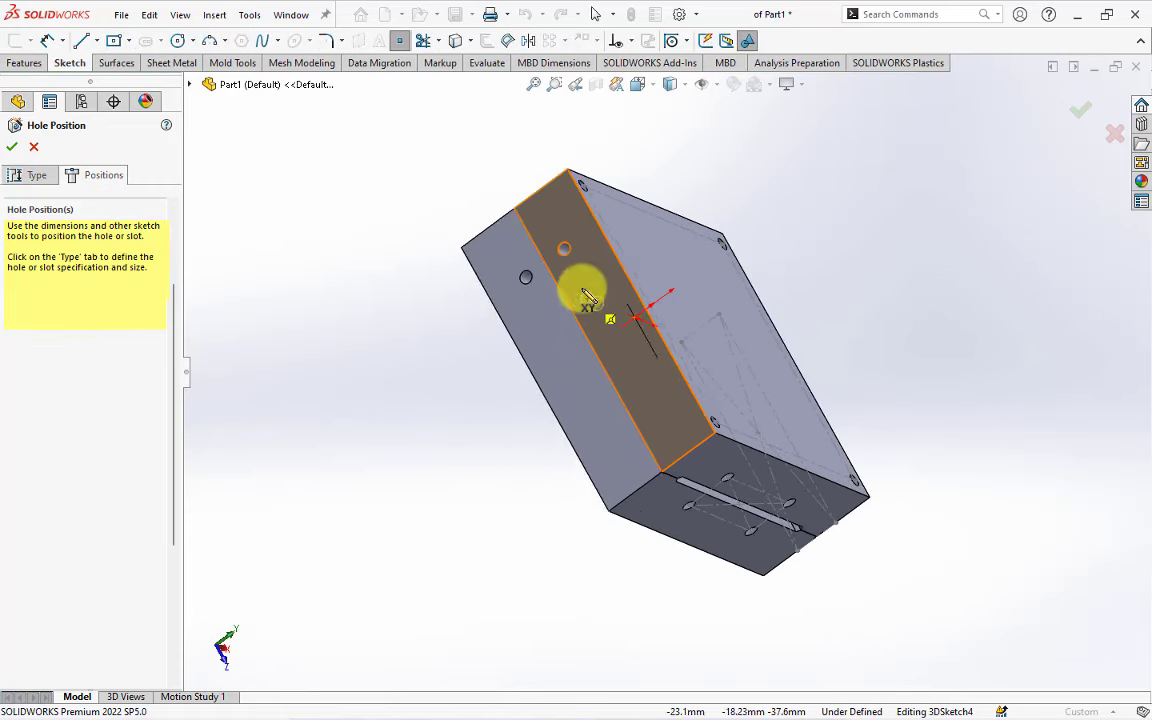
scroll(575, 270, down, 5)
click(581, 228)
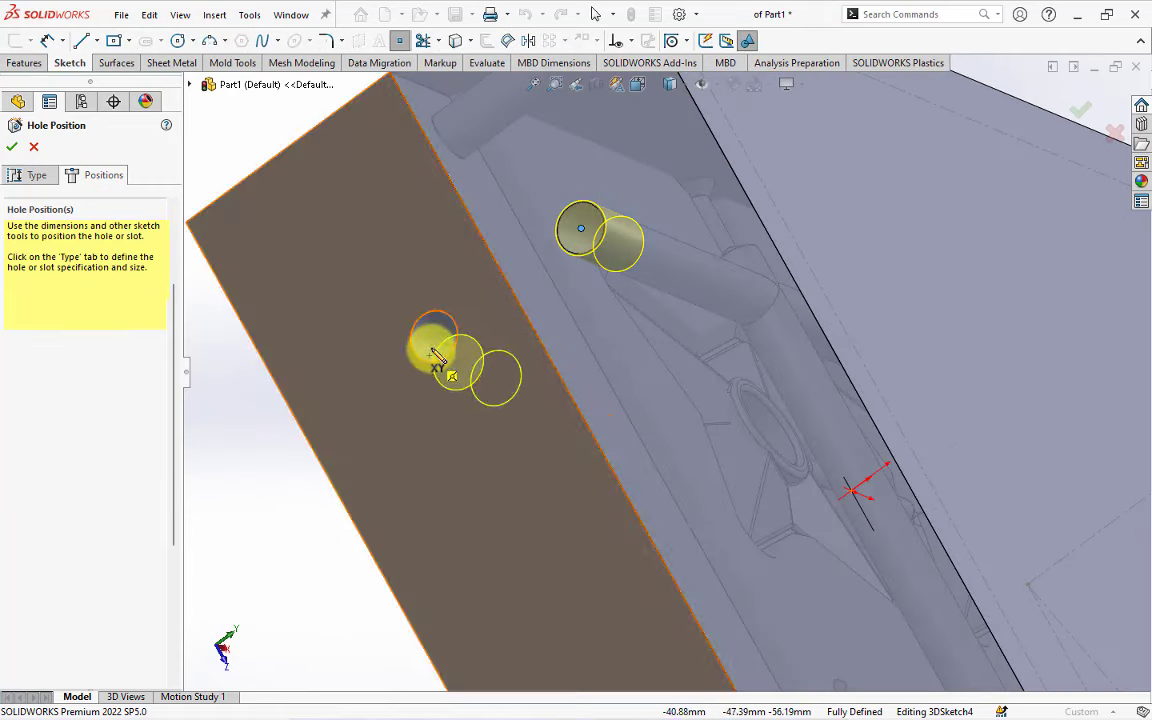
click(434, 337)
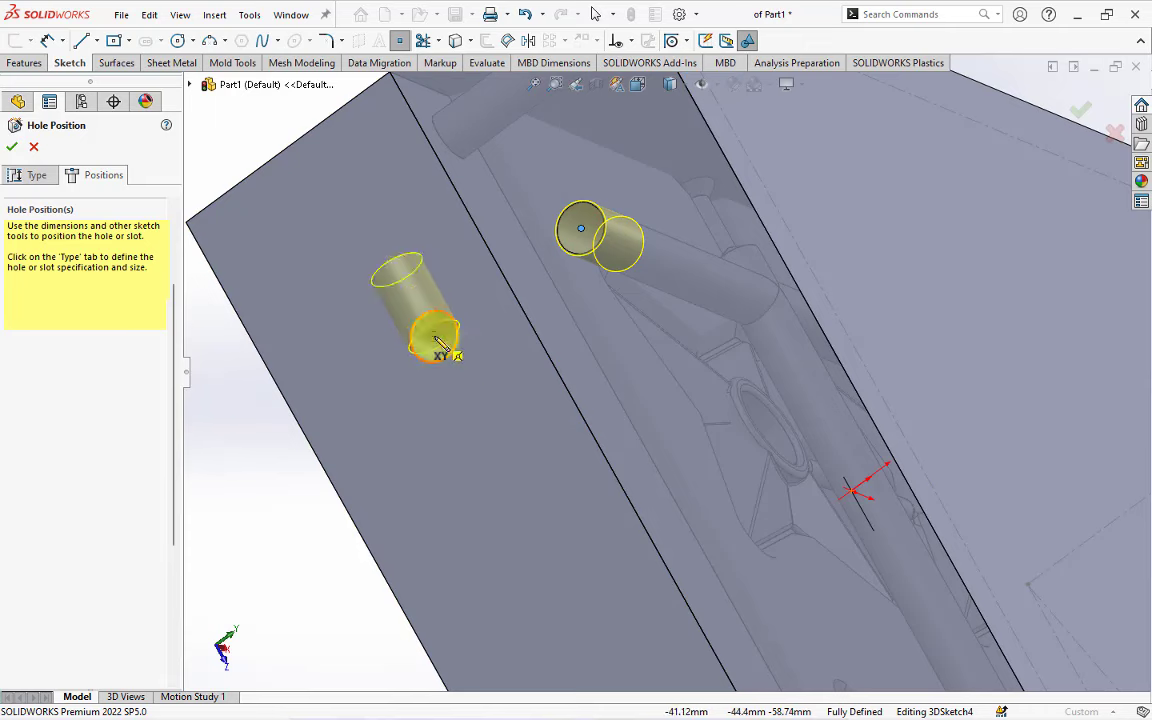
scroll(483, 345, up, 8)
mouse_move(504, 352)
middle_down()
mouse_move(797, 548)
mouse_move(771, 478)
mouse_move(757, 475)
middle_up()
scroll(757, 475, down, 3)
click(718, 442)
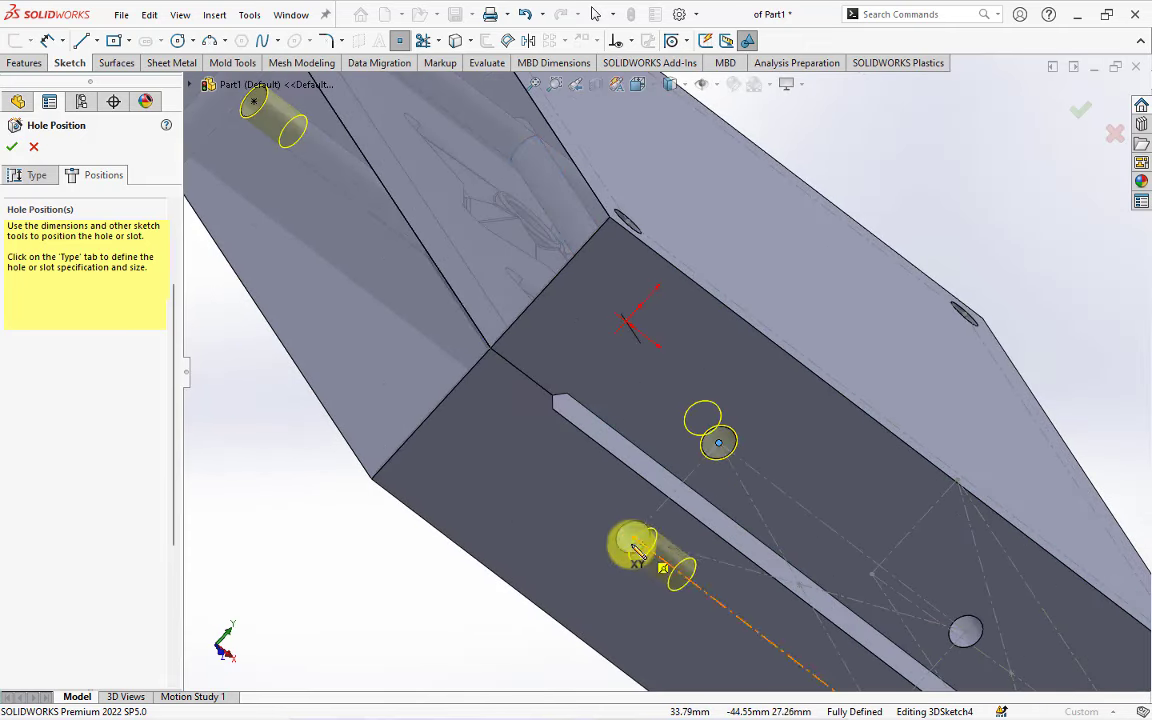
scroll(848, 560, up, 5)
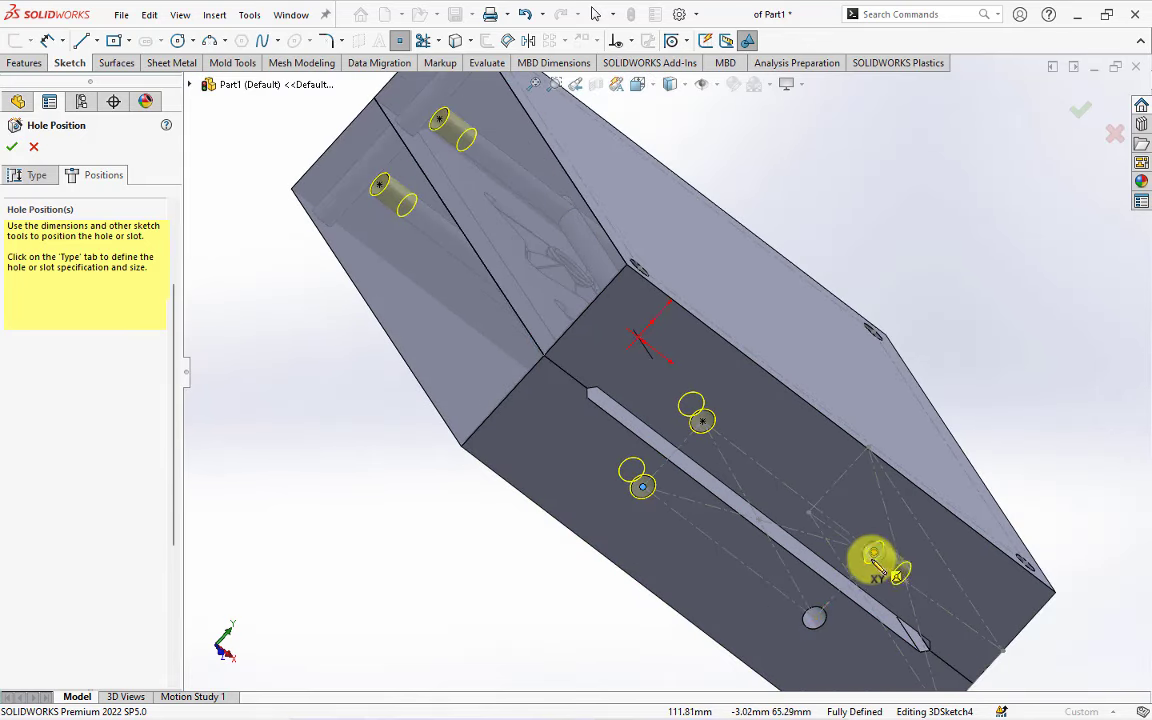
mouse_move(869, 553)
middle_down()
mouse_move(859, 470)
mouse_move(880, 558)
middle_up()
click(877, 561)
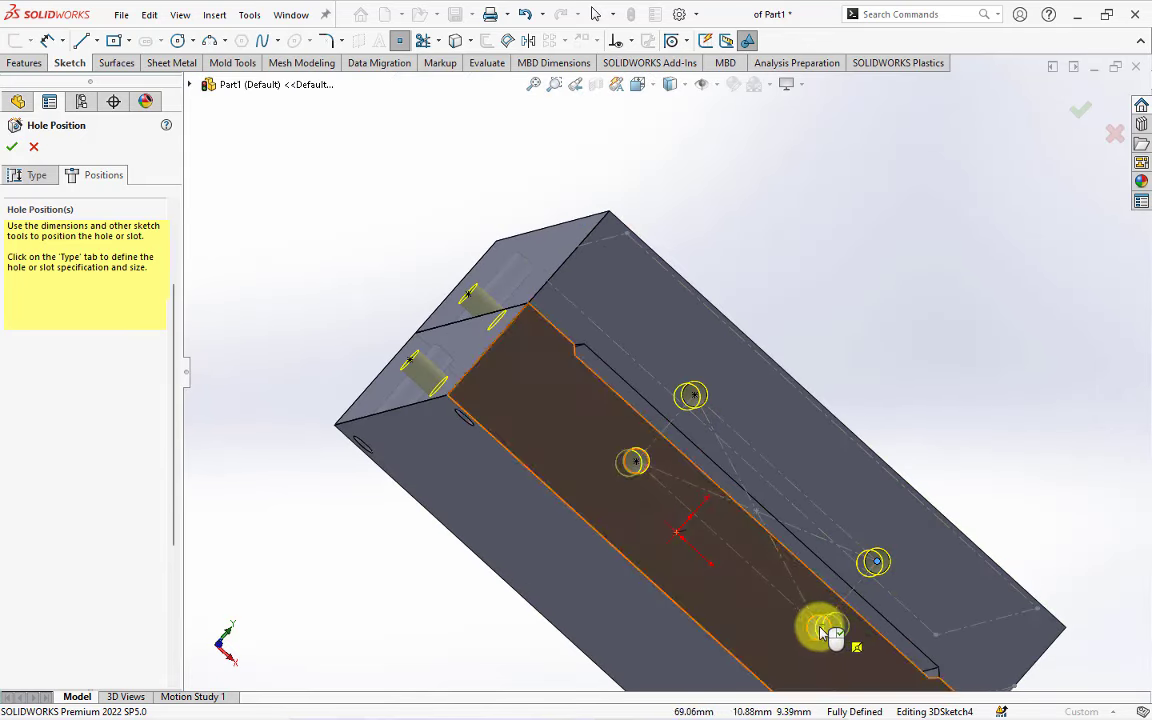
scroll(771, 404, up, 3)
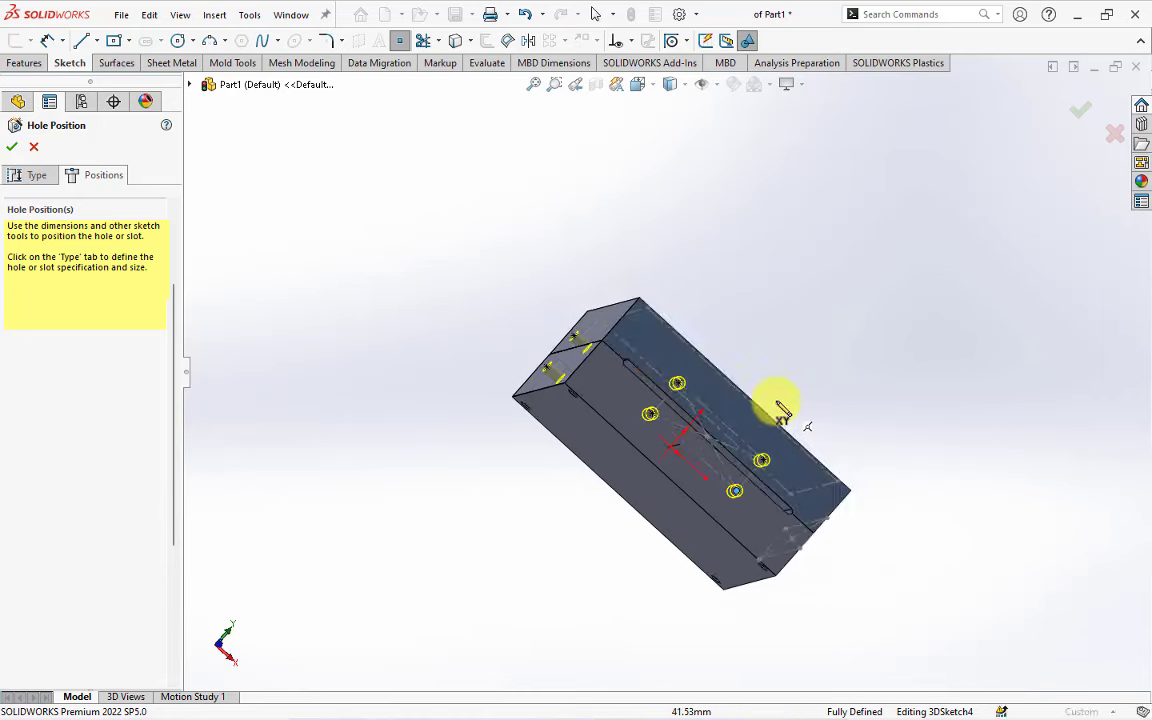
mouse_move(771, 404)
middle_down()
mouse_move(681, 342)
mouse_move(818, 543)
middle_up()
scroll(793, 530, down, 5)
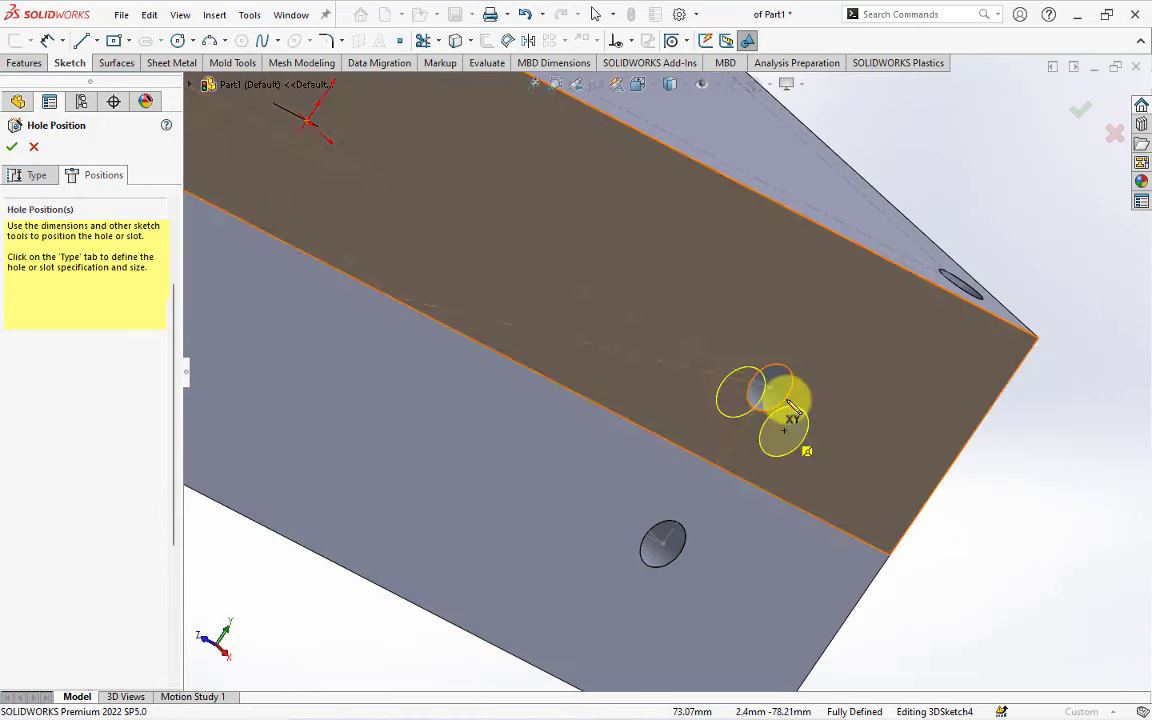
click(667, 550)
Review the tapped hole size and depth settings and complete the feature.
click(30, 175)
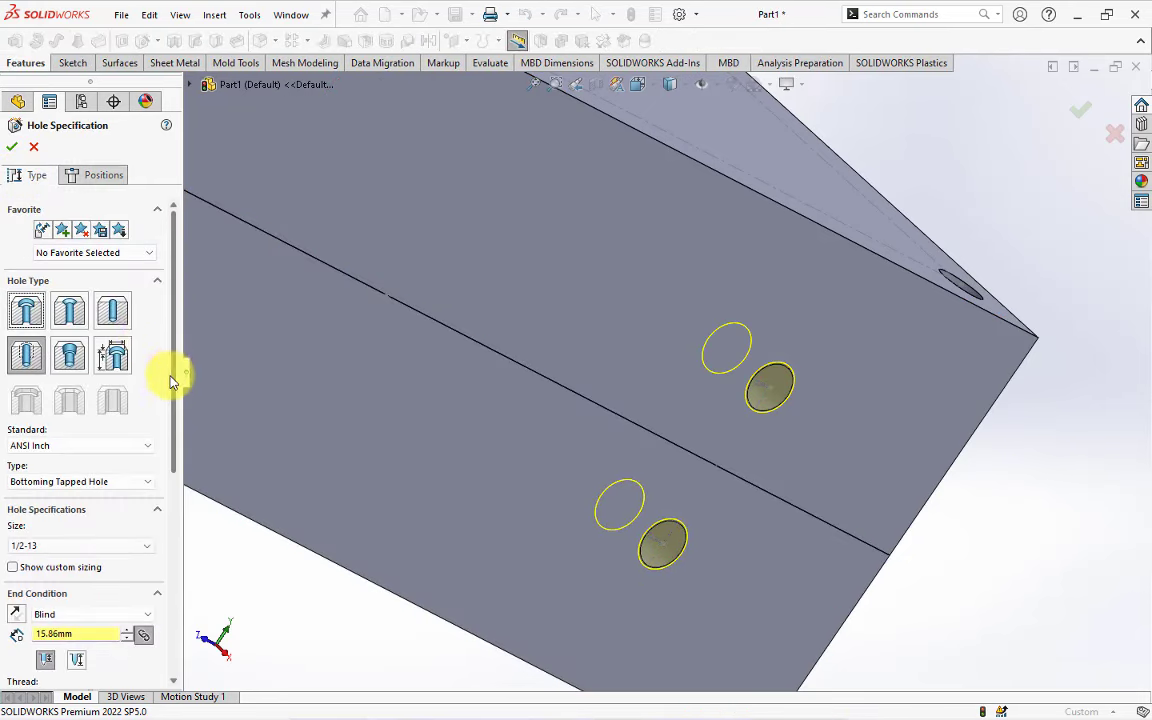
scroll(170, 381, down, 3)
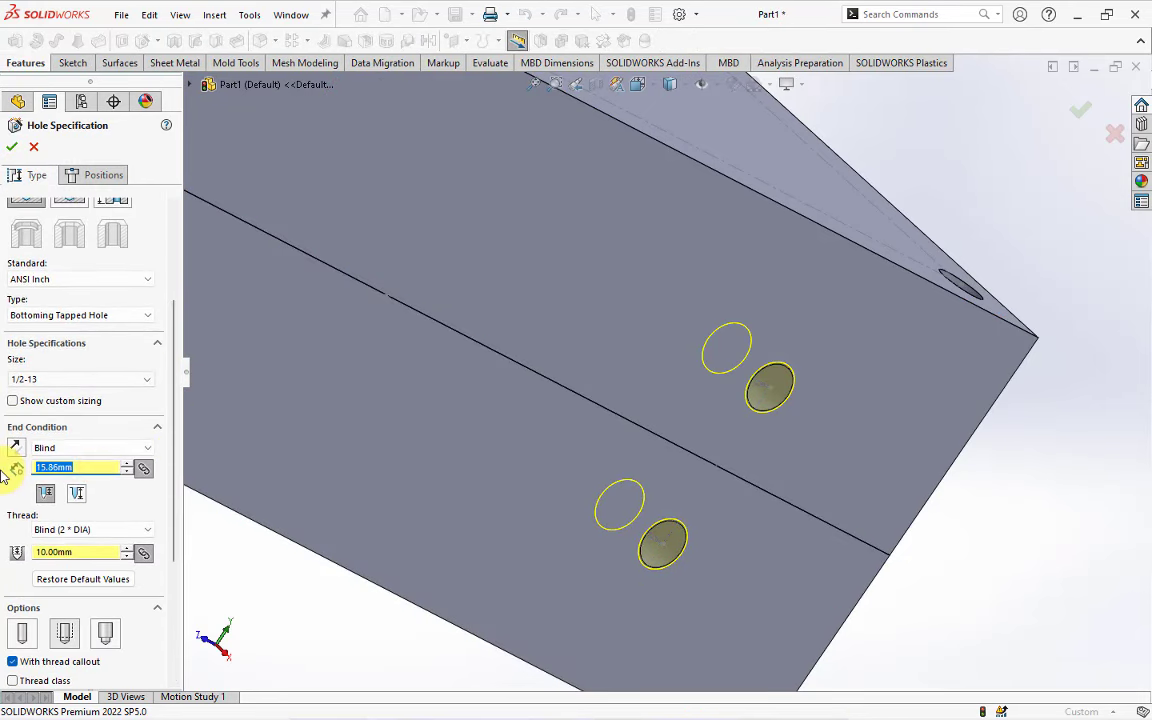
click(13, 148)
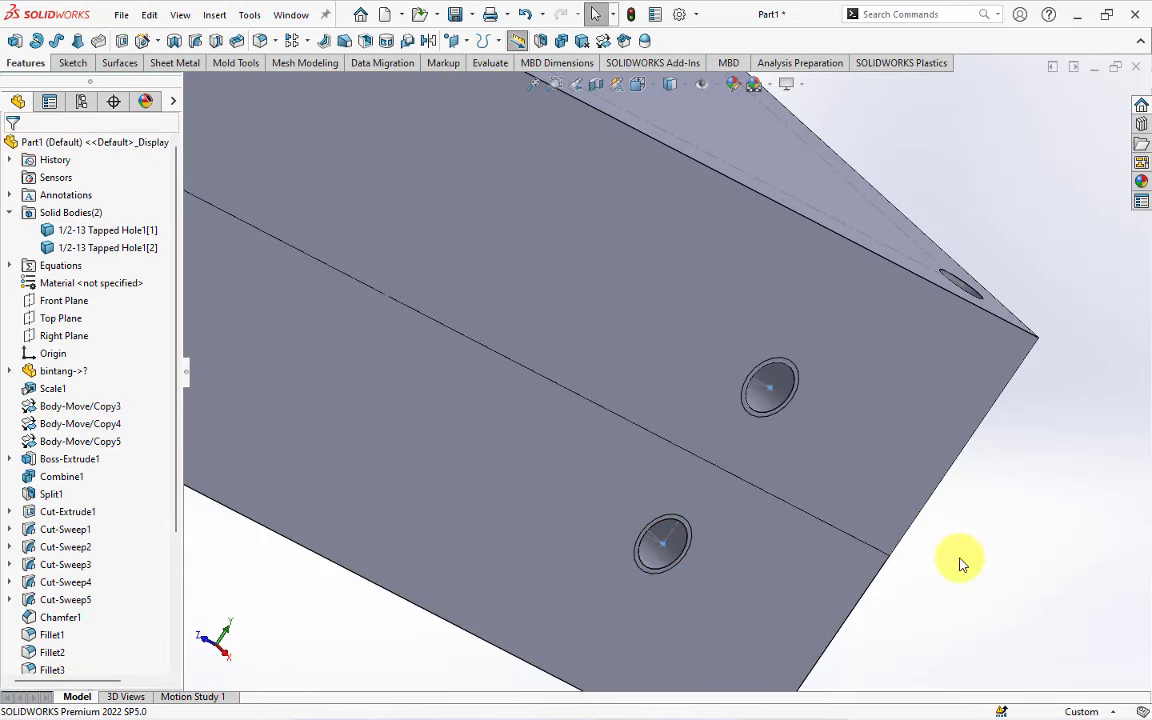
scroll(797, 420, down, 2)
mouse_move(797, 420)
middle_down()
mouse_move(730, 350)
mouse_move(689, 276)
middle_up()
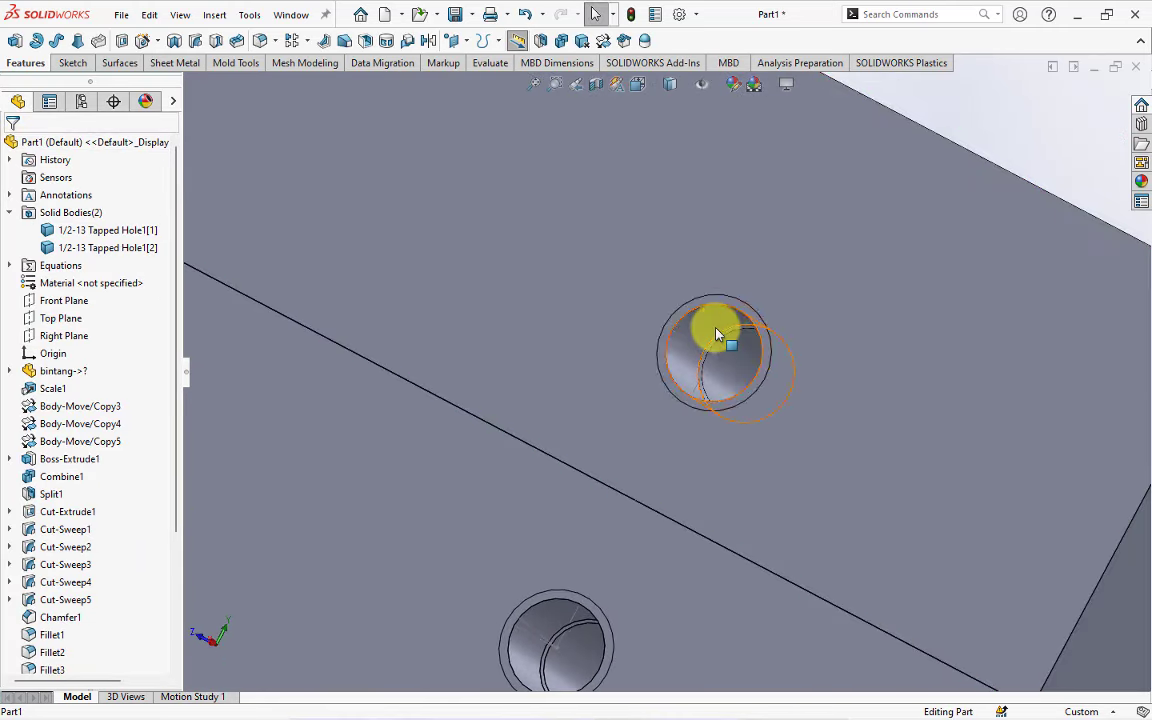
scroll(716, 334, up, 3)
mouse_move(712, 337)
middle_down()
mouse_move(638, 419)
mouse_move(658, 470)
middle_up()
scroll(600, 436, up, 3)
scroll(514, 381, down, 5)
mouse_move(514, 381)
middle_down()
mouse_move(573, 478)
mouse_move(496, 308)
middle_up()
scroll(496, 308, up, 3)
scroll(496, 280, down, 3)
scroll(522, 307, up, 2)
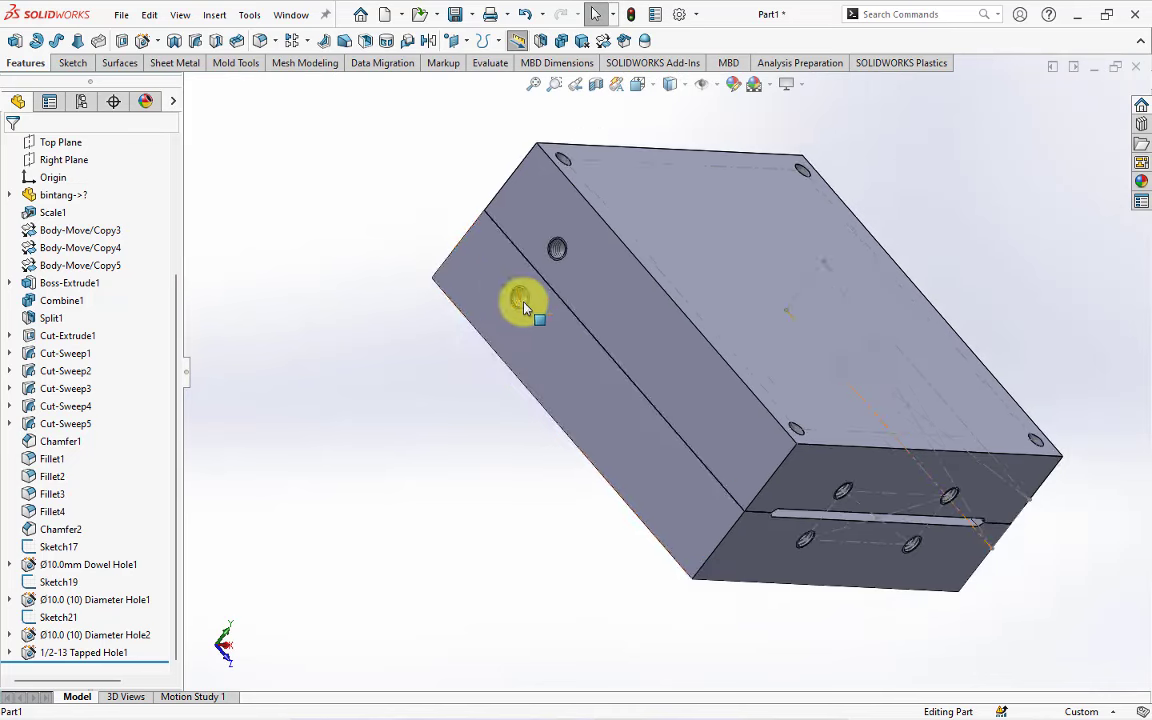
click(845, 360)
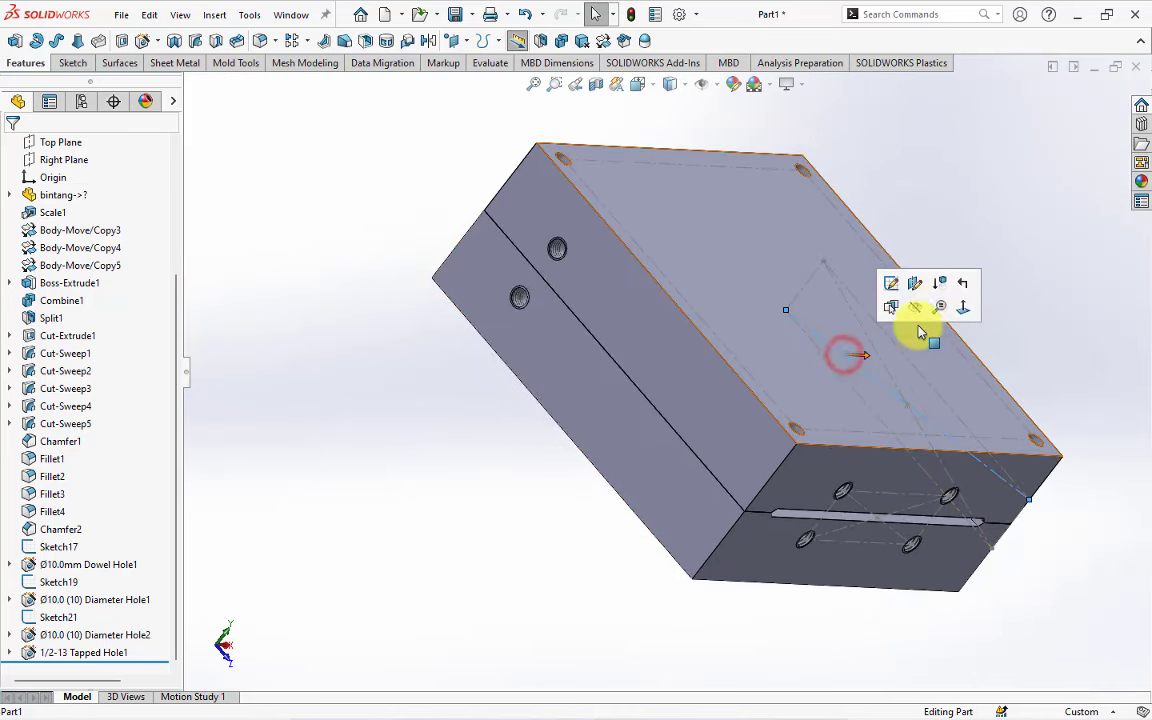
click(897, 499)
click(943, 441)
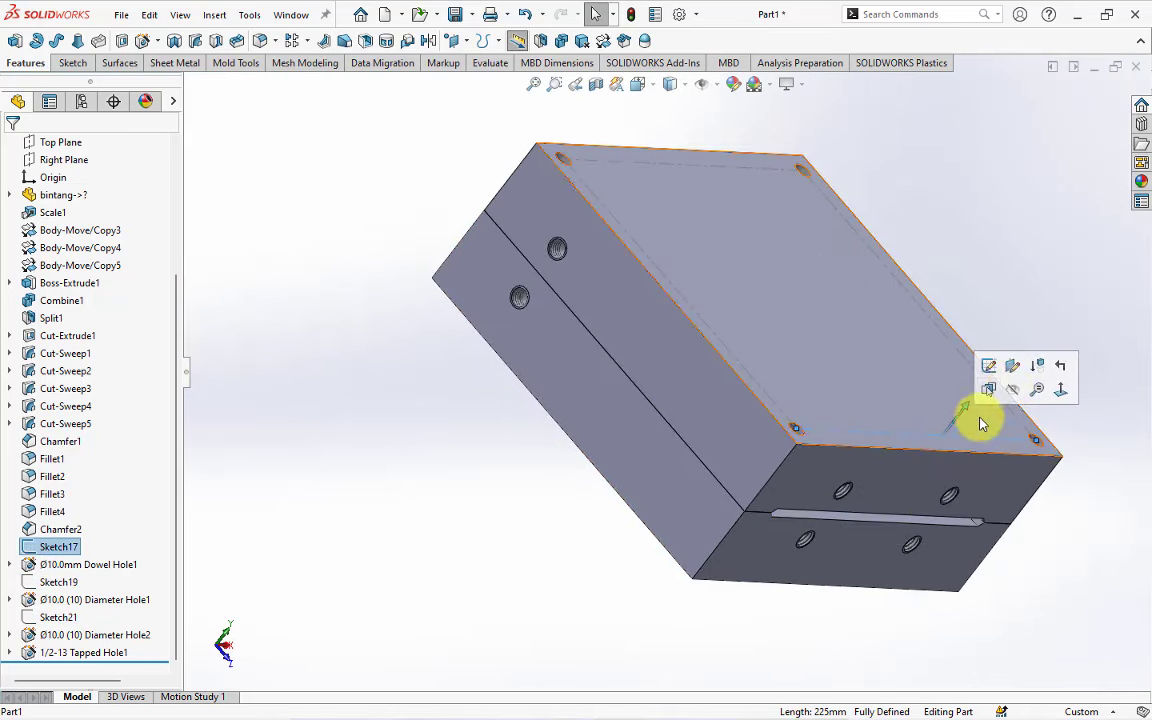
mouse_move(968, 350)
middle_down()
mouse_move(869, 476)
mouse_move(905, 496)
mouse_move(864, 432)
middle_up()
click(900, 410)
click(964, 389)
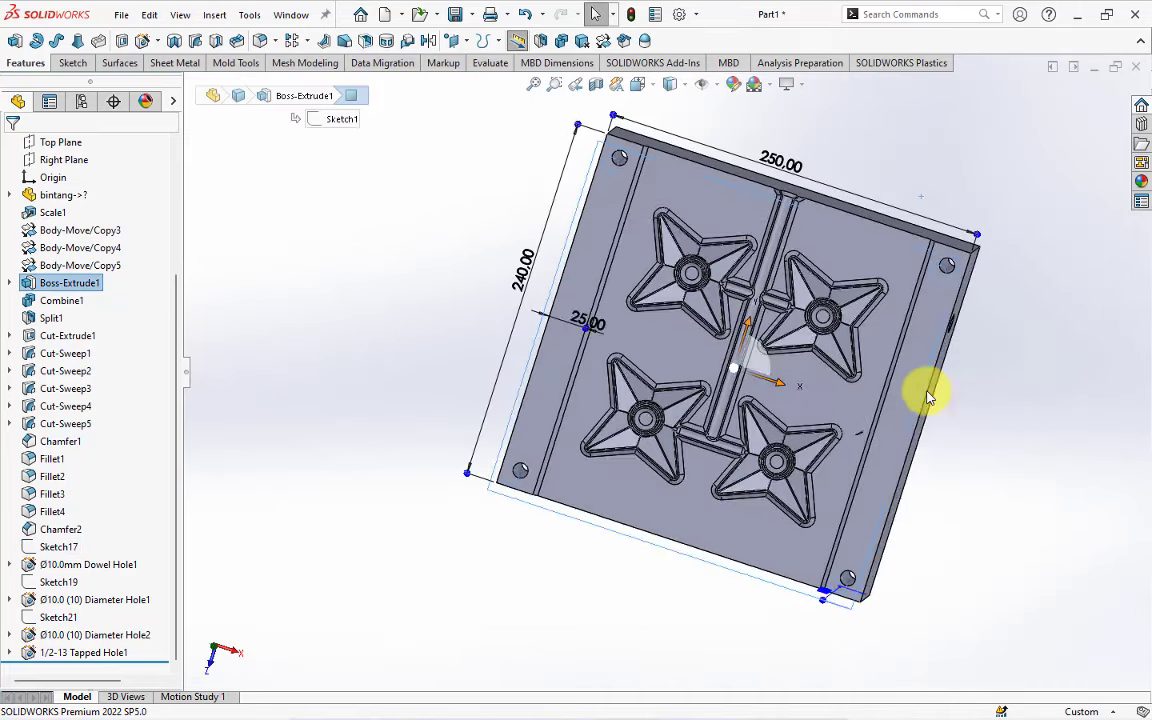
scroll(826, 322, down, 5)
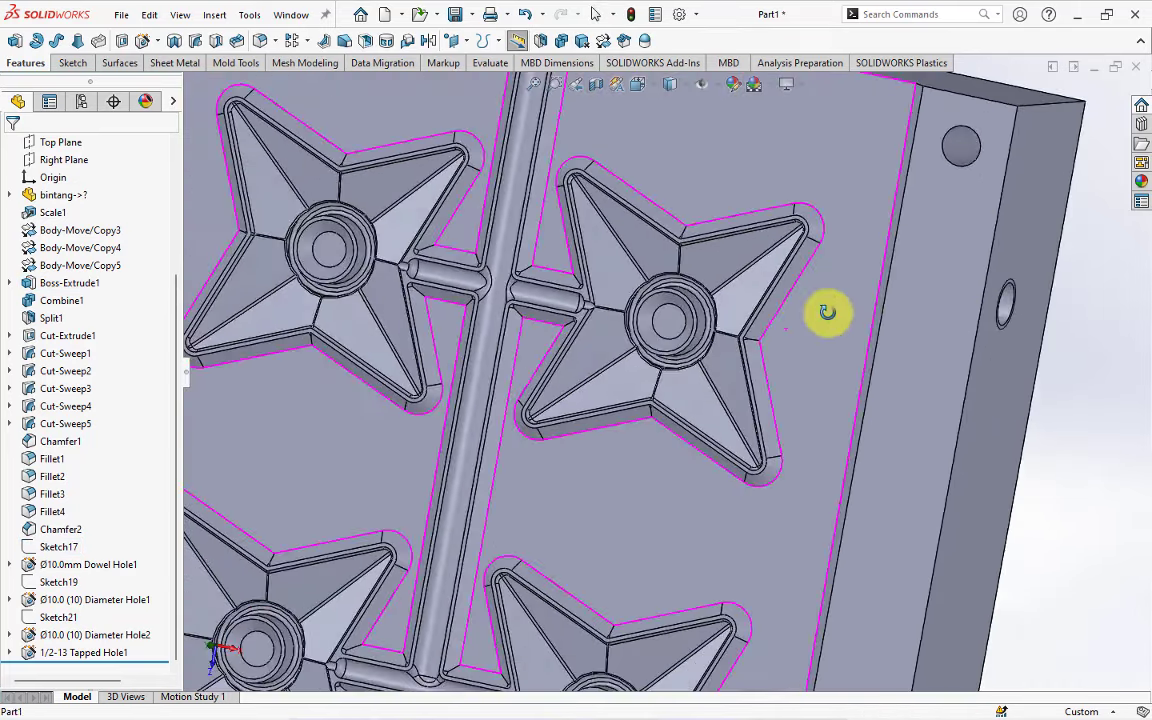
scroll(784, 393, up, 5)
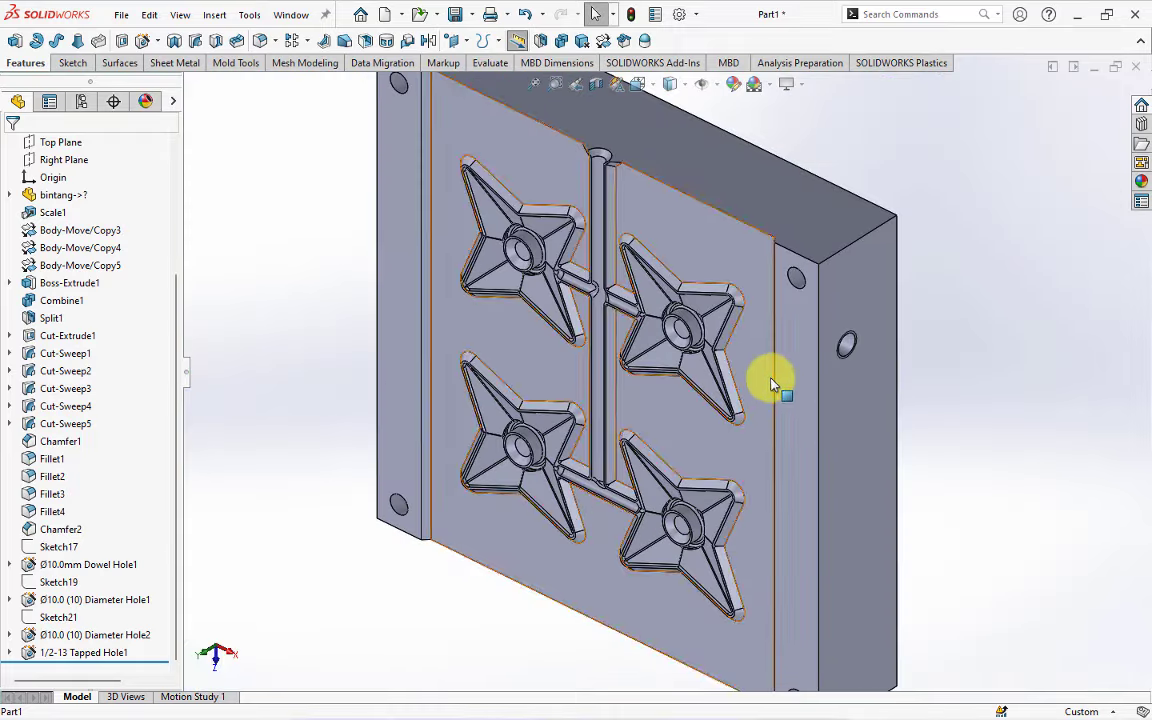